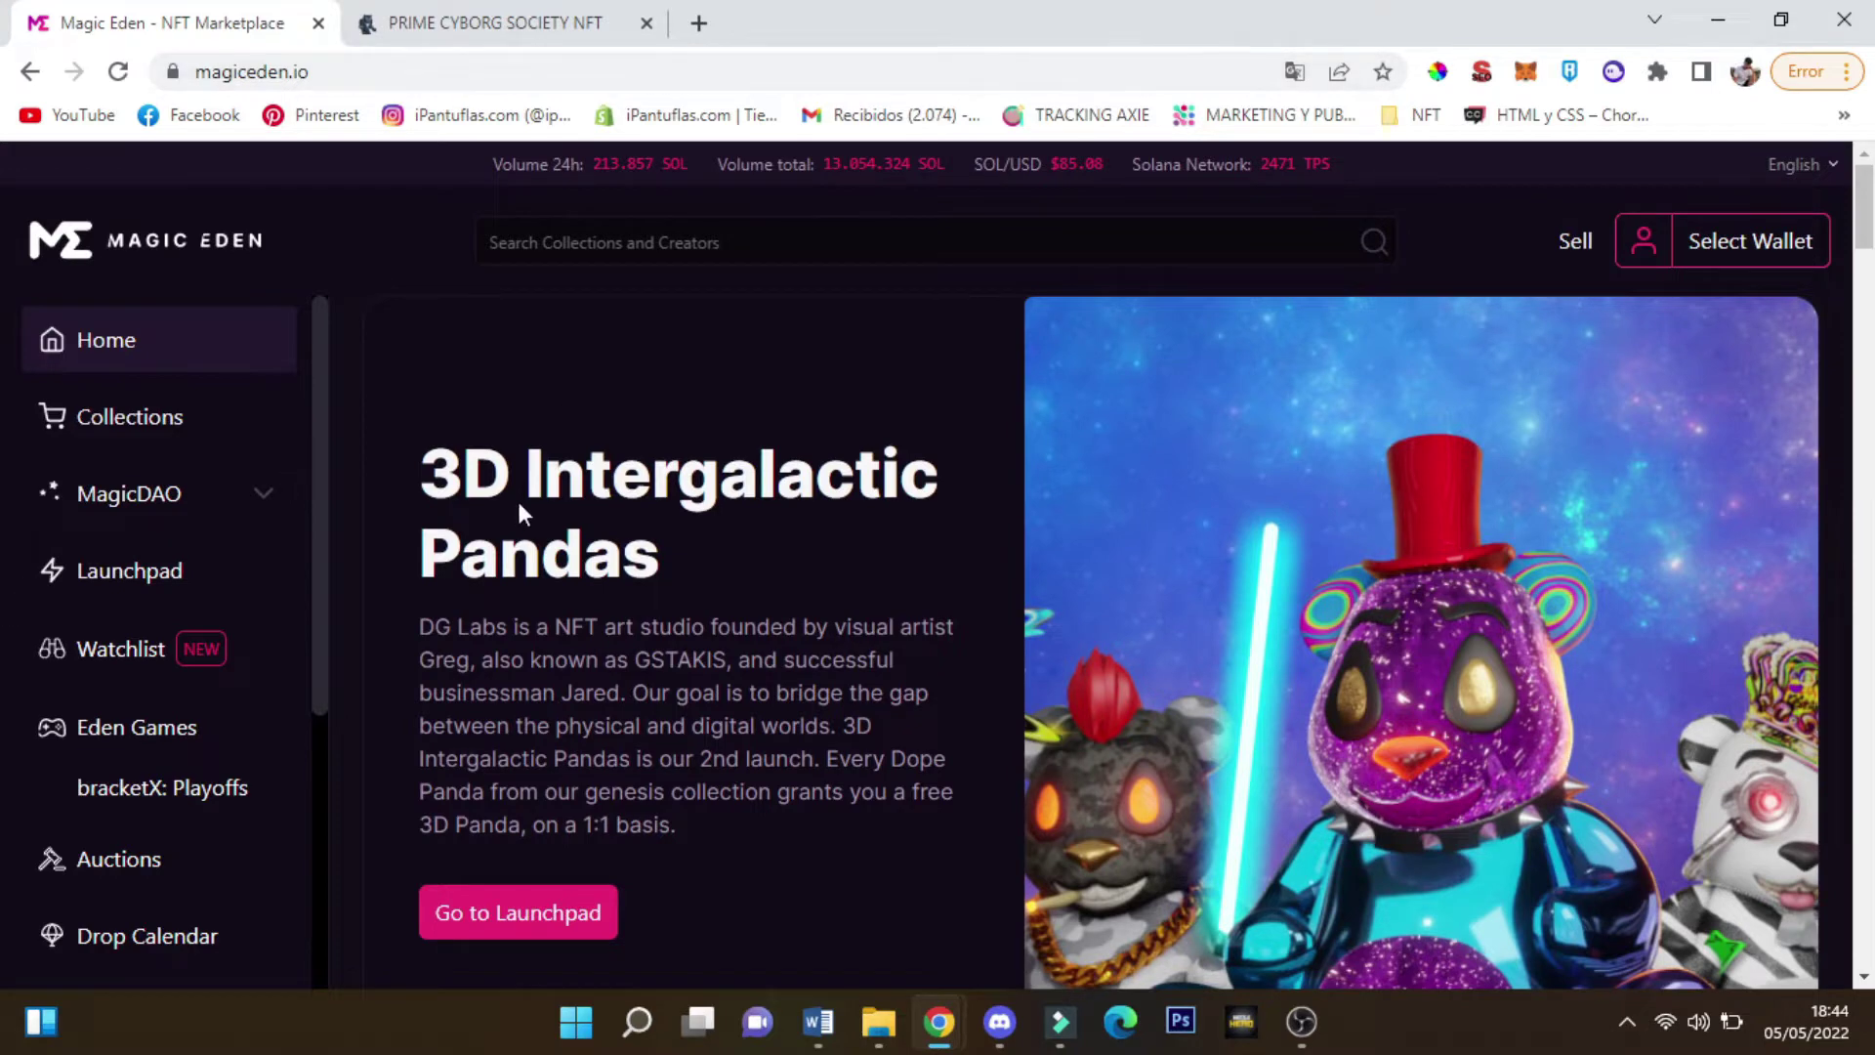
Go to Popular Collections, open DeGods and browse its NFTs listed around 231–234 SOL
scroll(518, 496, down, 2)
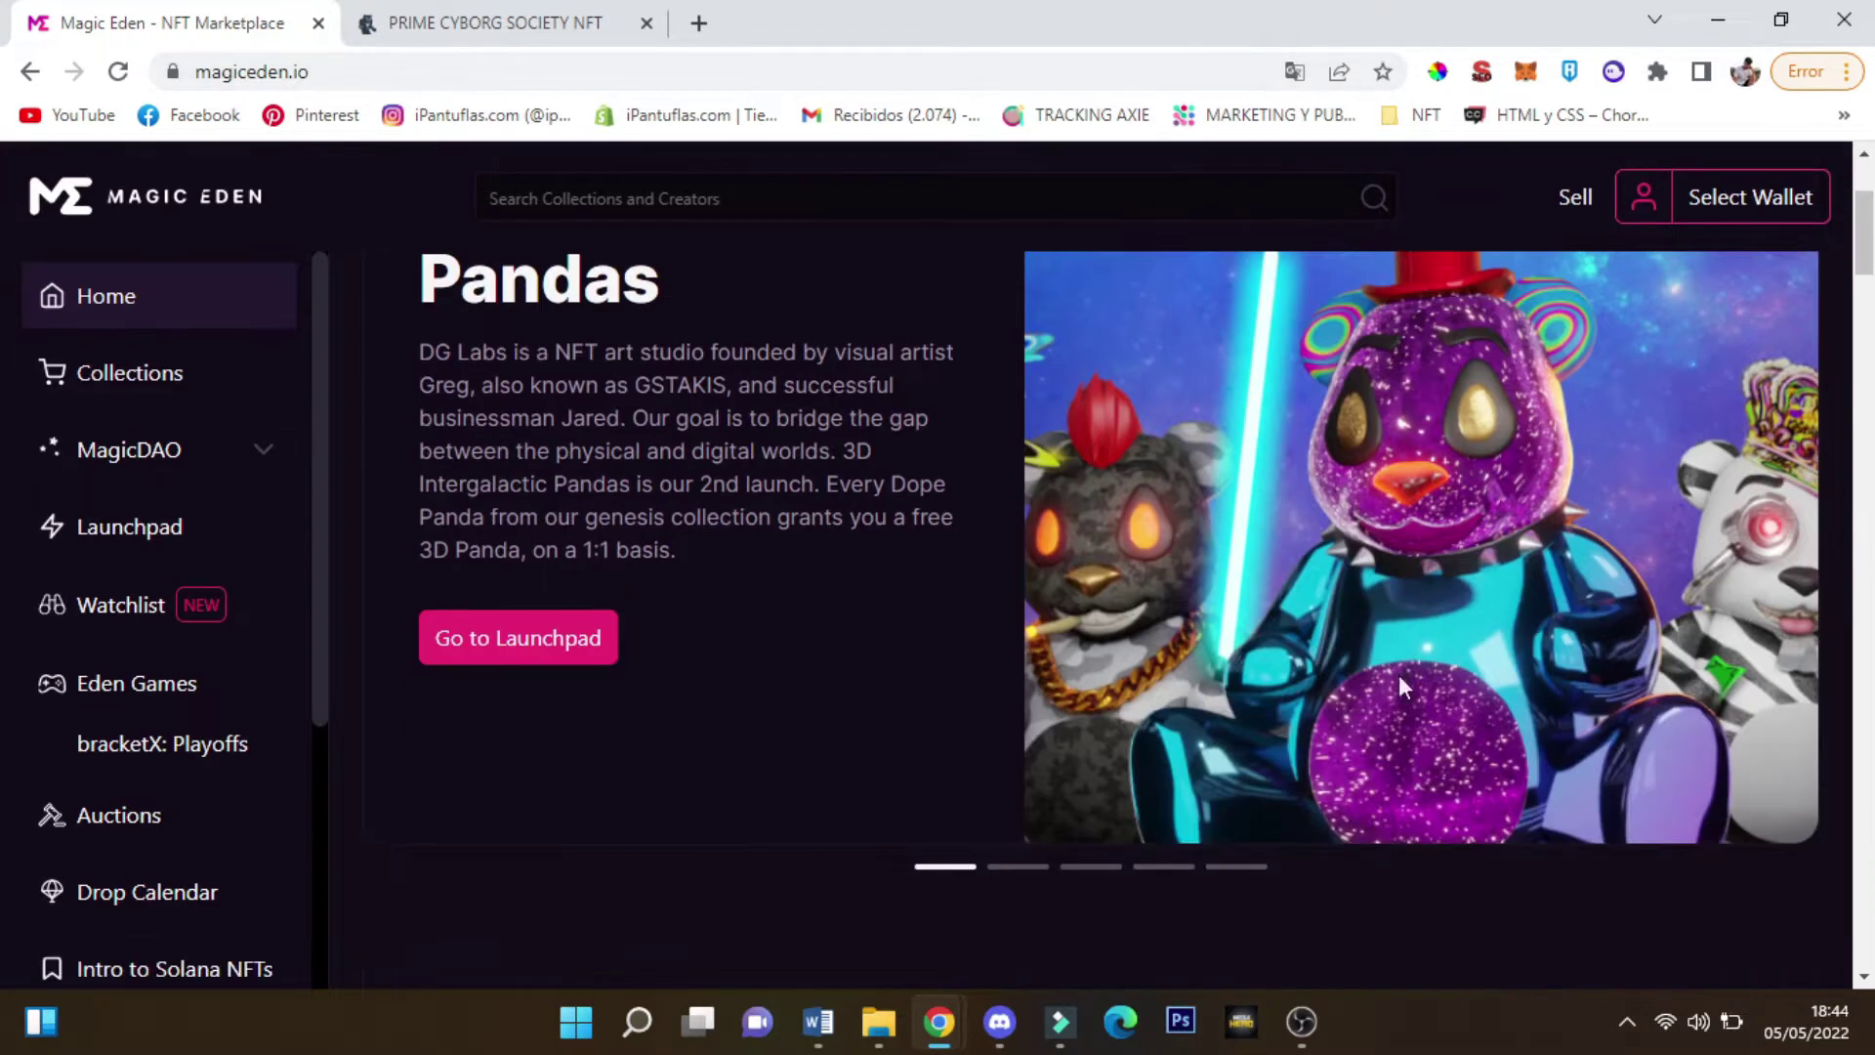
click(102, 388)
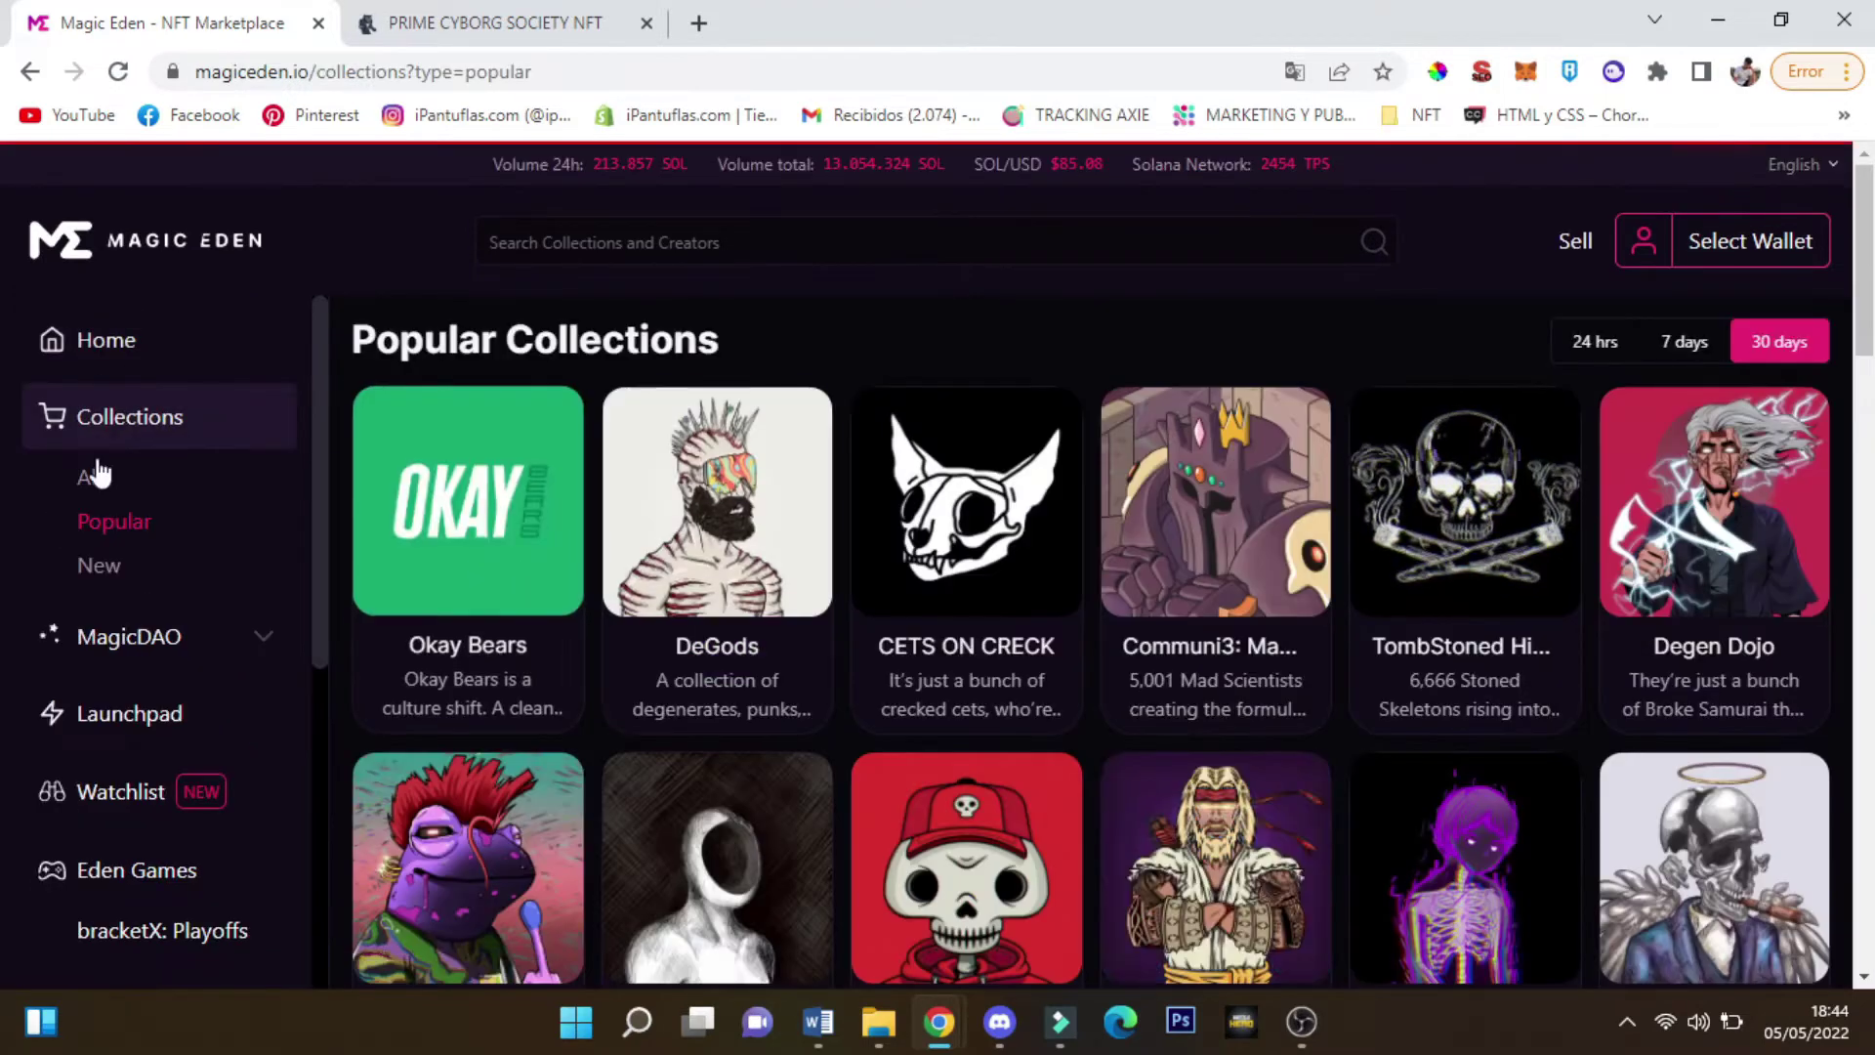
scroll(570, 686, down, 5)
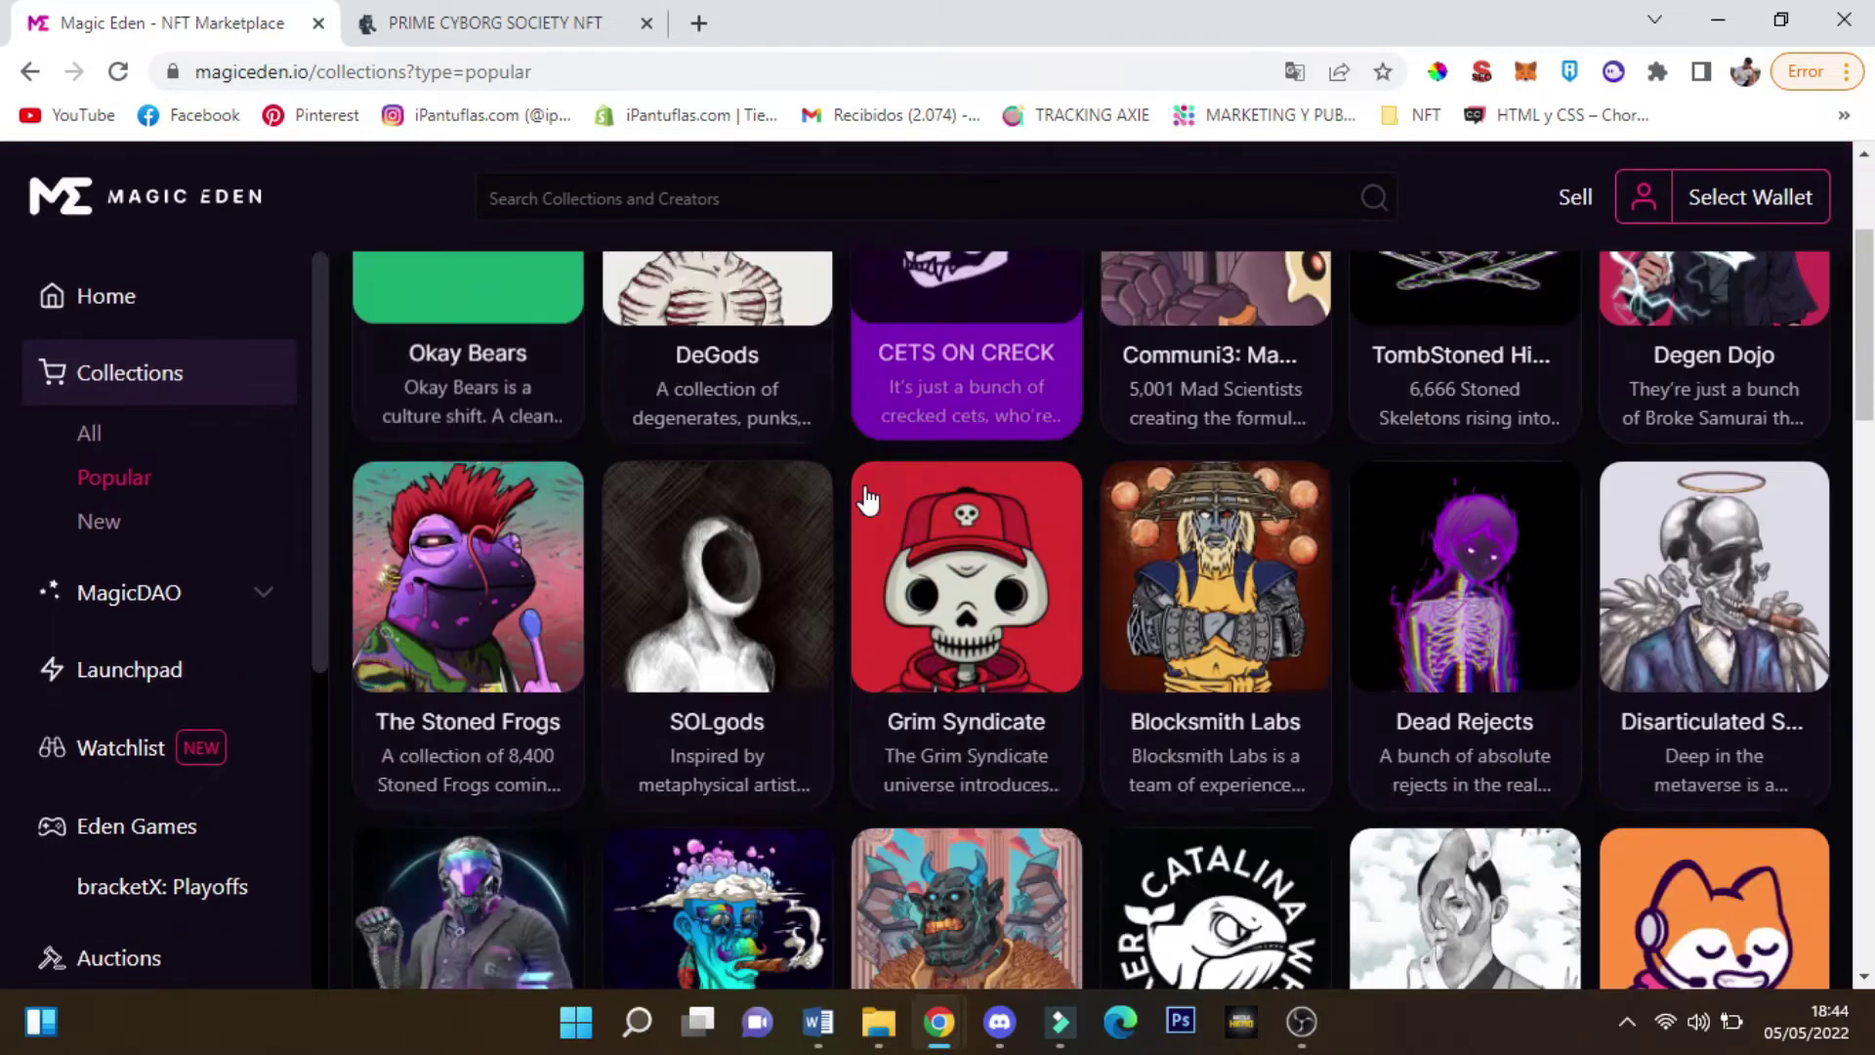
scroll(427, 466, up, 5)
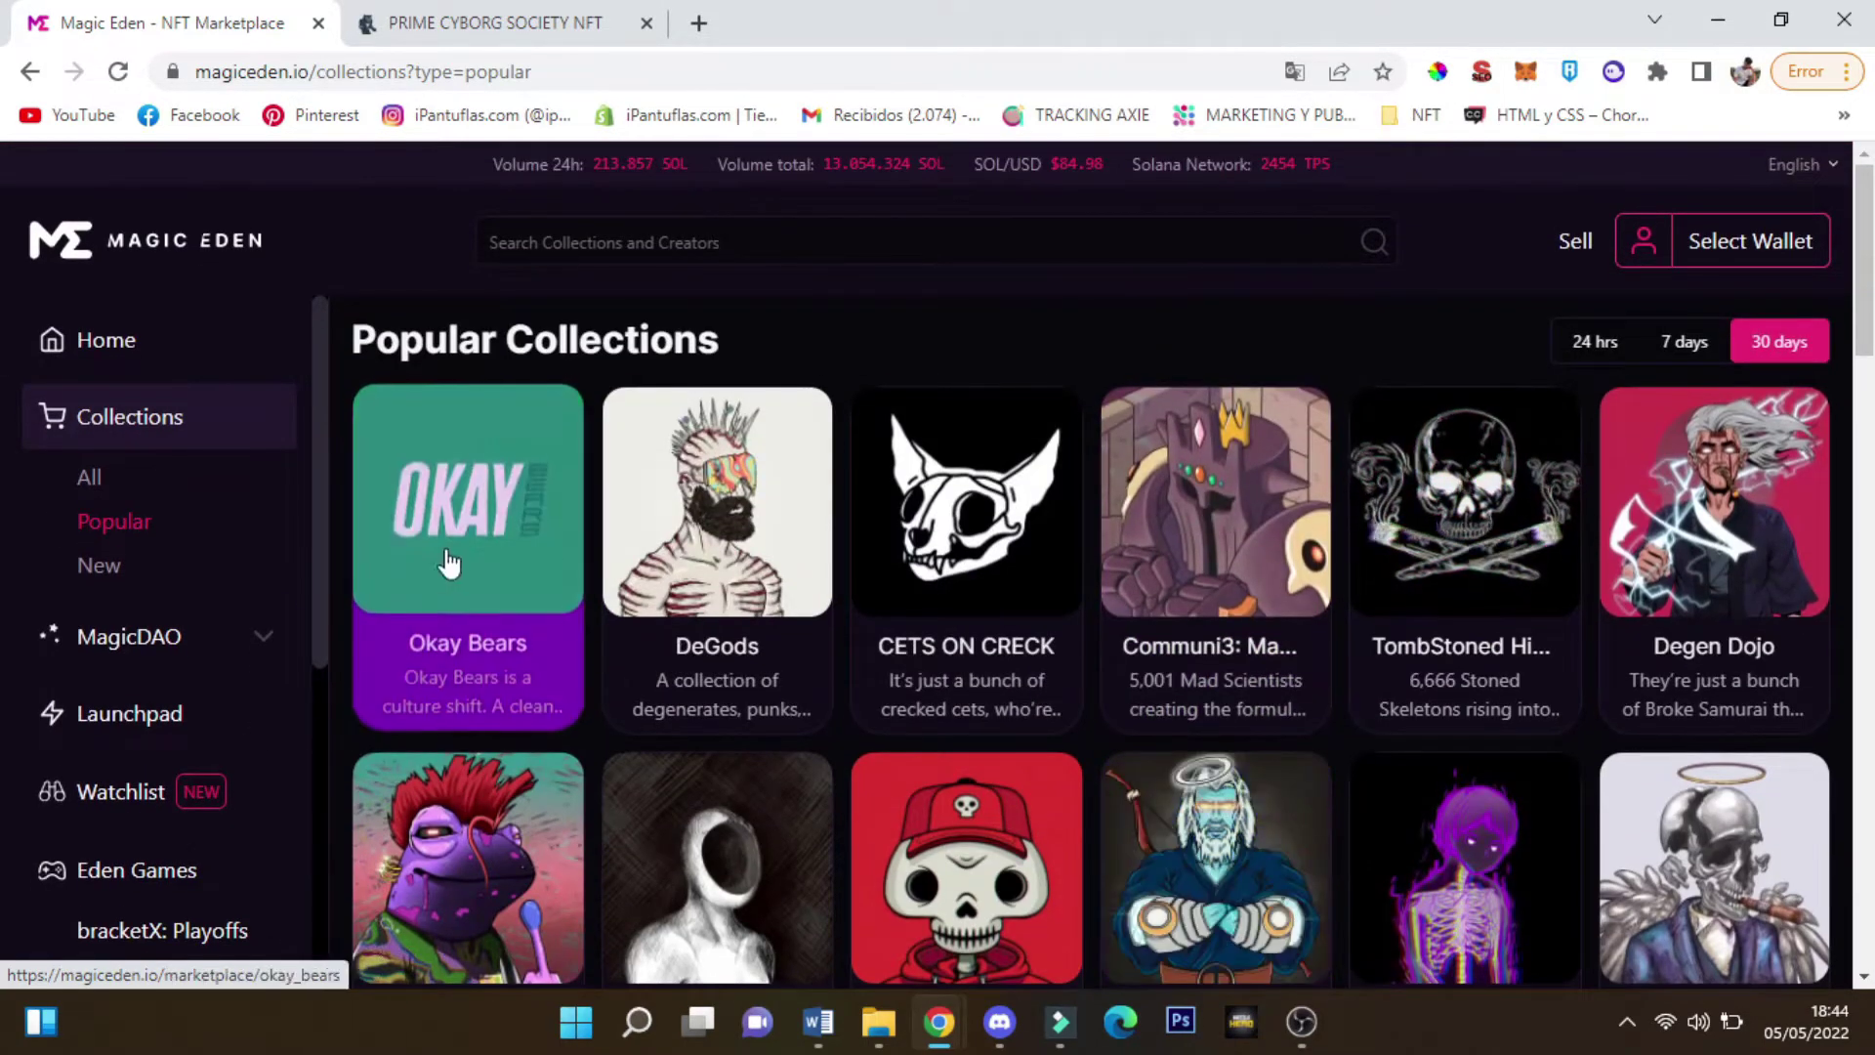
click(623, 527)
scroll(644, 467, down, 4)
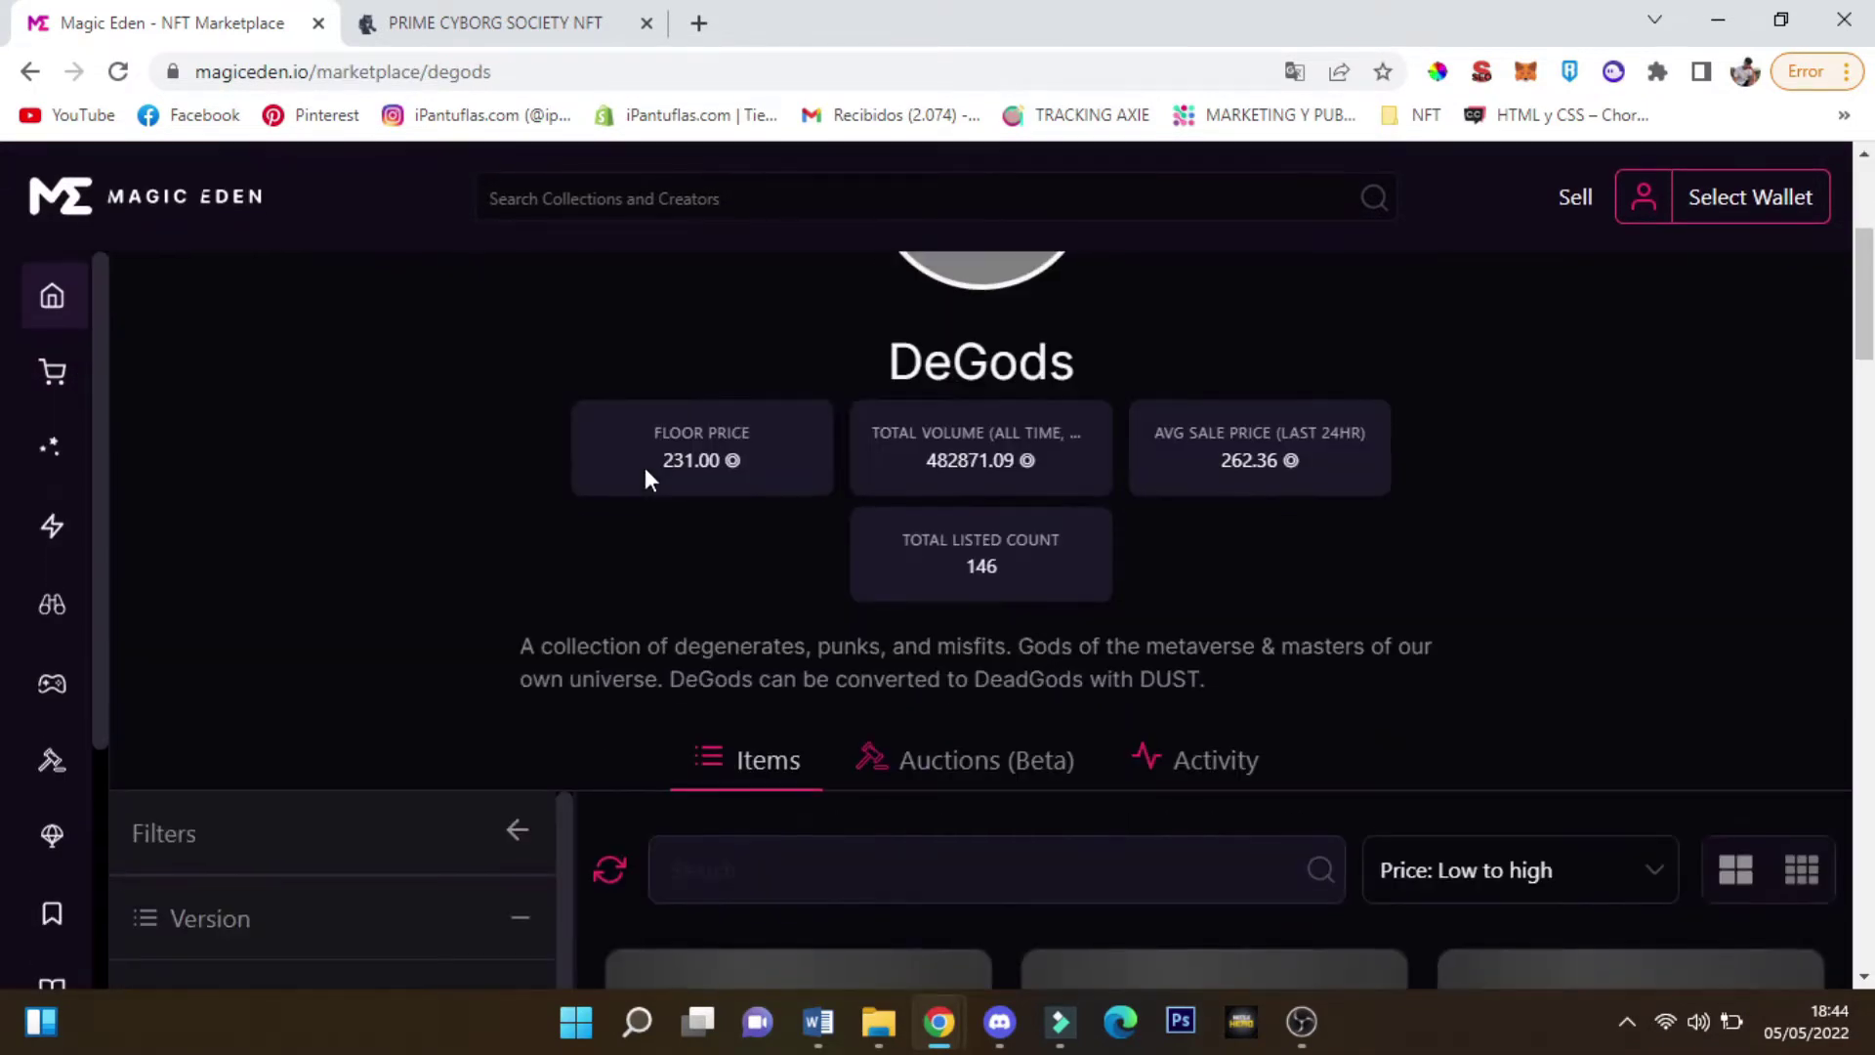
scroll(992, 590, down, 5)
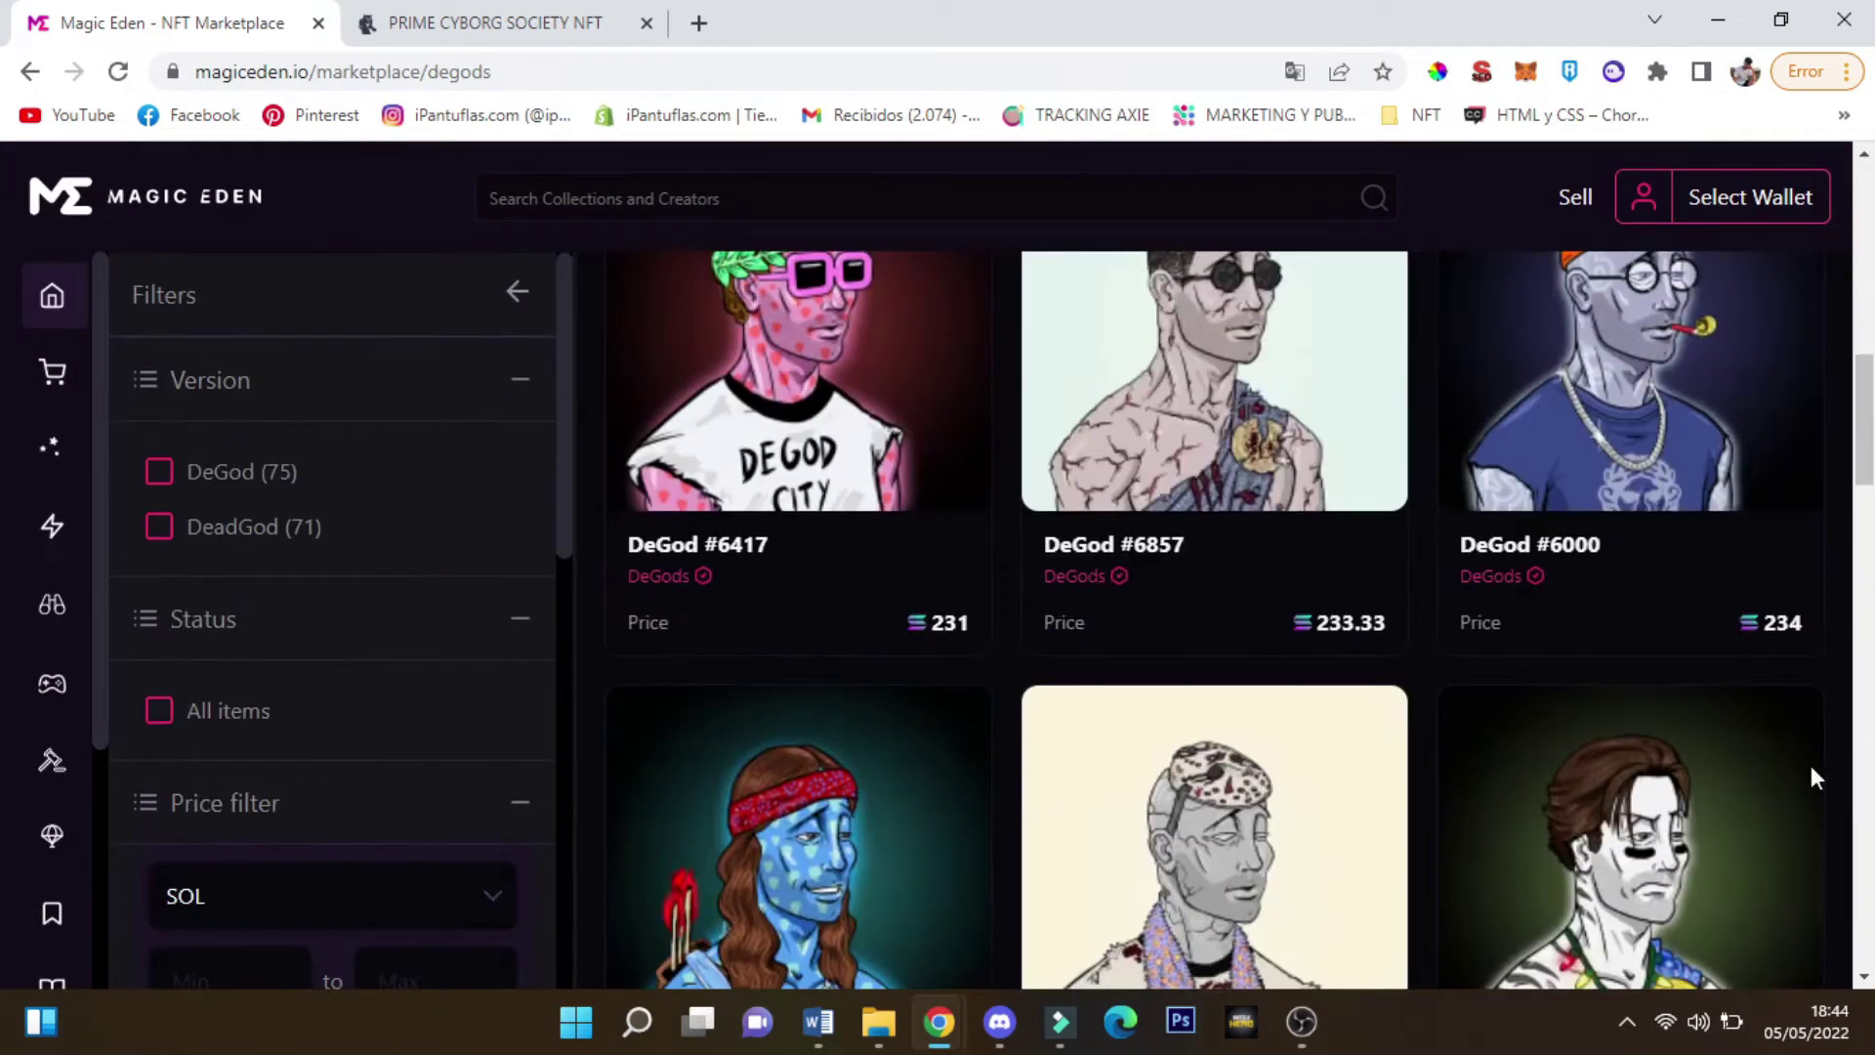
scroll(260, 612, up, 9)
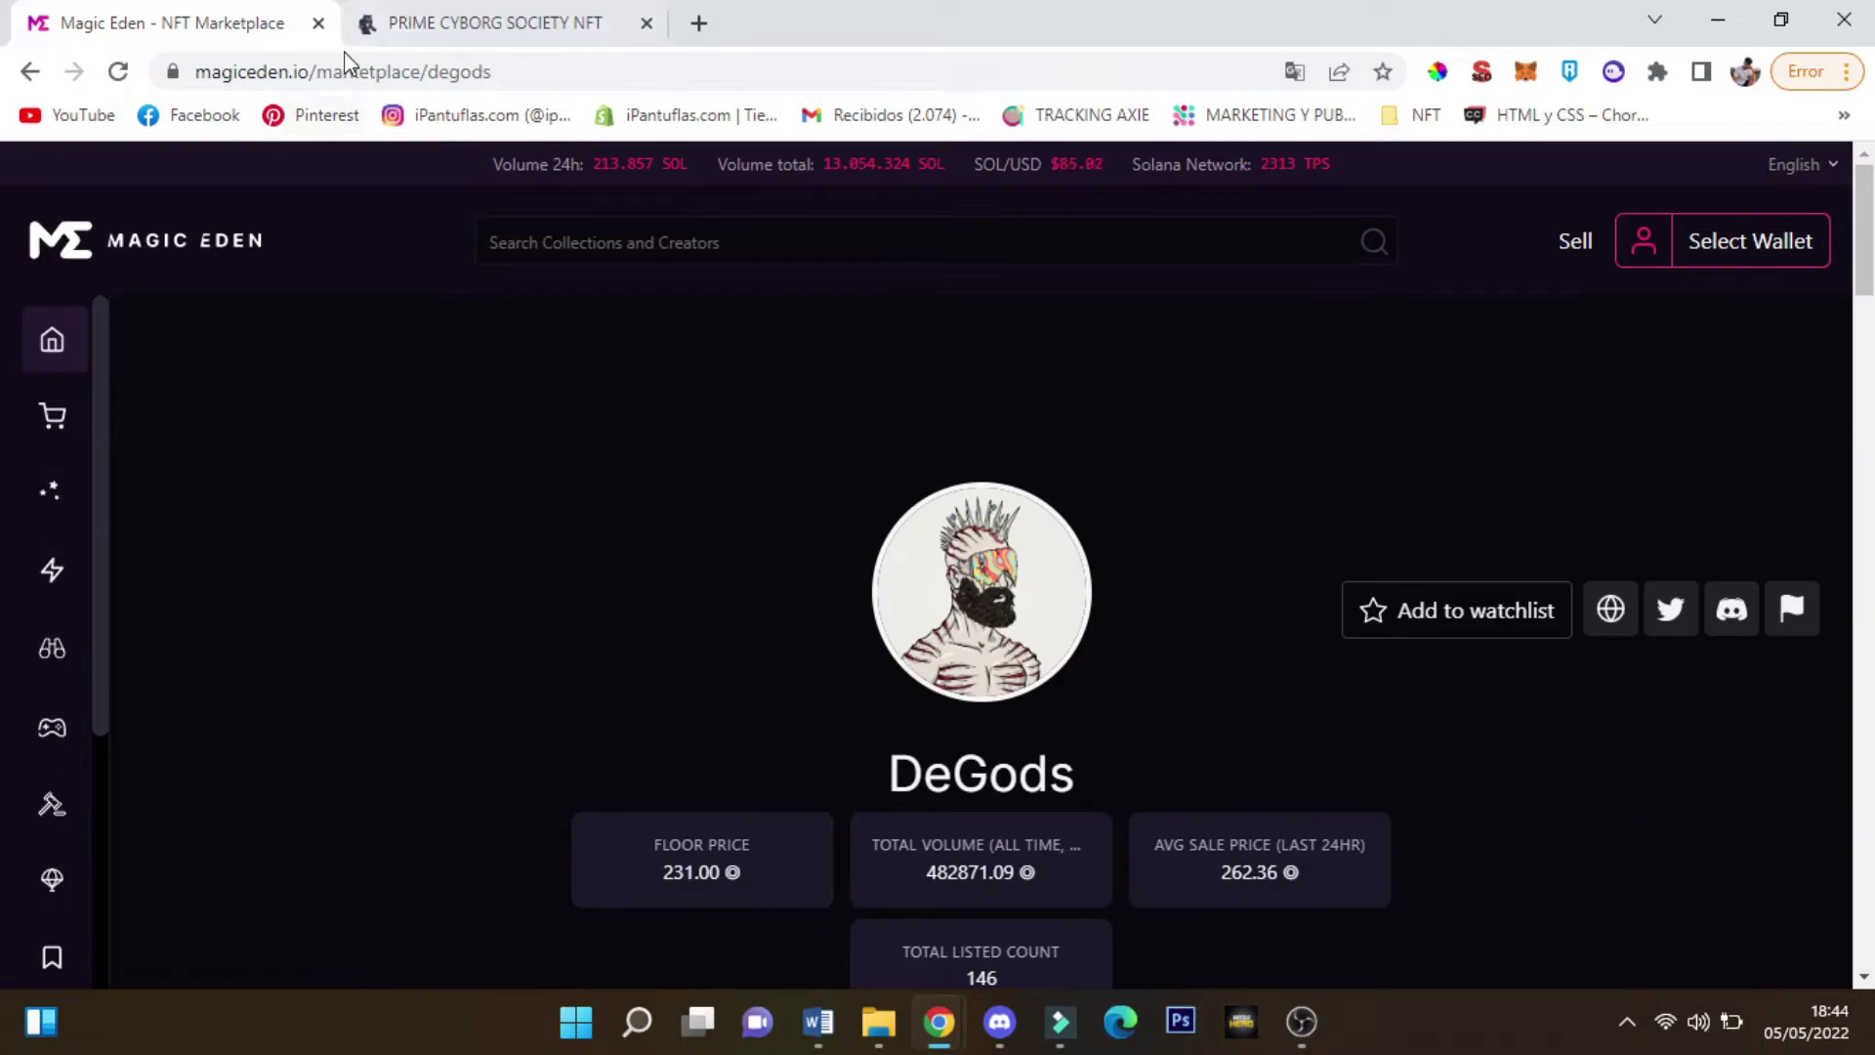
click(430, 21)
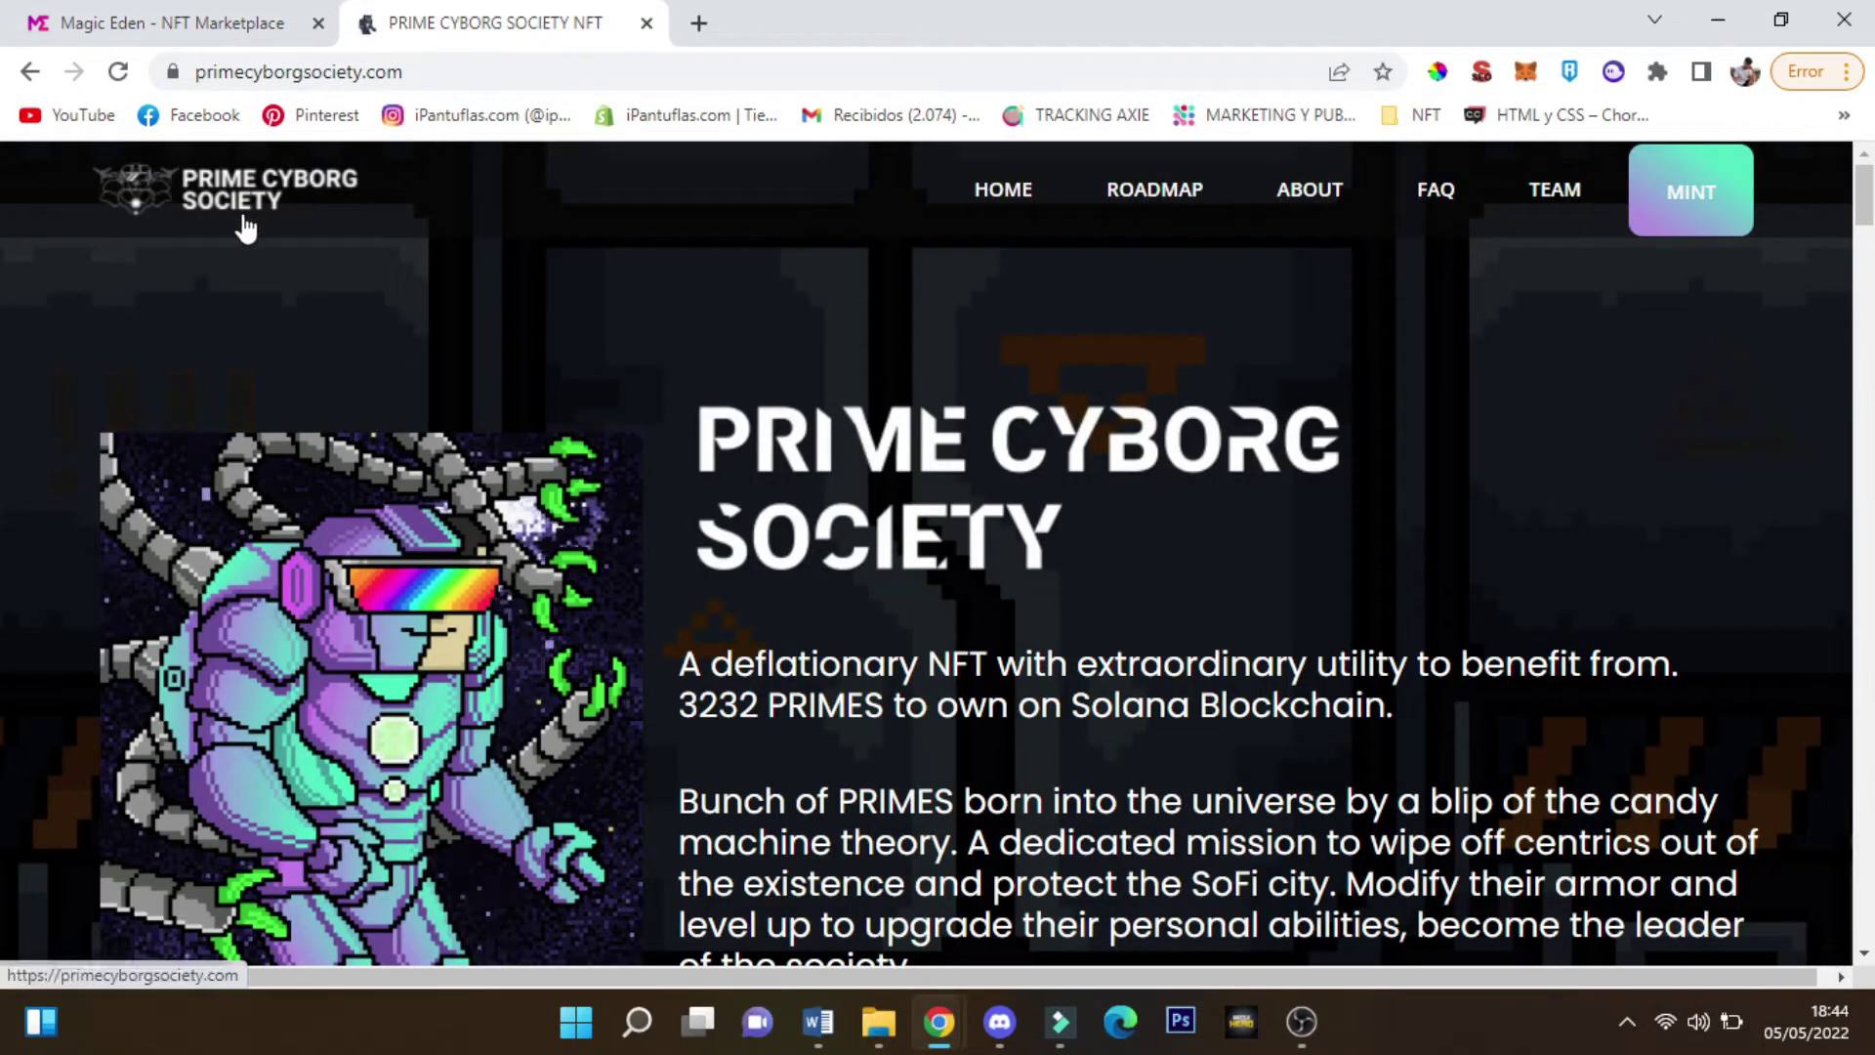
scroll(832, 560, down, 20)
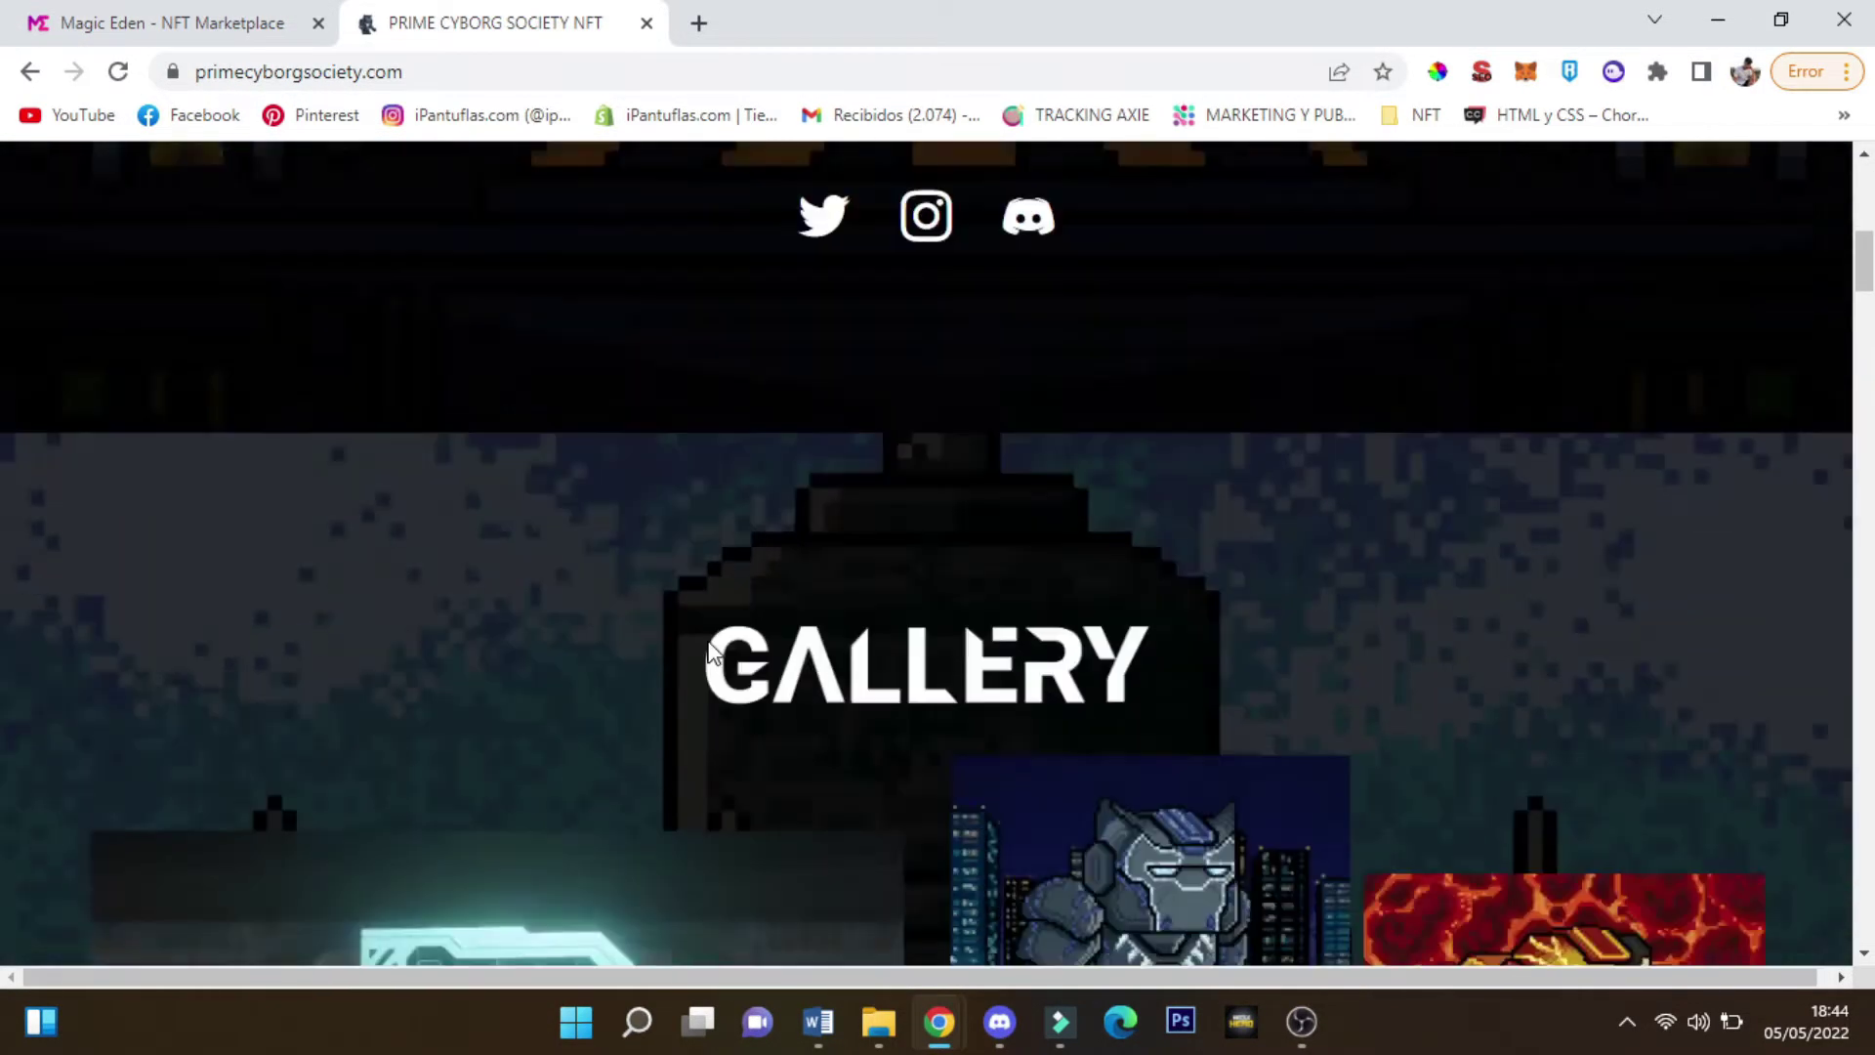
scroll(899, 678, down, 10)
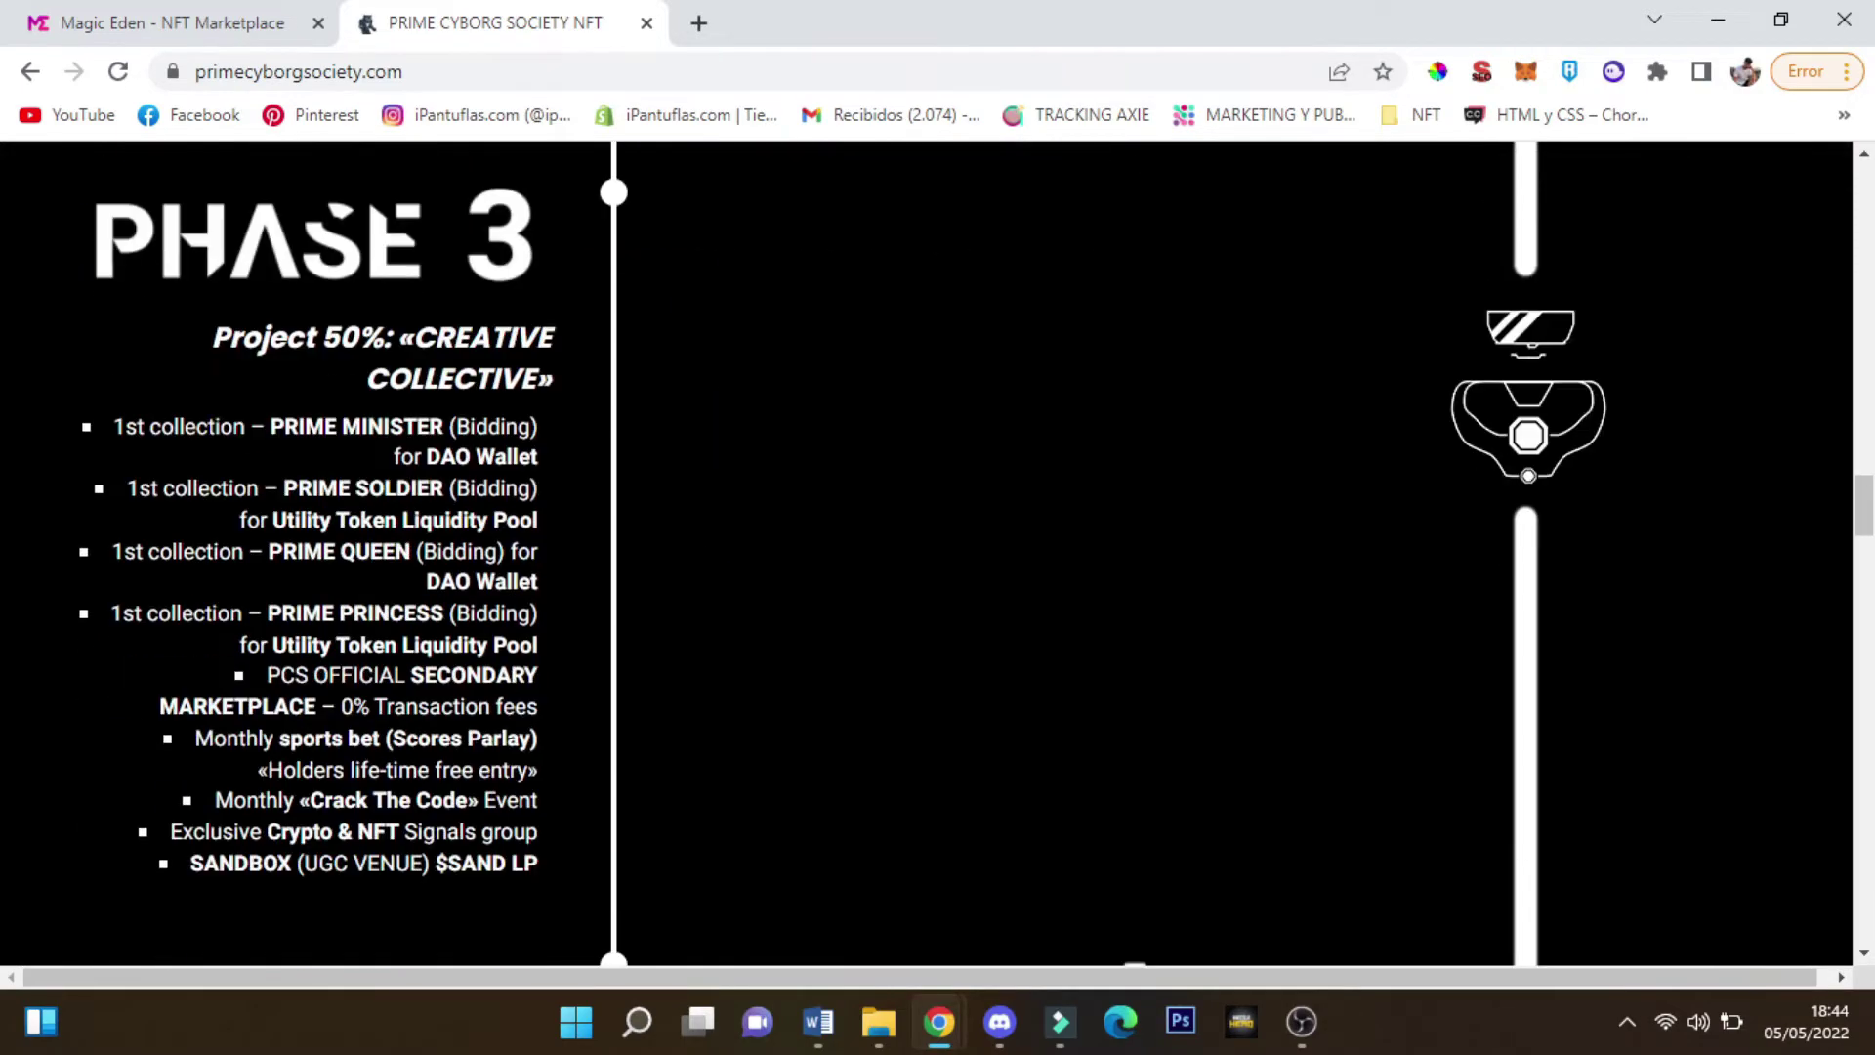
scroll(899, 712, up, 15)
scroll(898, 710, up, 10)
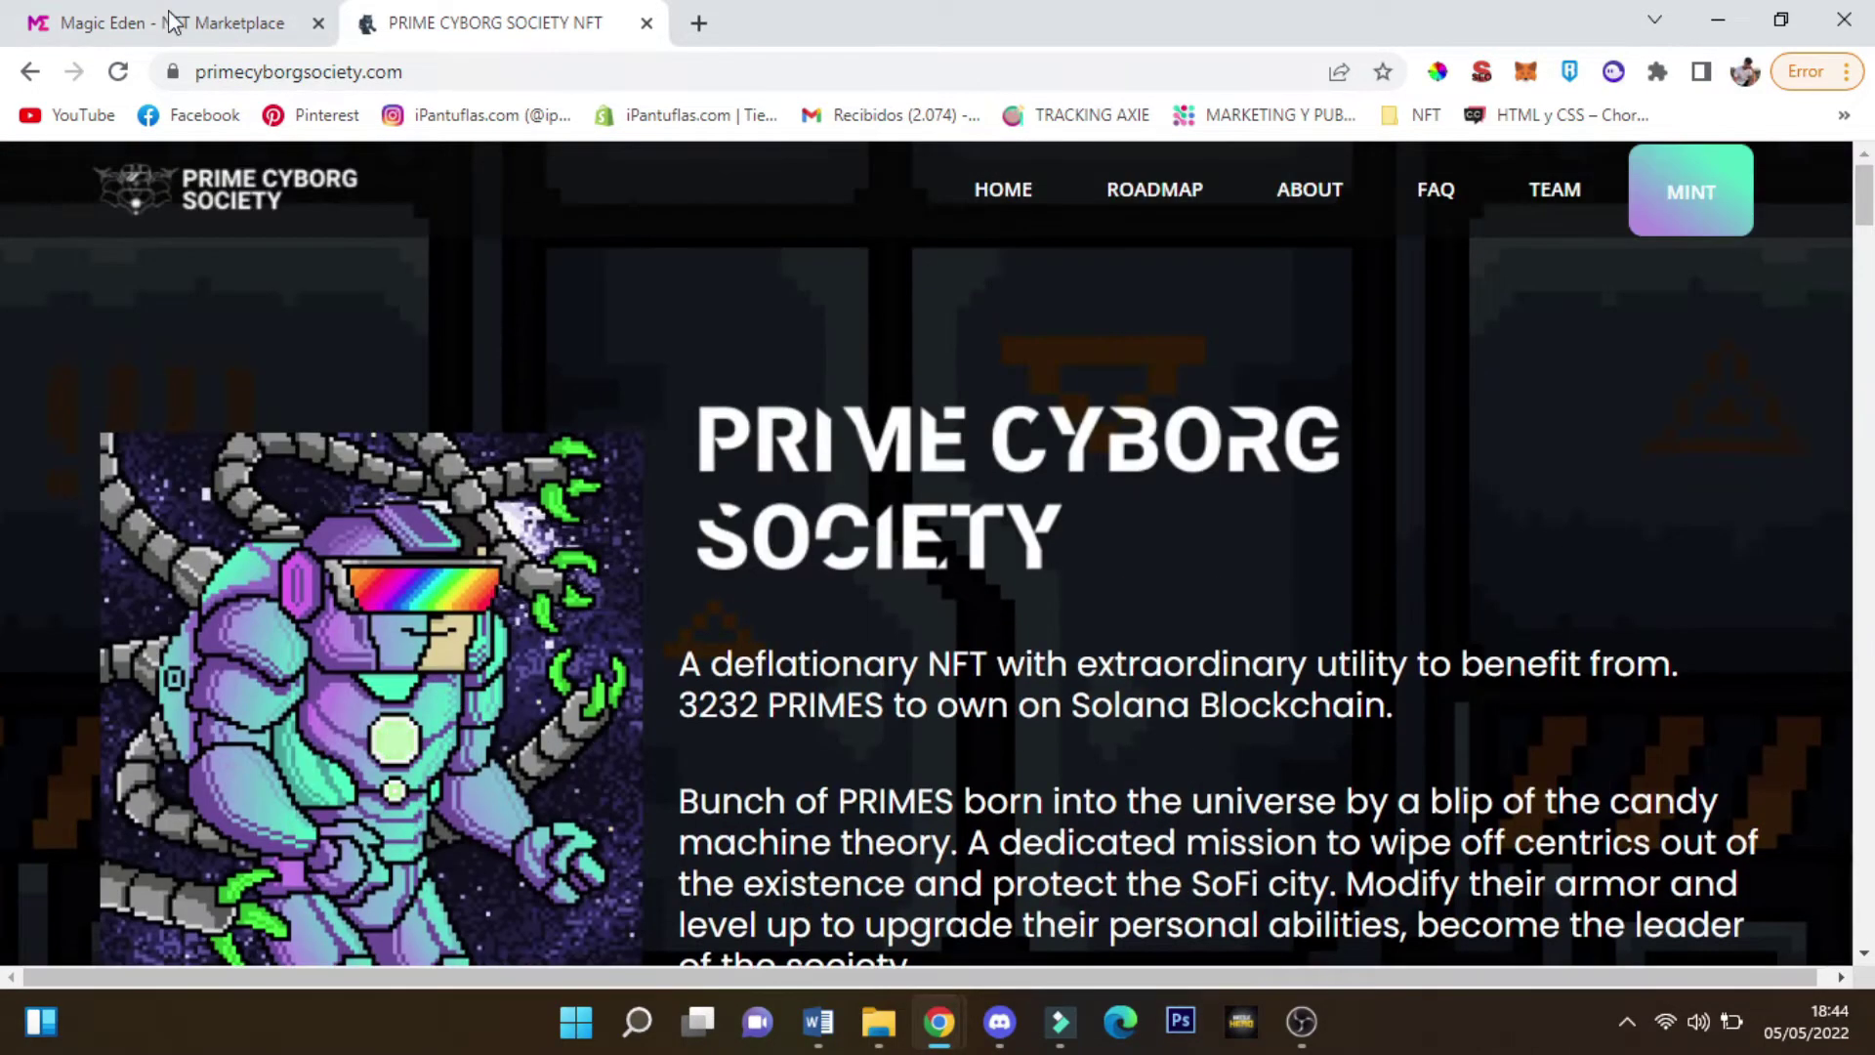
click(179, 14)
mouse_move(50, 418)
scroll(50, 420, down, 5)
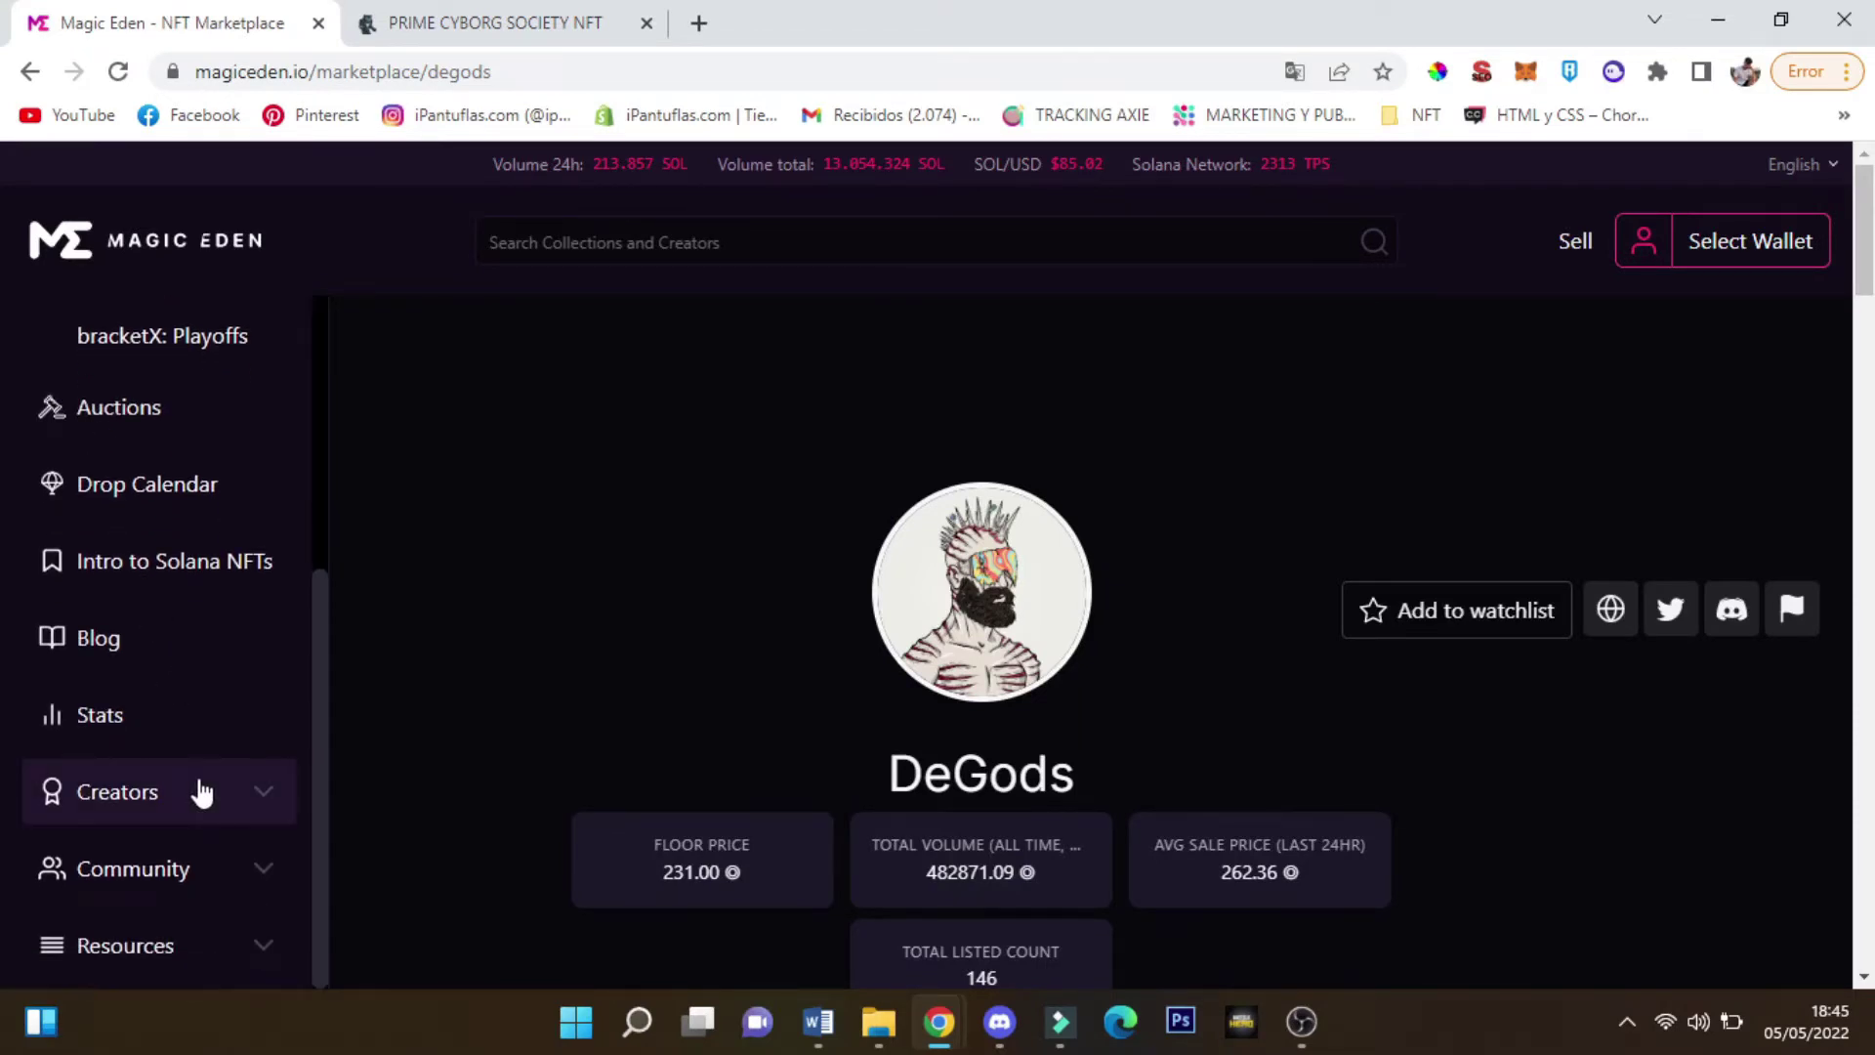
Start a listing application from the Creators menu, opening Creator Hub in a new tab
click(196, 791)
scroll(126, 473, up, 5)
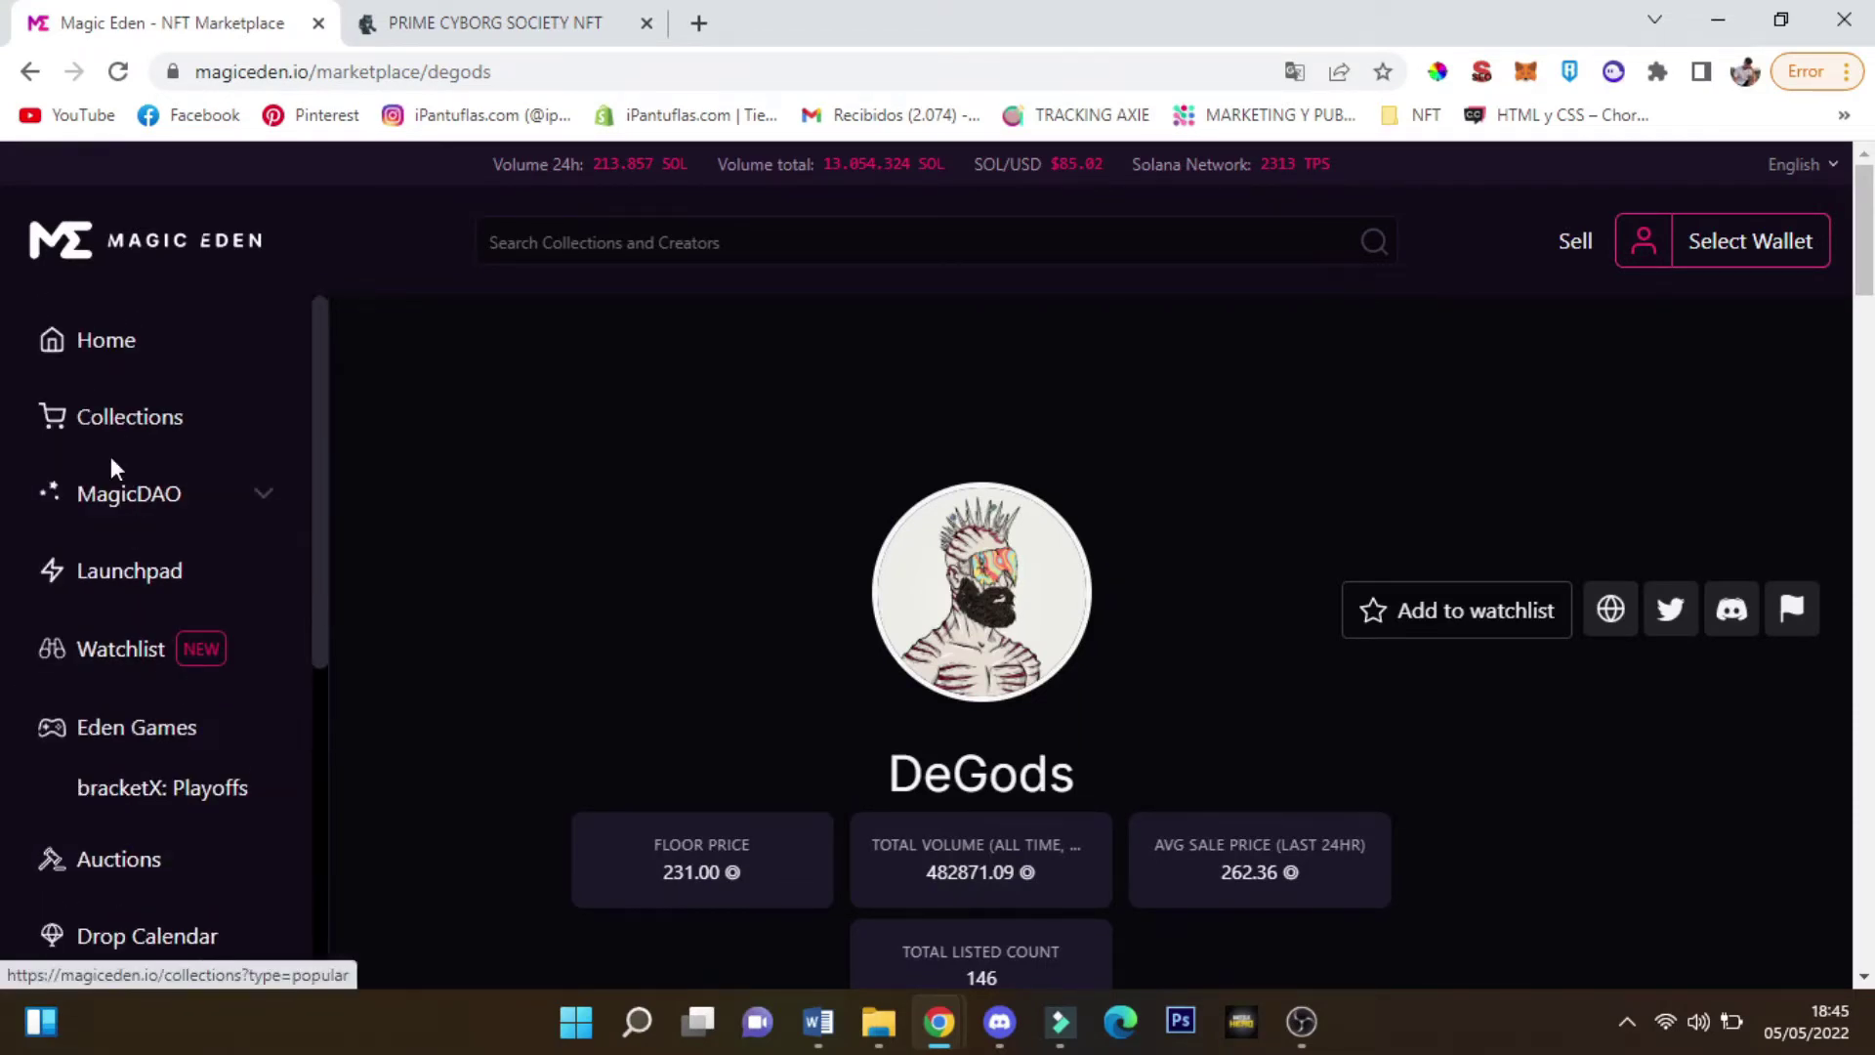
scroll(101, 594, down, 5)
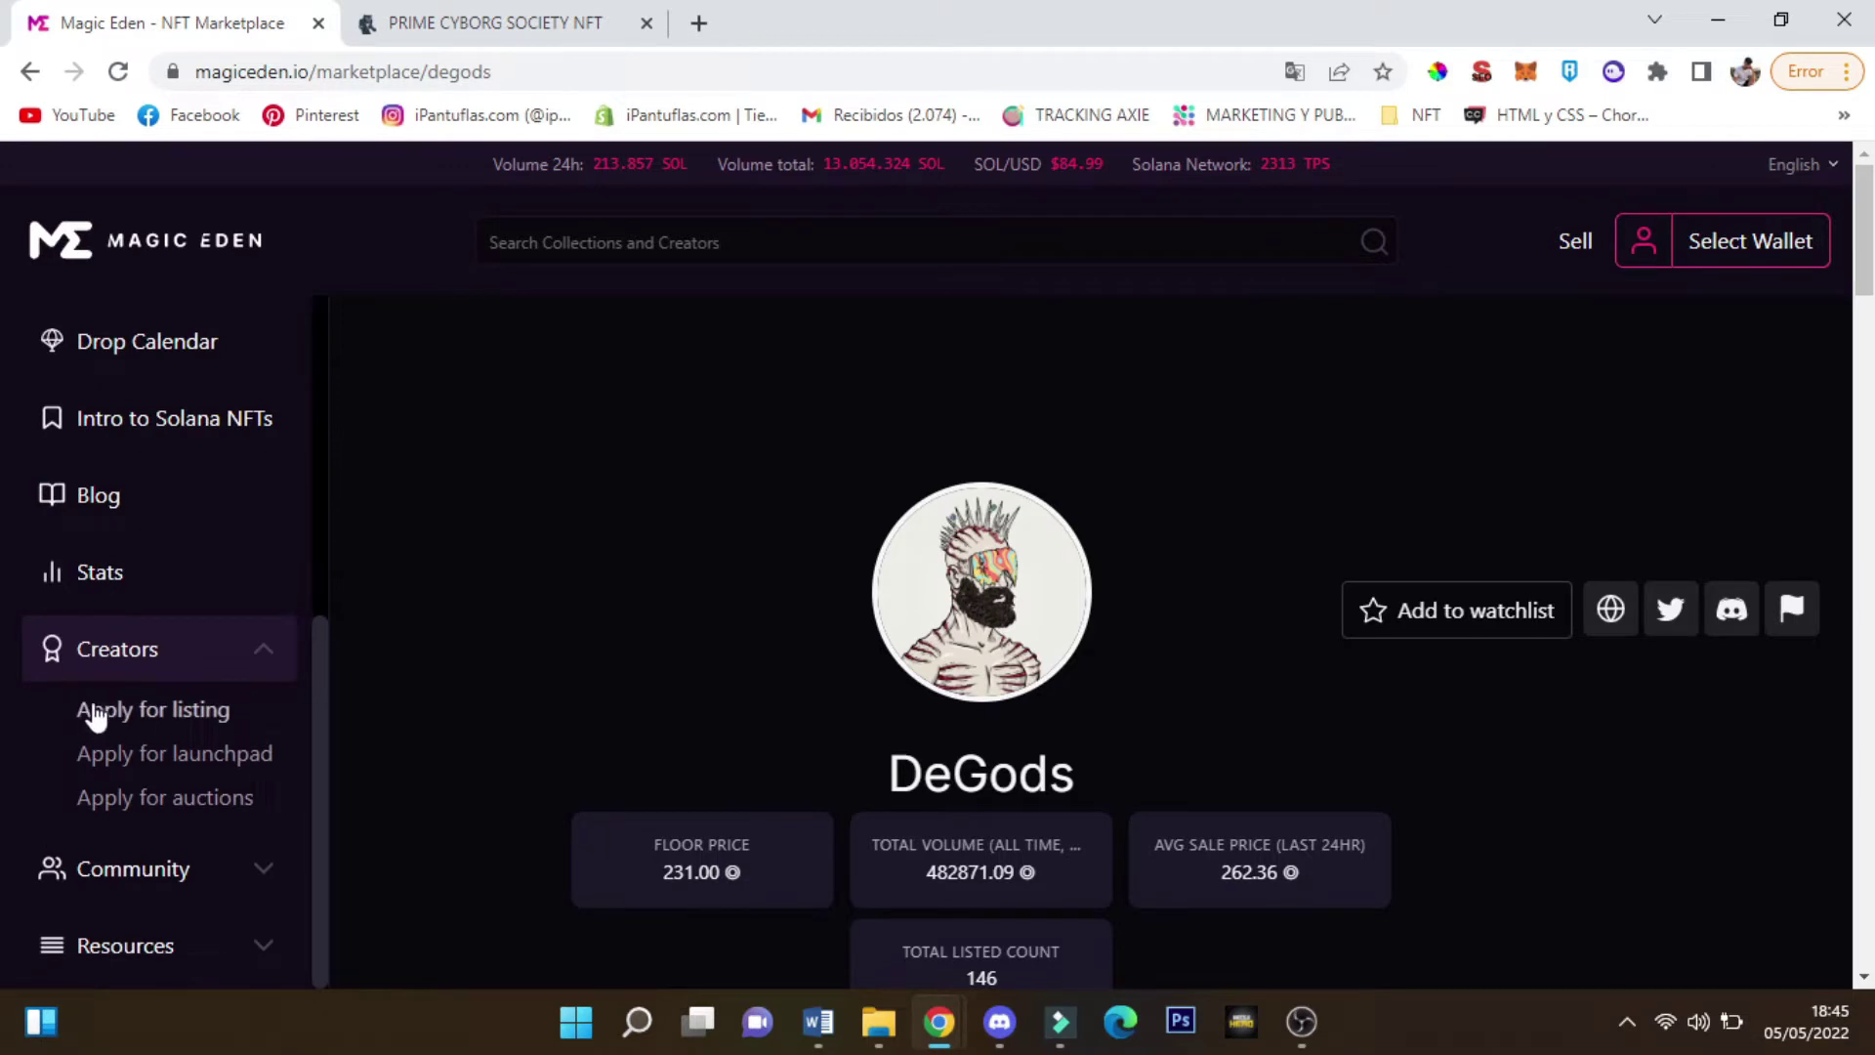
click(94, 711)
Back on the marketplace, open the Drop Calendar and scroll the upcoming drops down to MellowMen
click(170, 22)
scroll(50, 612, up, 2)
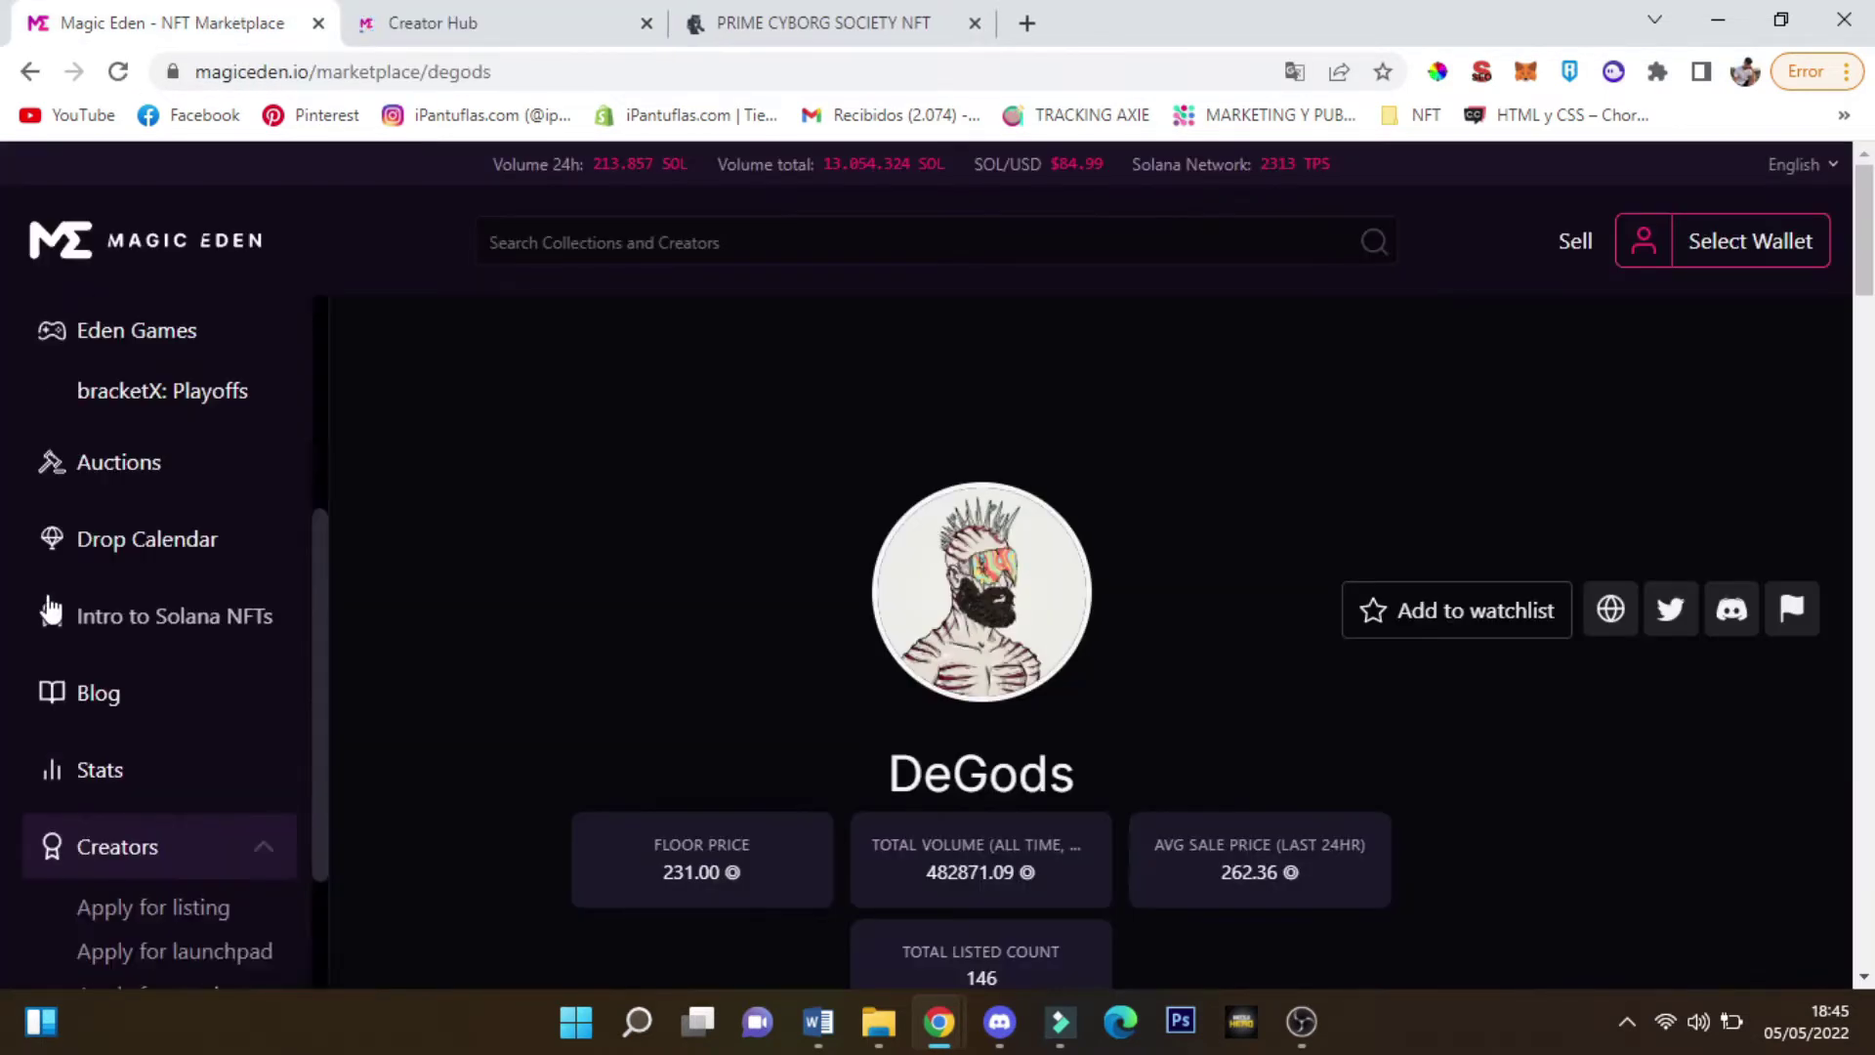
scroll(107, 664, down, 2)
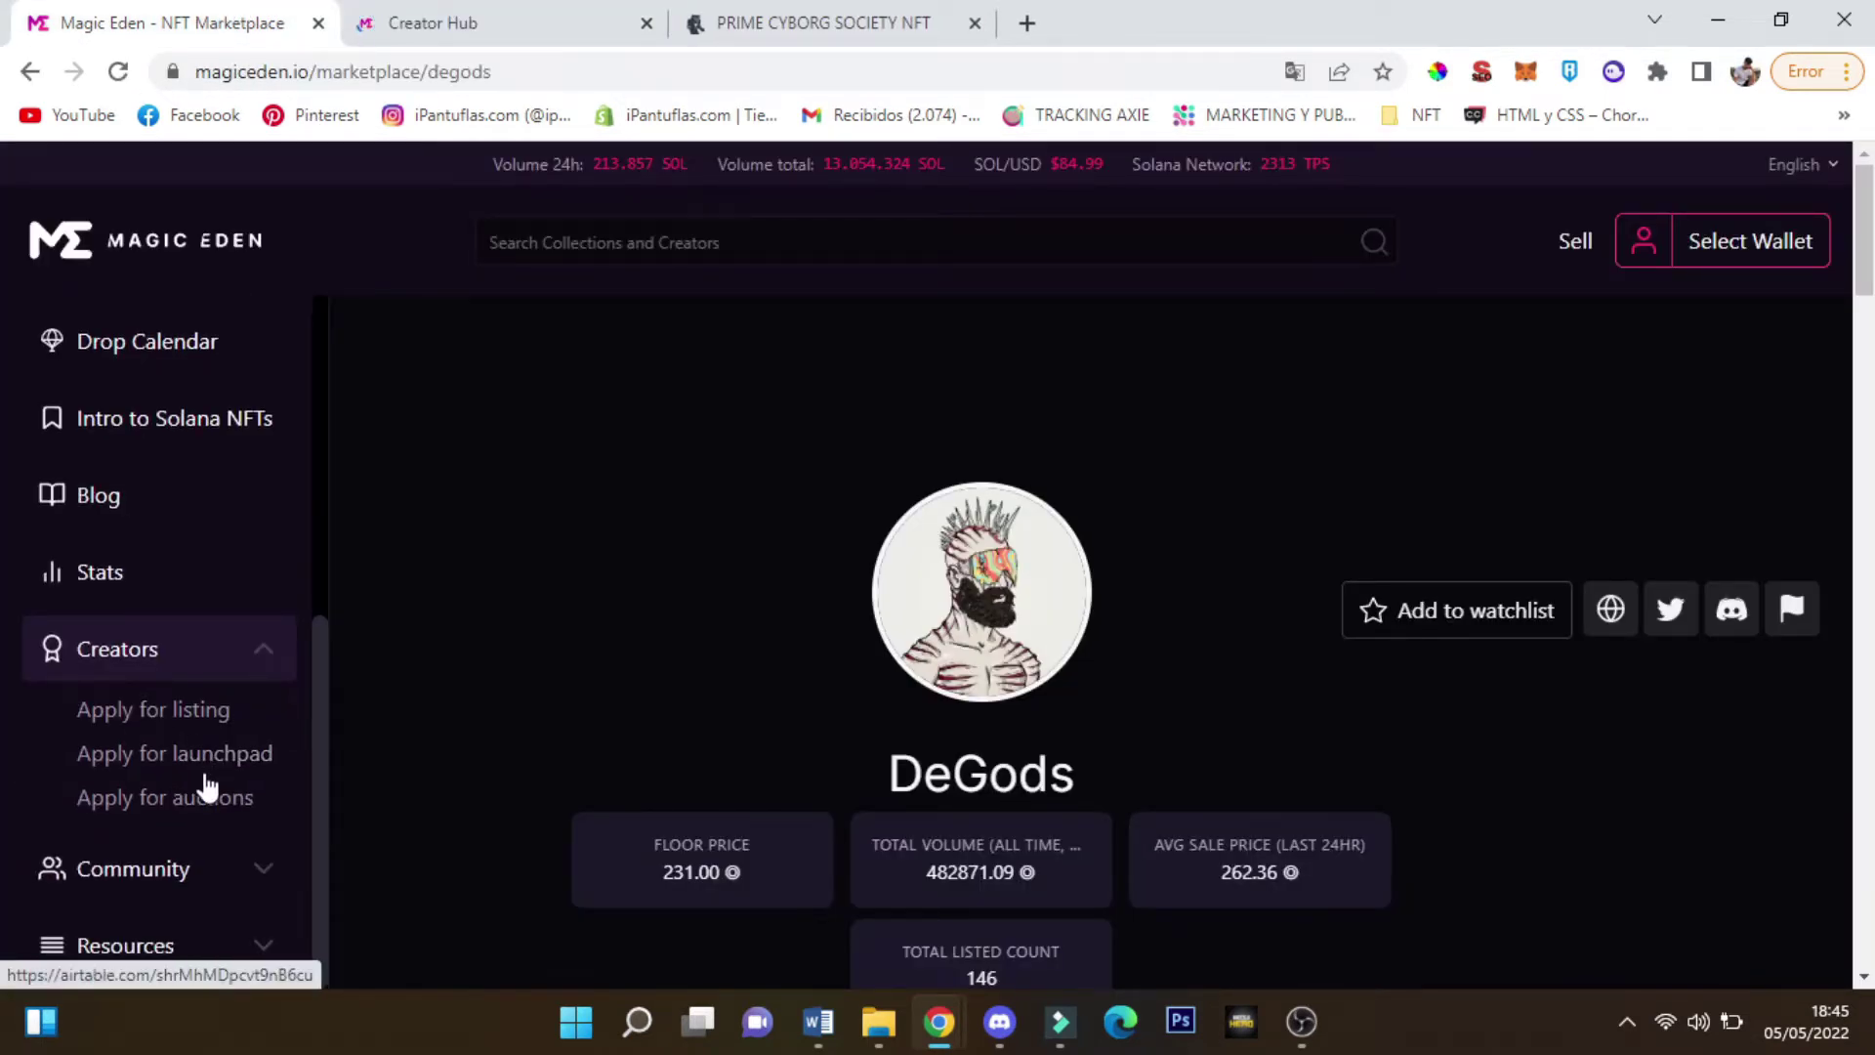
scroll(110, 742, up, 2)
scroll(116, 814, down, 2)
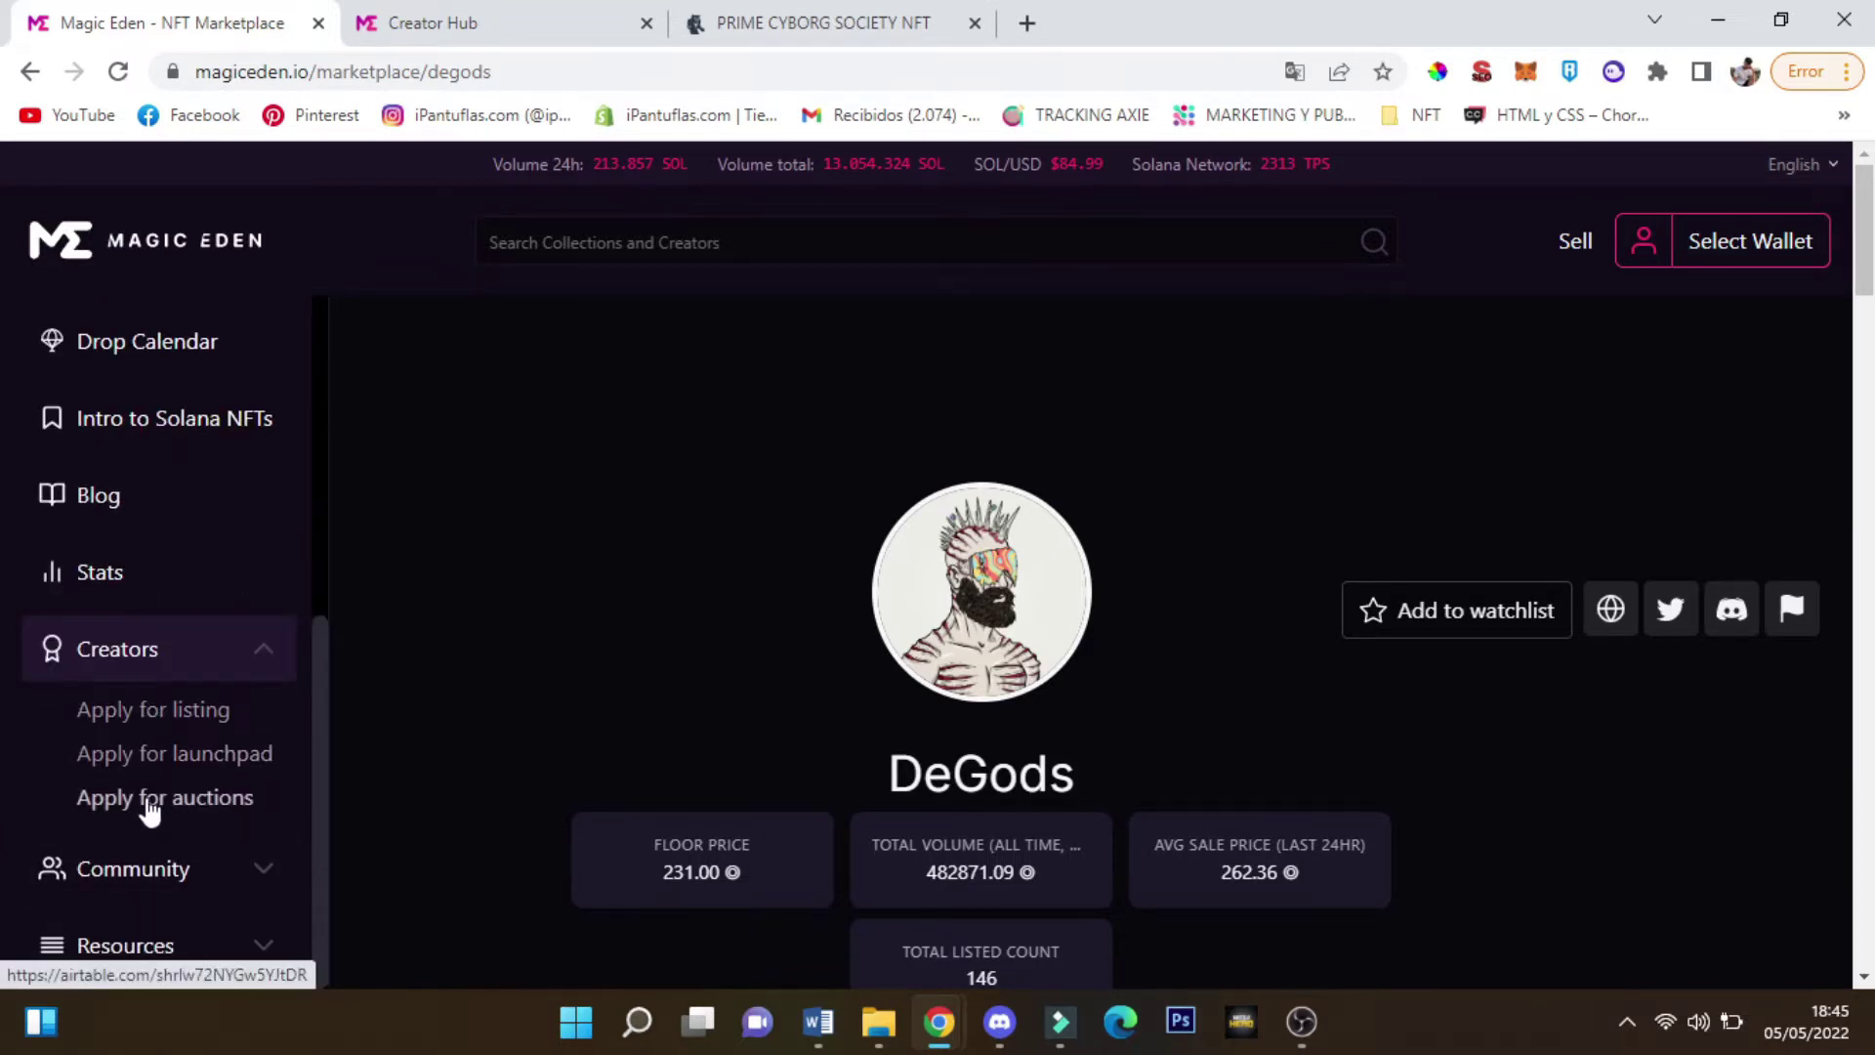
scroll(159, 828, up, 6)
scroll(151, 684, down, 4)
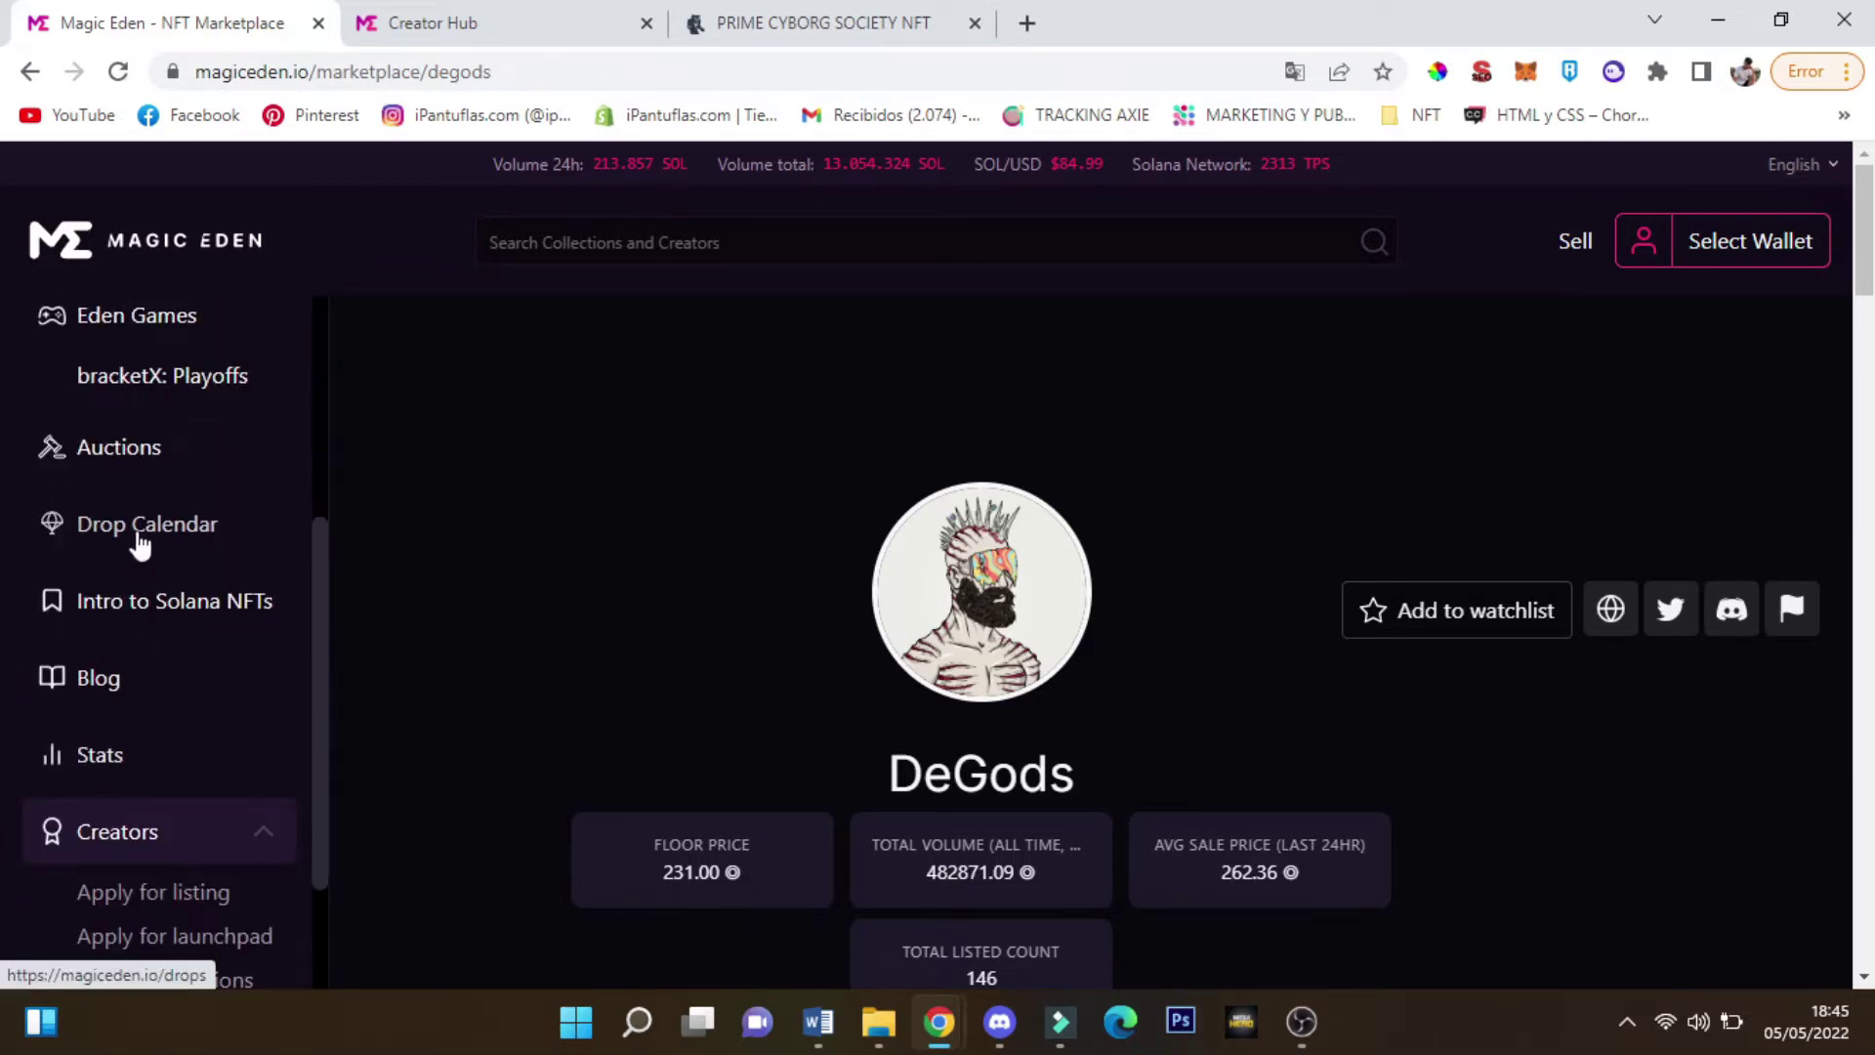
click(137, 534)
drag(656, 371, 1160, 376)
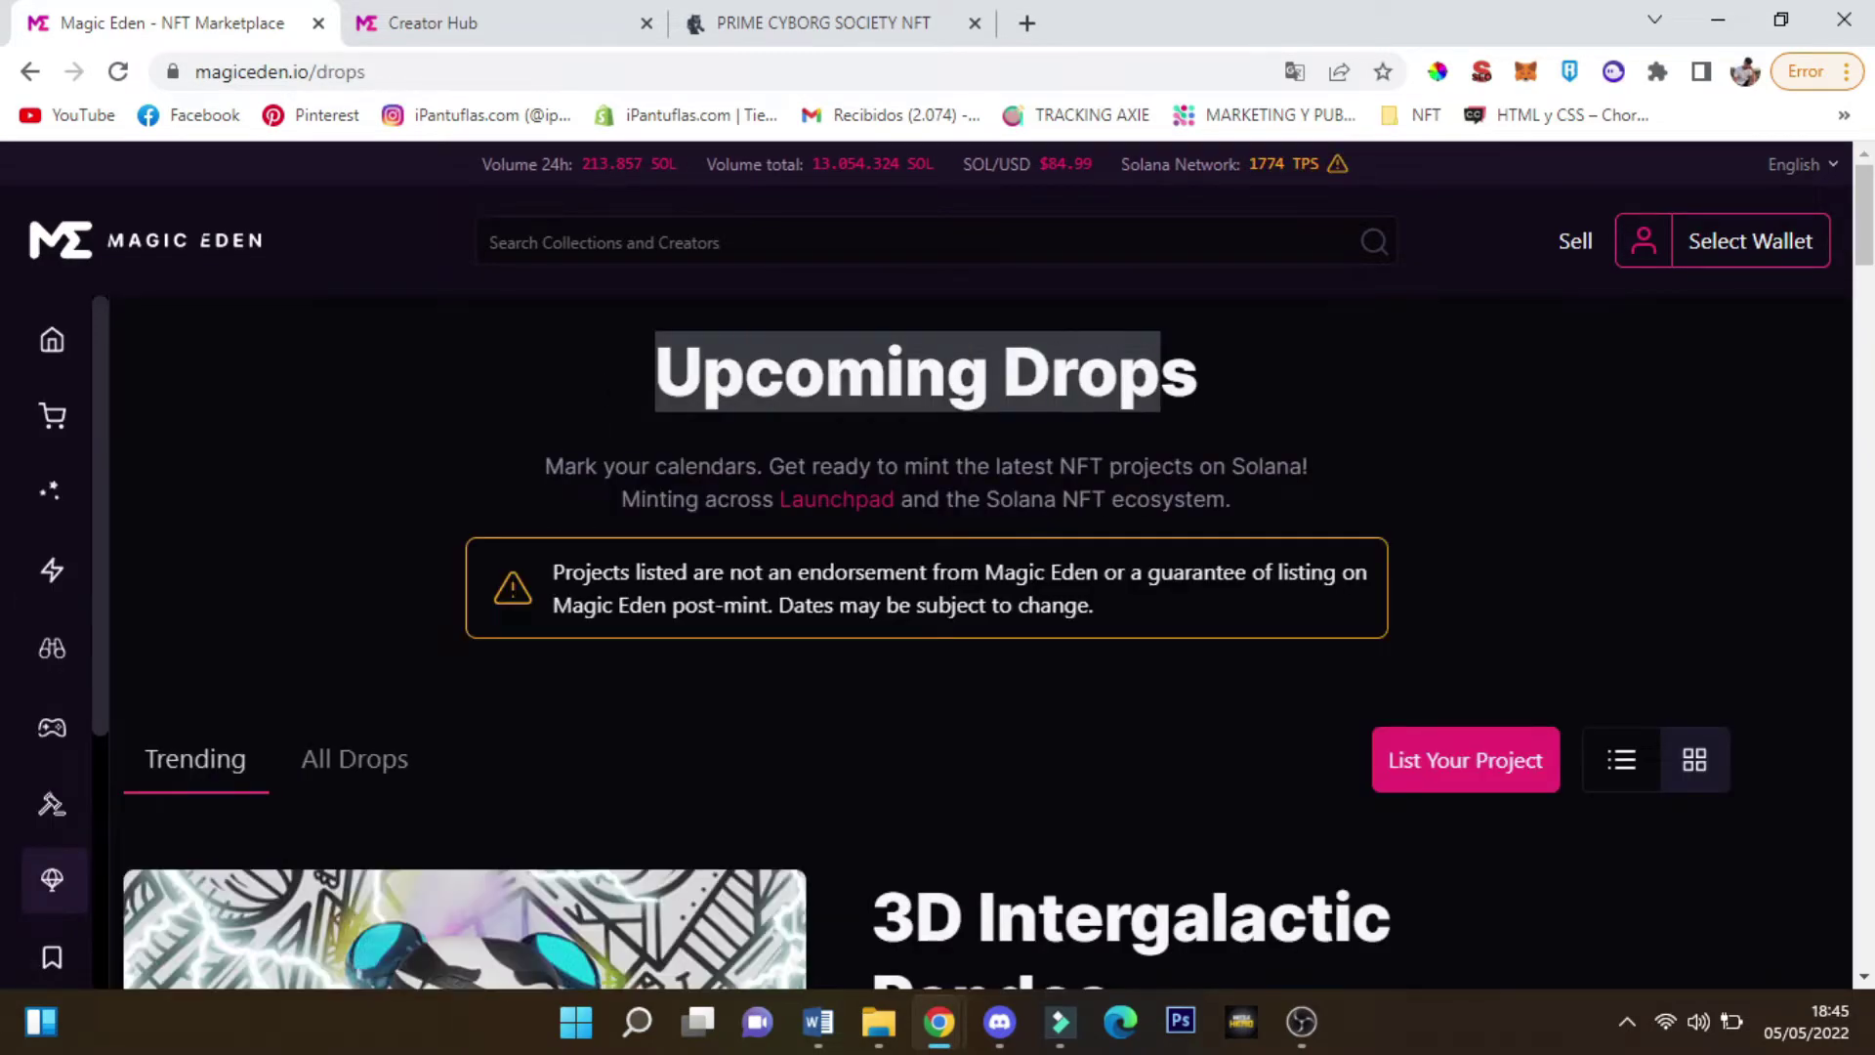
scroll(586, 615, down, 10)
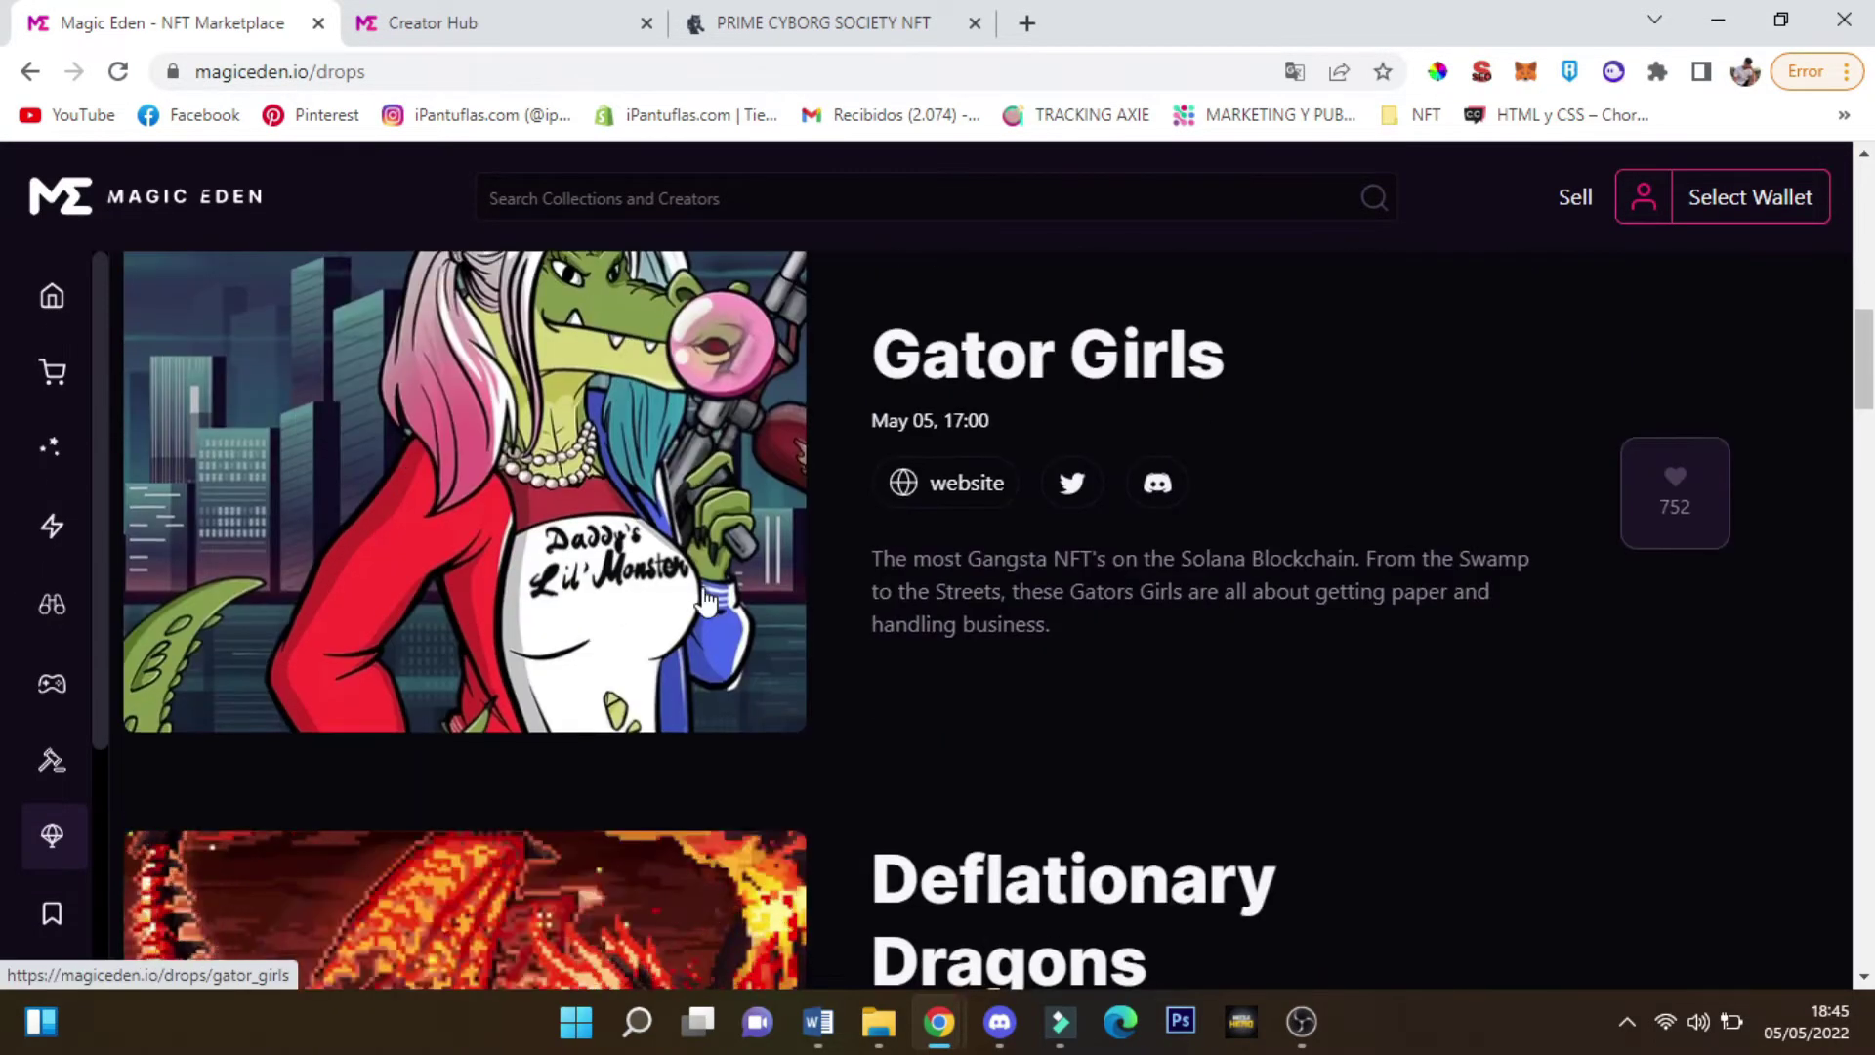
scroll(977, 537, down, 6)
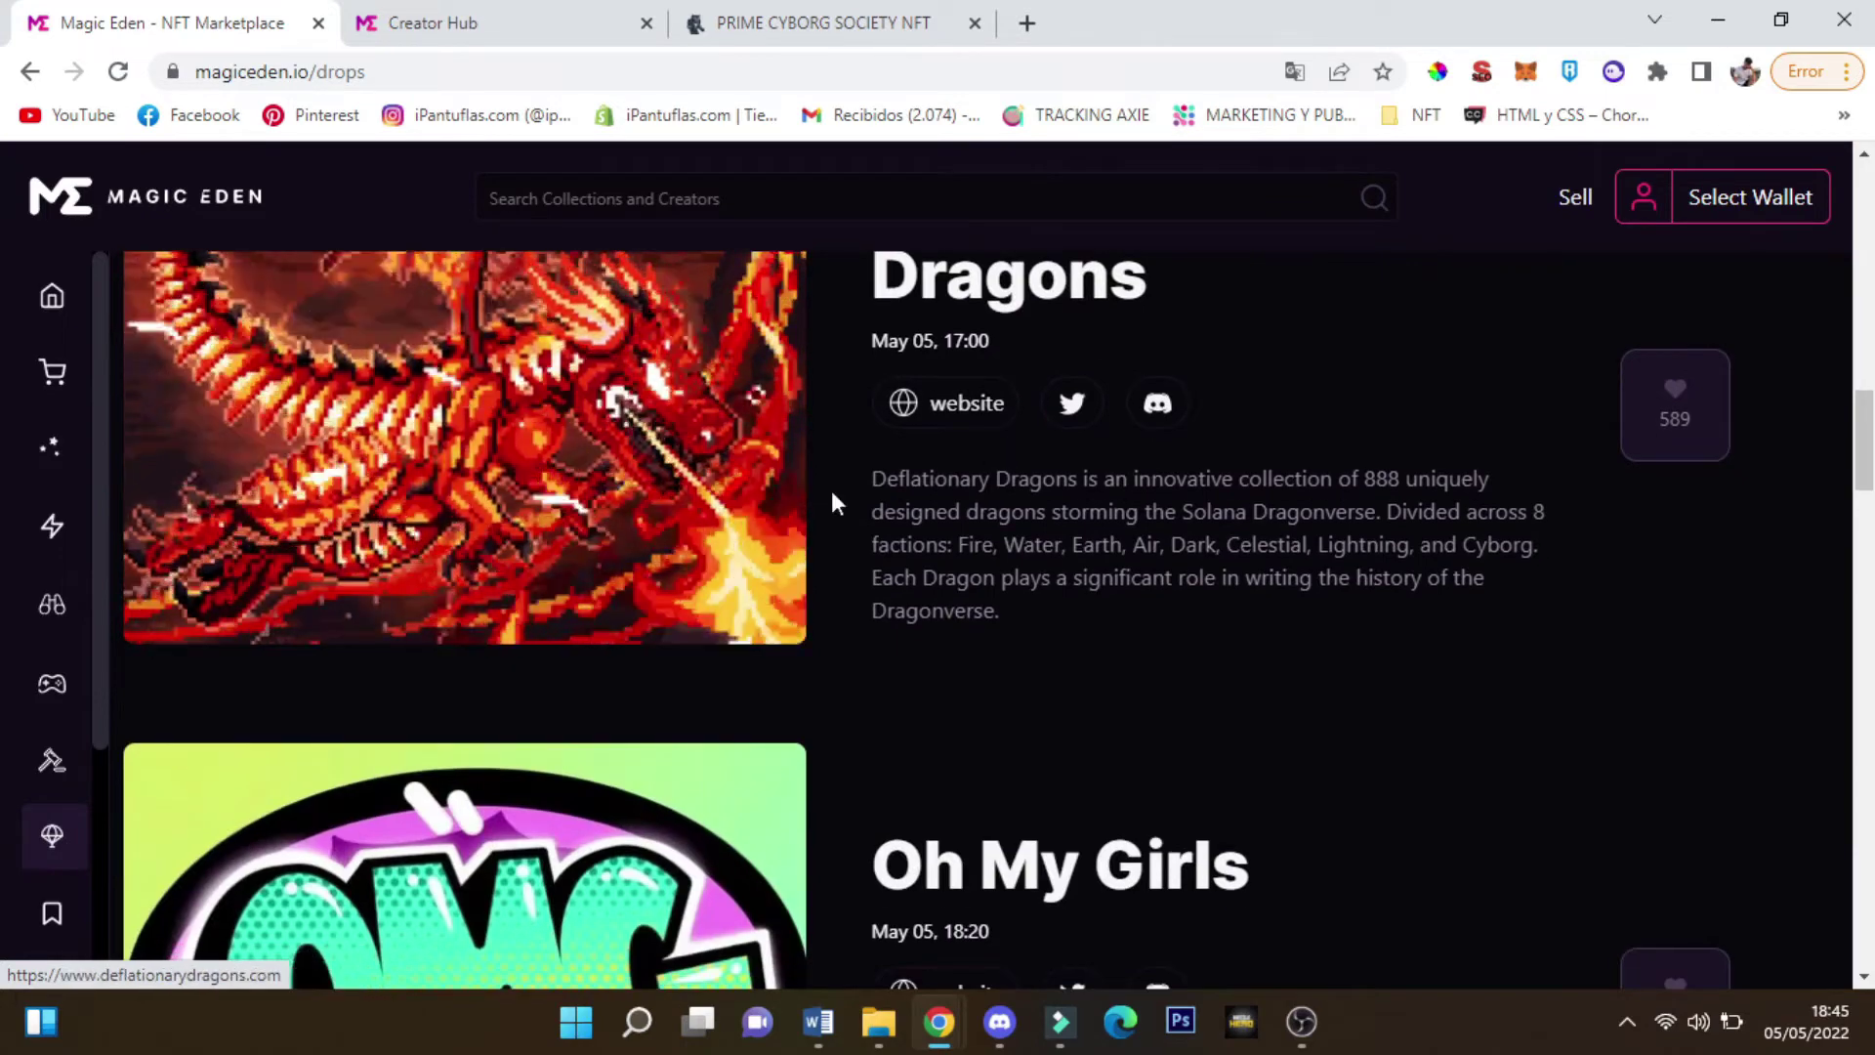
scroll(836, 503, up, 2)
scroll(548, 537, down, 11)
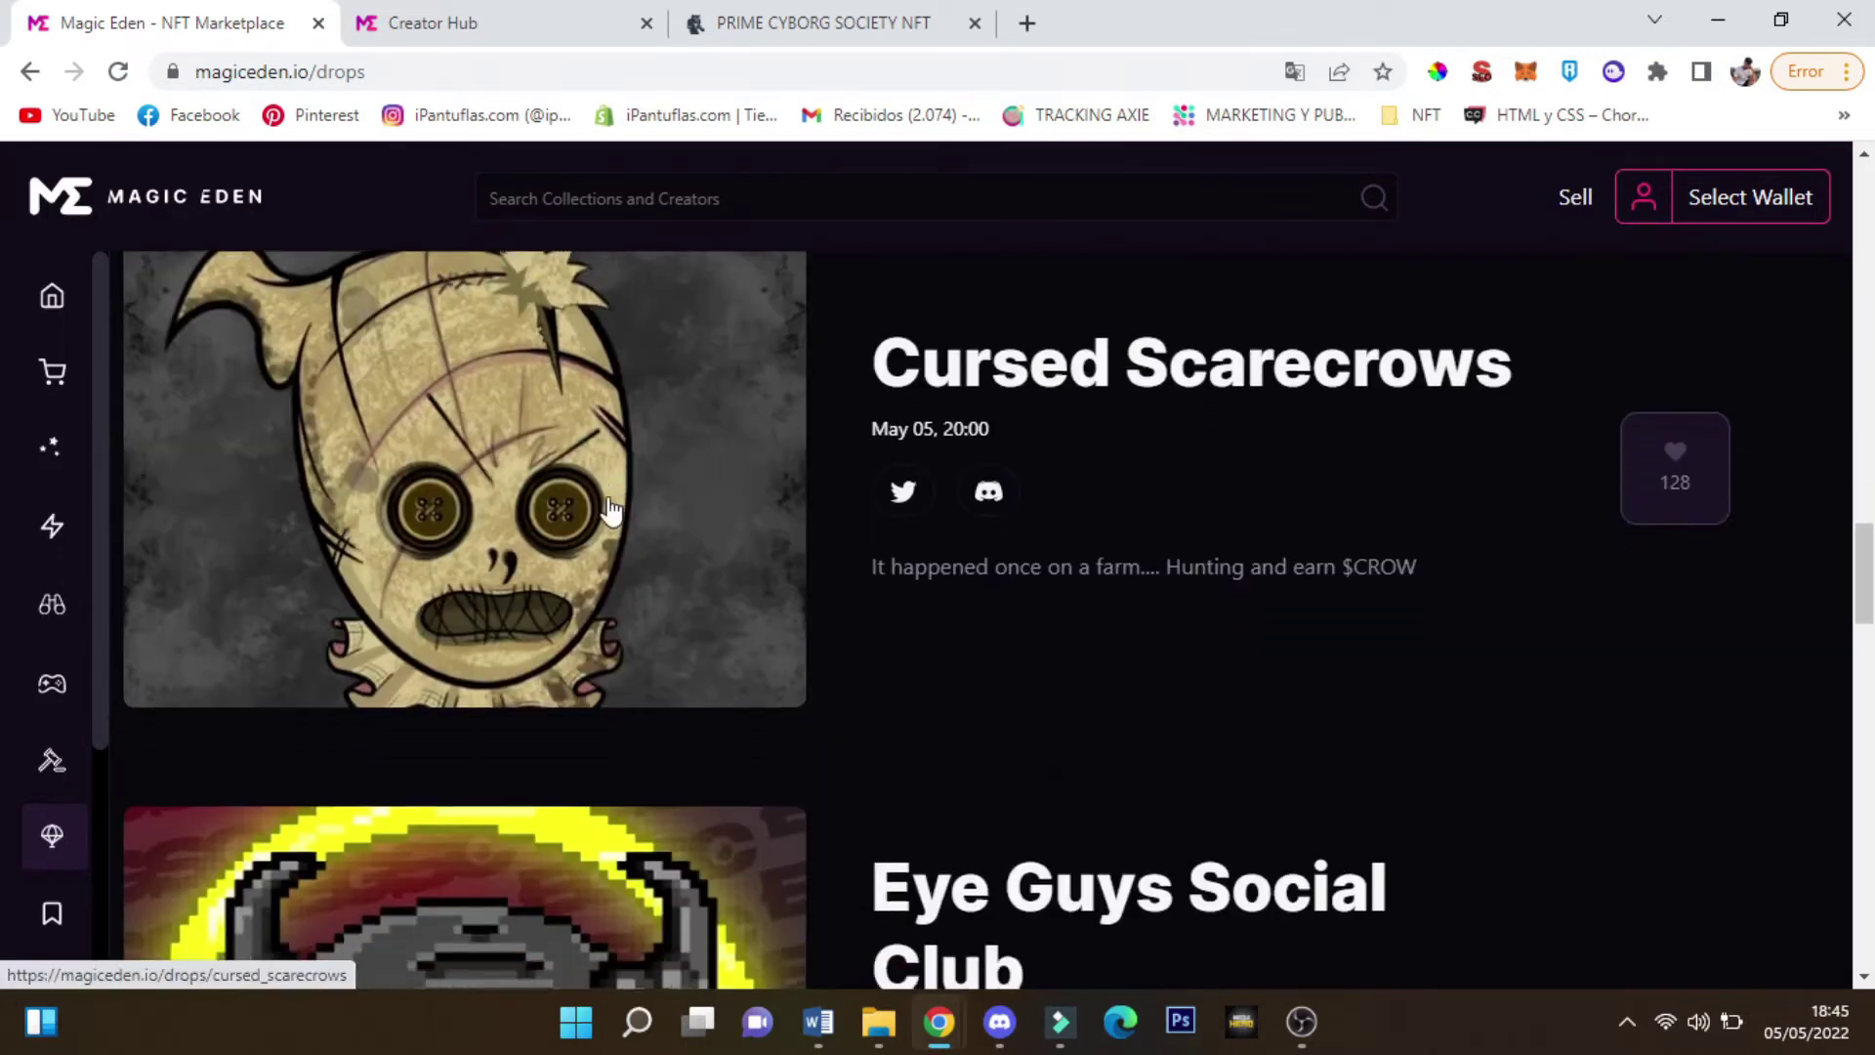
scroll(608, 508, down, 13)
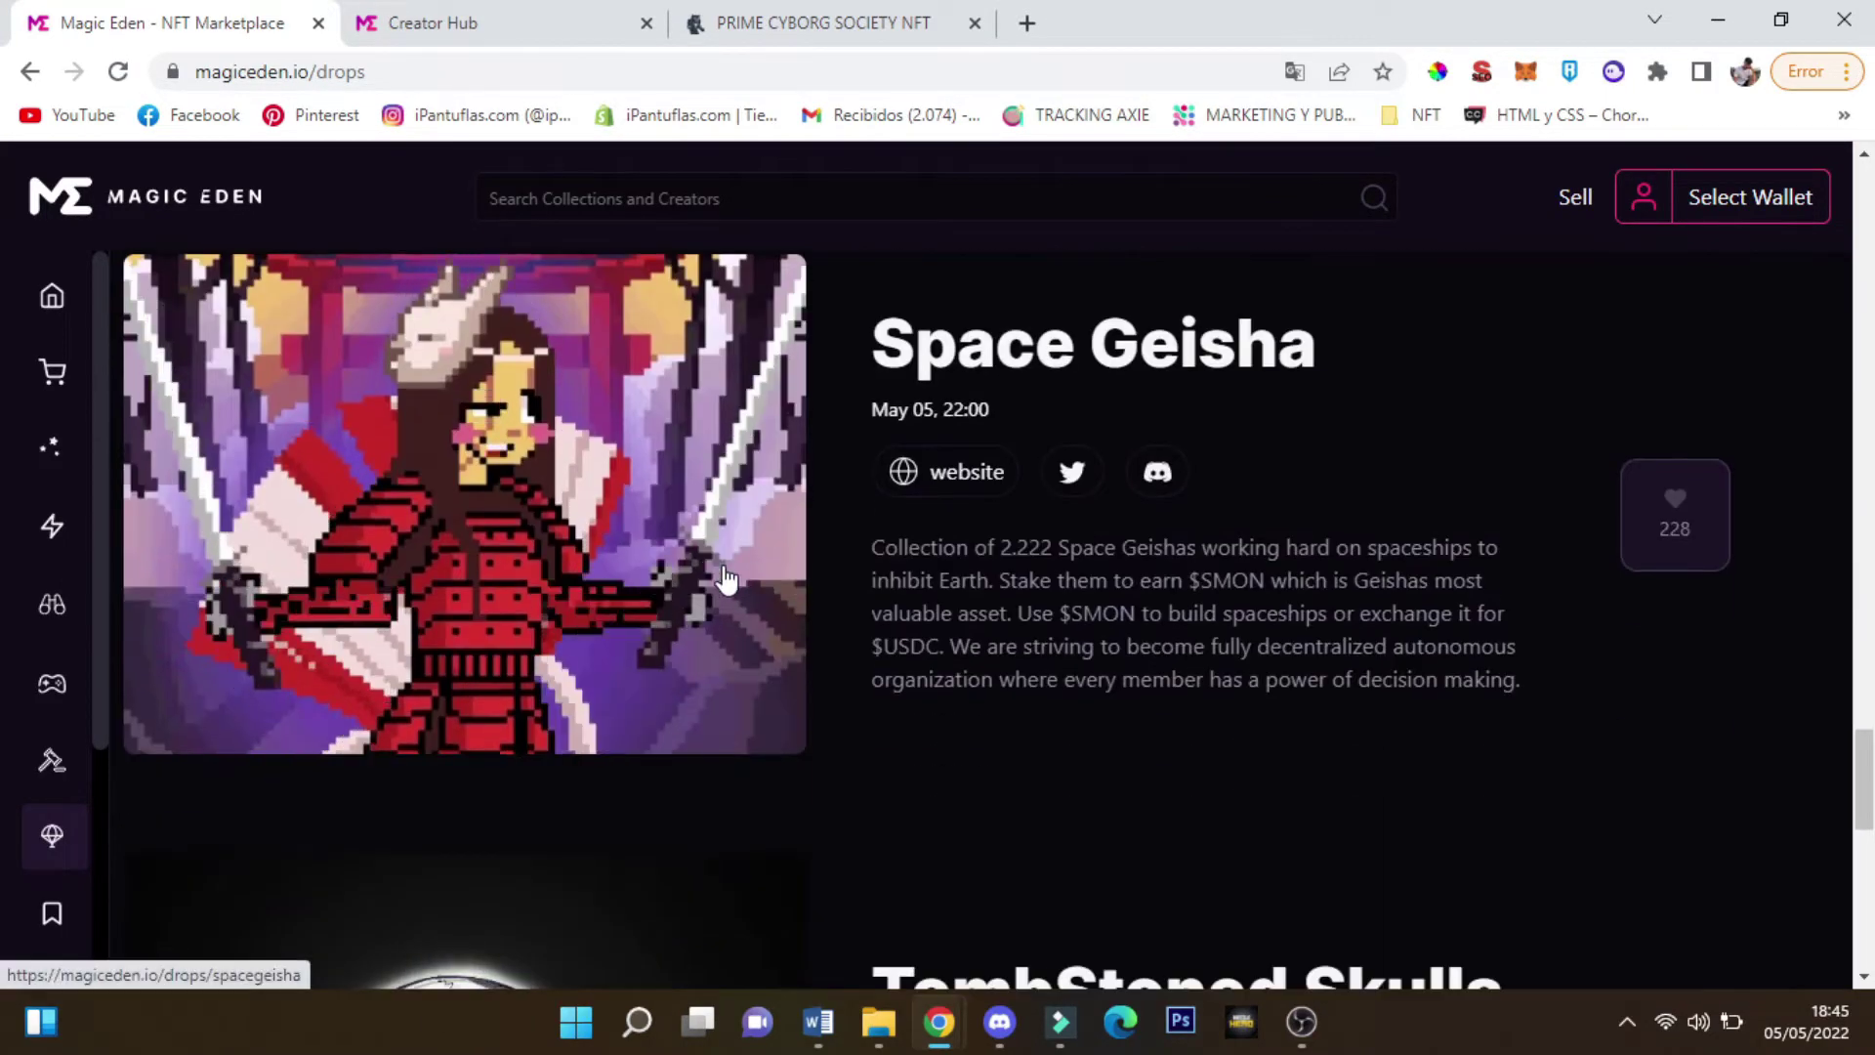
scroll(725, 578, down, 10)
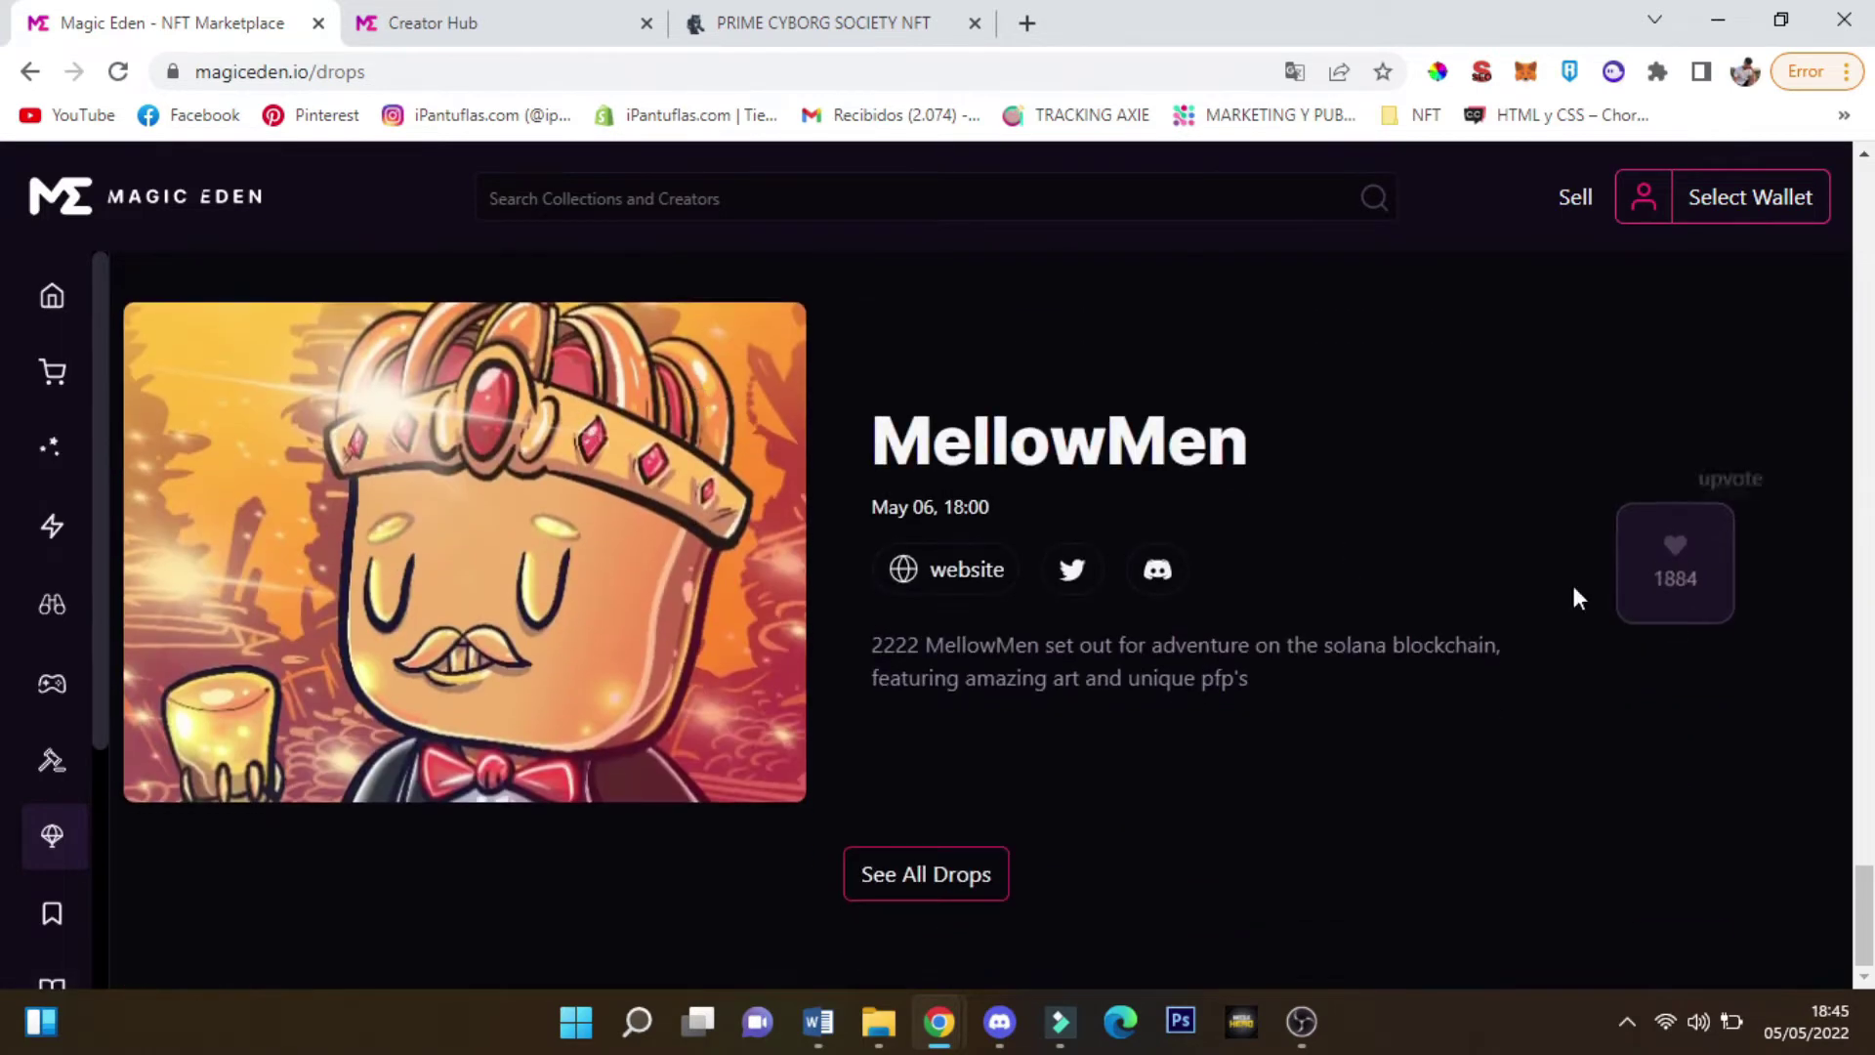
scroll(1495, 586, up, 16)
Reopen the listing application, close the duplicate Creator Hub tab and return to its login page
click(482, 19)
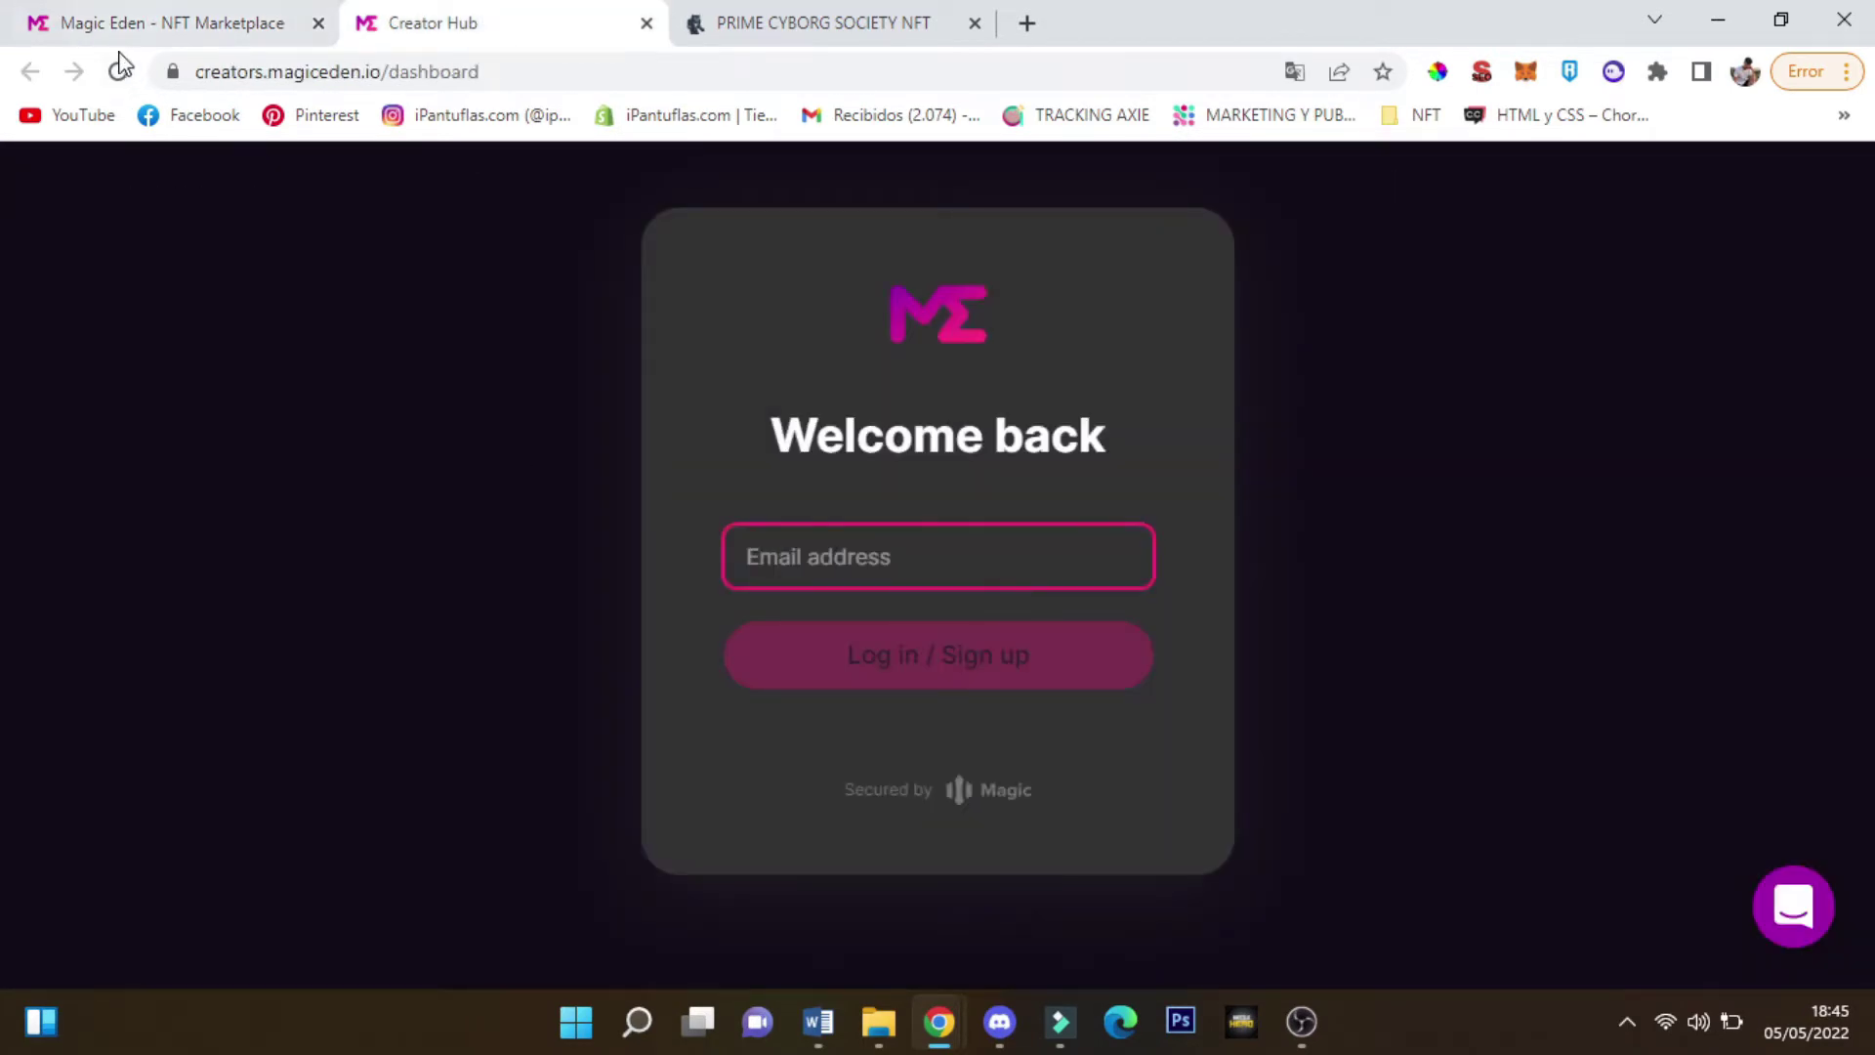
click(147, 23)
scroll(155, 641, down, 6)
click(184, 783)
scroll(196, 742, down, 1)
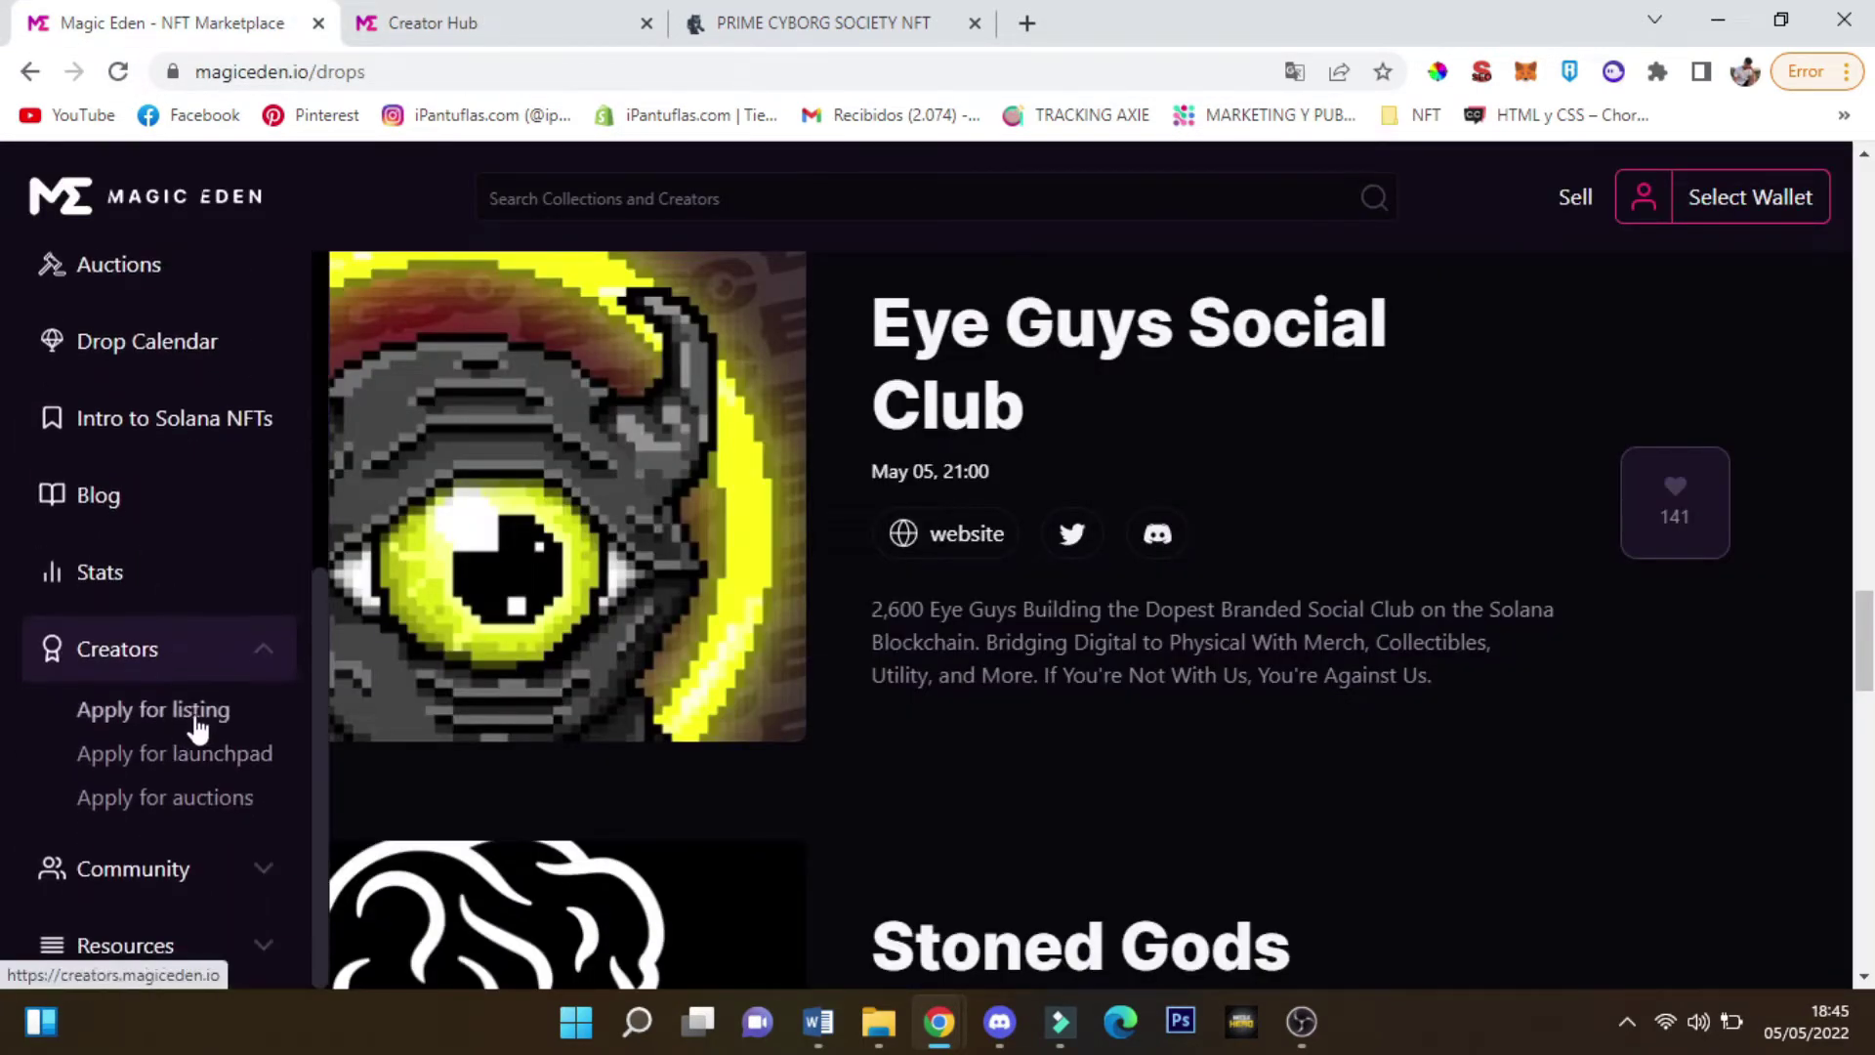
click(199, 723)
click(645, 23)
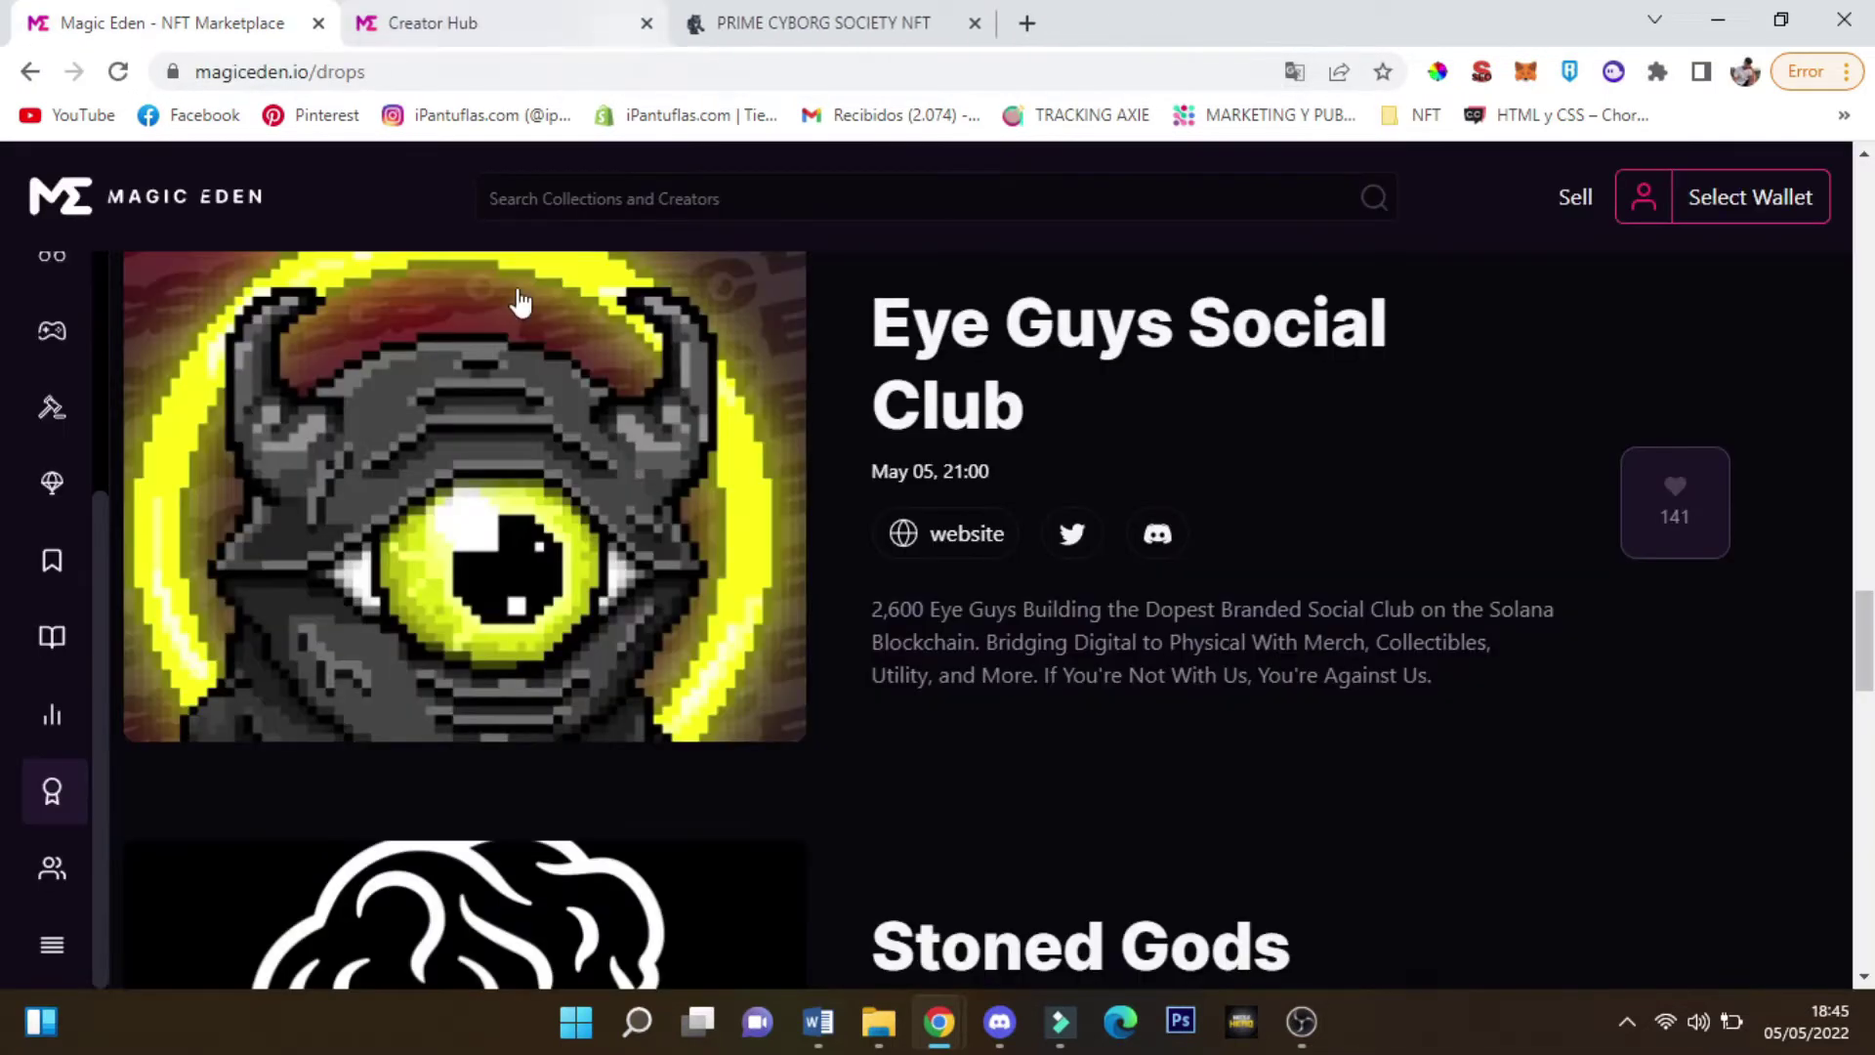
click(595, 23)
click(508, 76)
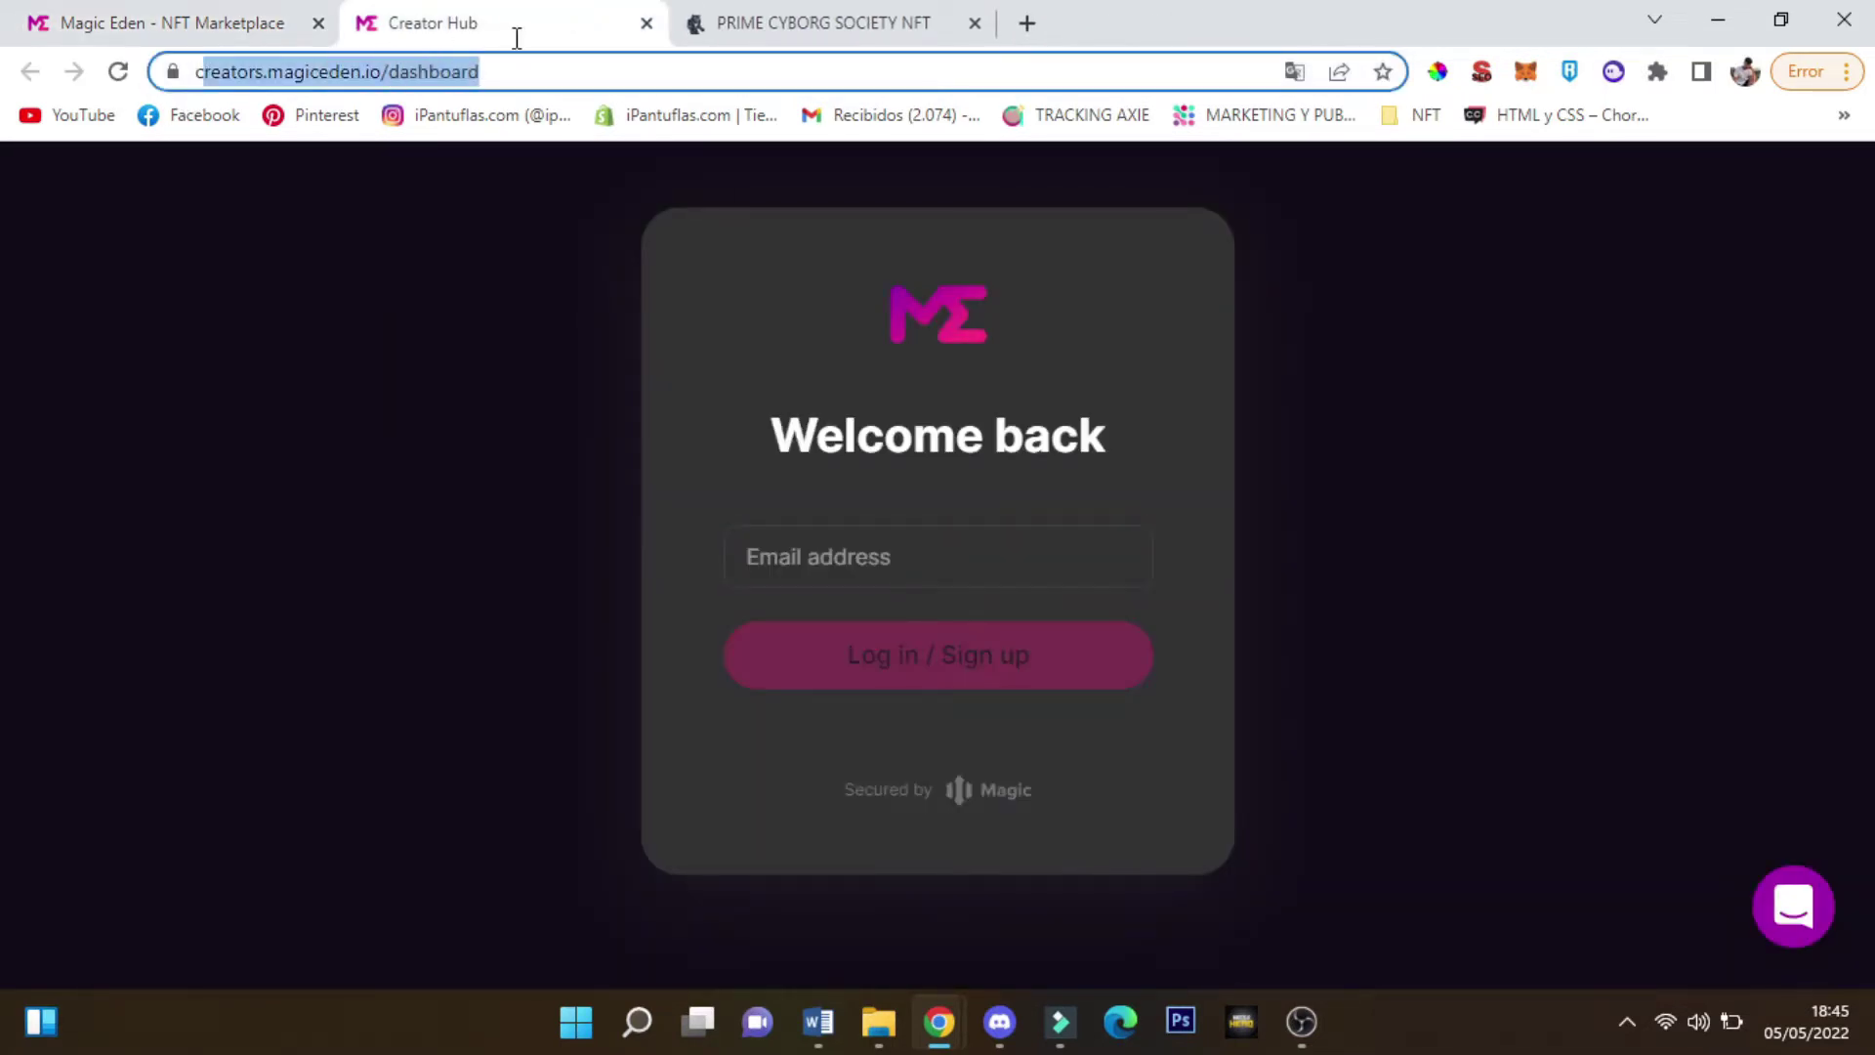
click(540, 75)
Request a magic link for the project's email address, then open Gmail in a new tab
click(809, 558)
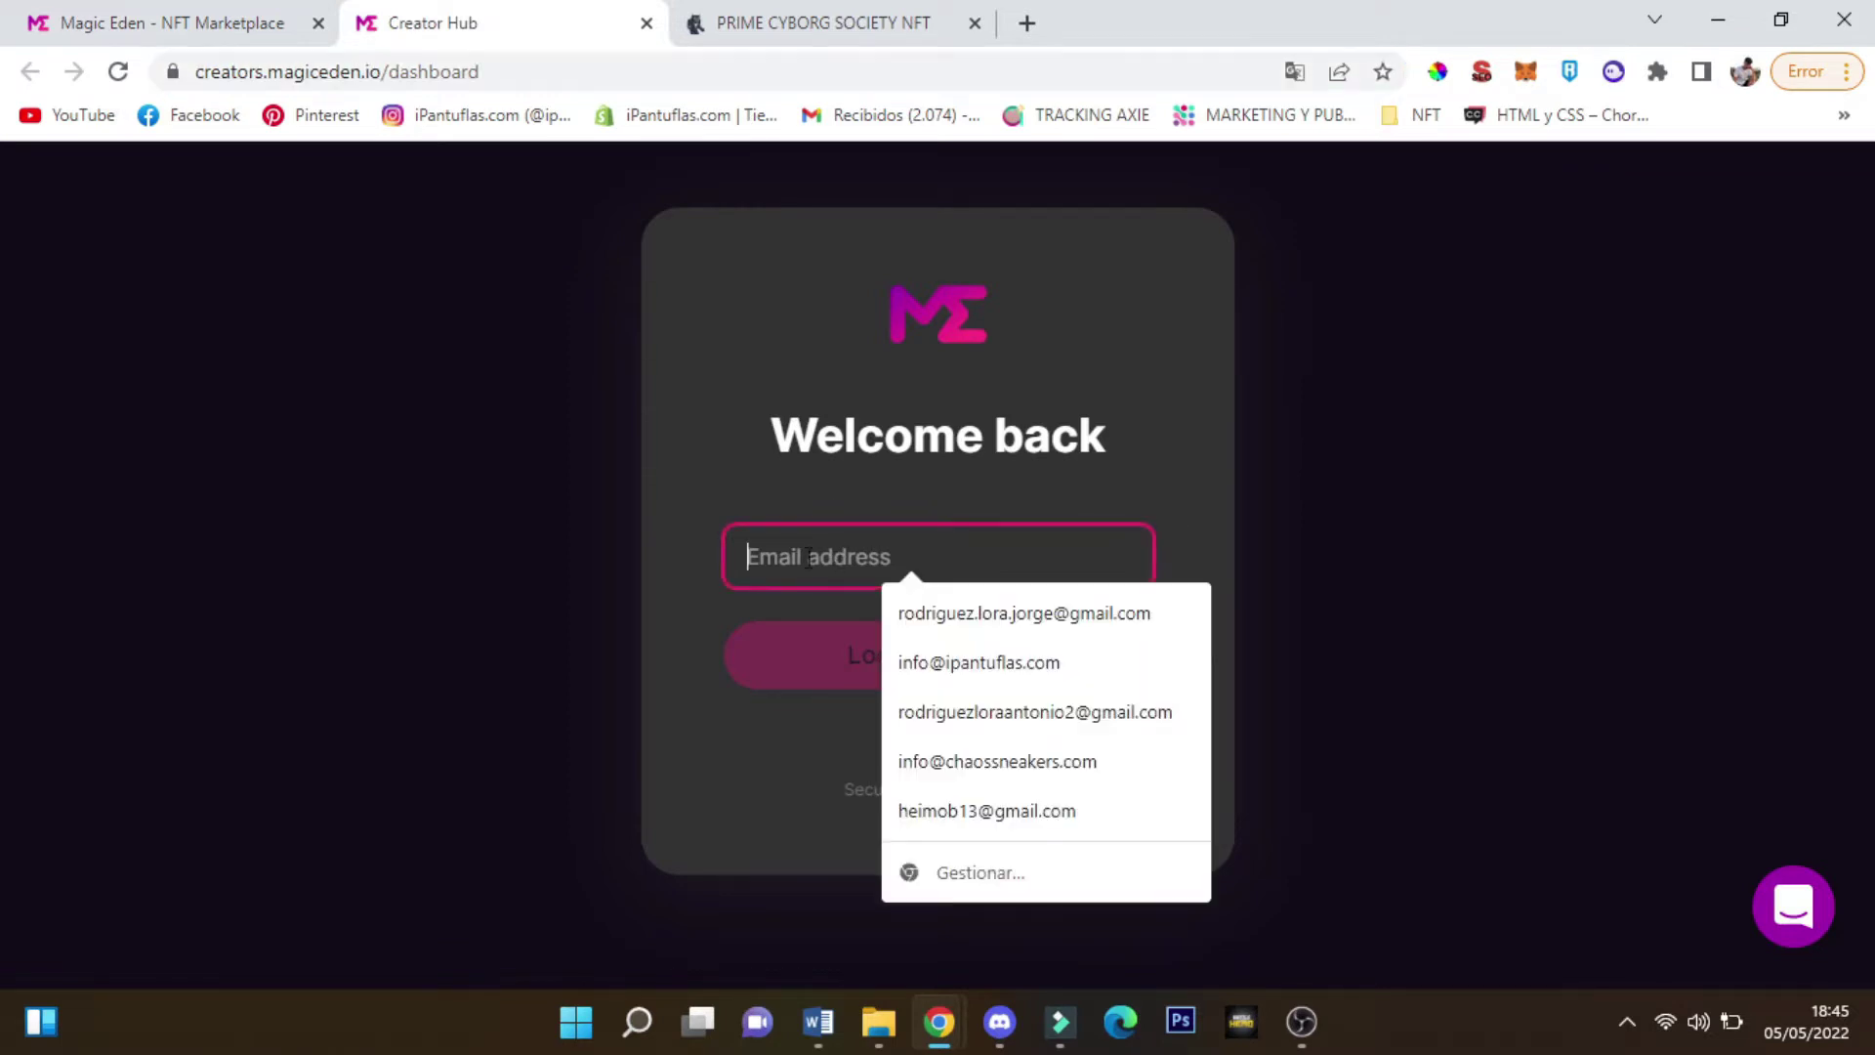
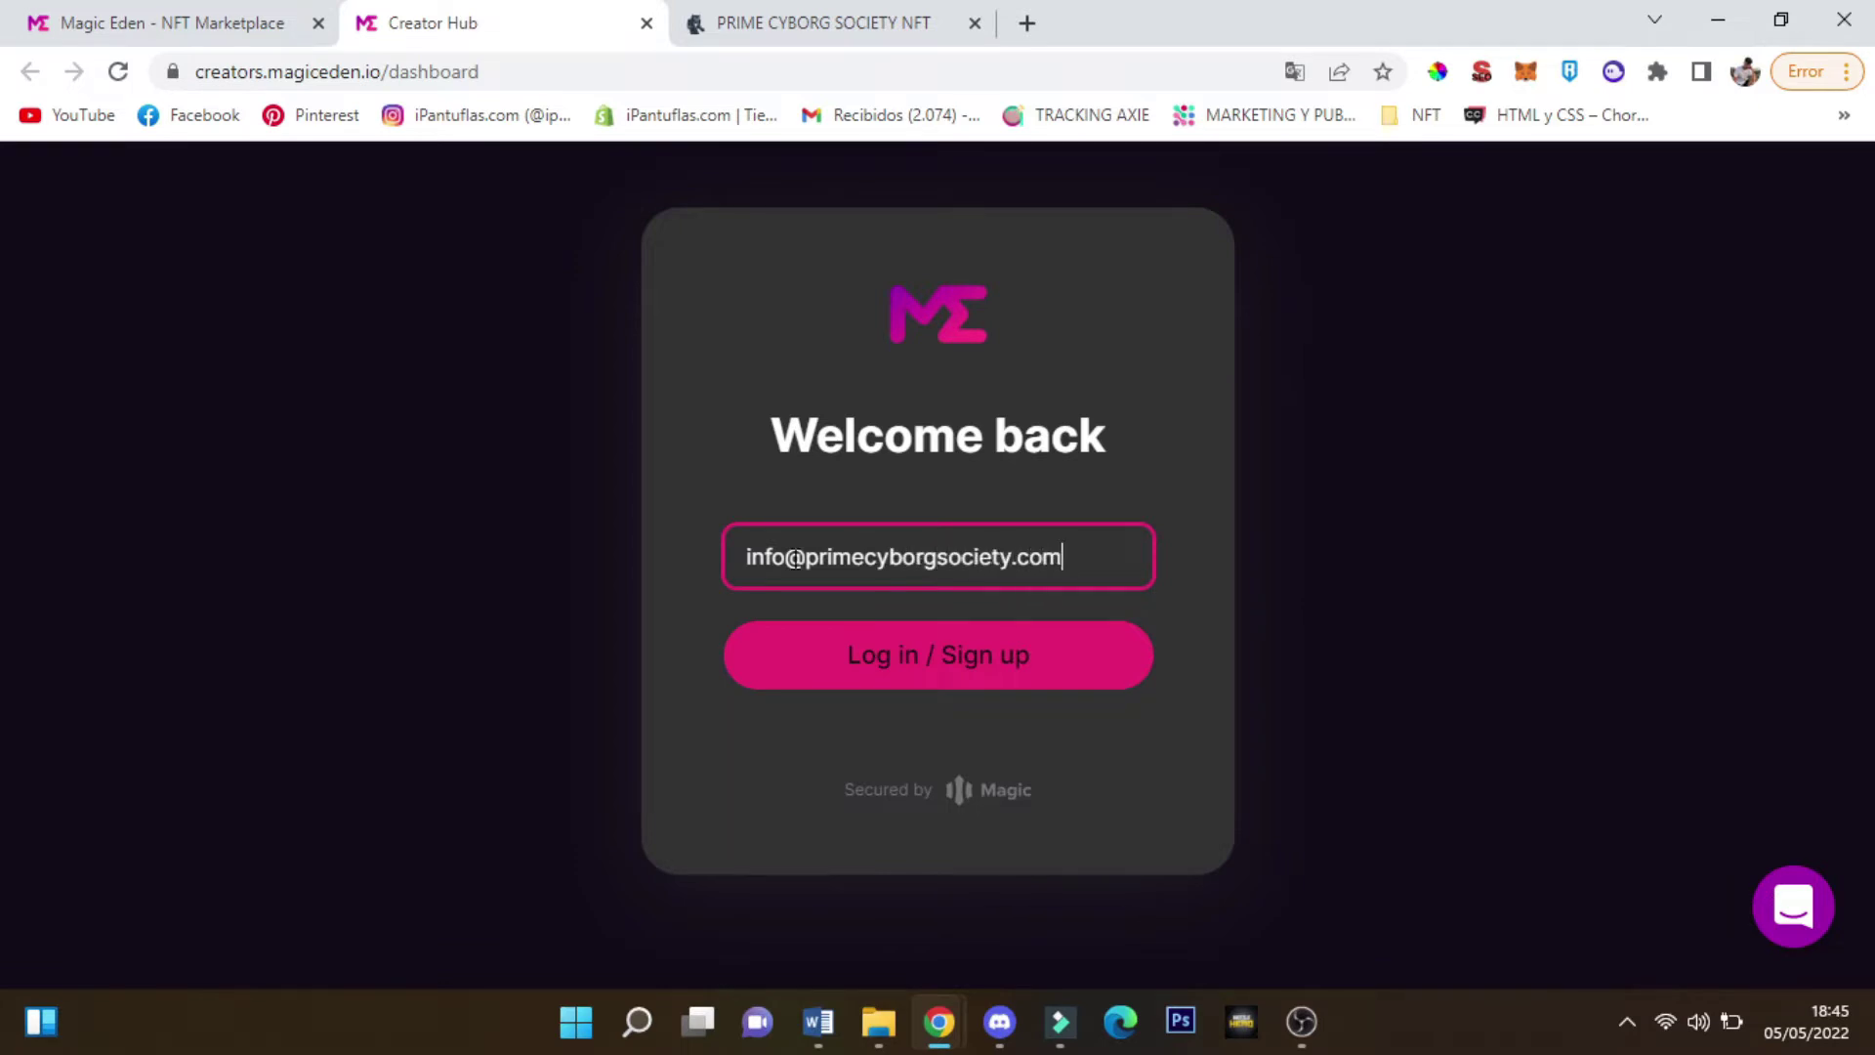
key(Return)
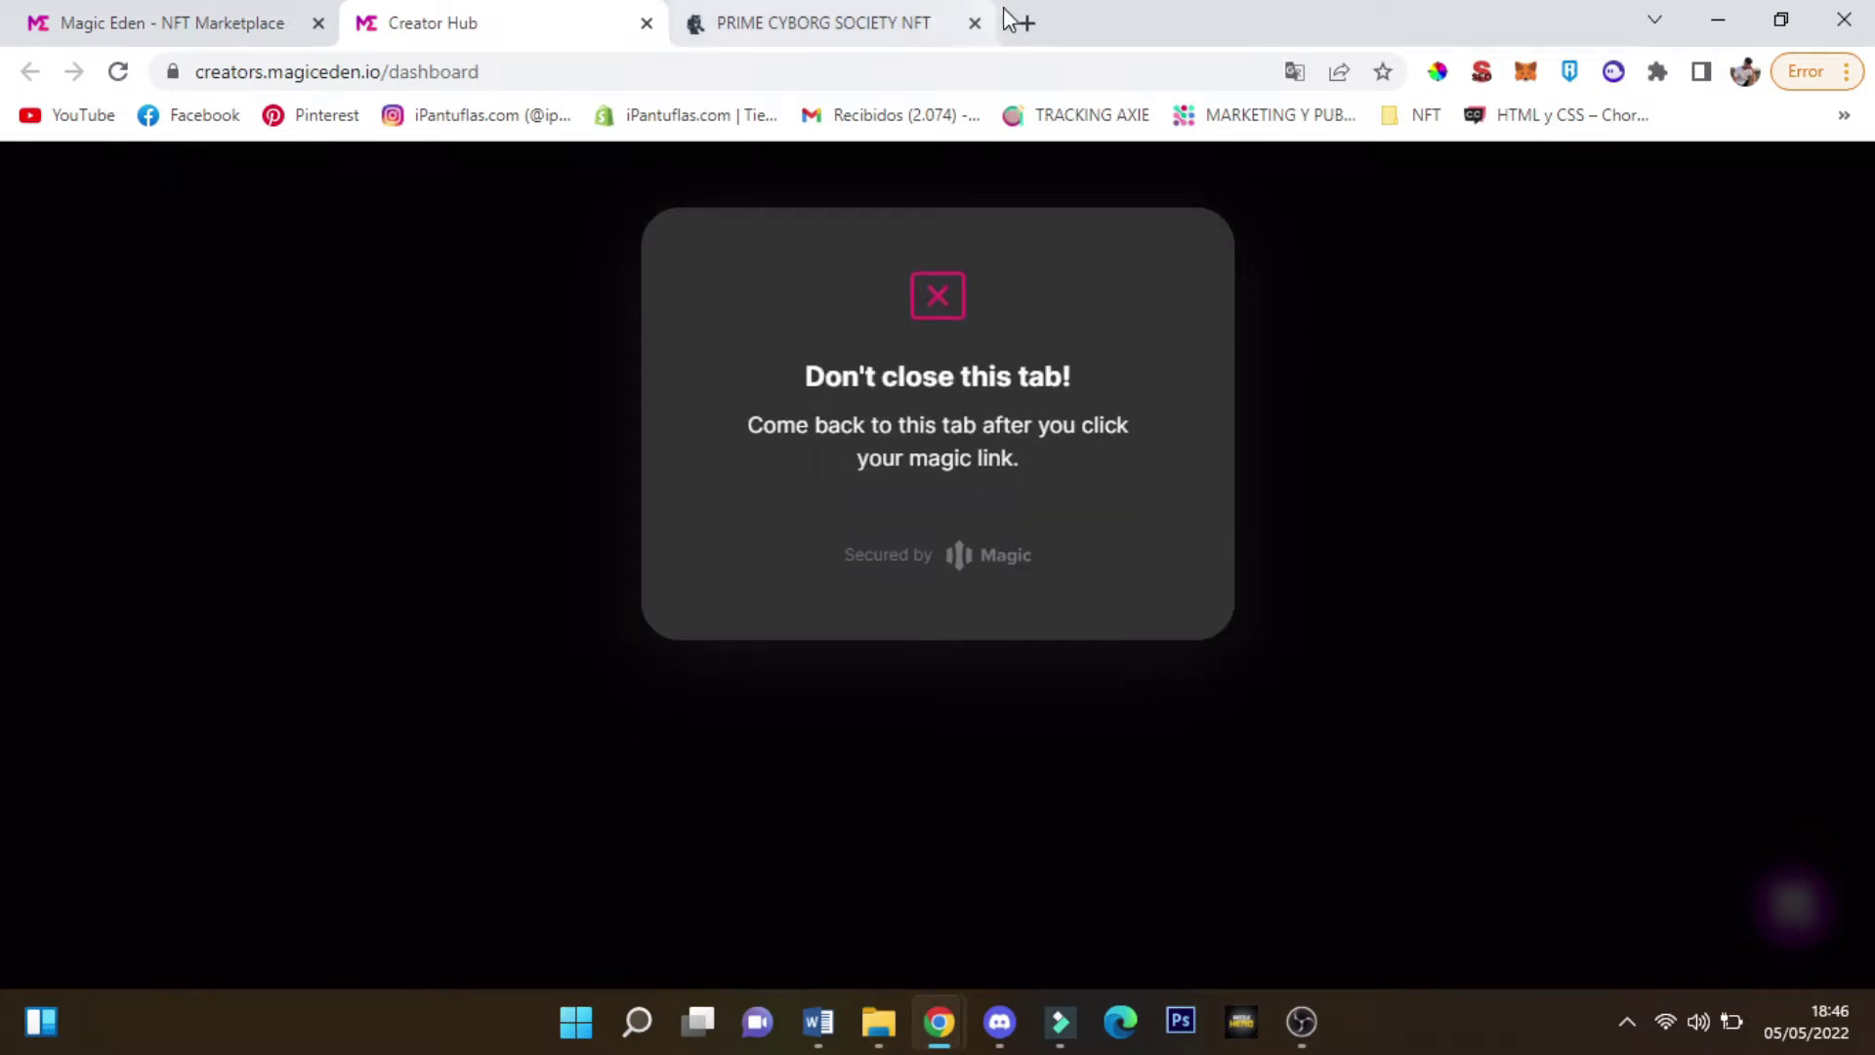
click(1025, 22)
click(888, 115)
From Más > Todos, open the 'Log in to creators' email and follow its login button
drag(1101, 21, 769, 11)
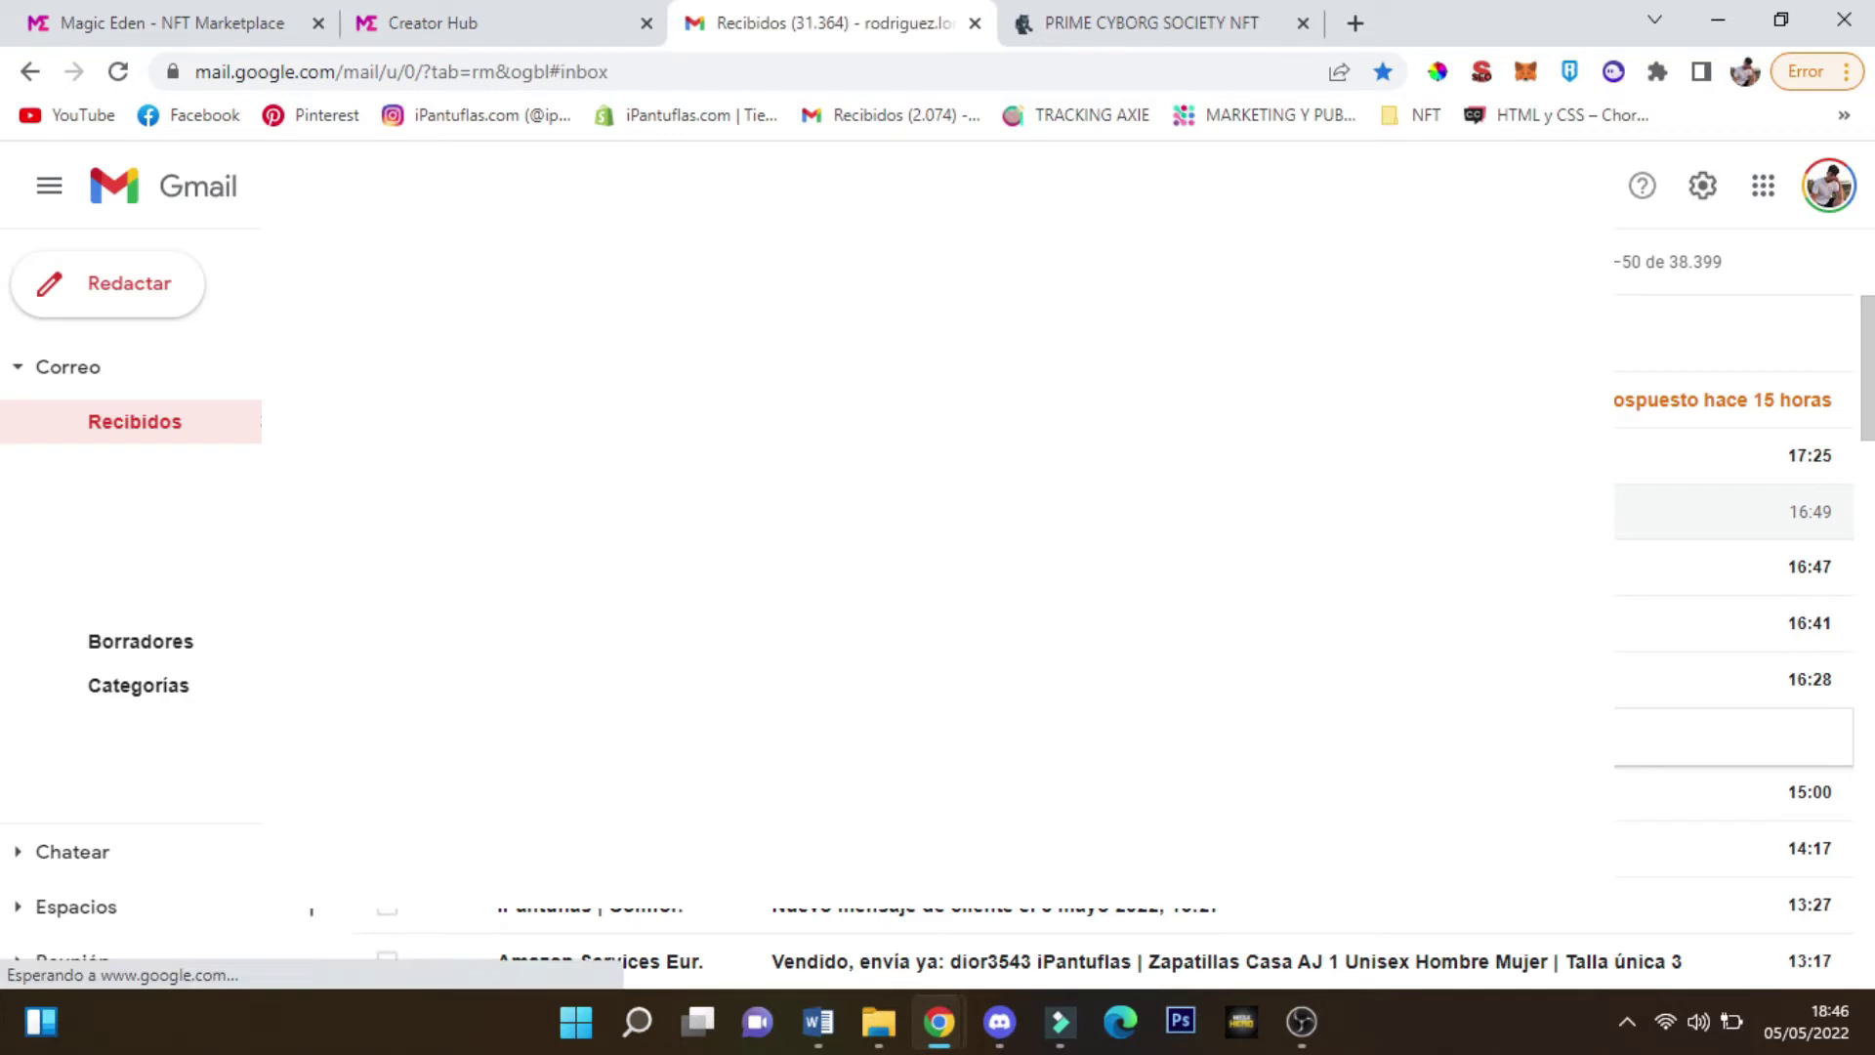
click(171, 728)
scroll(174, 684, down, 2)
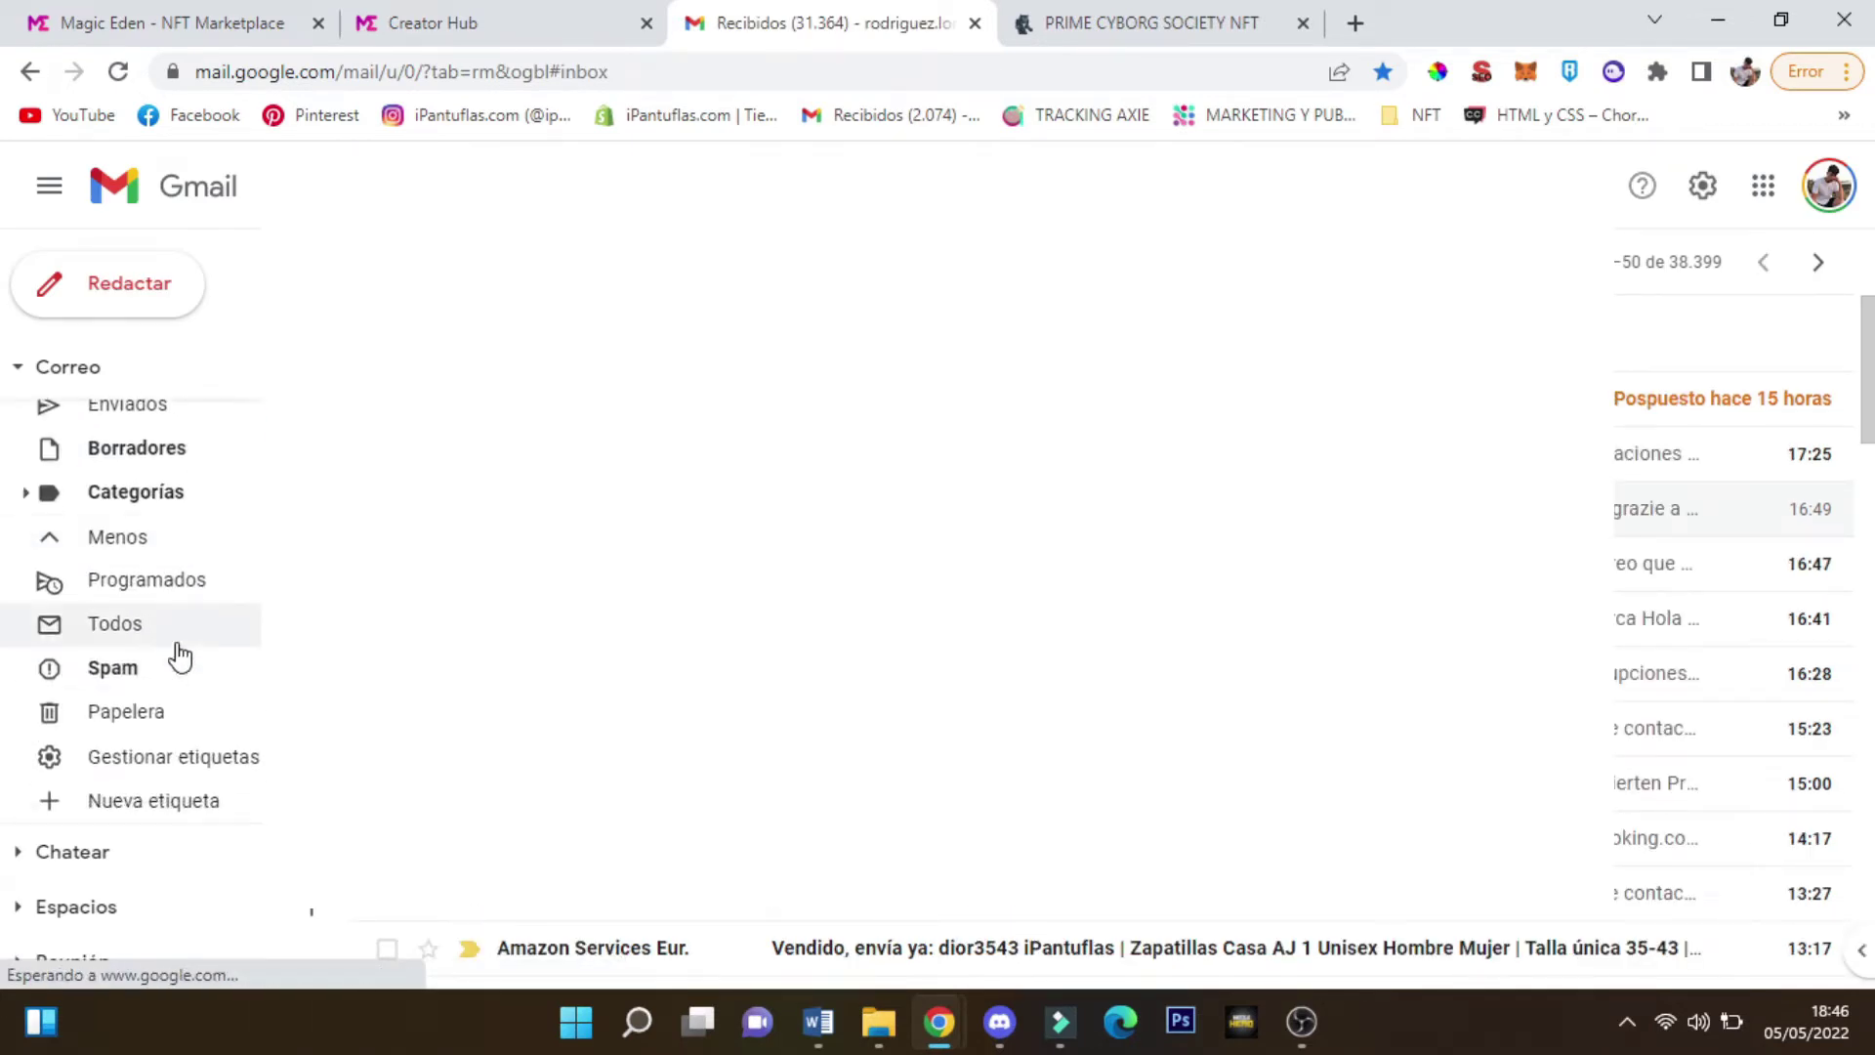
click(153, 626)
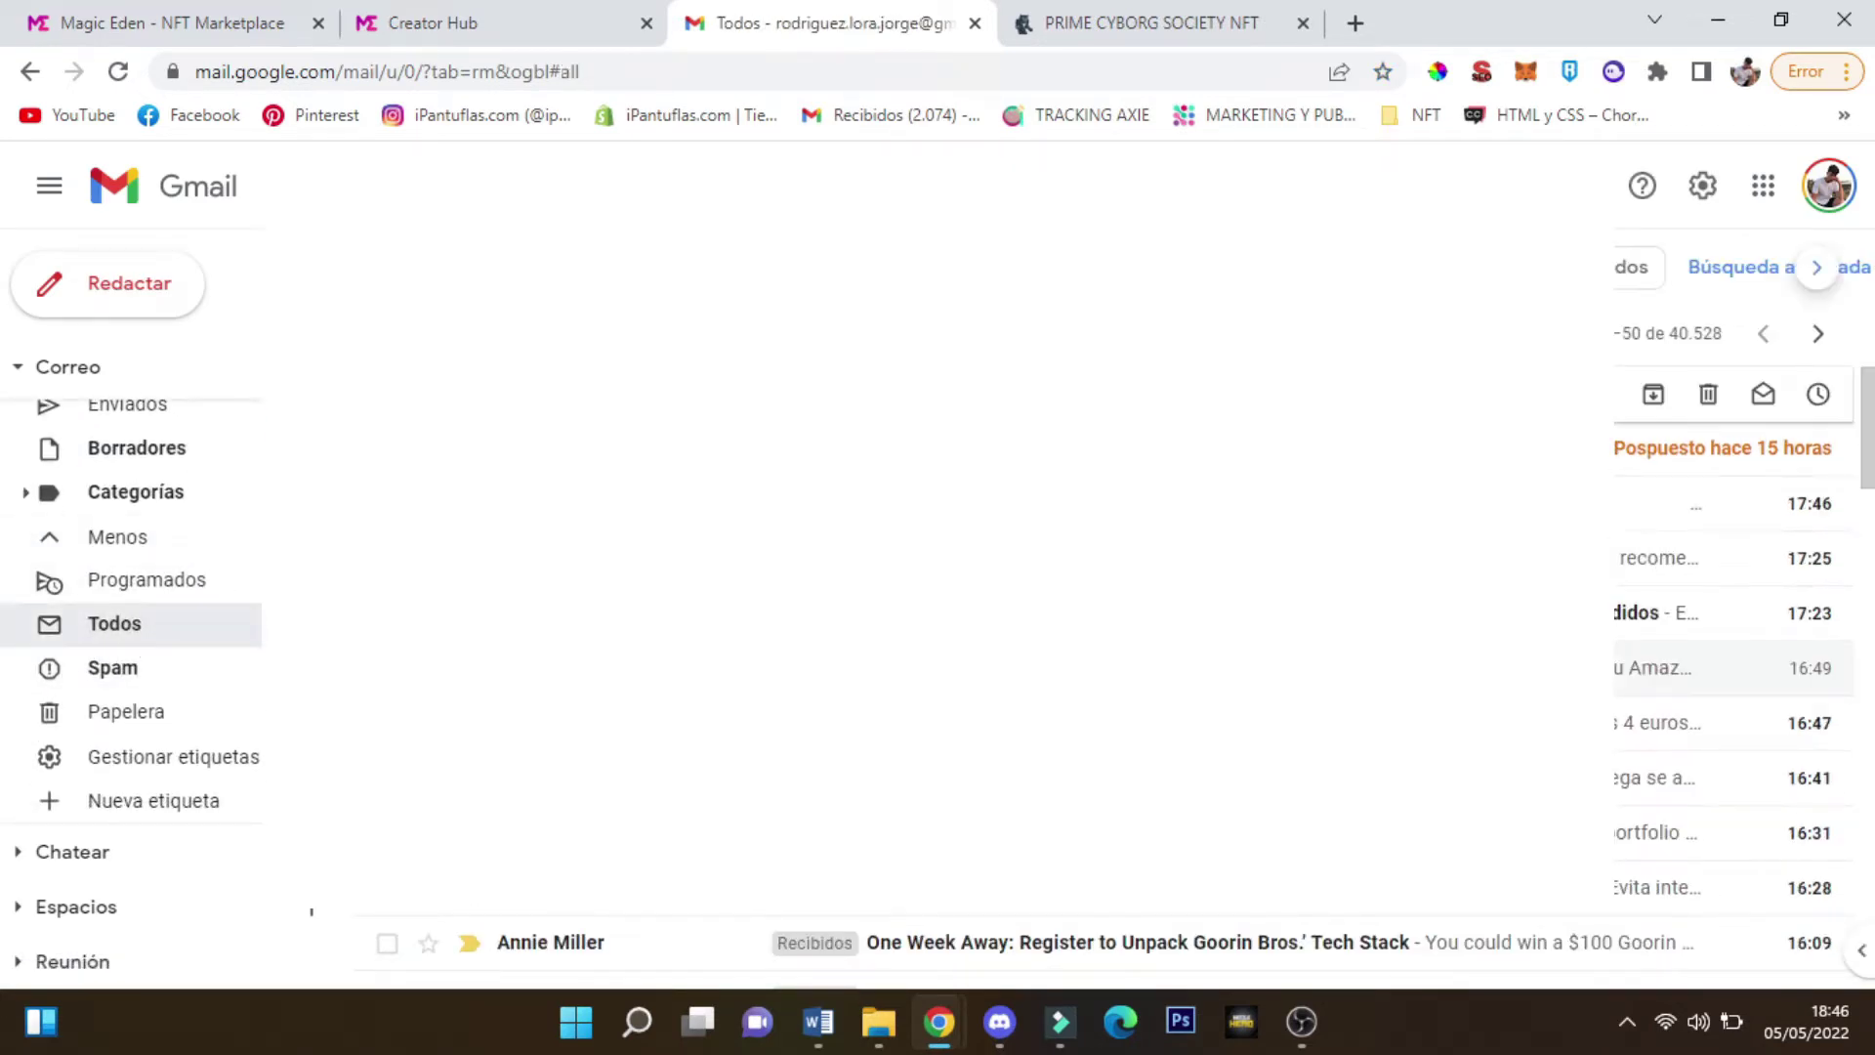
click(699, 817)
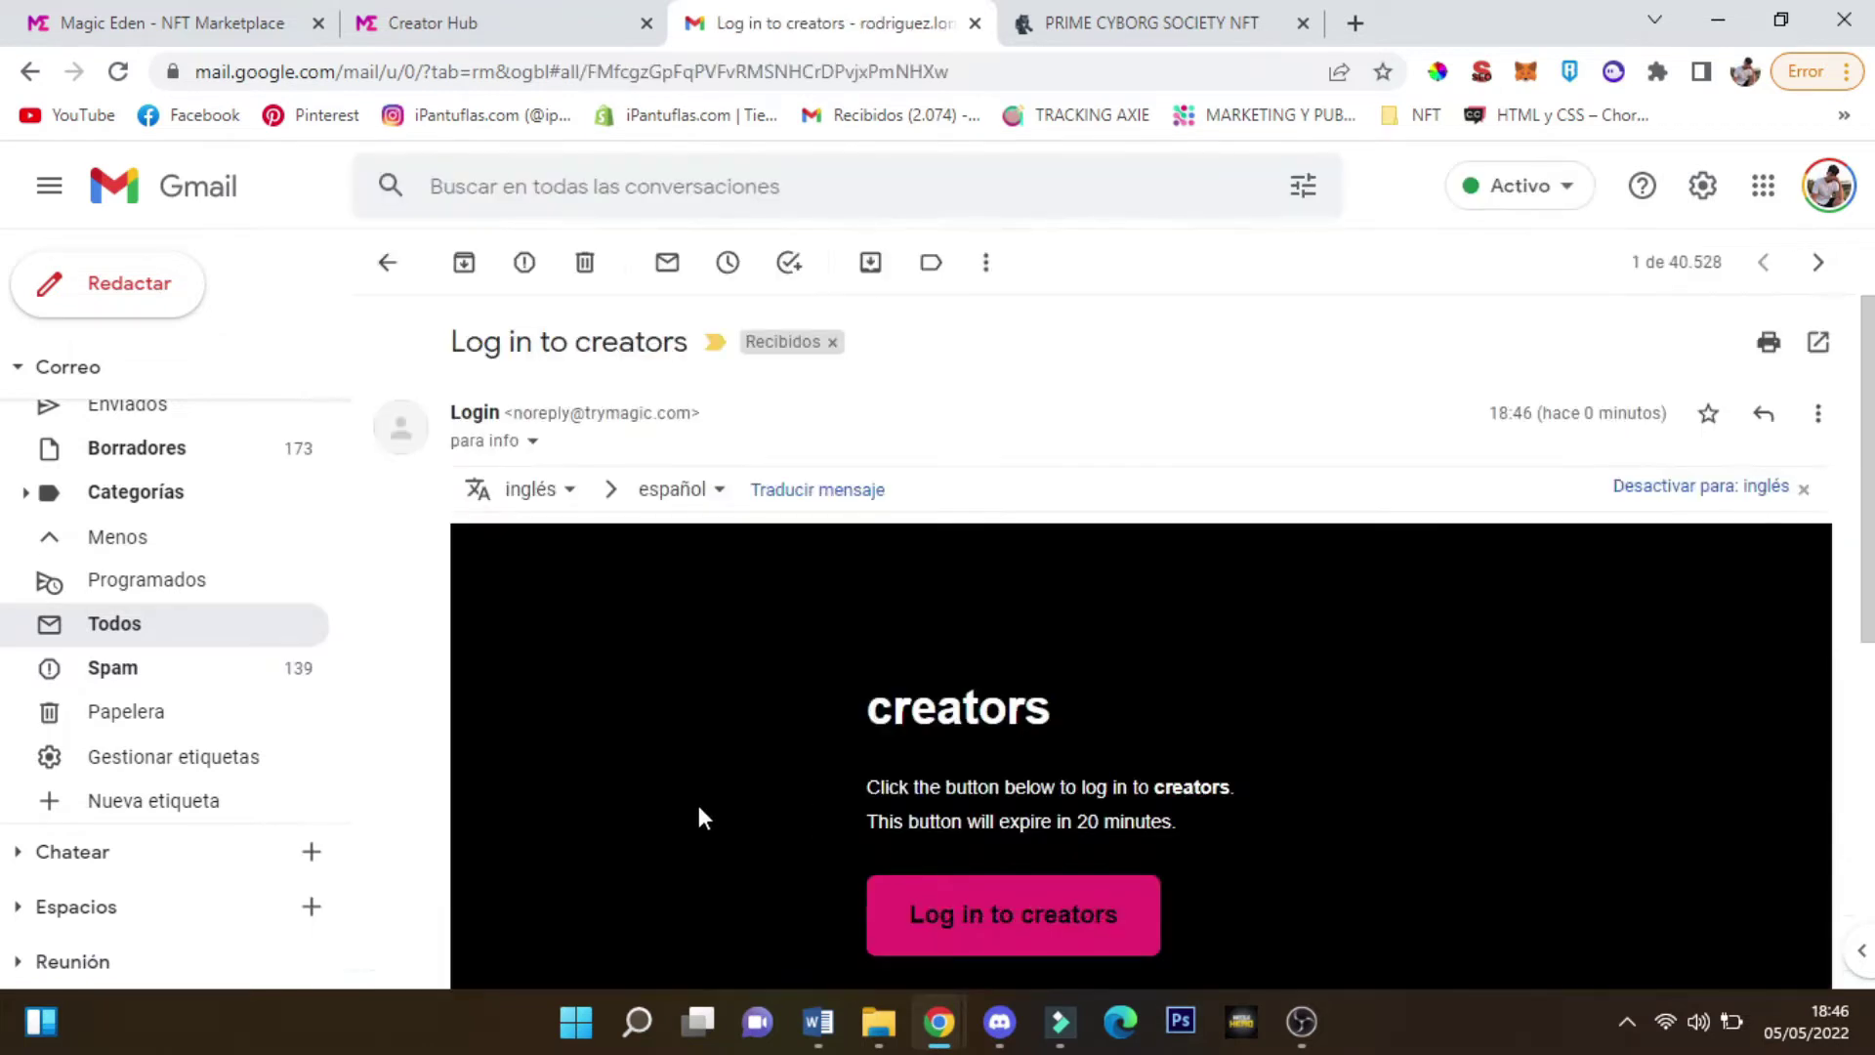
scroll(912, 536, down, 3)
scroll(927, 559, down, 3)
drag(924, 548, 938, 322)
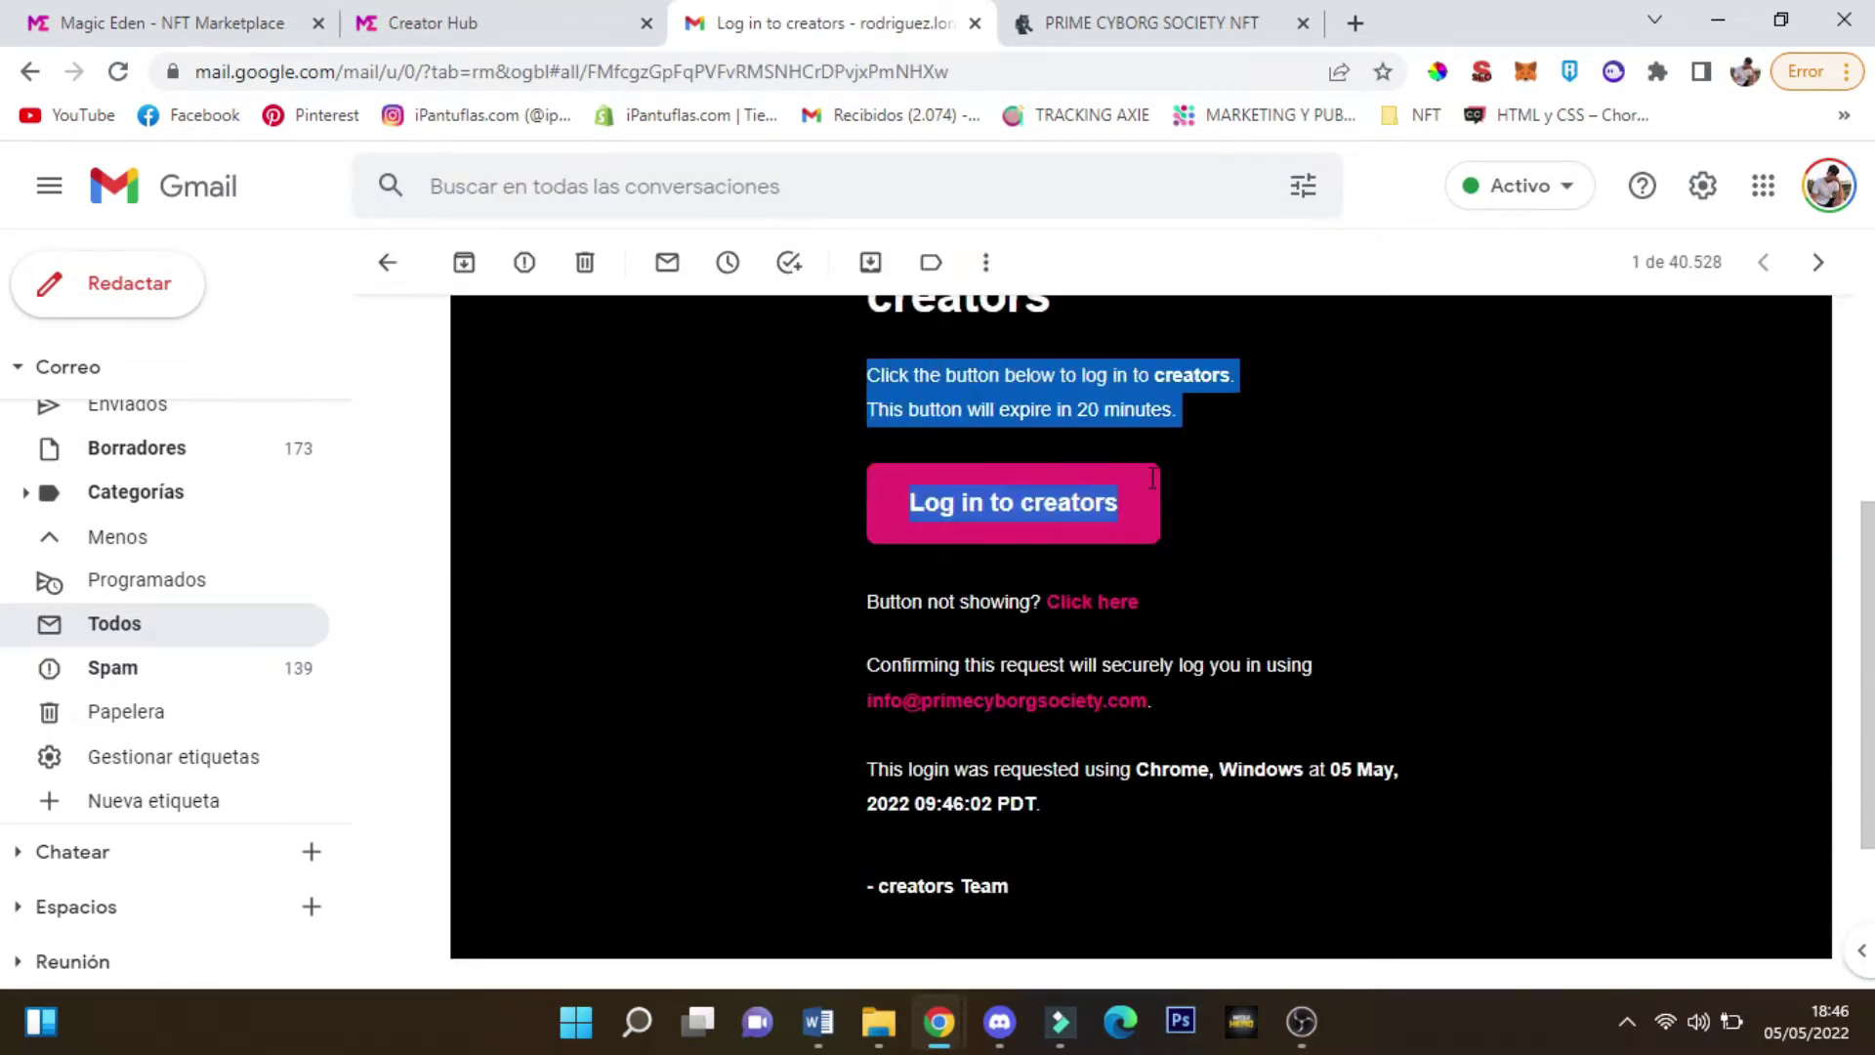
click(1065, 489)
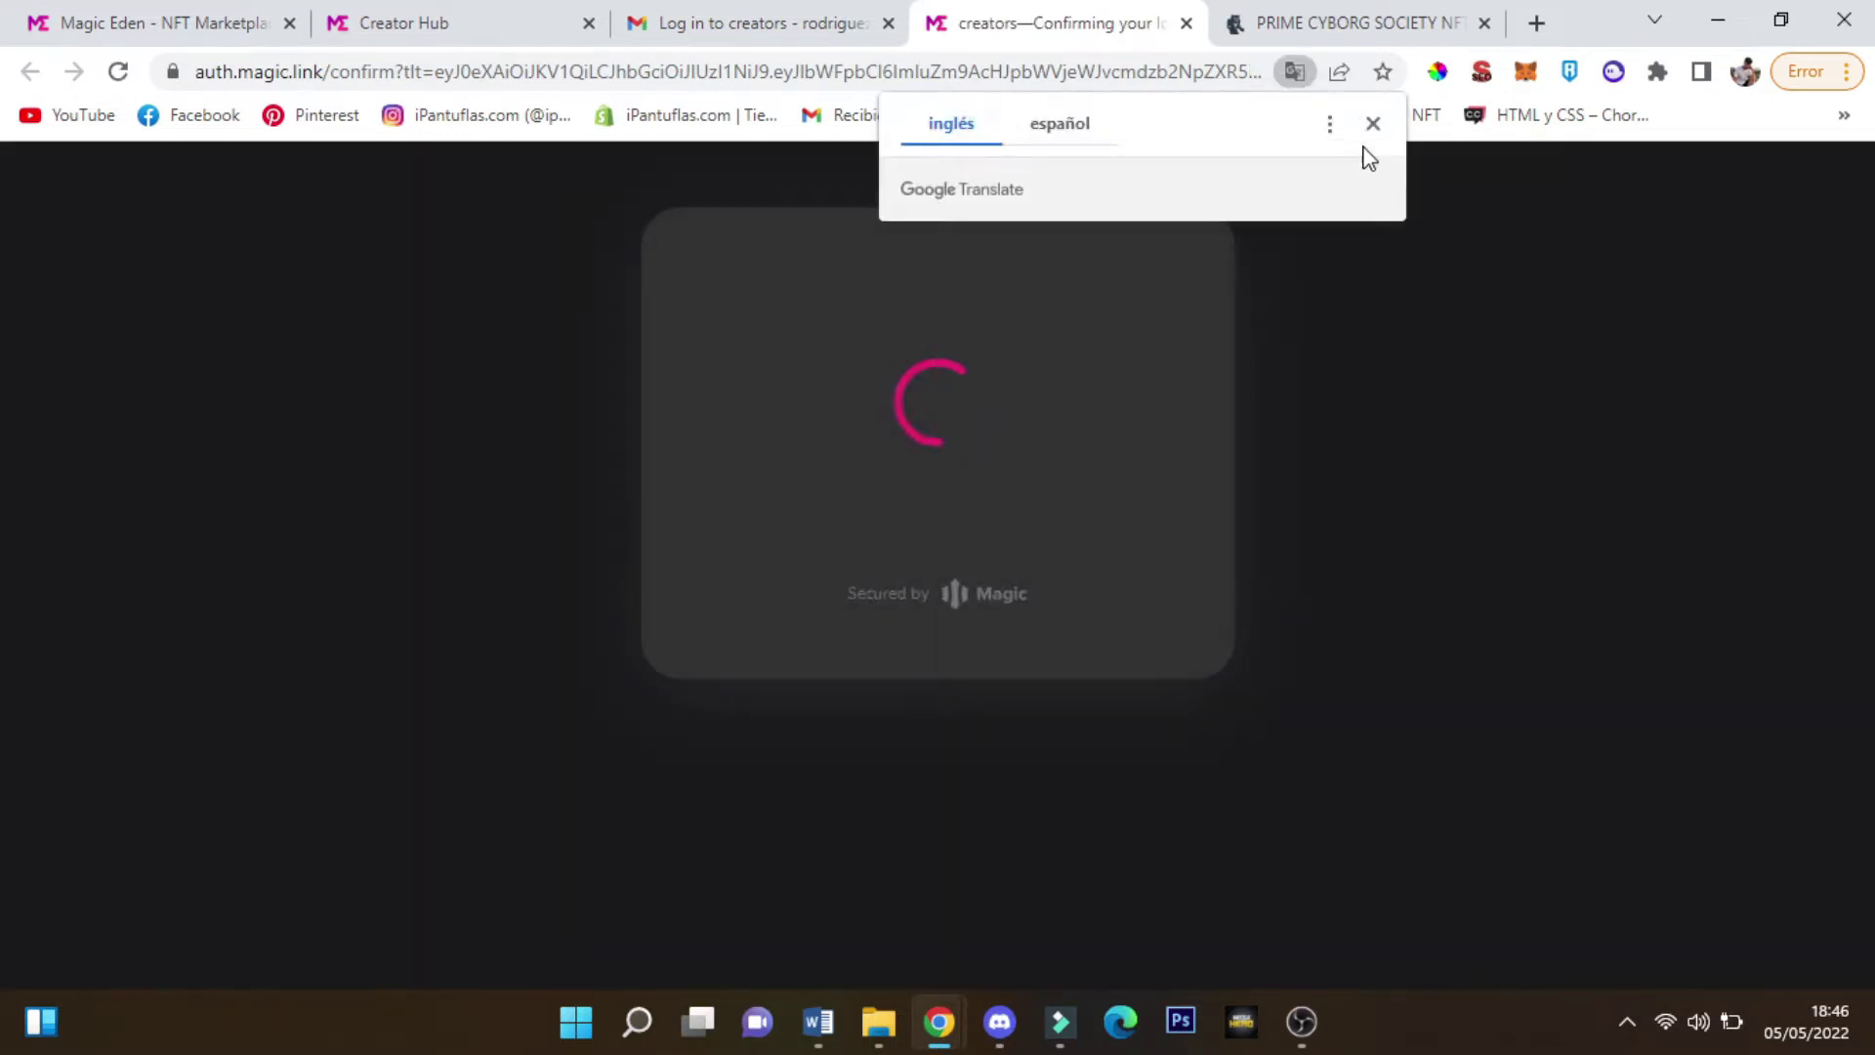
Dismiss the Google Translate prompt and let the Creator Hub dashboard finish loading
click(1373, 123)
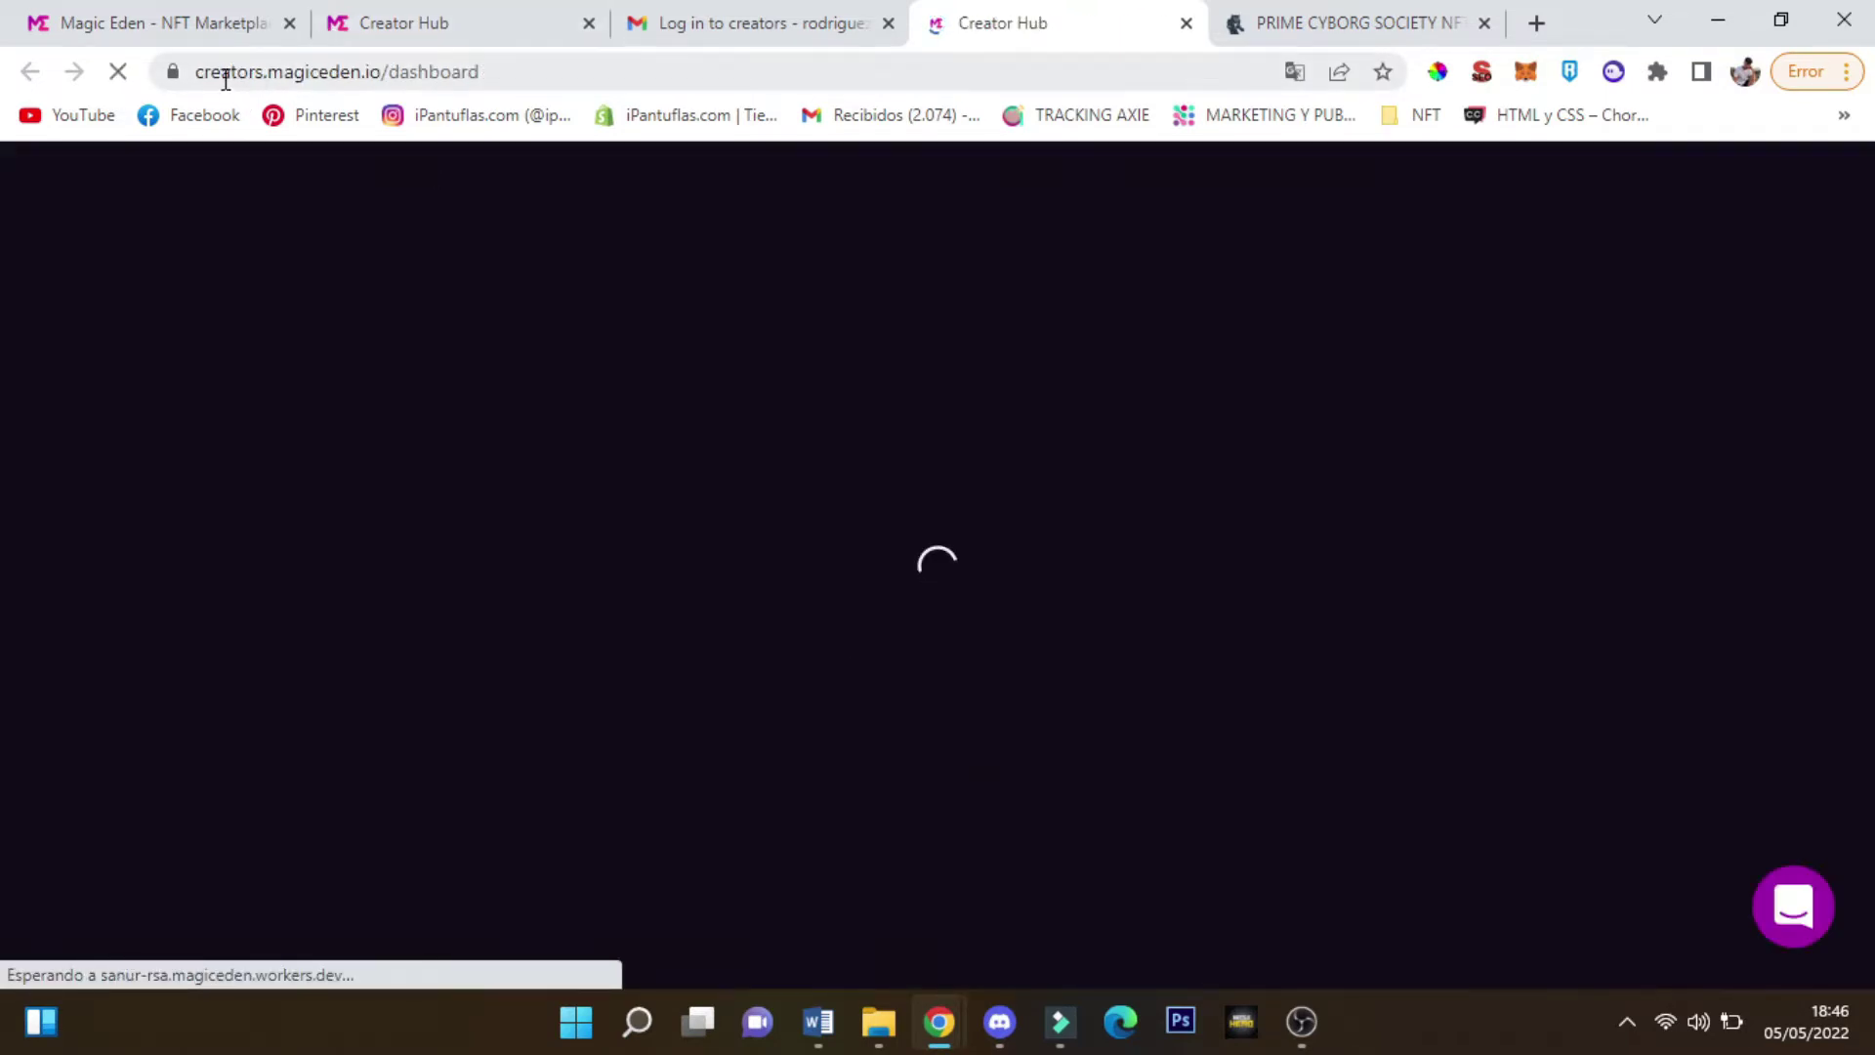
click(230, 71)
click(445, 71)
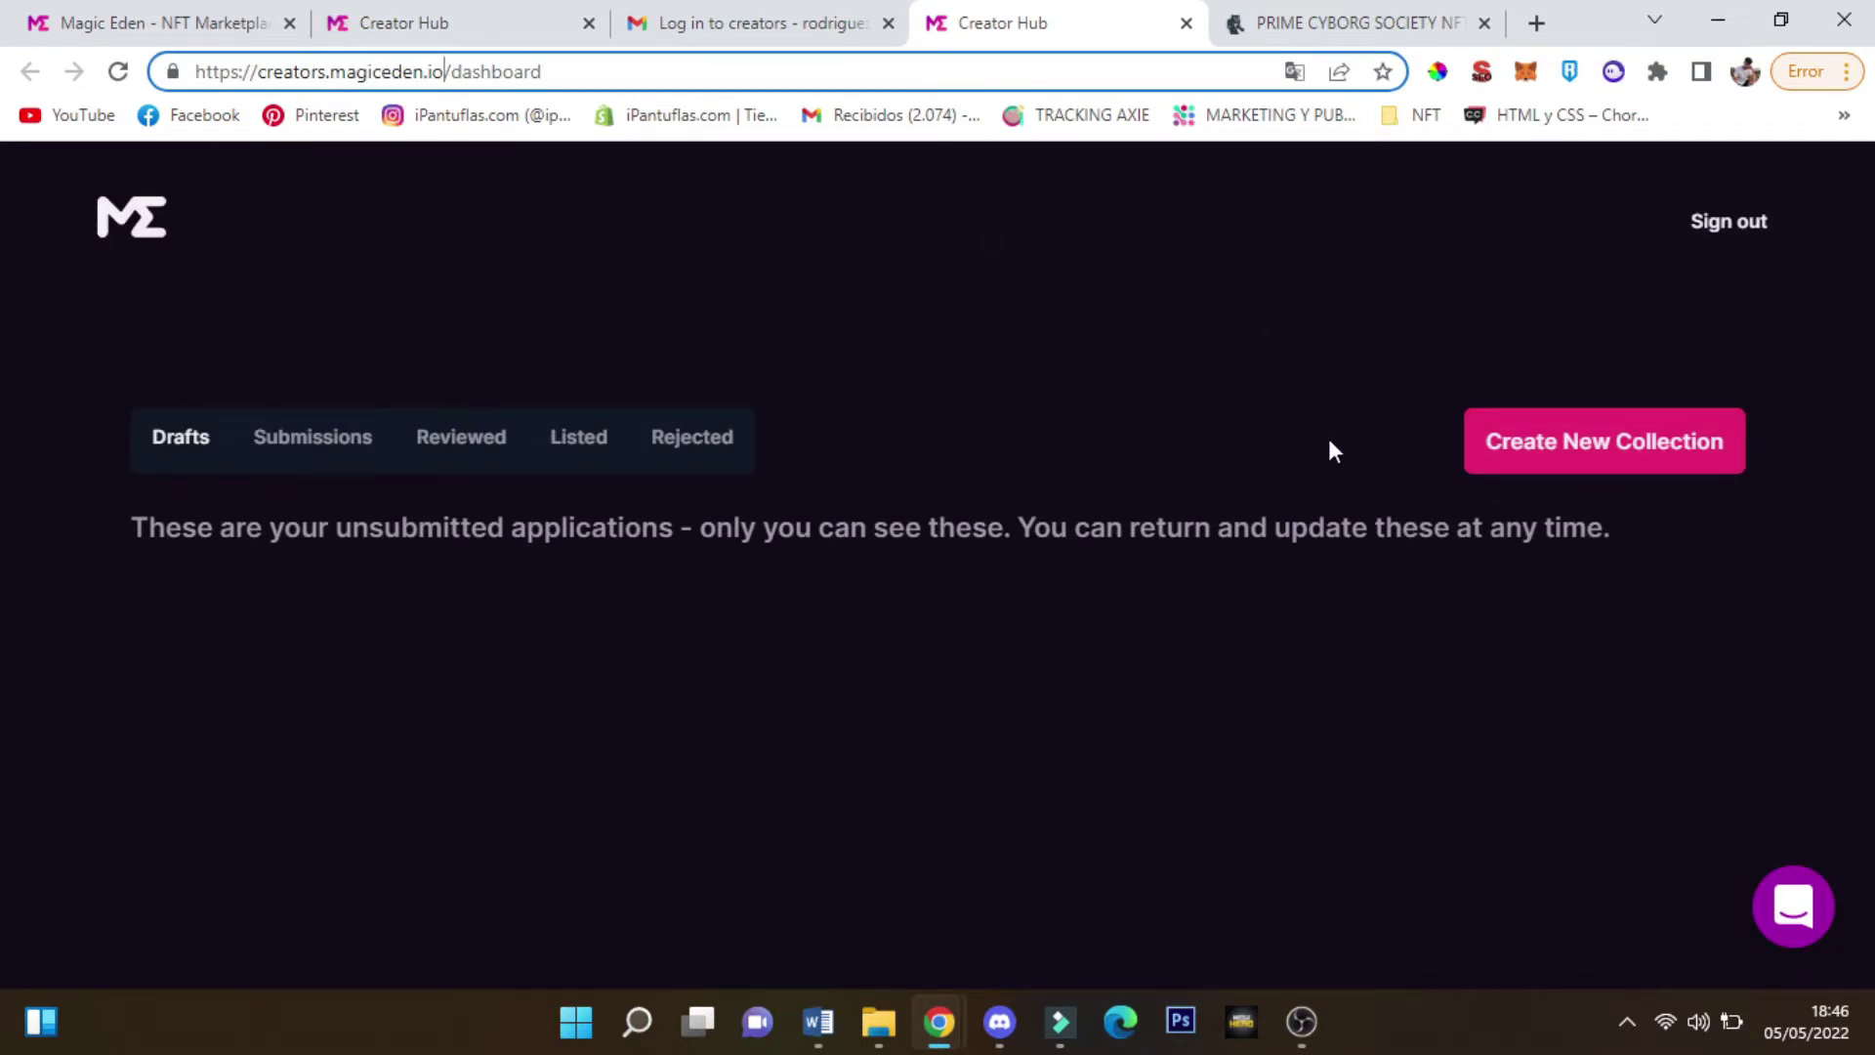
Show the Drafts tab and switch the page translation back to English
click(161, 437)
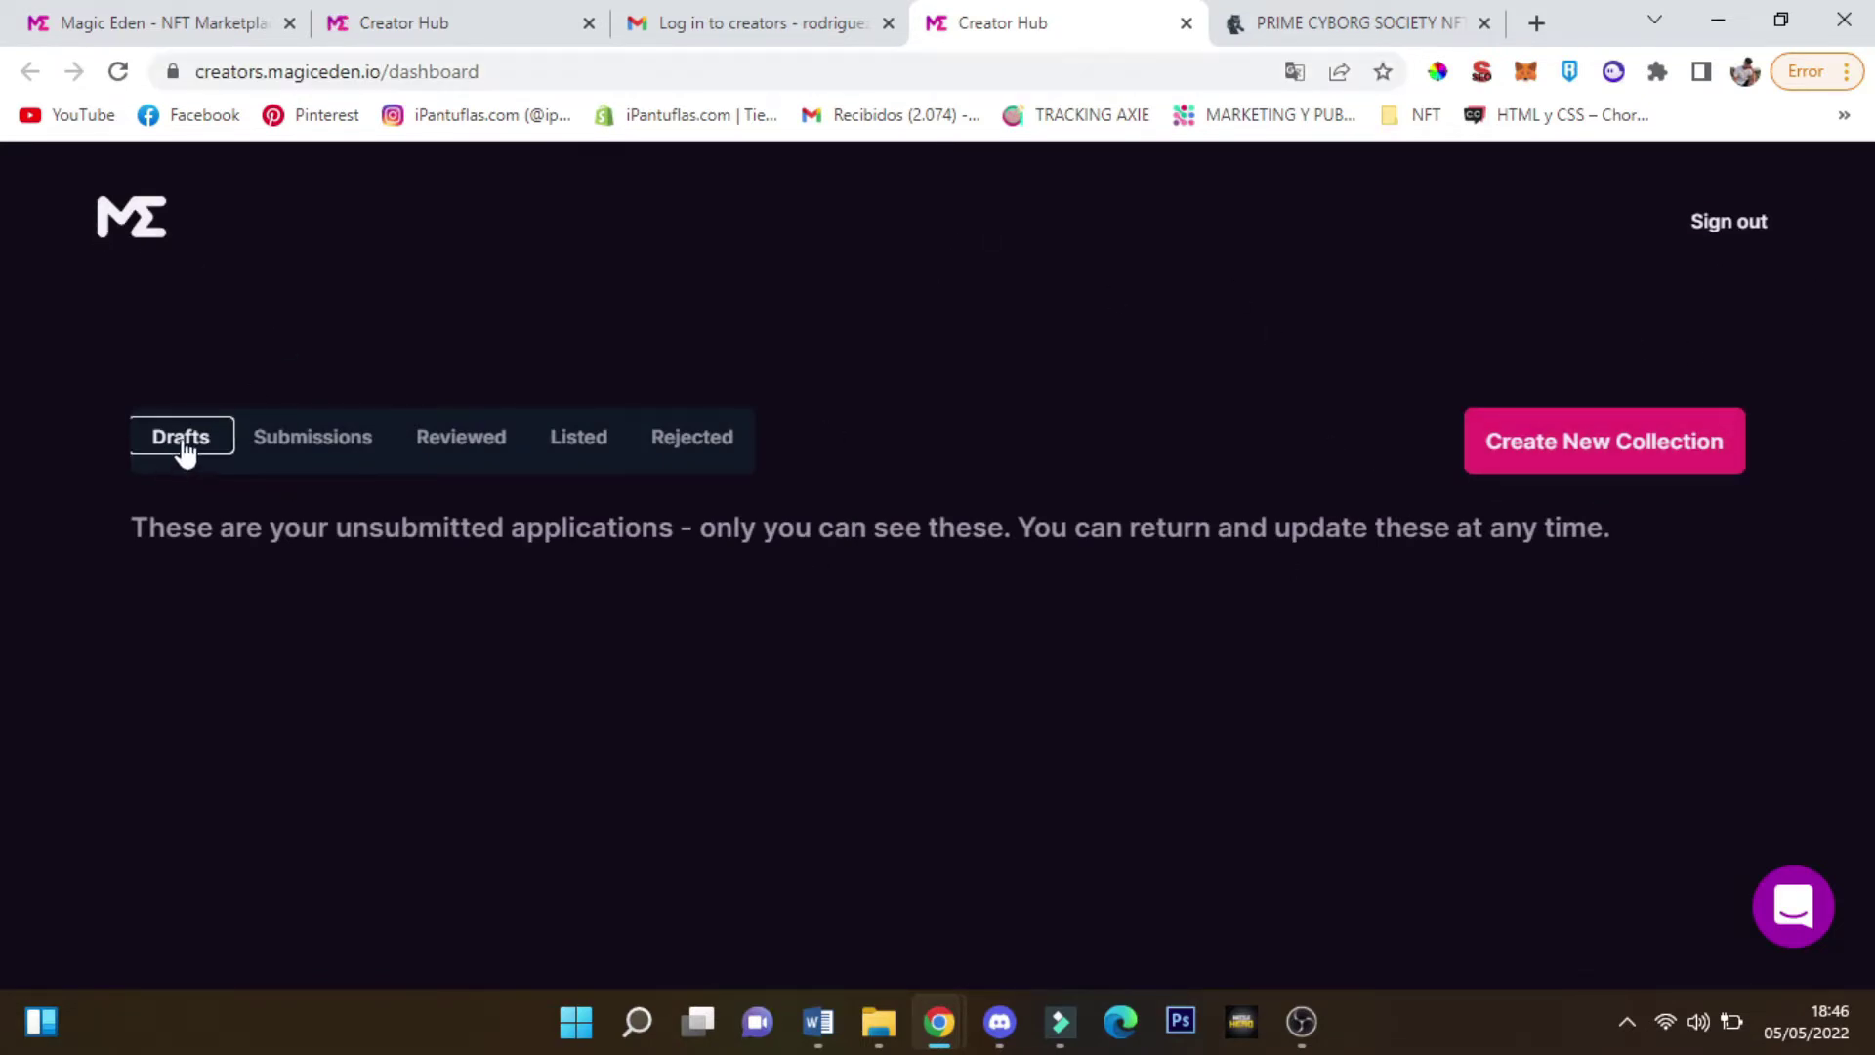
click(1295, 71)
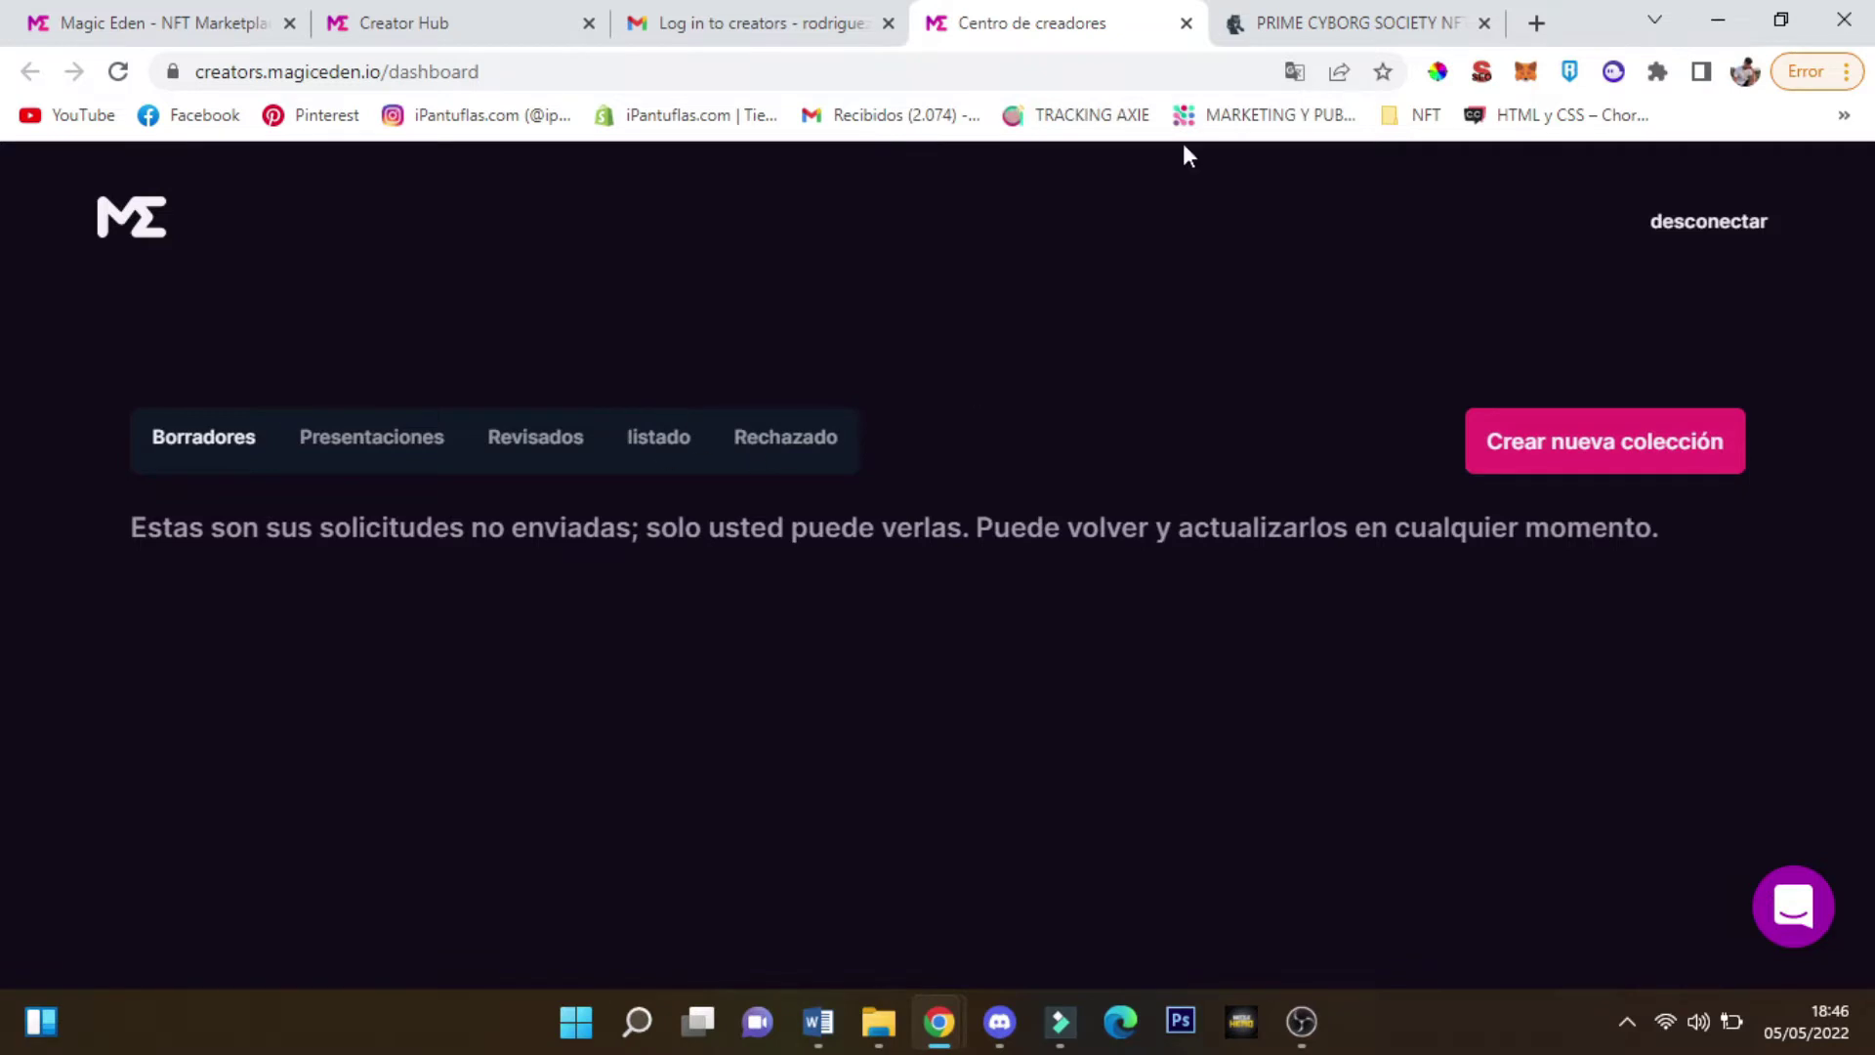
click(1294, 71)
click(945, 124)
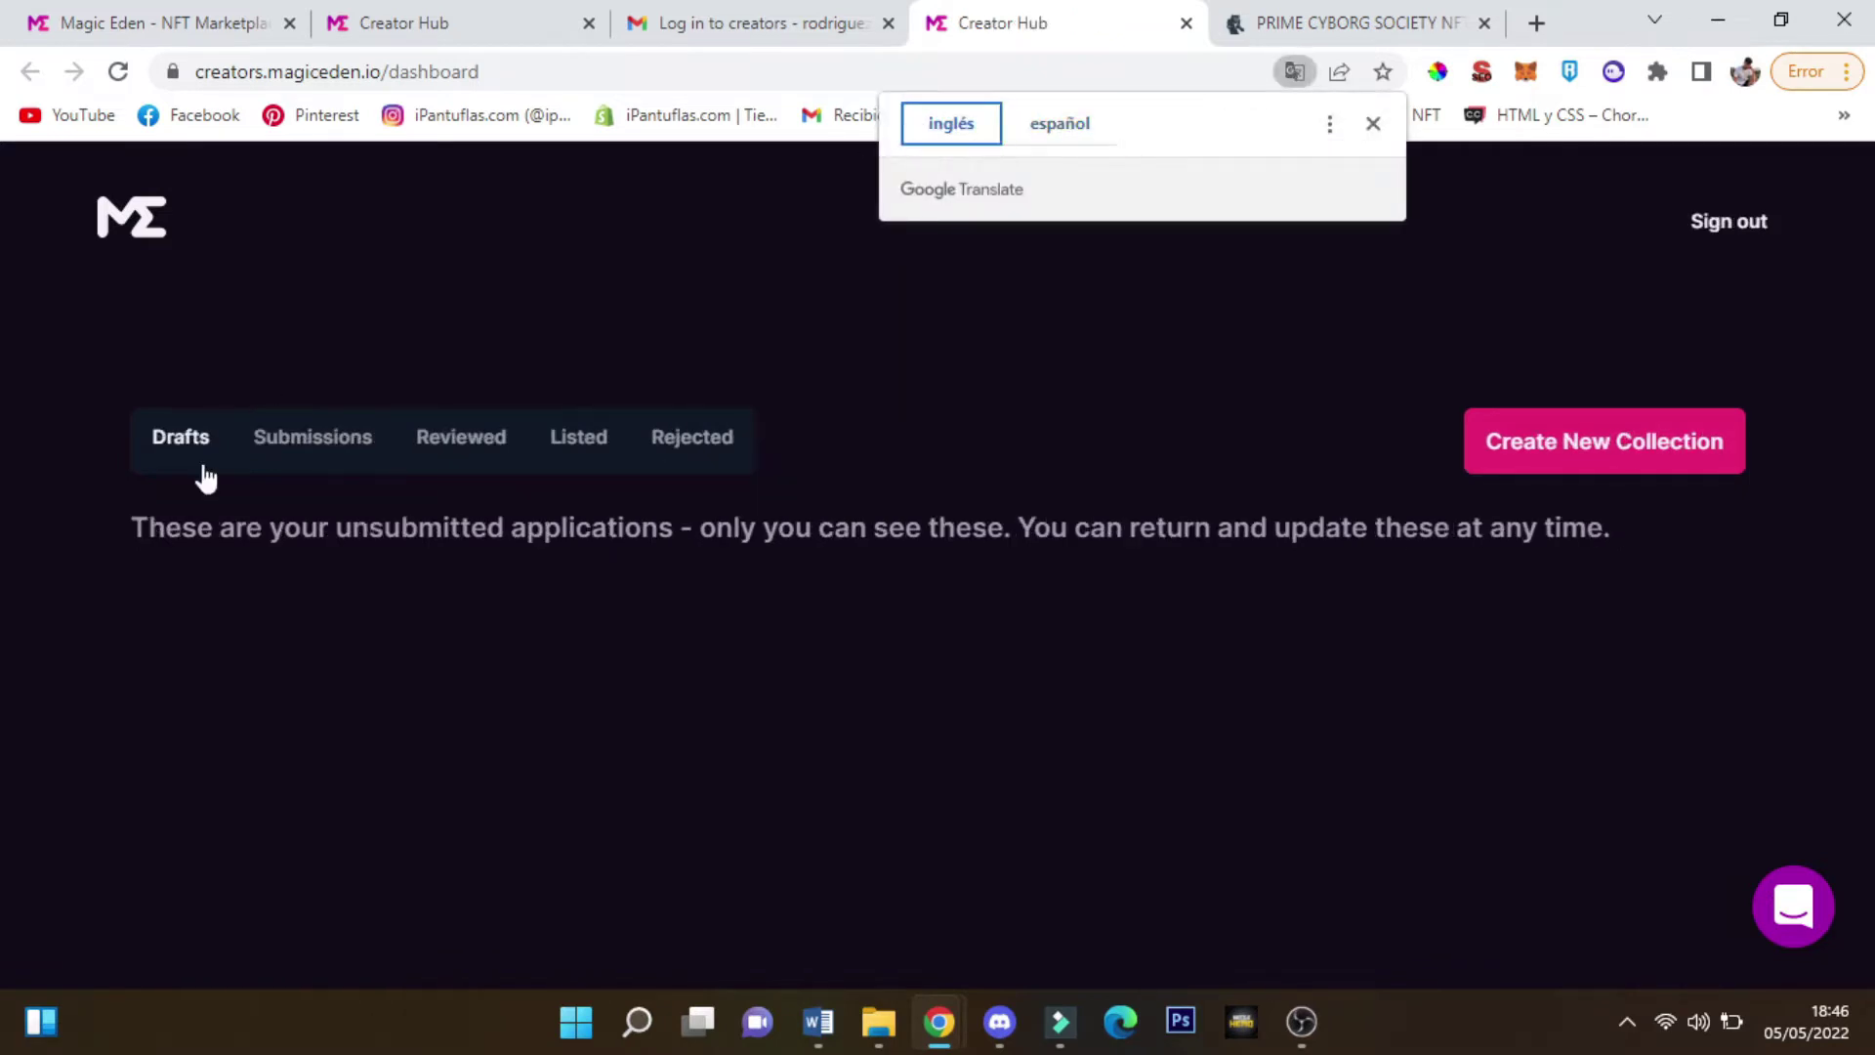
Create a new Untitled collection draft, return to the dashboard and view Submissions
click(1573, 459)
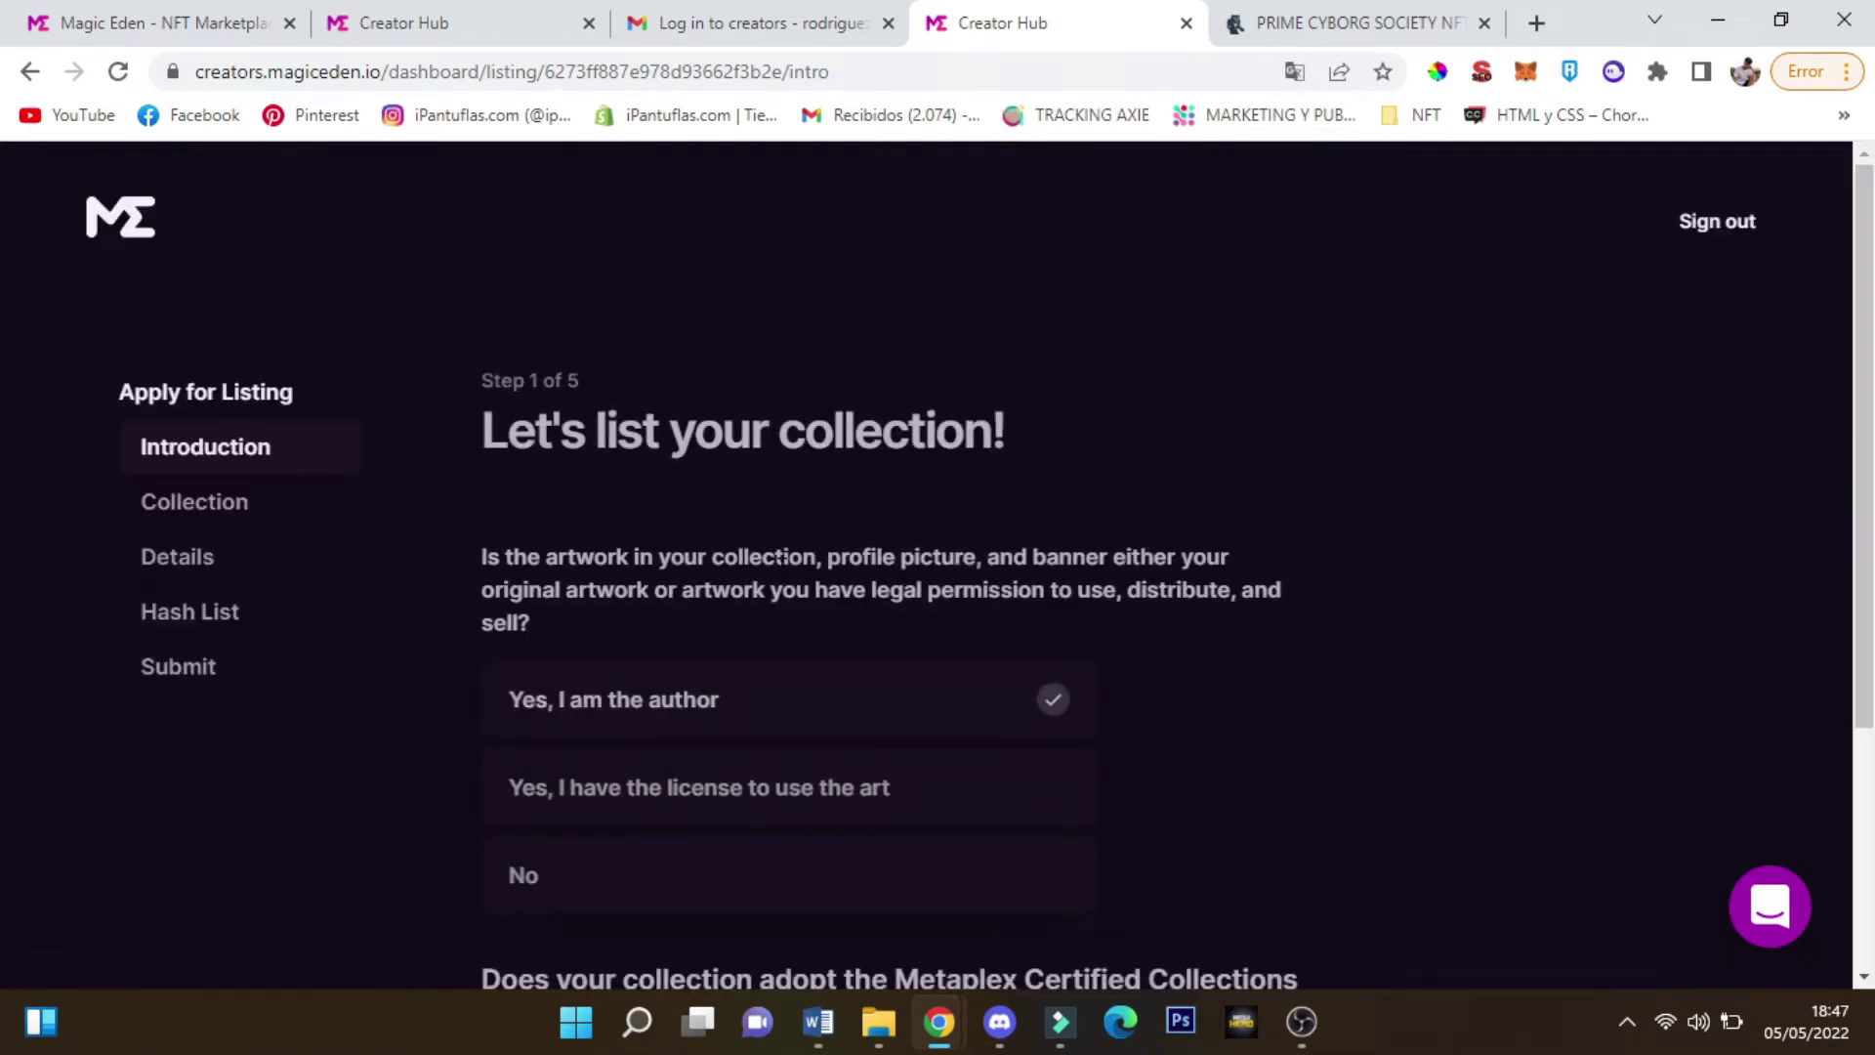
click(117, 244)
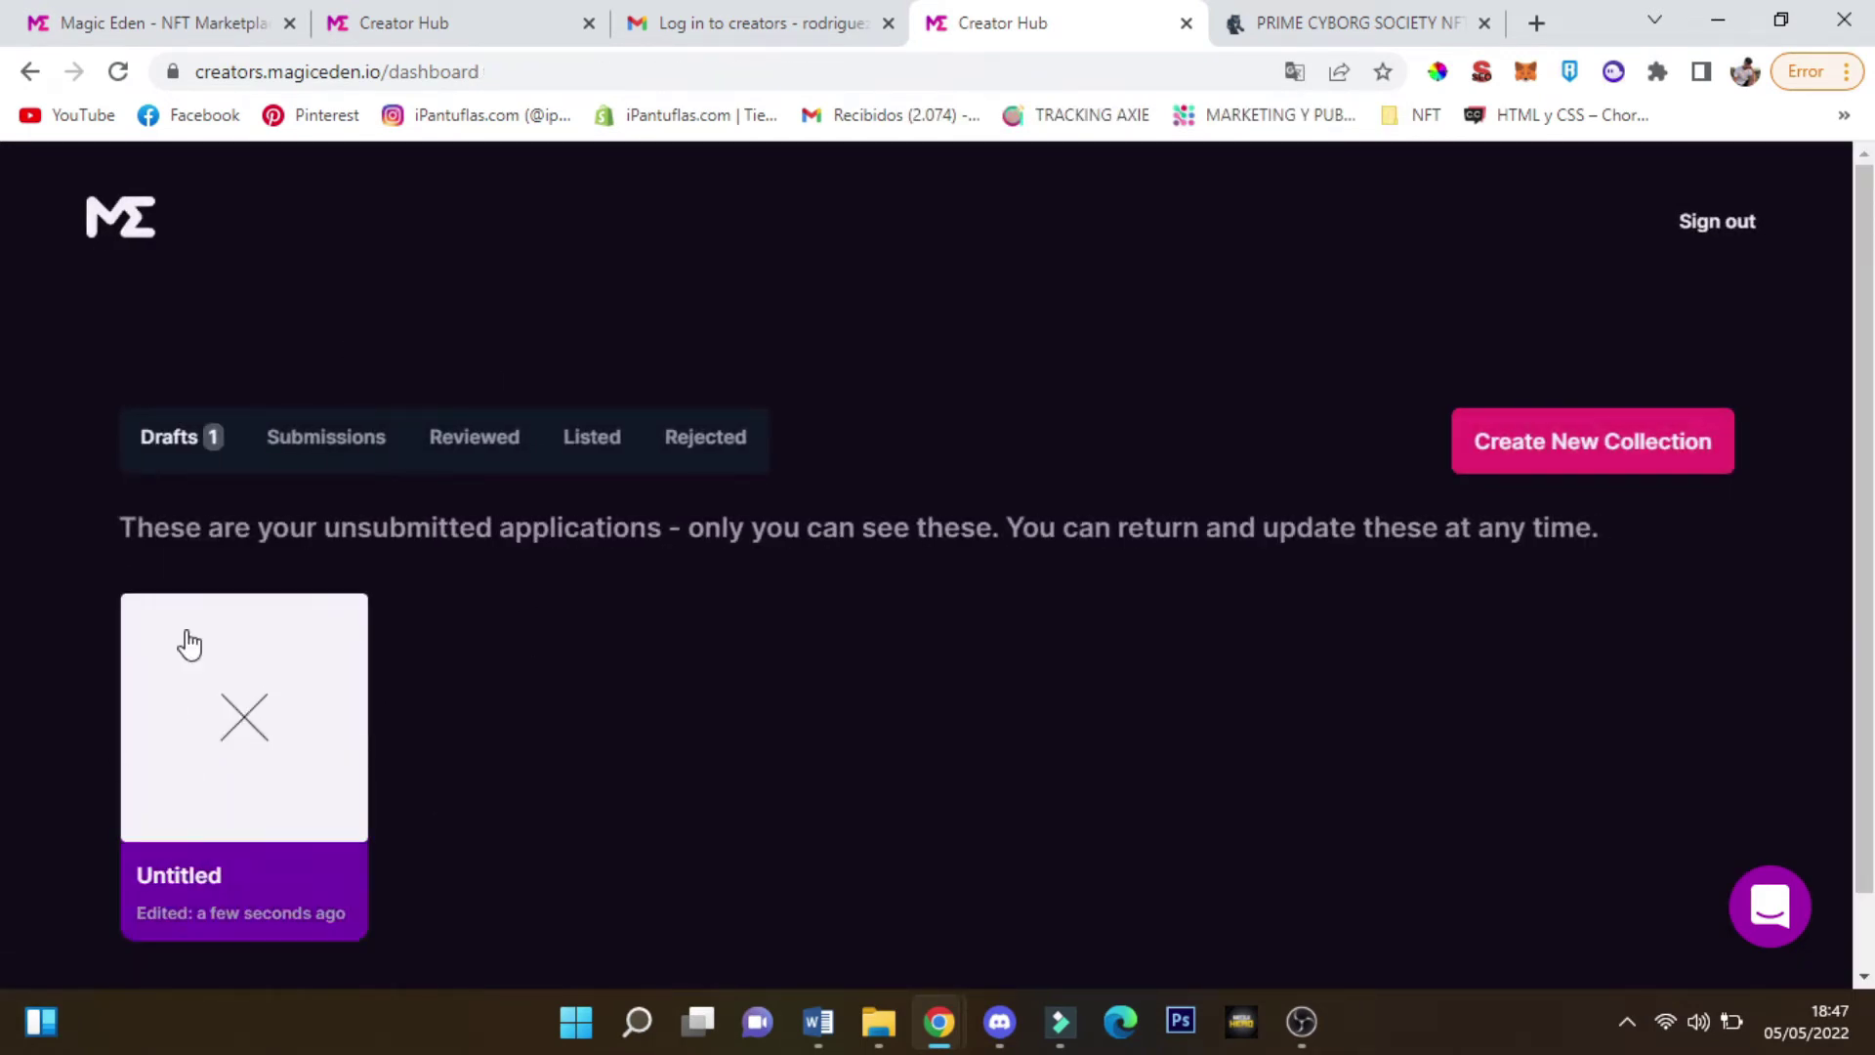
click(342, 439)
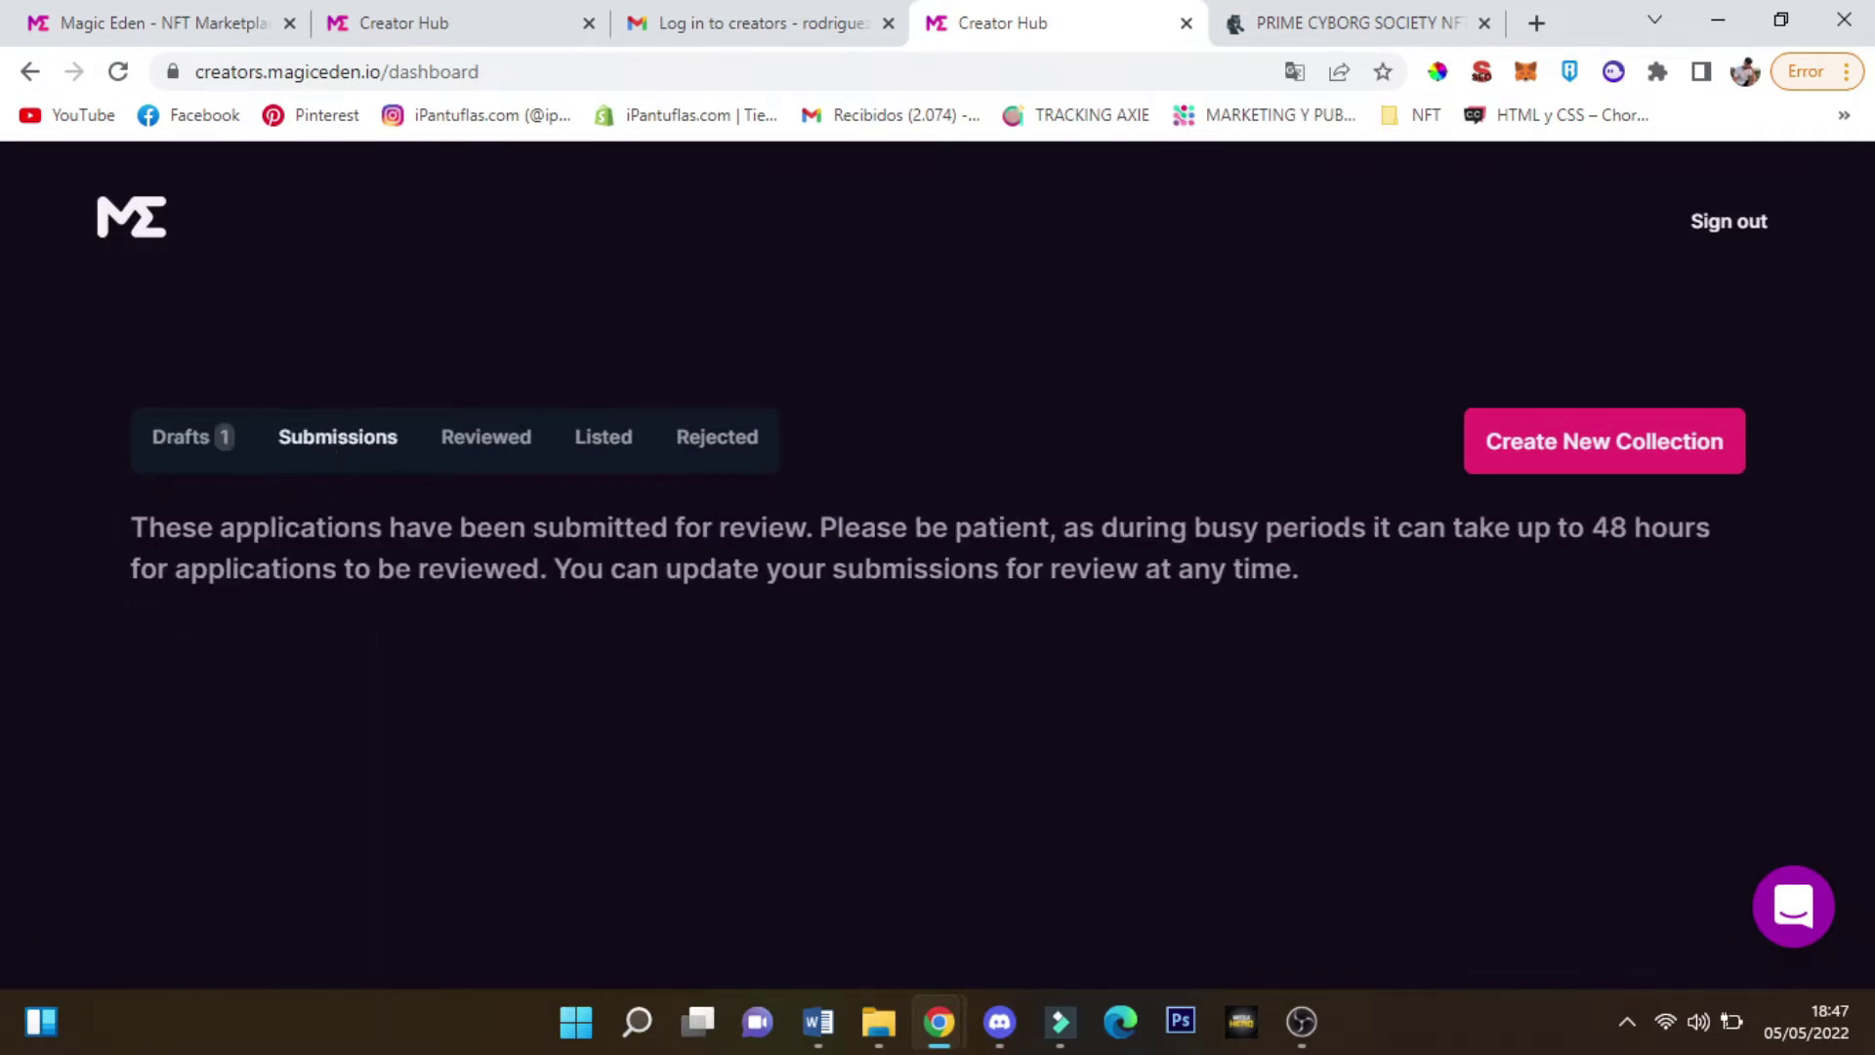
Step through the Submissions, Reviewed, Listed and Rejected tabs reading each explanation, then return to Drafts
click(217, 441)
click(283, 442)
click(450, 445)
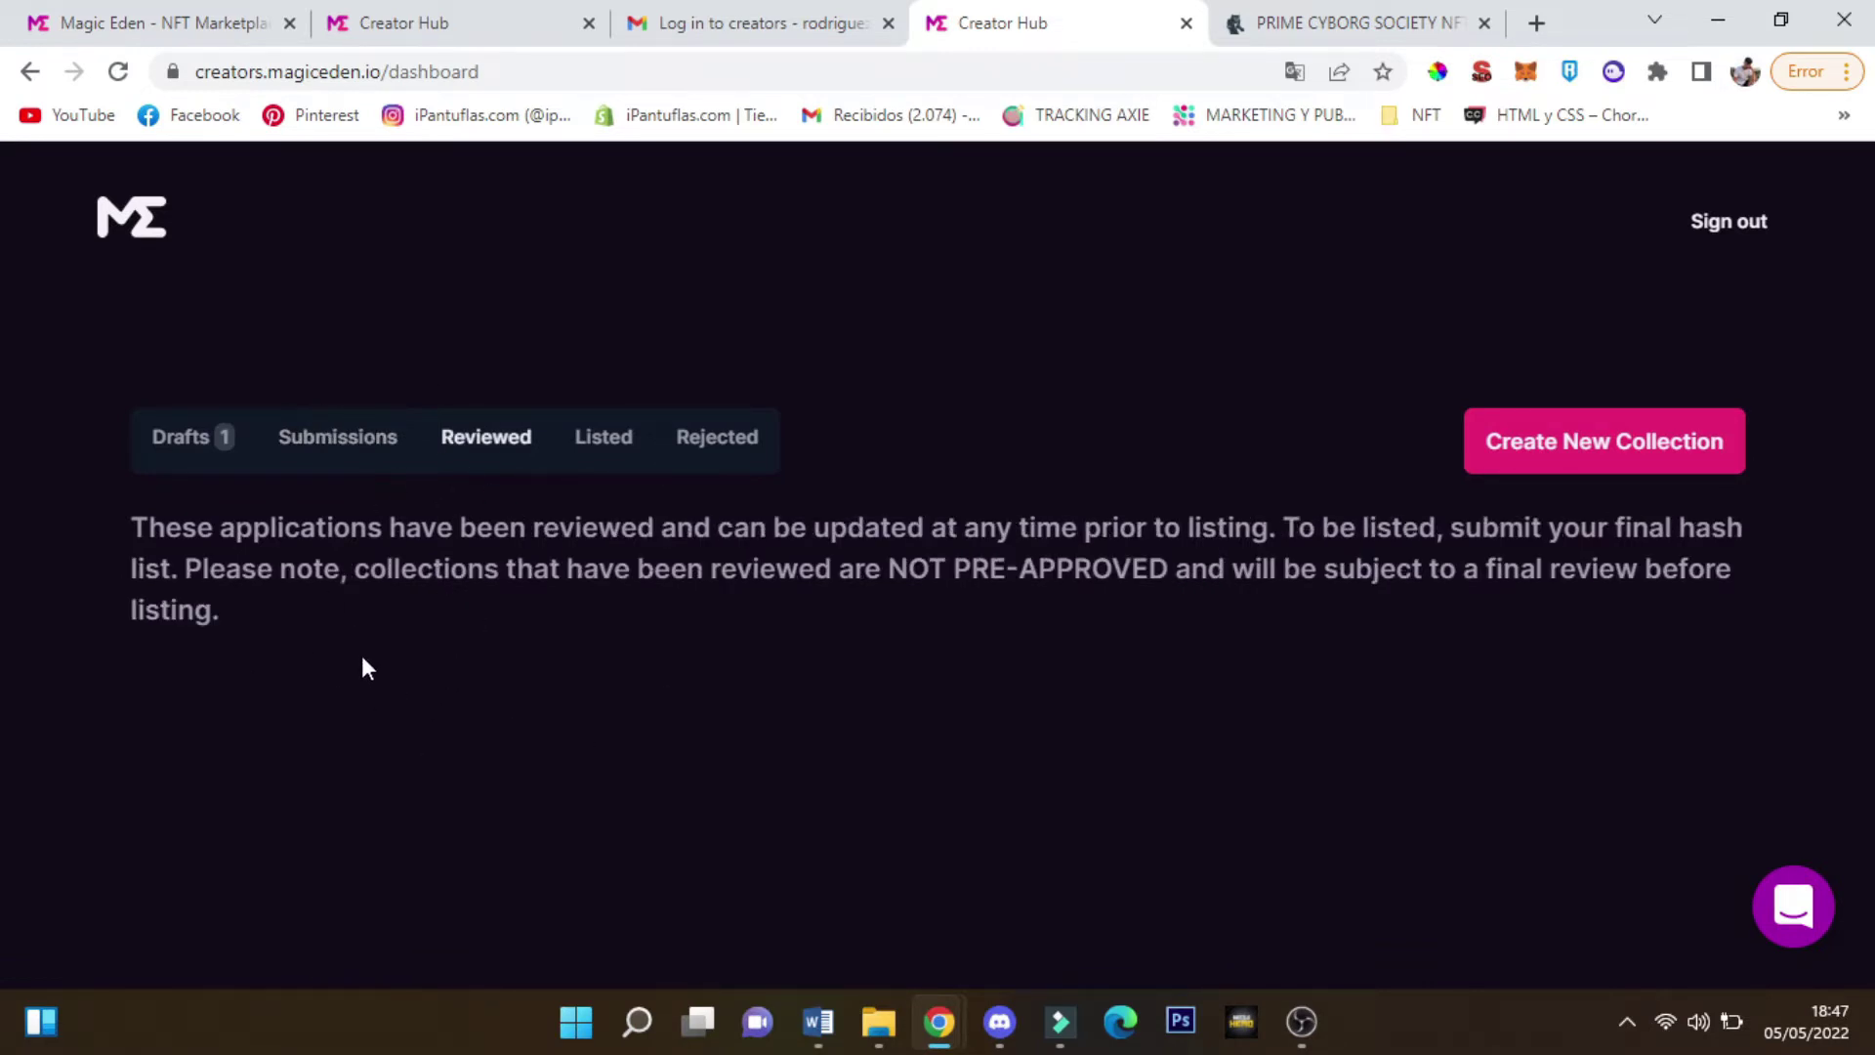
drag(197, 528, 239, 527)
click(306, 575)
click(590, 459)
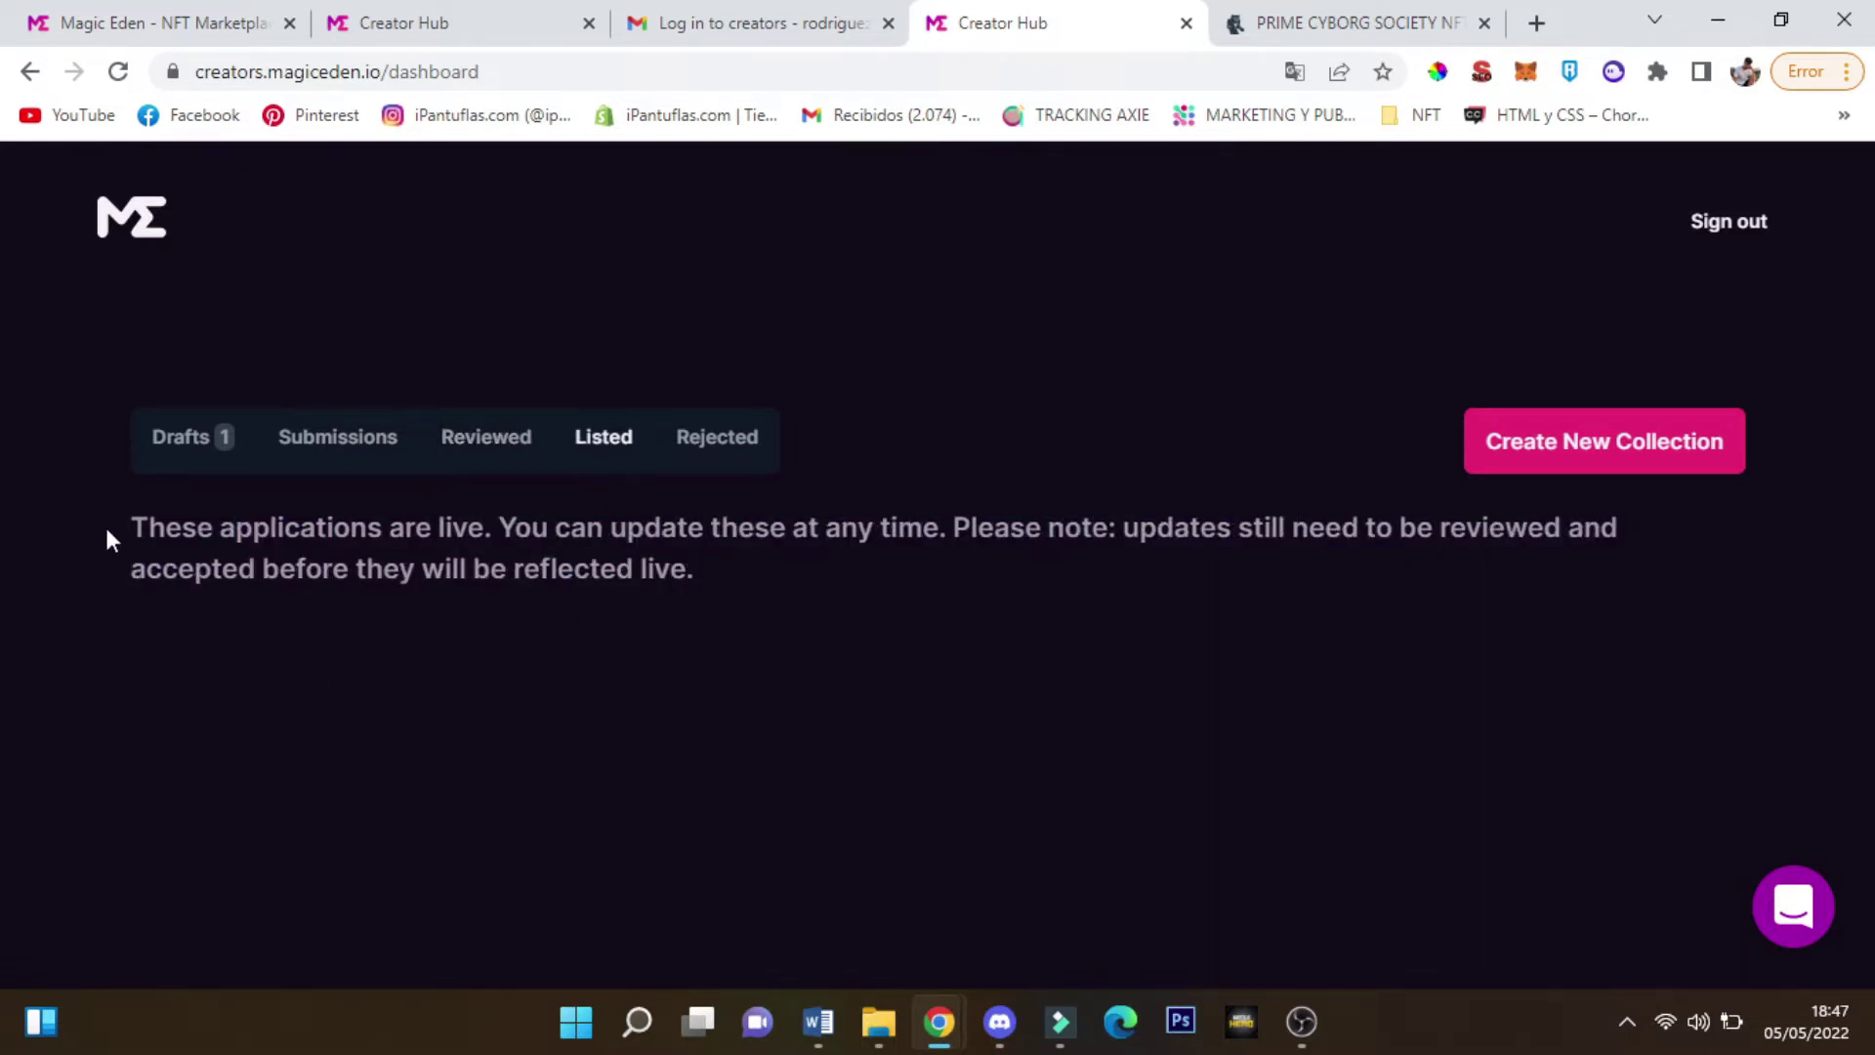
drag(108, 538, 656, 609)
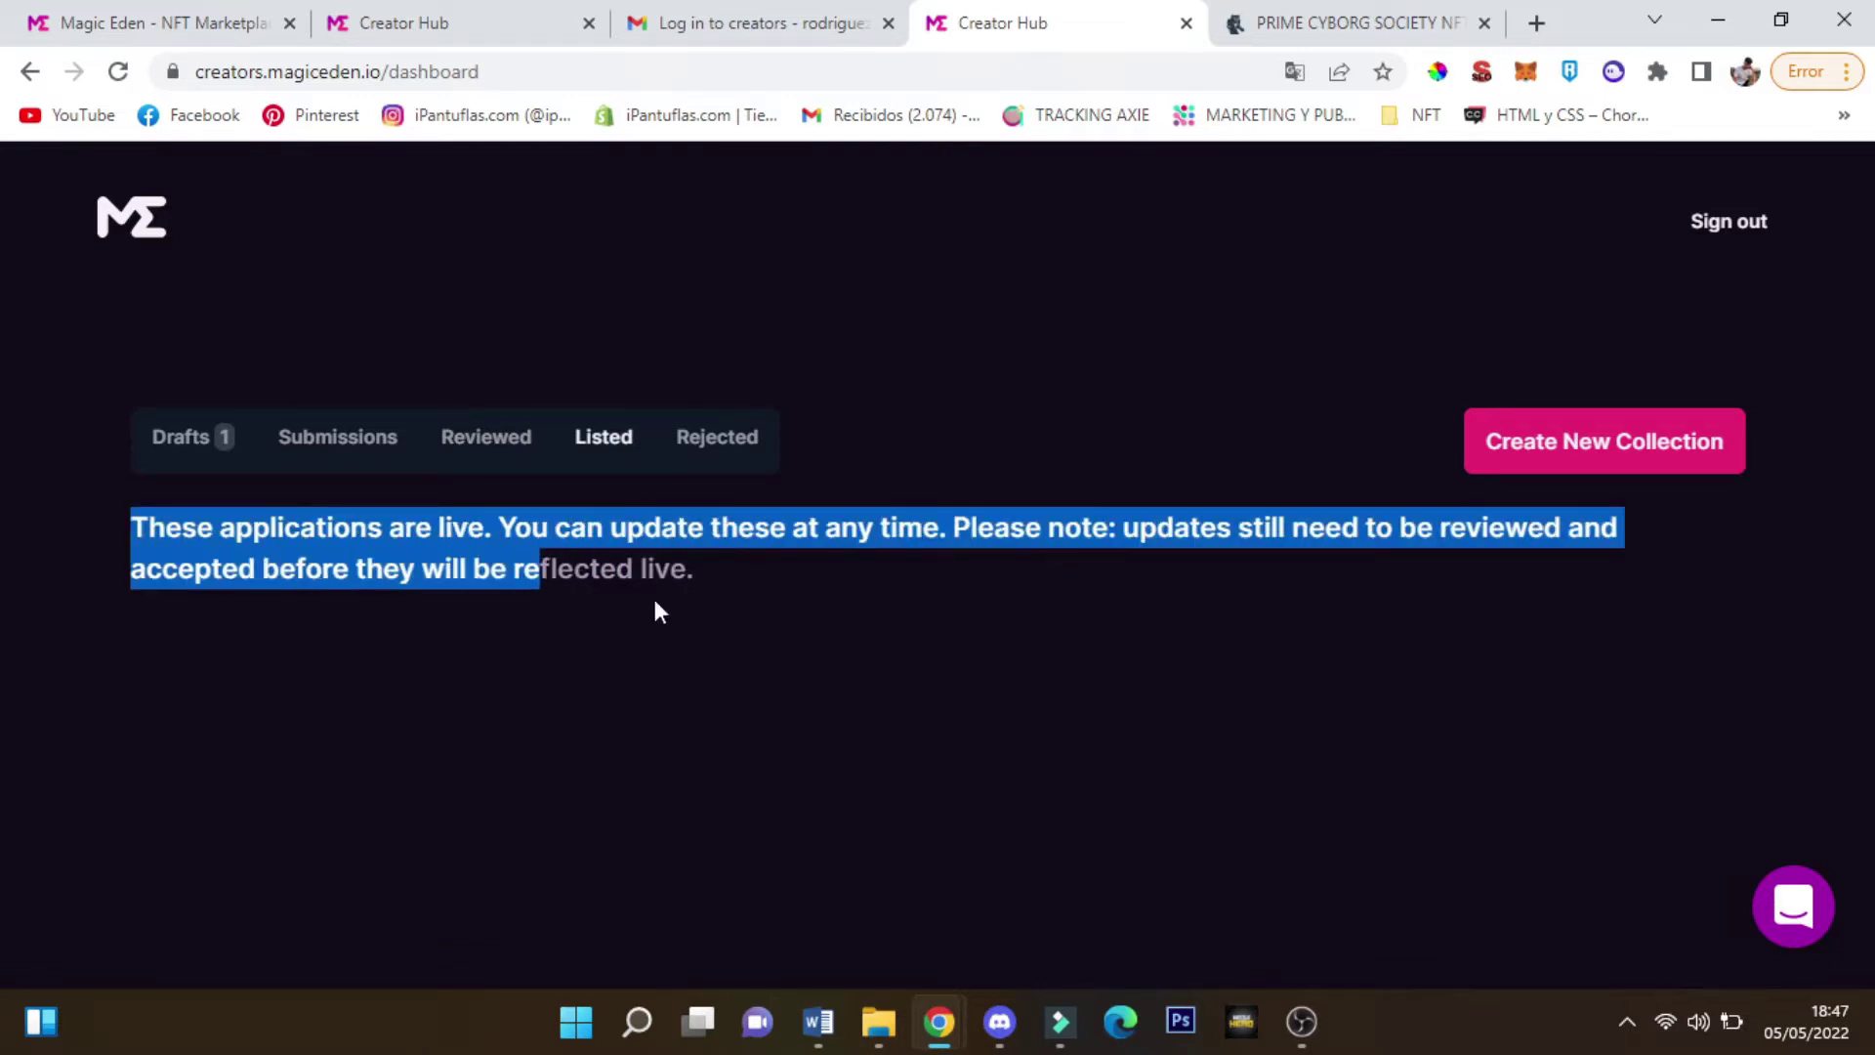
click(706, 457)
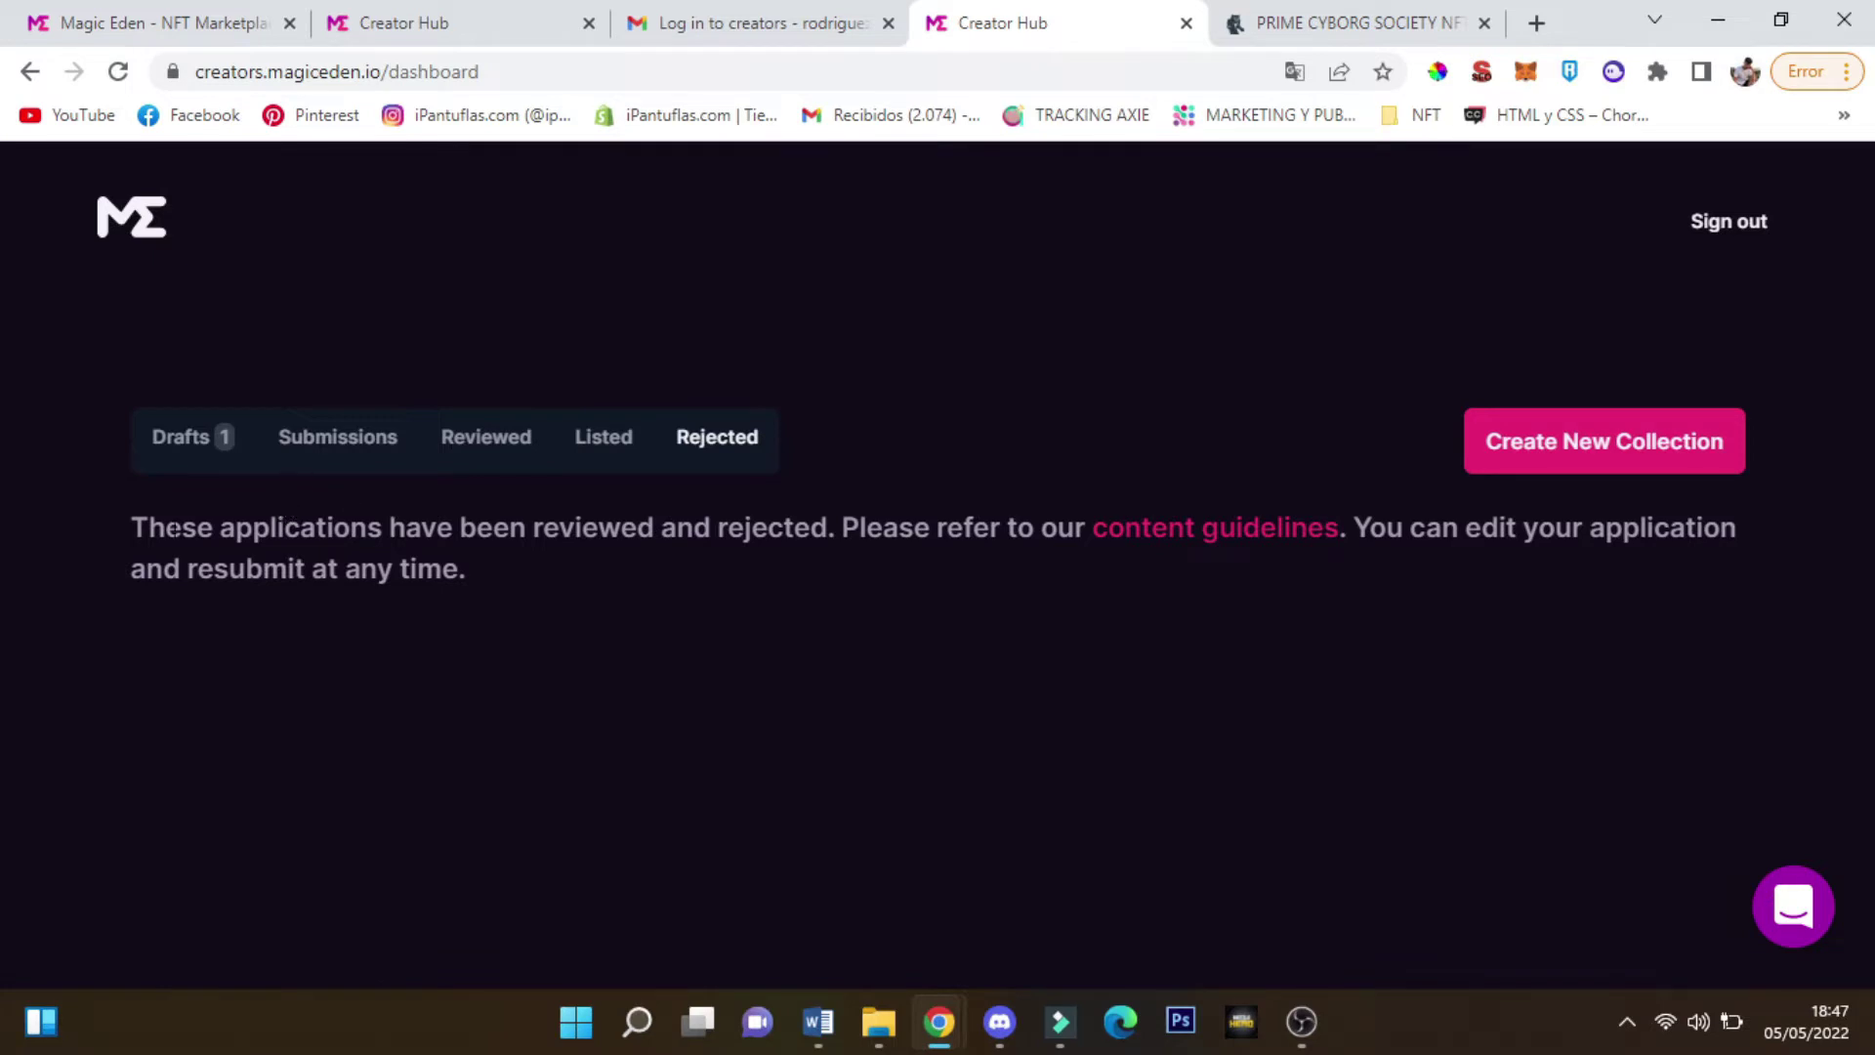
drag(148, 528, 988, 529)
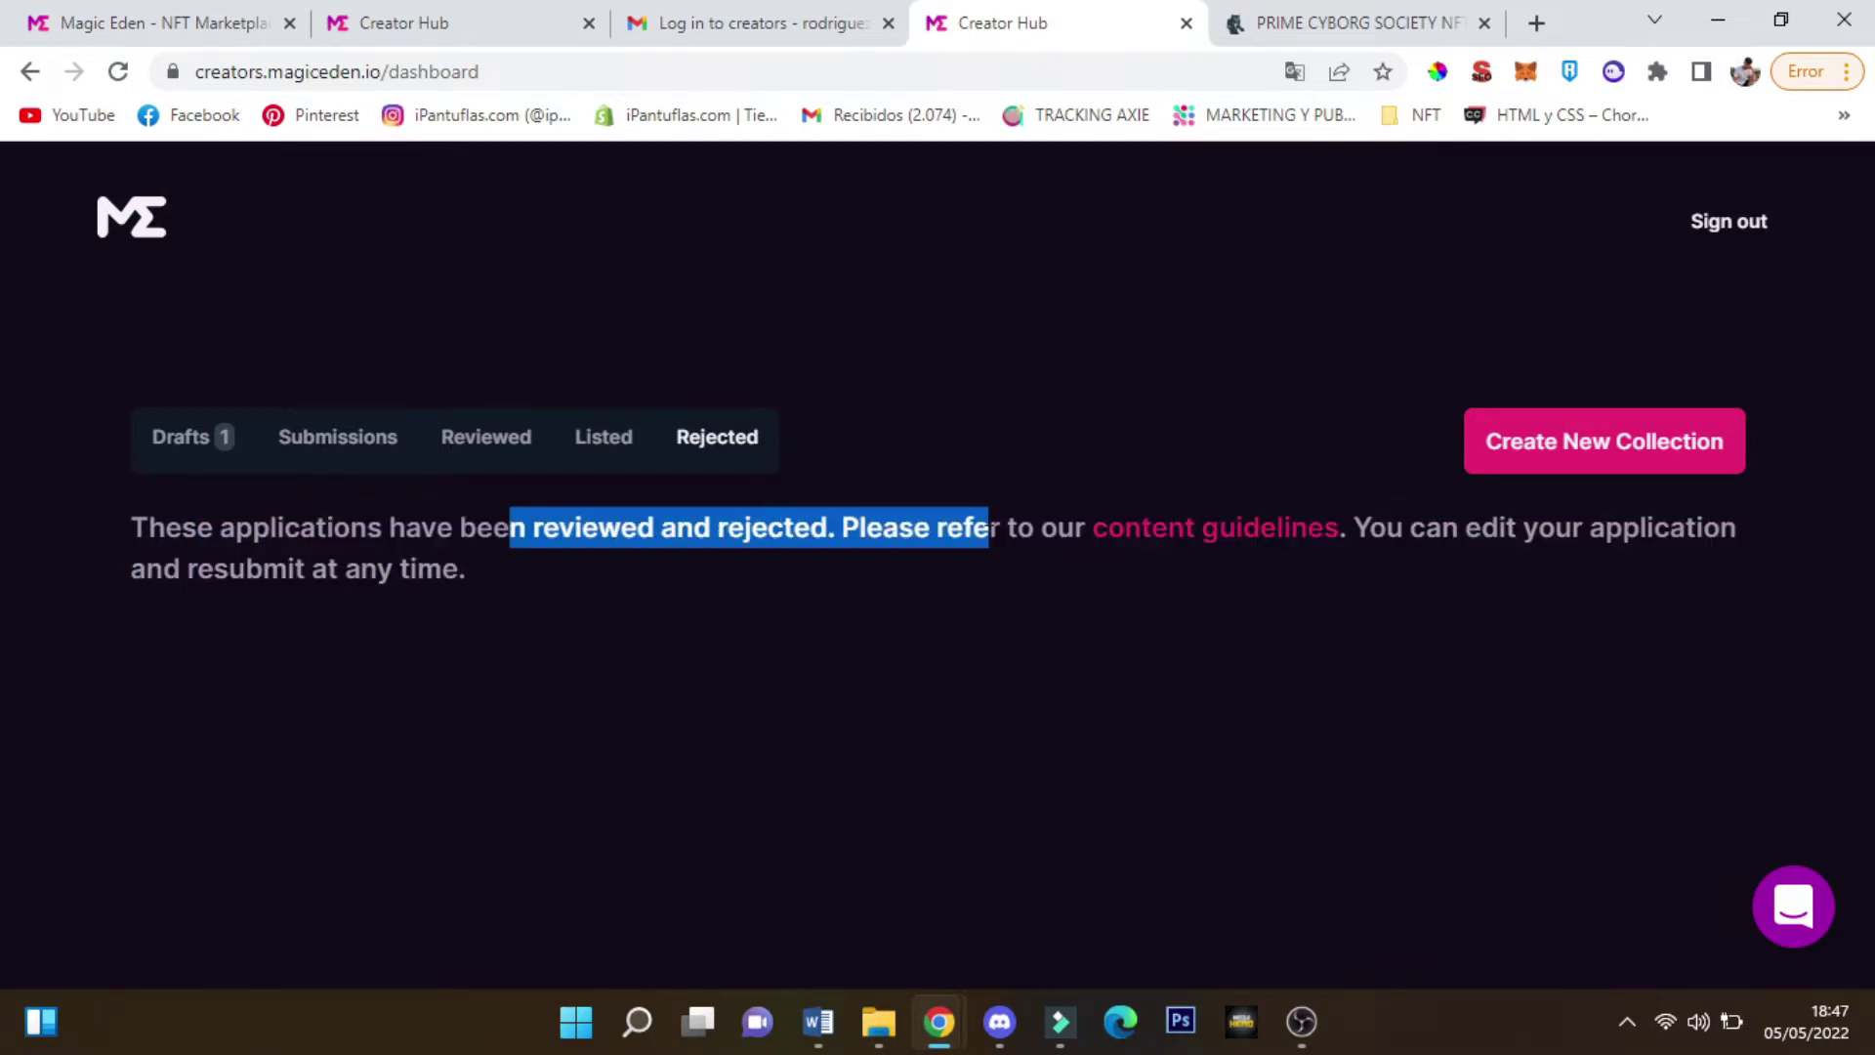
click(723, 527)
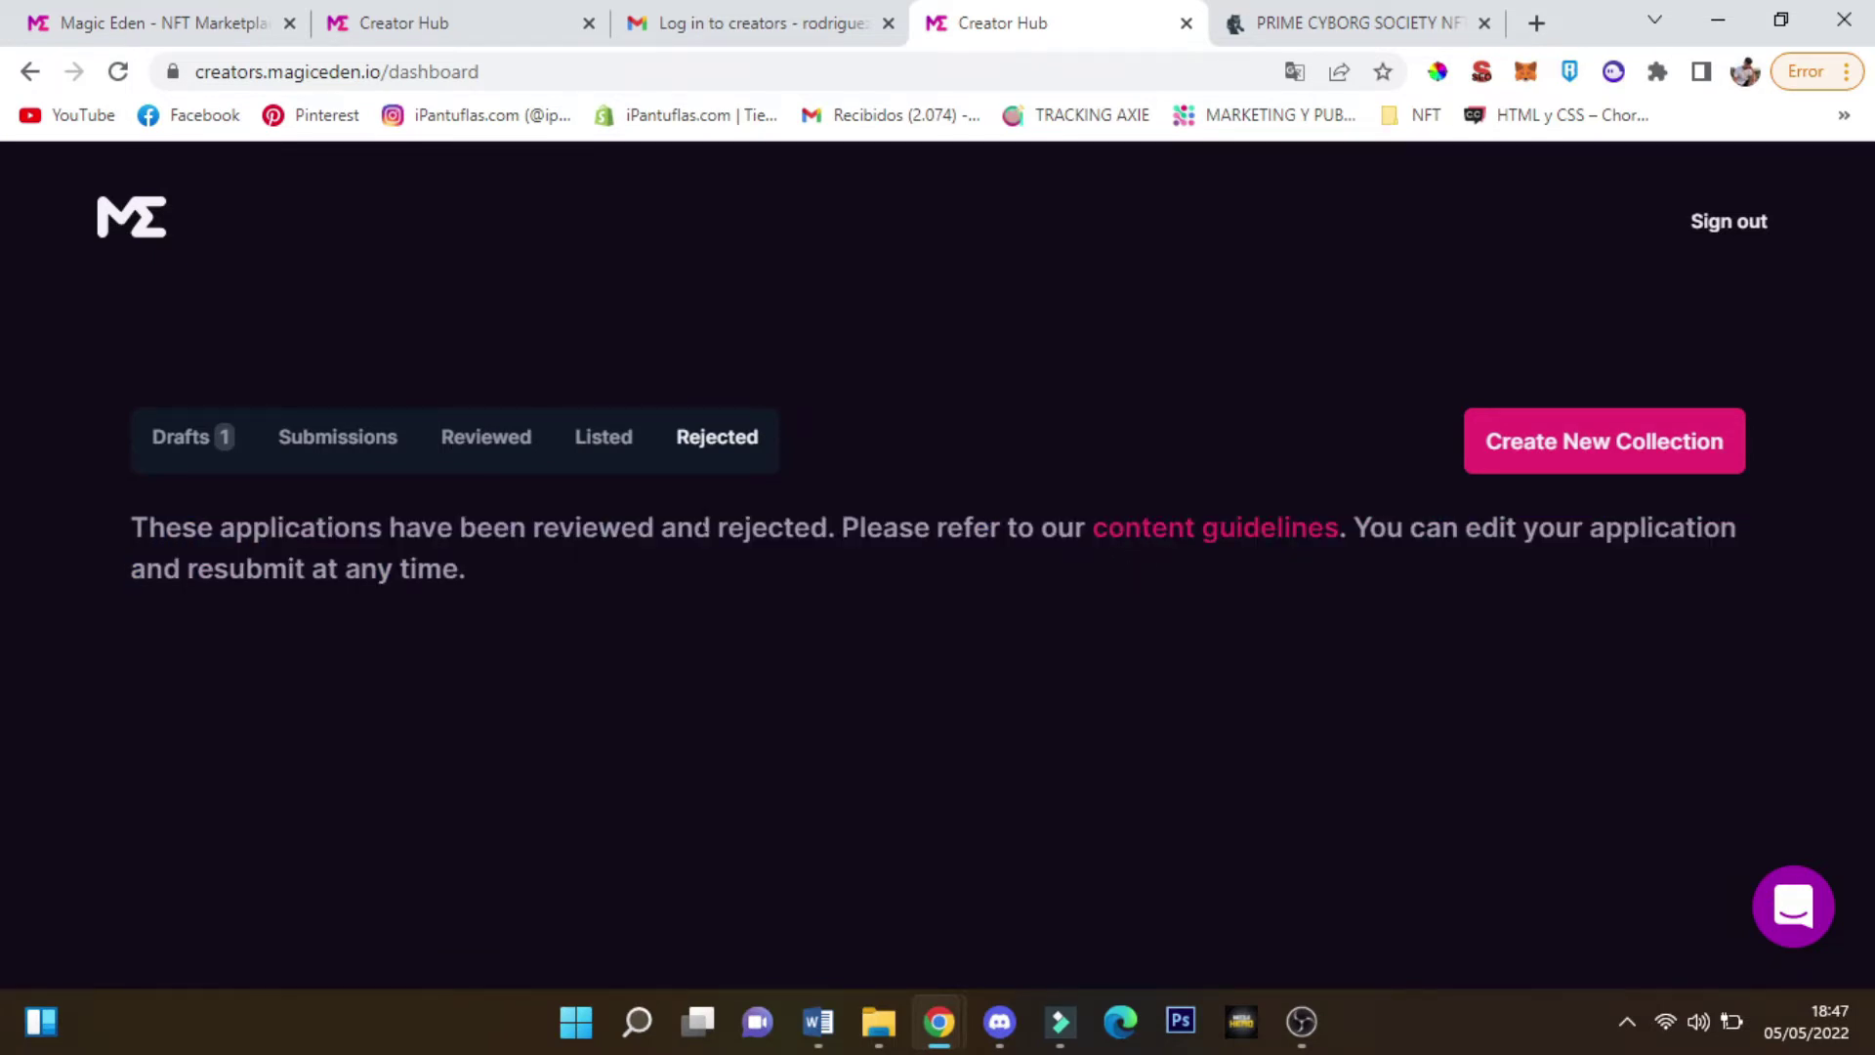
click(186, 444)
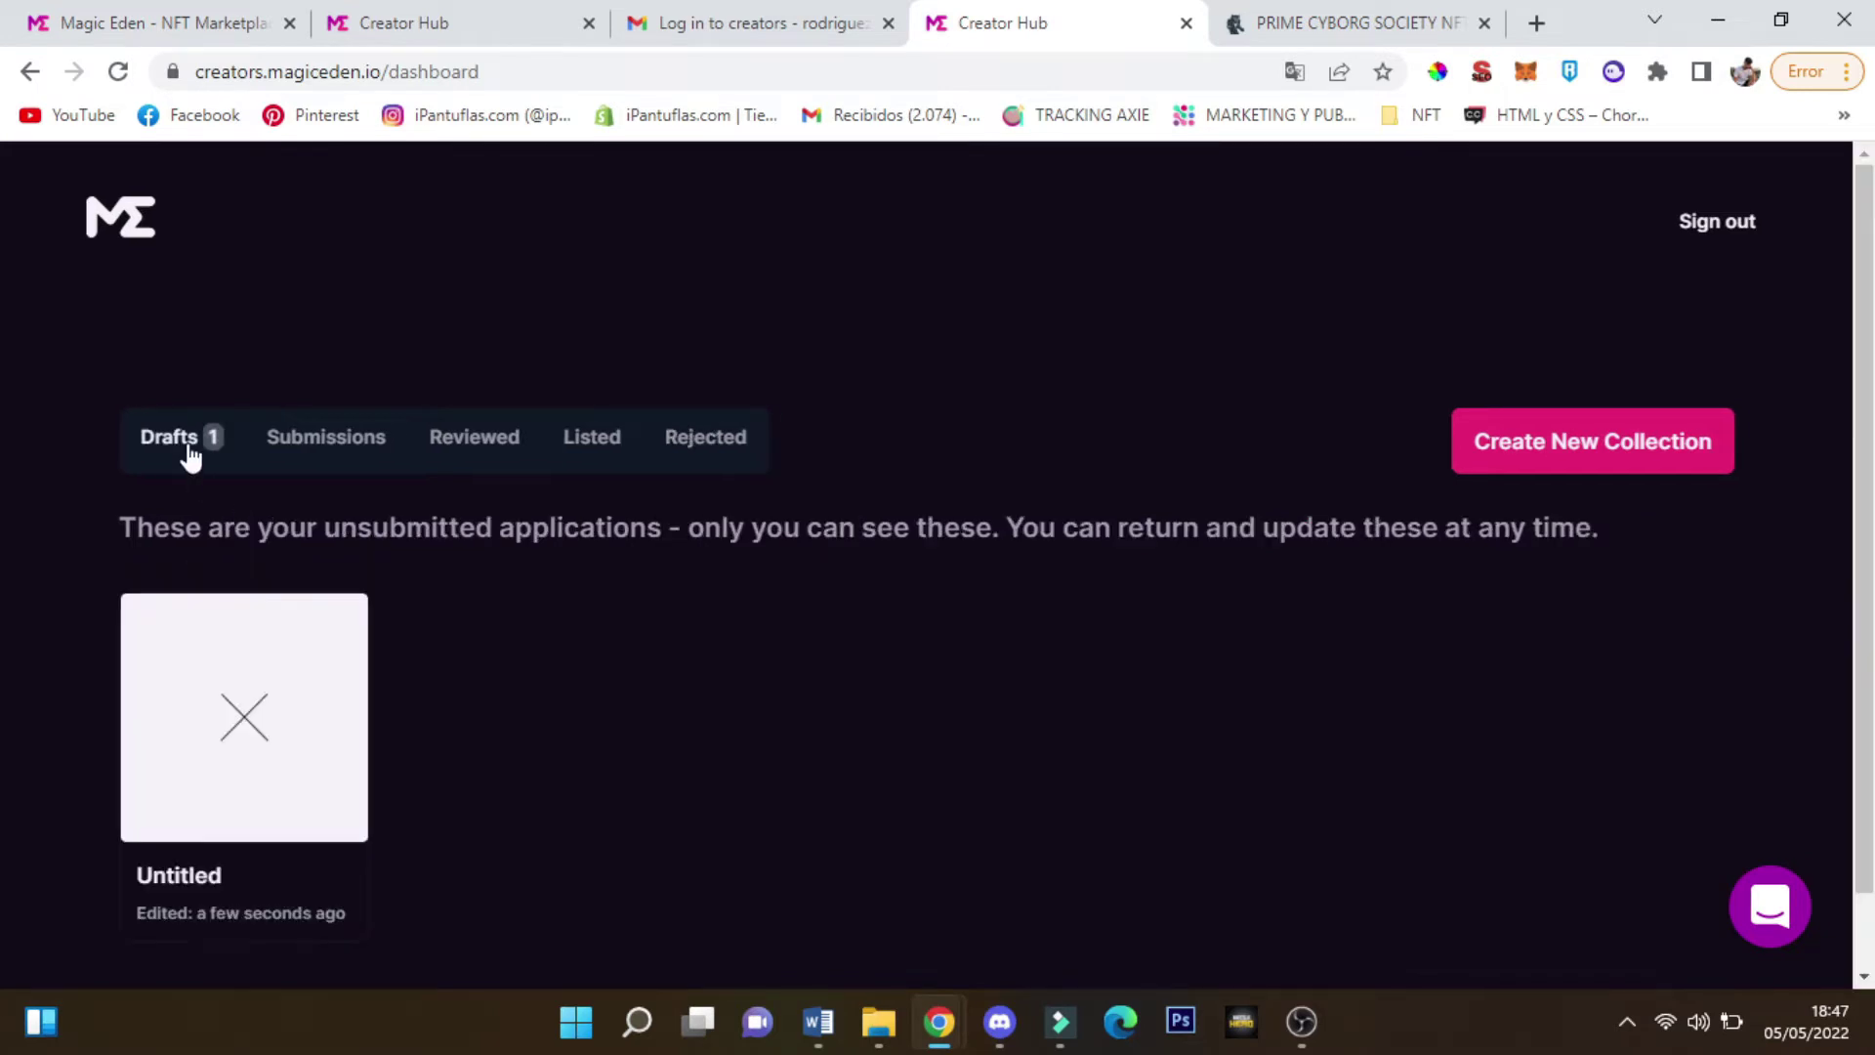
Open the Untitled draft application and read the artwork permission question
click(221, 670)
scroll(649, 507, down, 3)
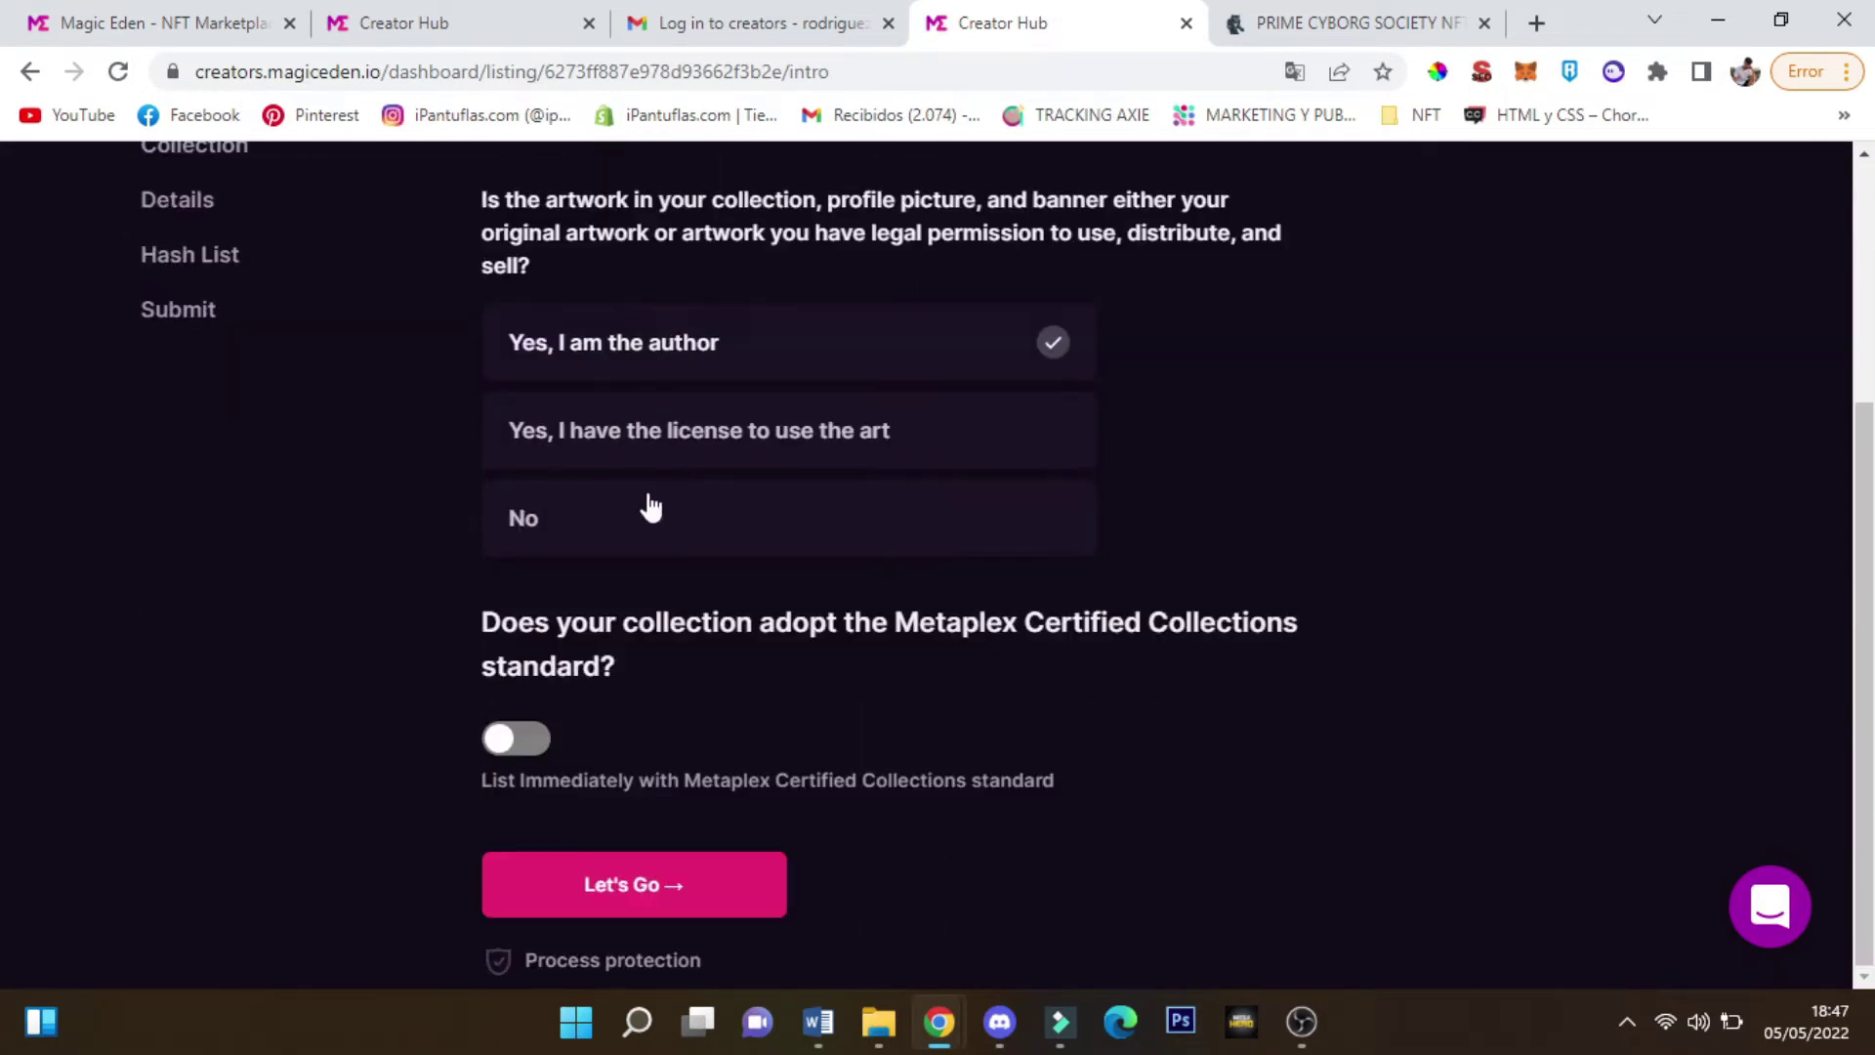
scroll(631, 504, up, 4)
drag(692, 429, 703, 502)
scroll(625, 502, down, 3)
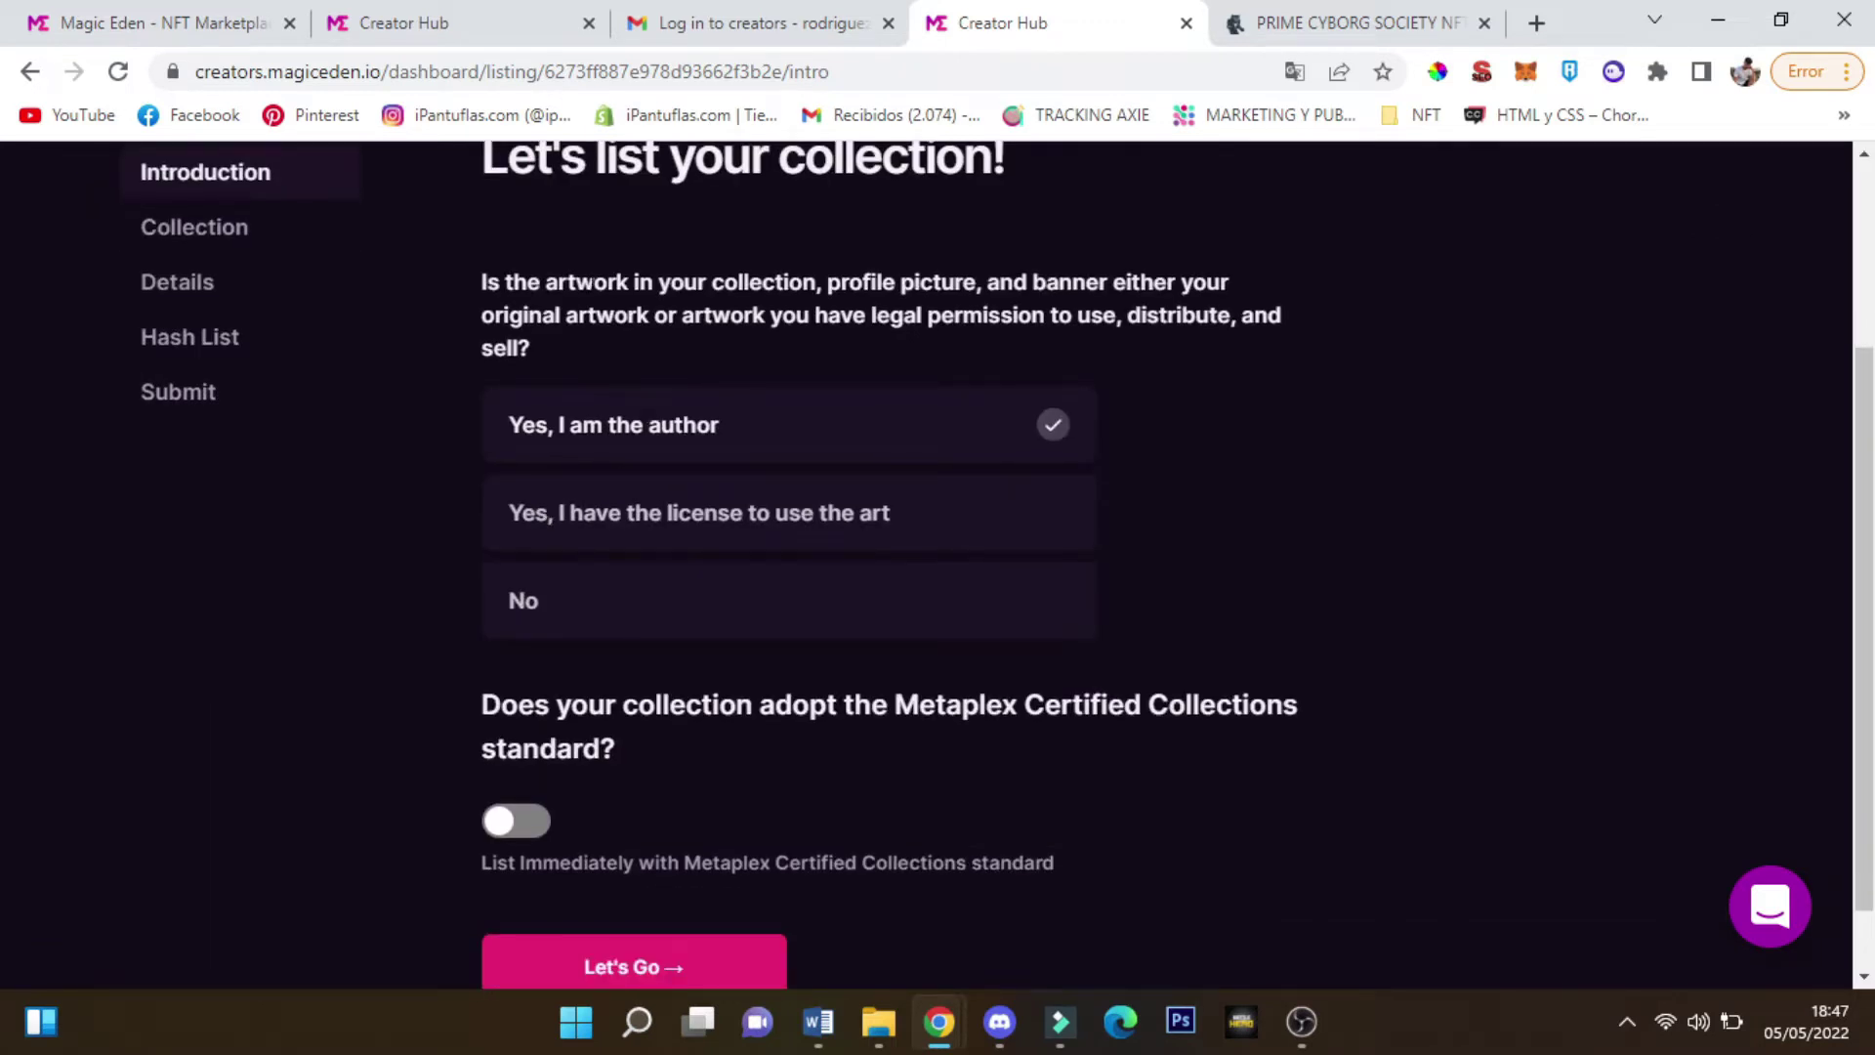
drag(573, 282, 648, 315)
click(647, 314)
Try the license and No answers, then settle on 'Yes, I am the author'
click(609, 510)
click(590, 429)
click(599, 517)
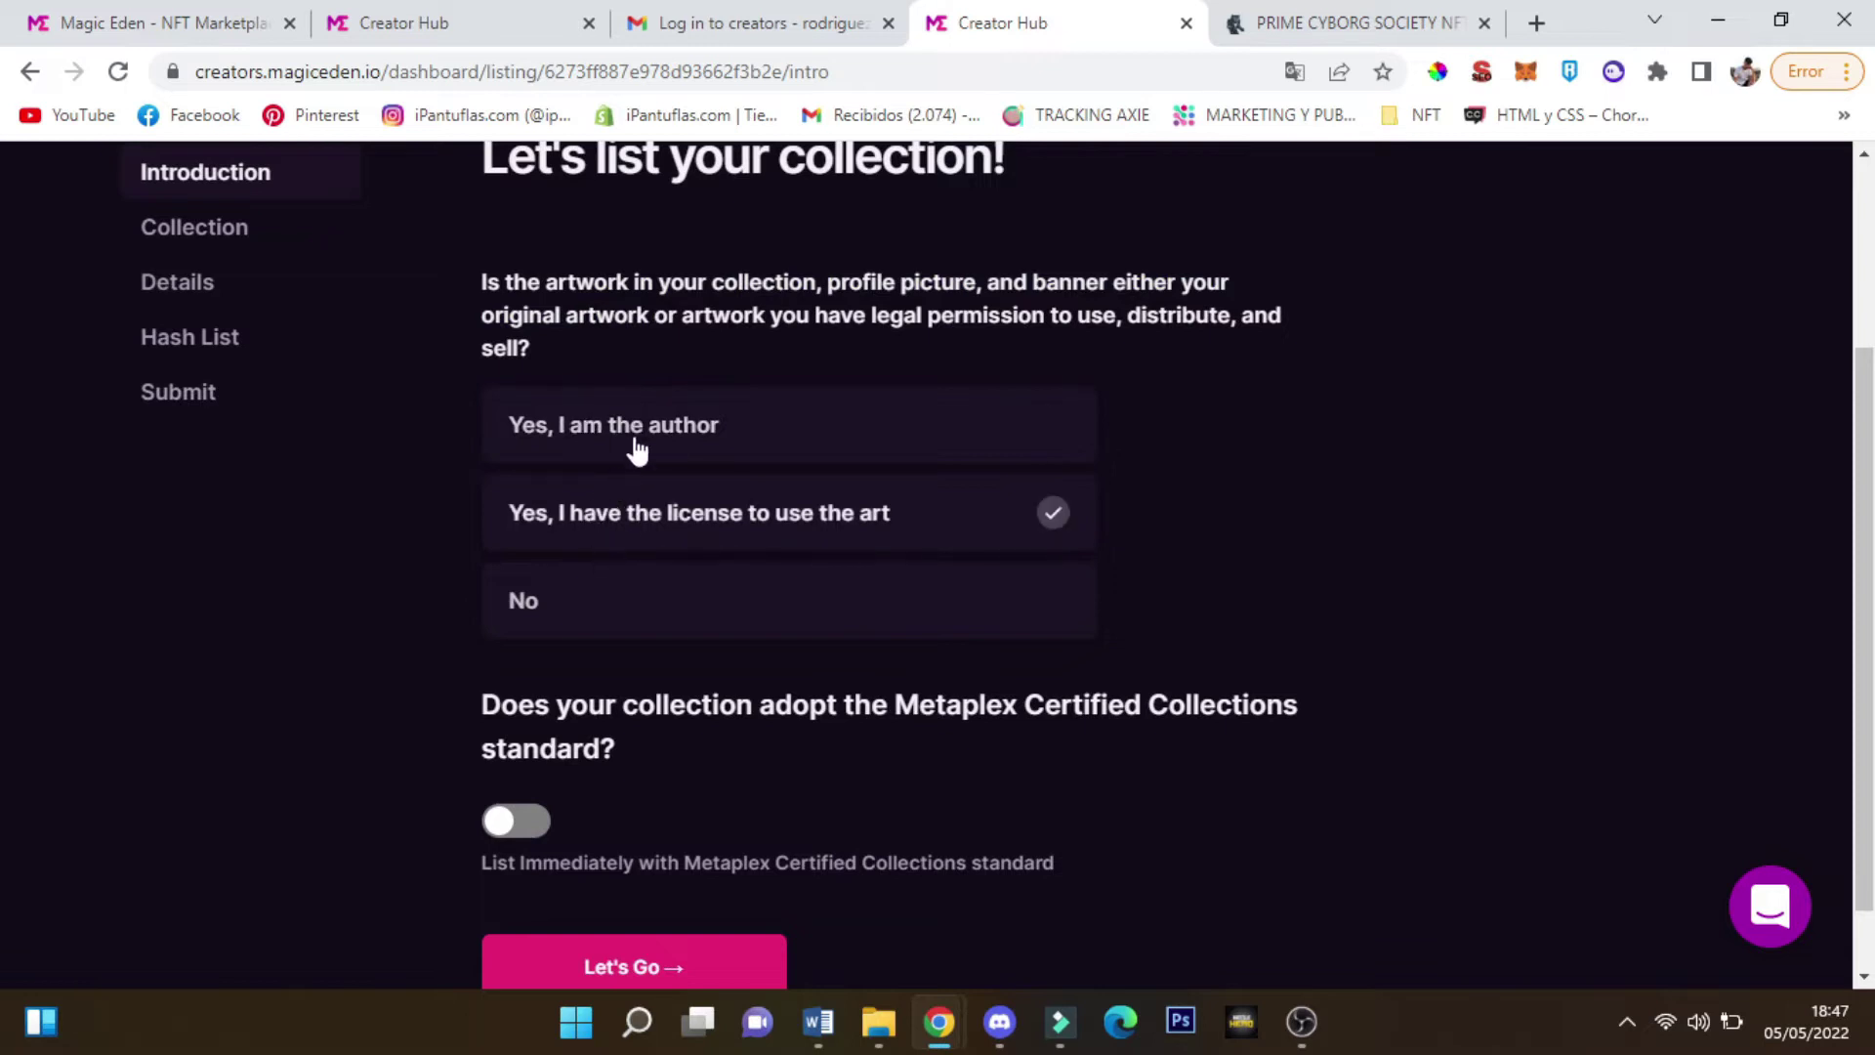
click(602, 614)
scroll(670, 609, down, 1)
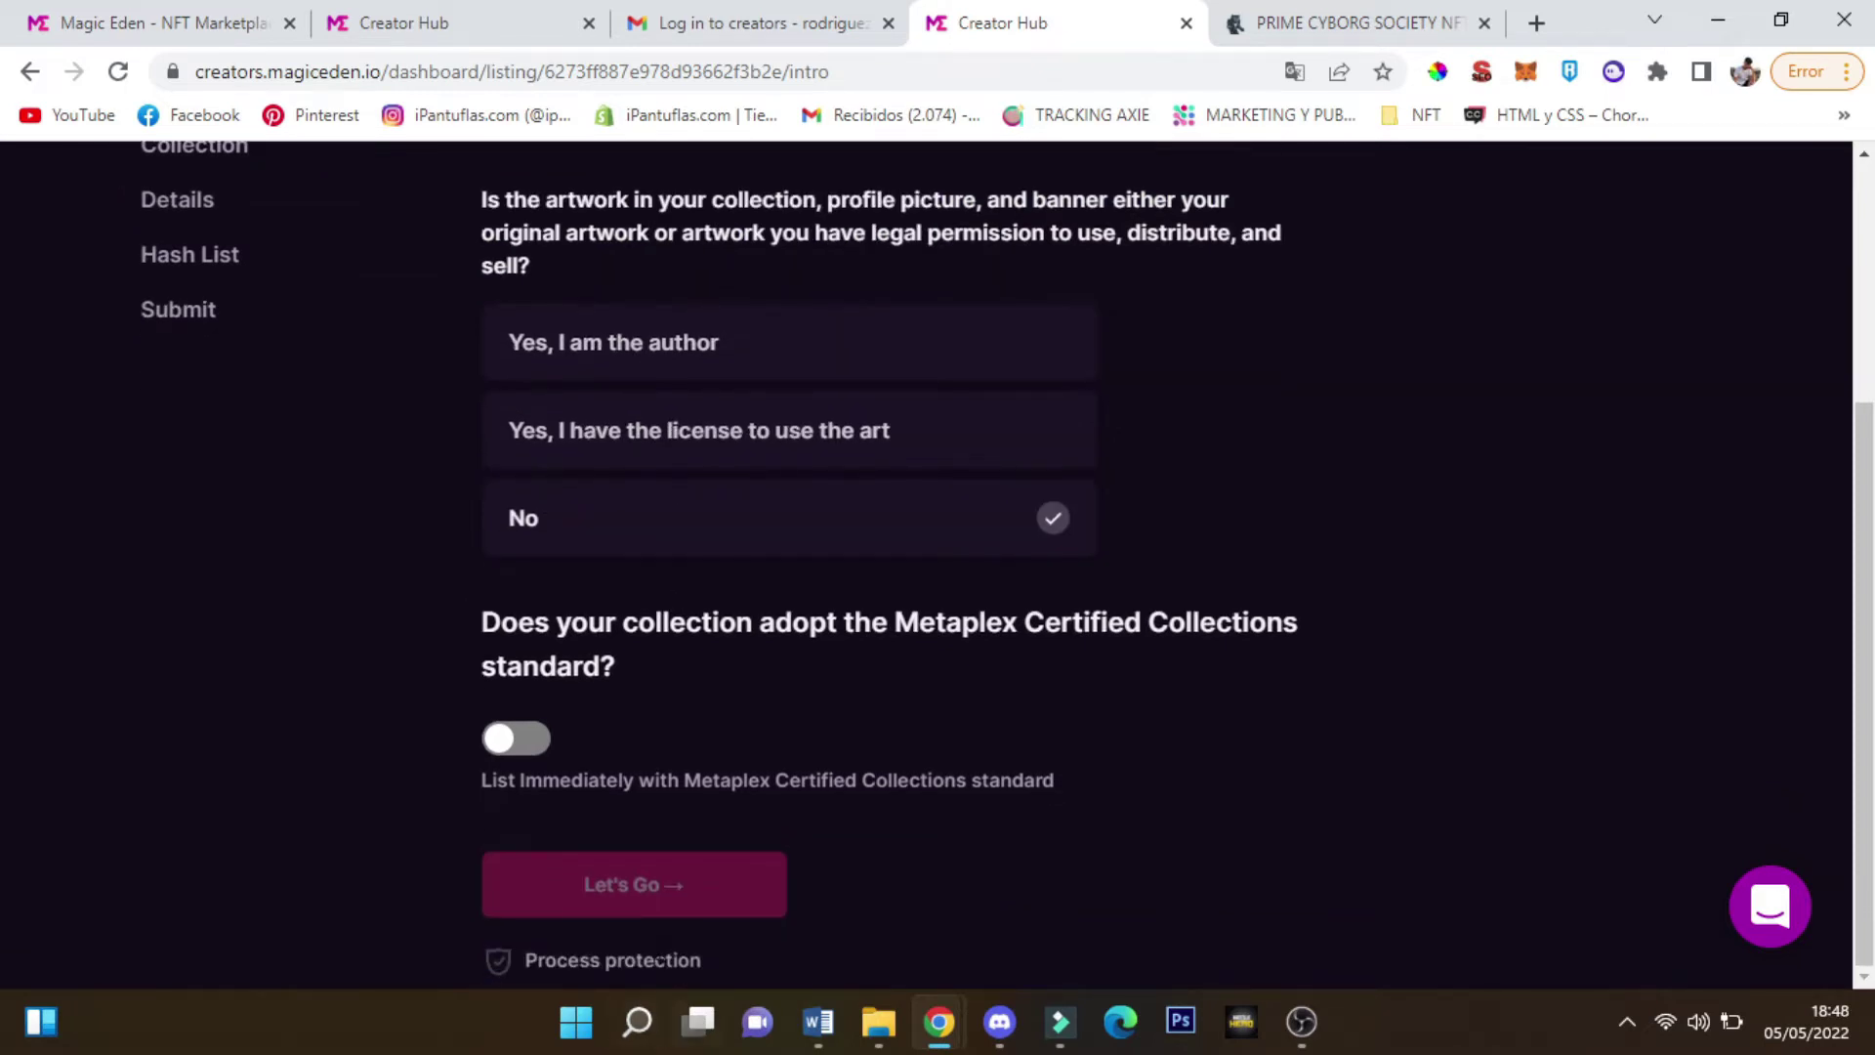
scroll(467, 695, up, 3)
scroll(221, 401, down, 3)
scroll(732, 703, up, 3)
click(728, 625)
Read the Metaplex question below, leaving its toggle off
scroll(831, 542, down, 3)
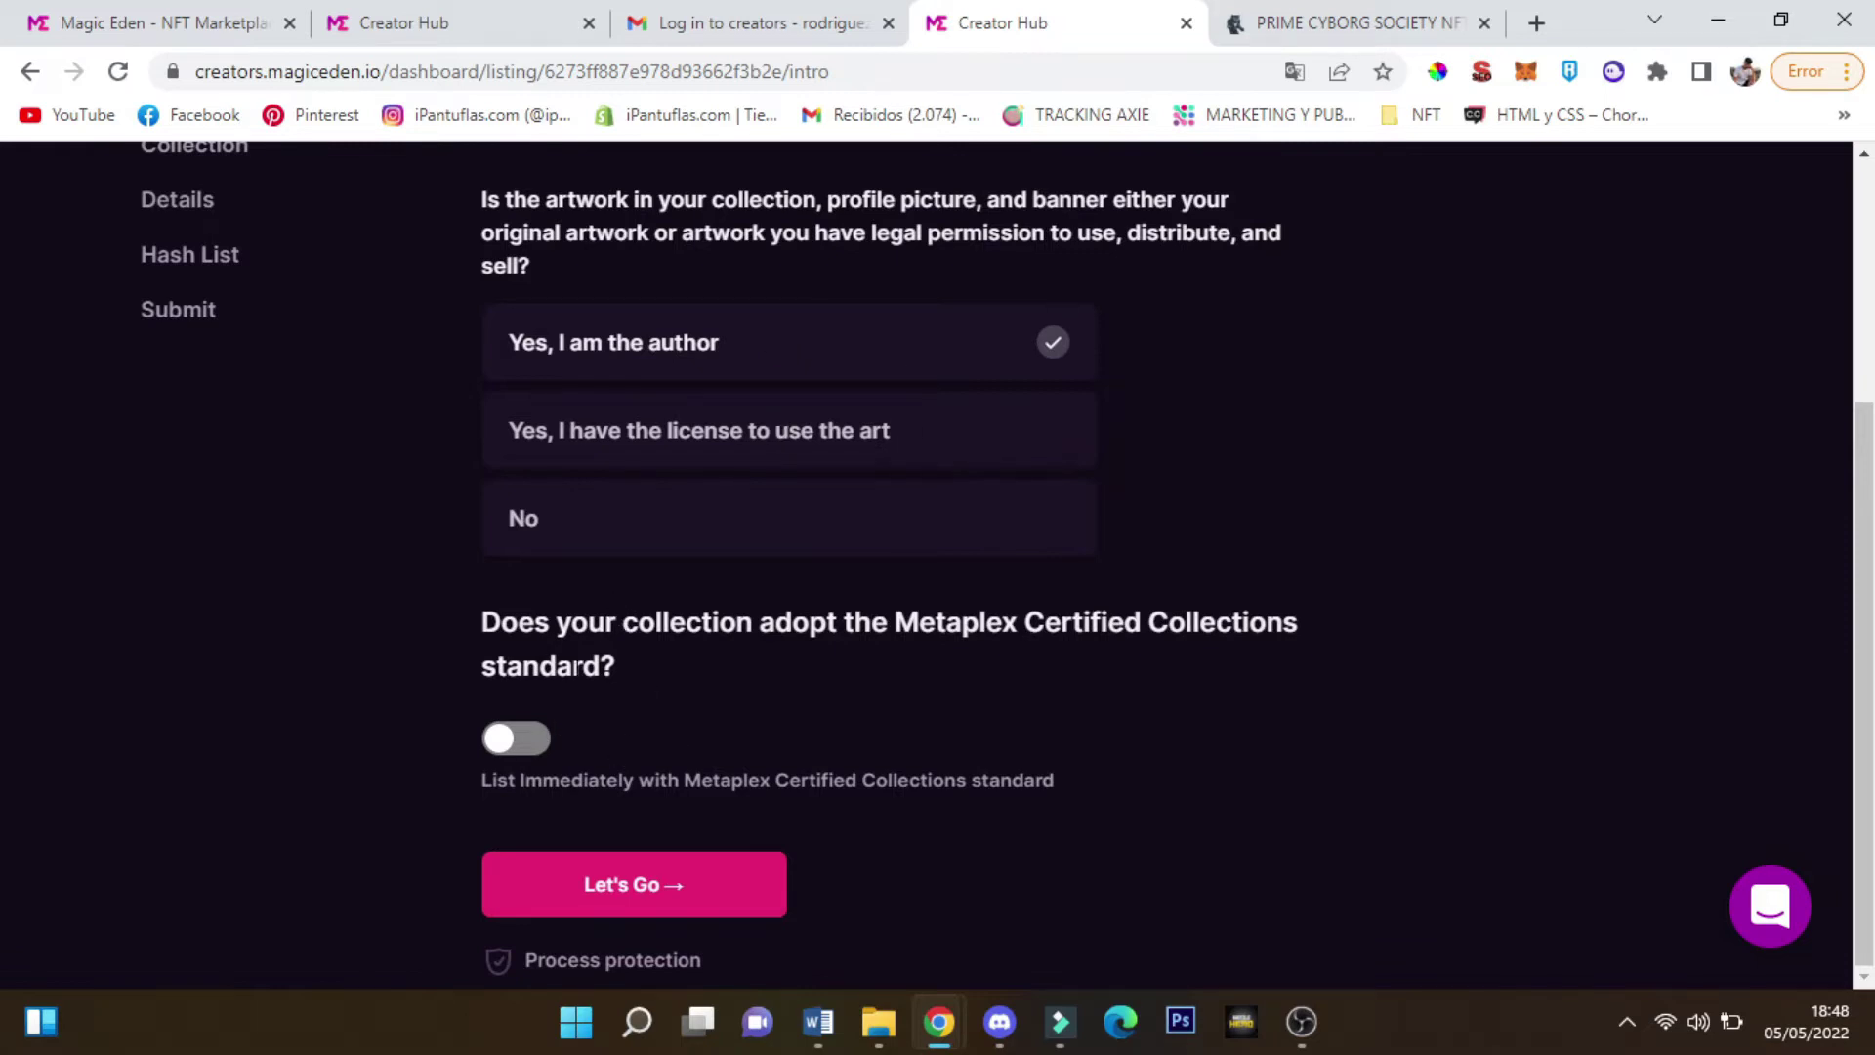
drag(483, 622, 661, 606)
drag(757, 653, 1191, 673)
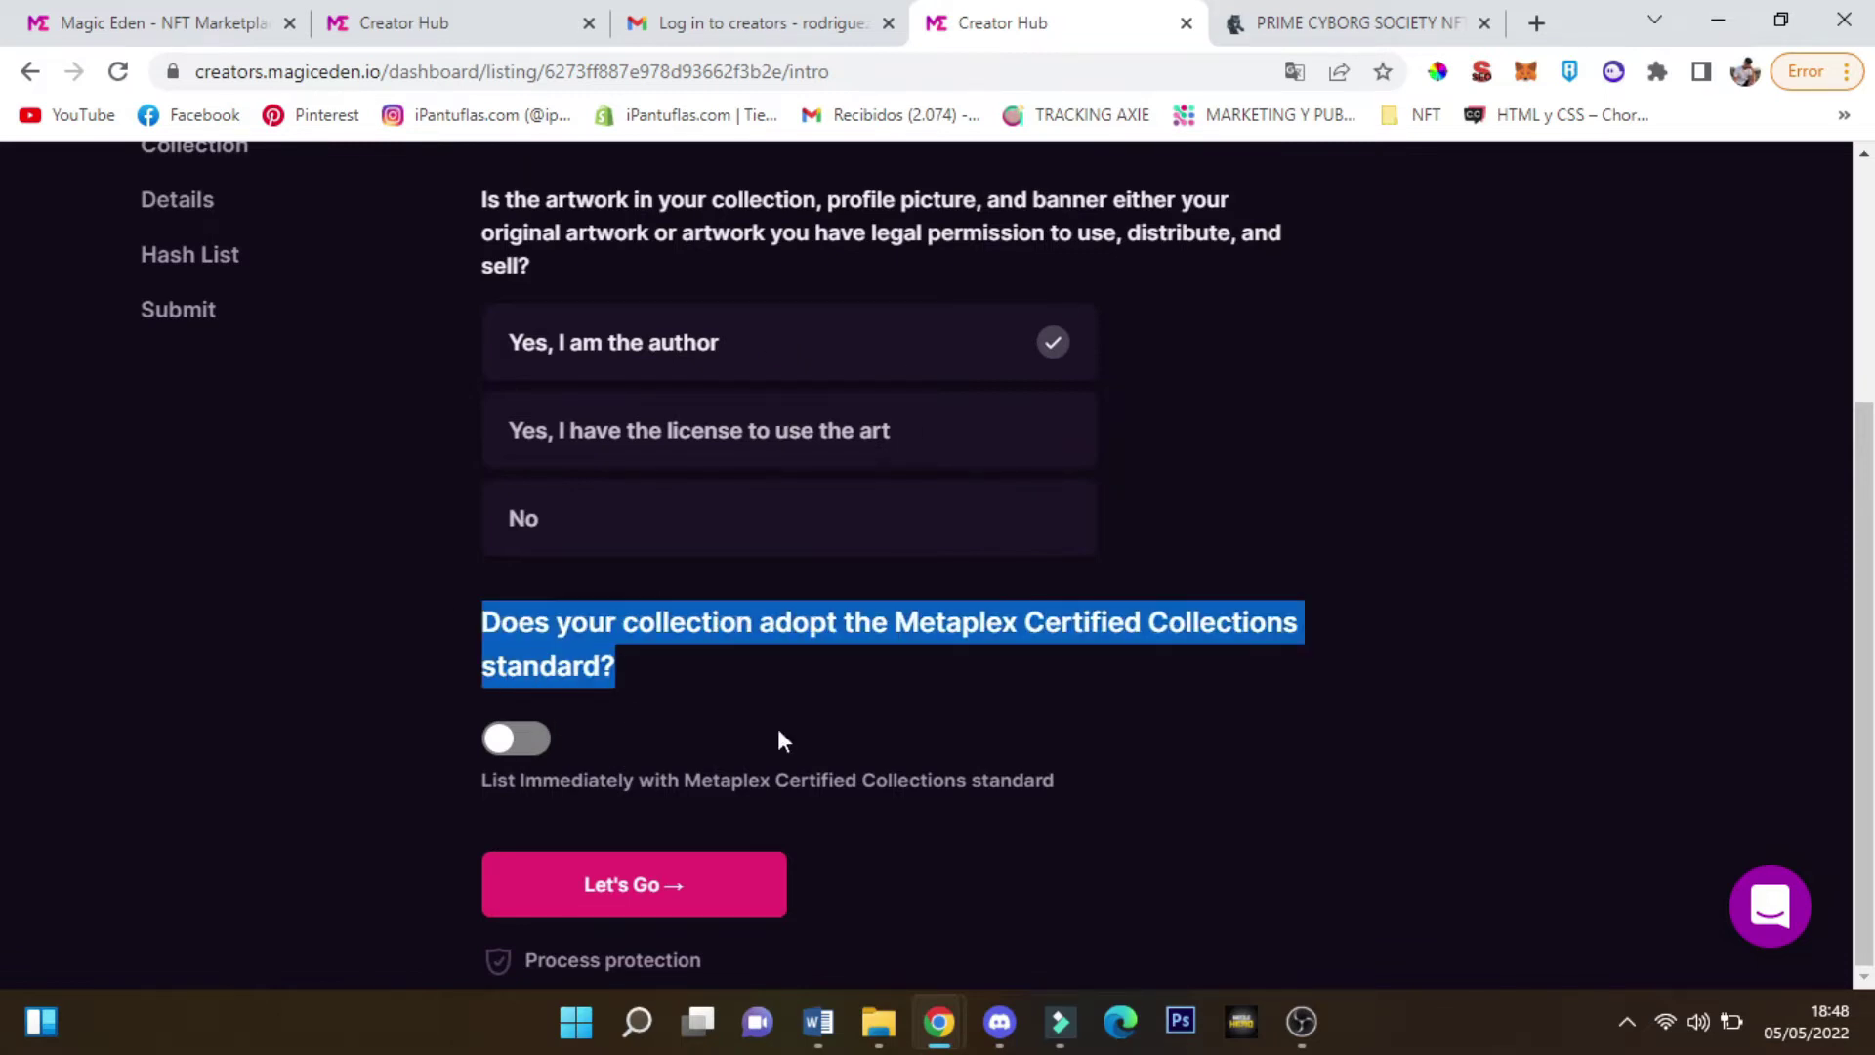
drag(633, 684, 598, 667)
drag(554, 630, 670, 670)
click(652, 653)
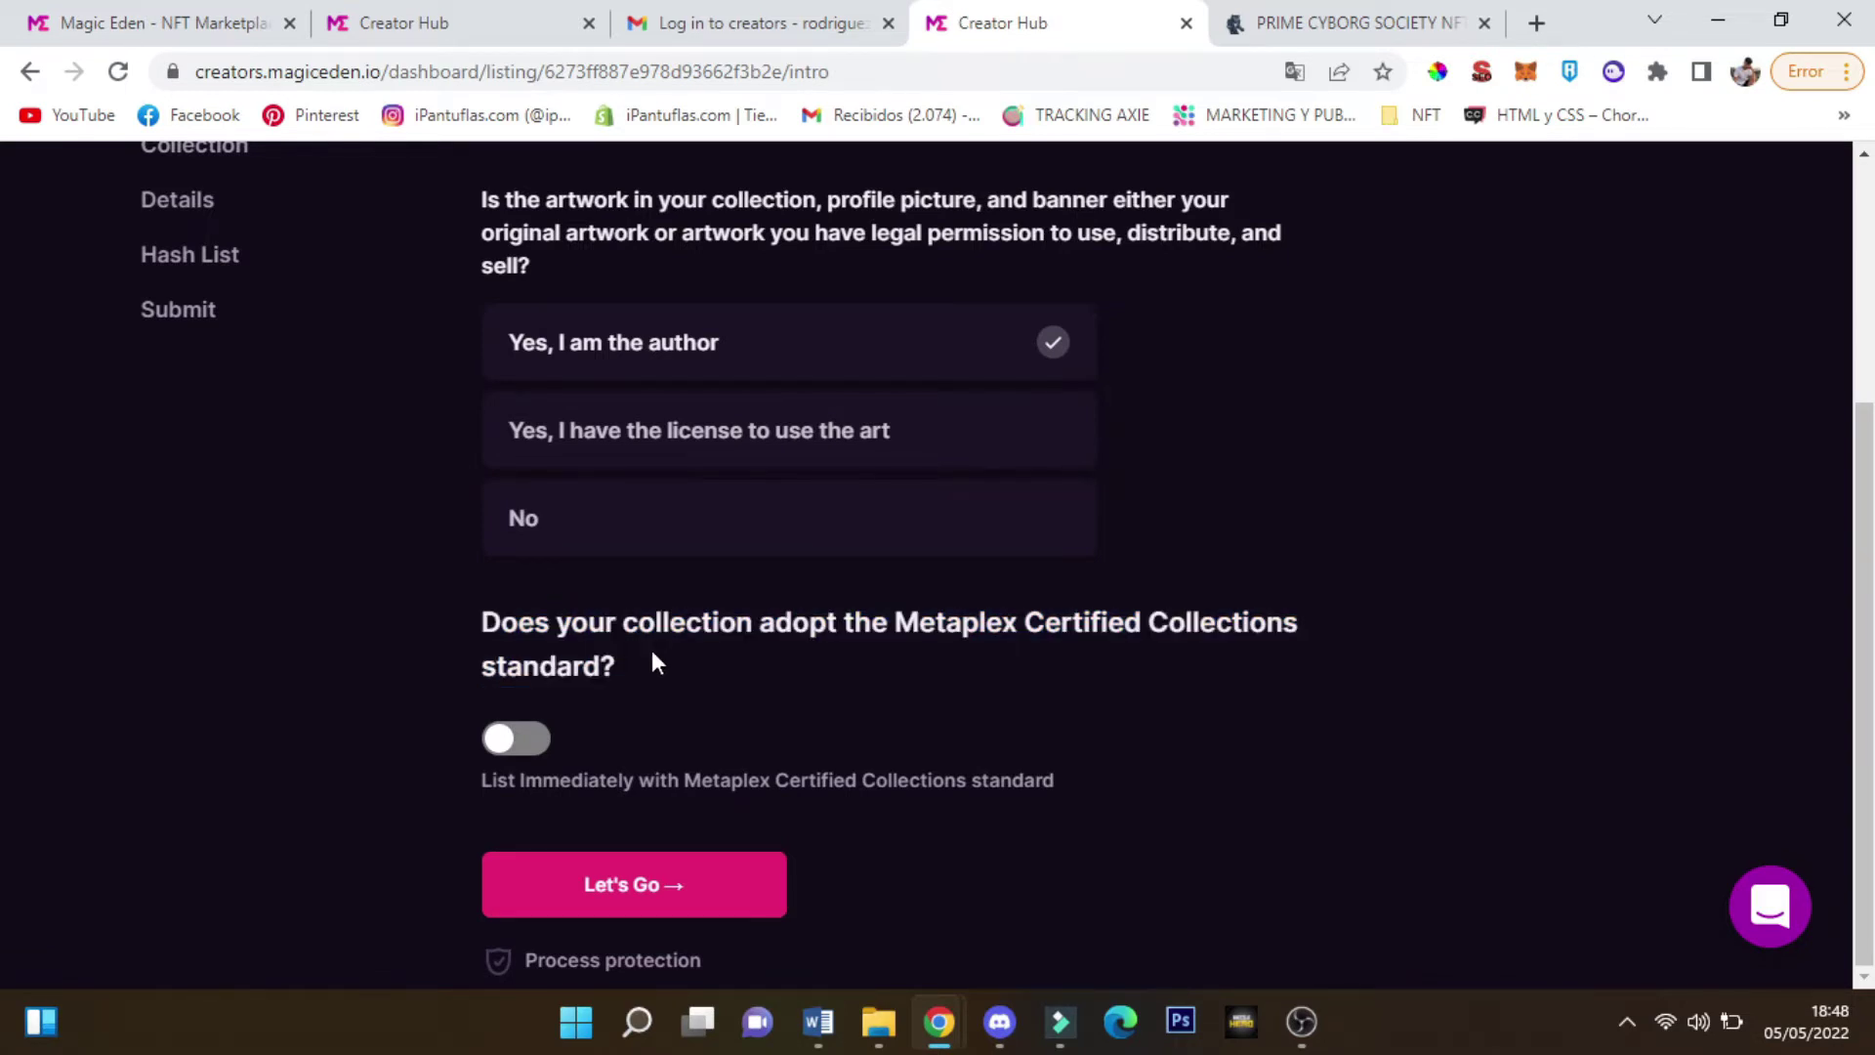
click(514, 739)
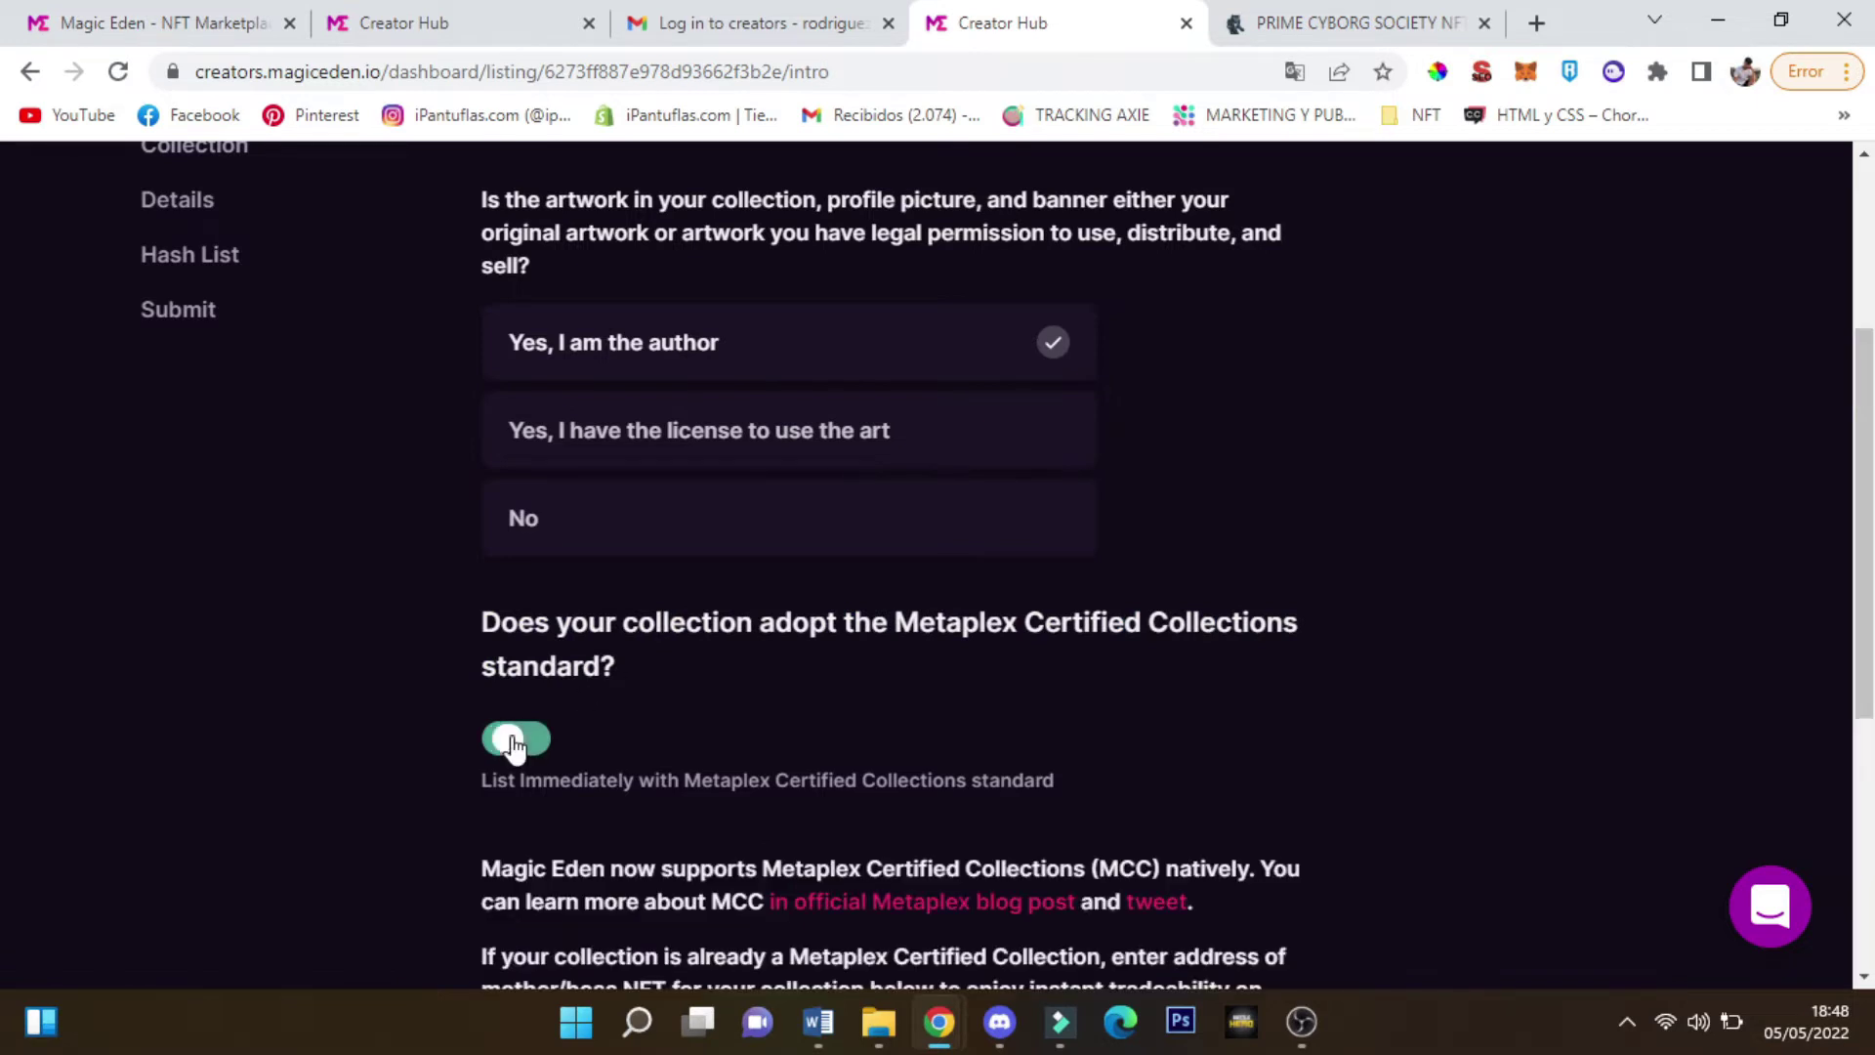
scroll(728, 742, down, 3)
scroll(718, 793, down, 3)
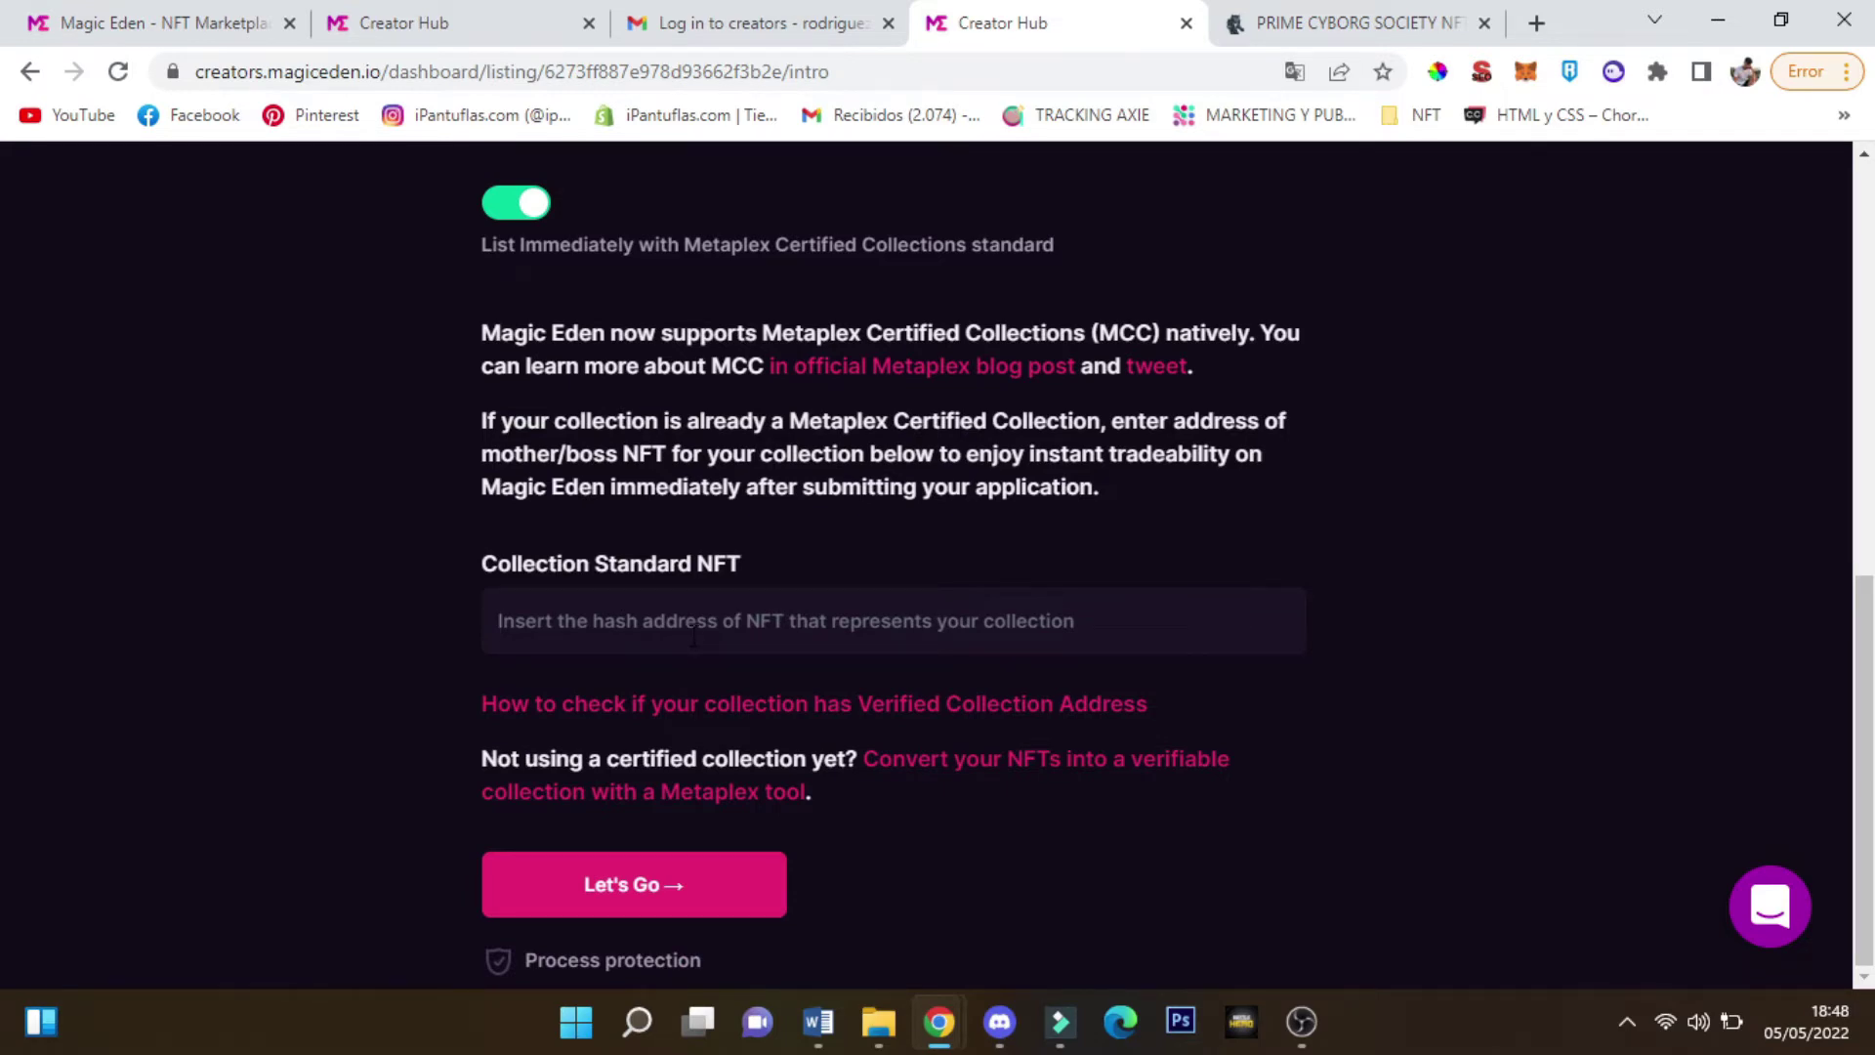
scroll(693, 640, up, 3)
scroll(917, 596, down, 3)
scroll(712, 758, up, 3)
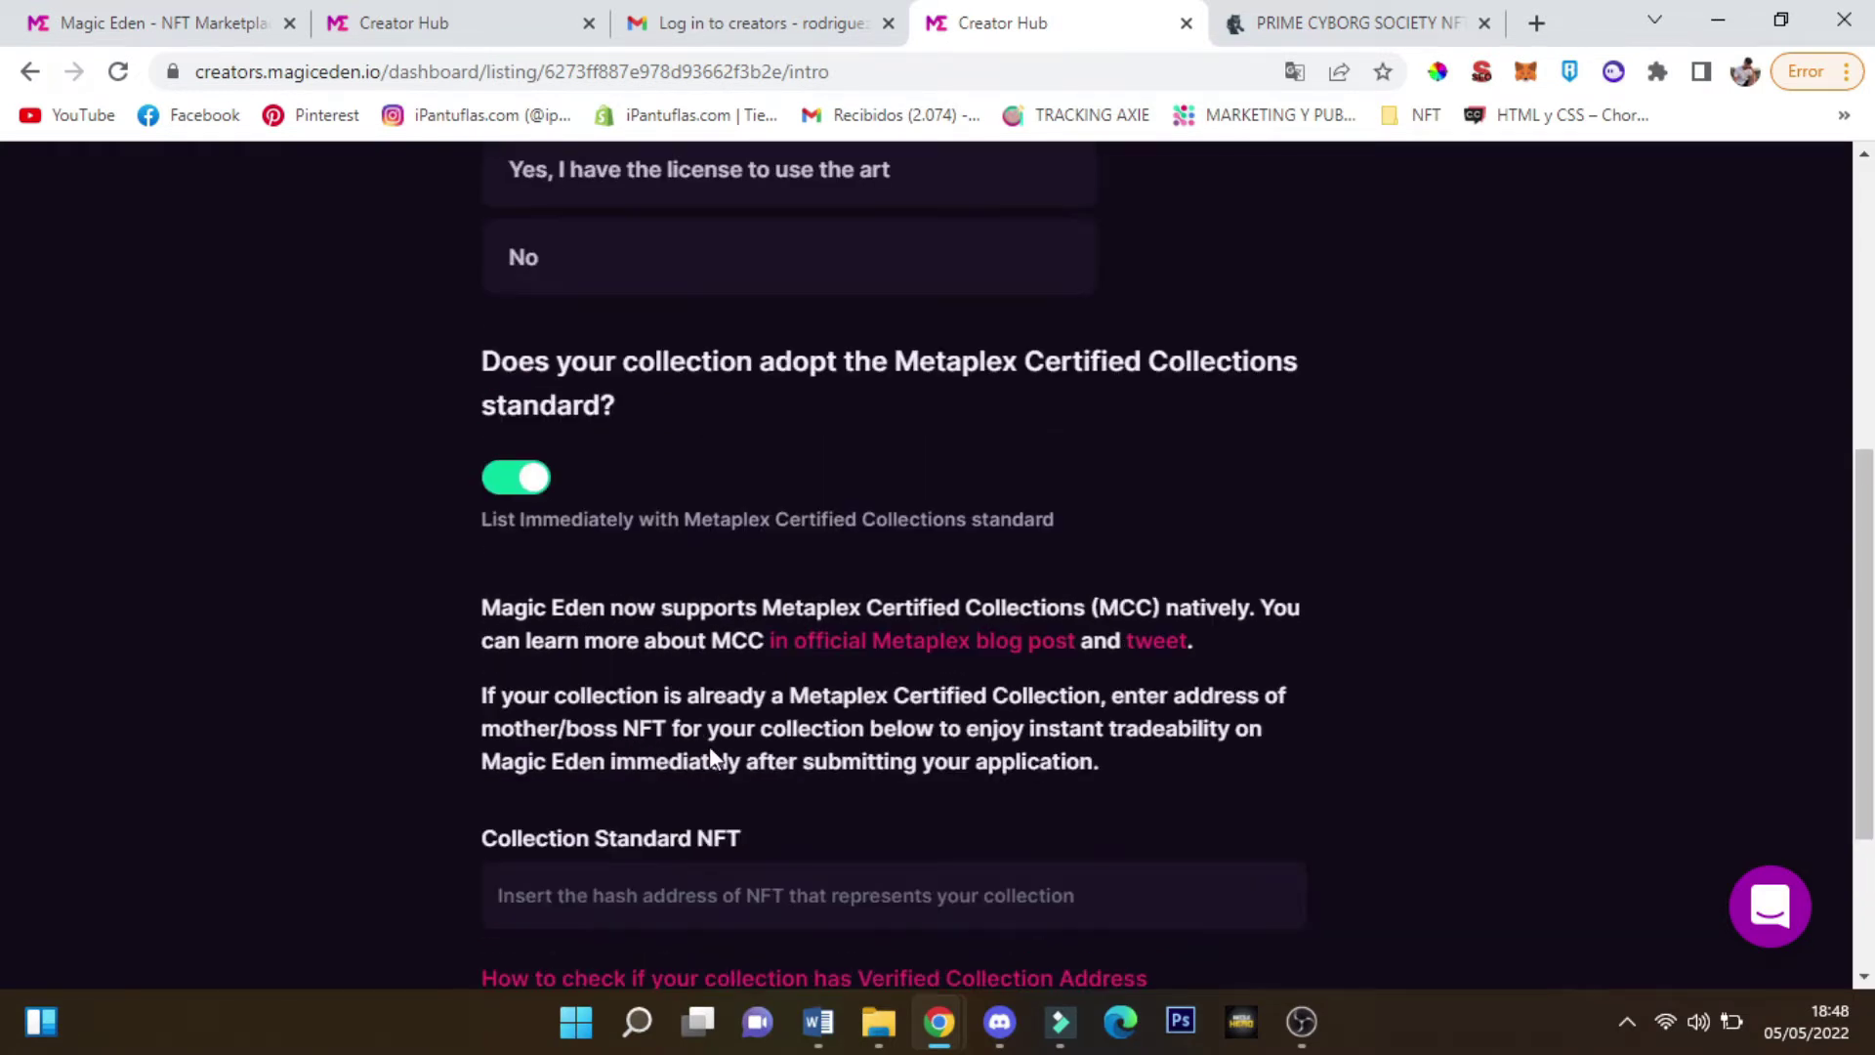
scroll(733, 782, down, 3)
scroll(632, 540, up, 3)
scroll(575, 695, down, 3)
scroll(574, 696, down, 1)
click(770, 621)
scroll(631, 819, up, 9)
scroll(292, 508, down, 9)
click(641, 903)
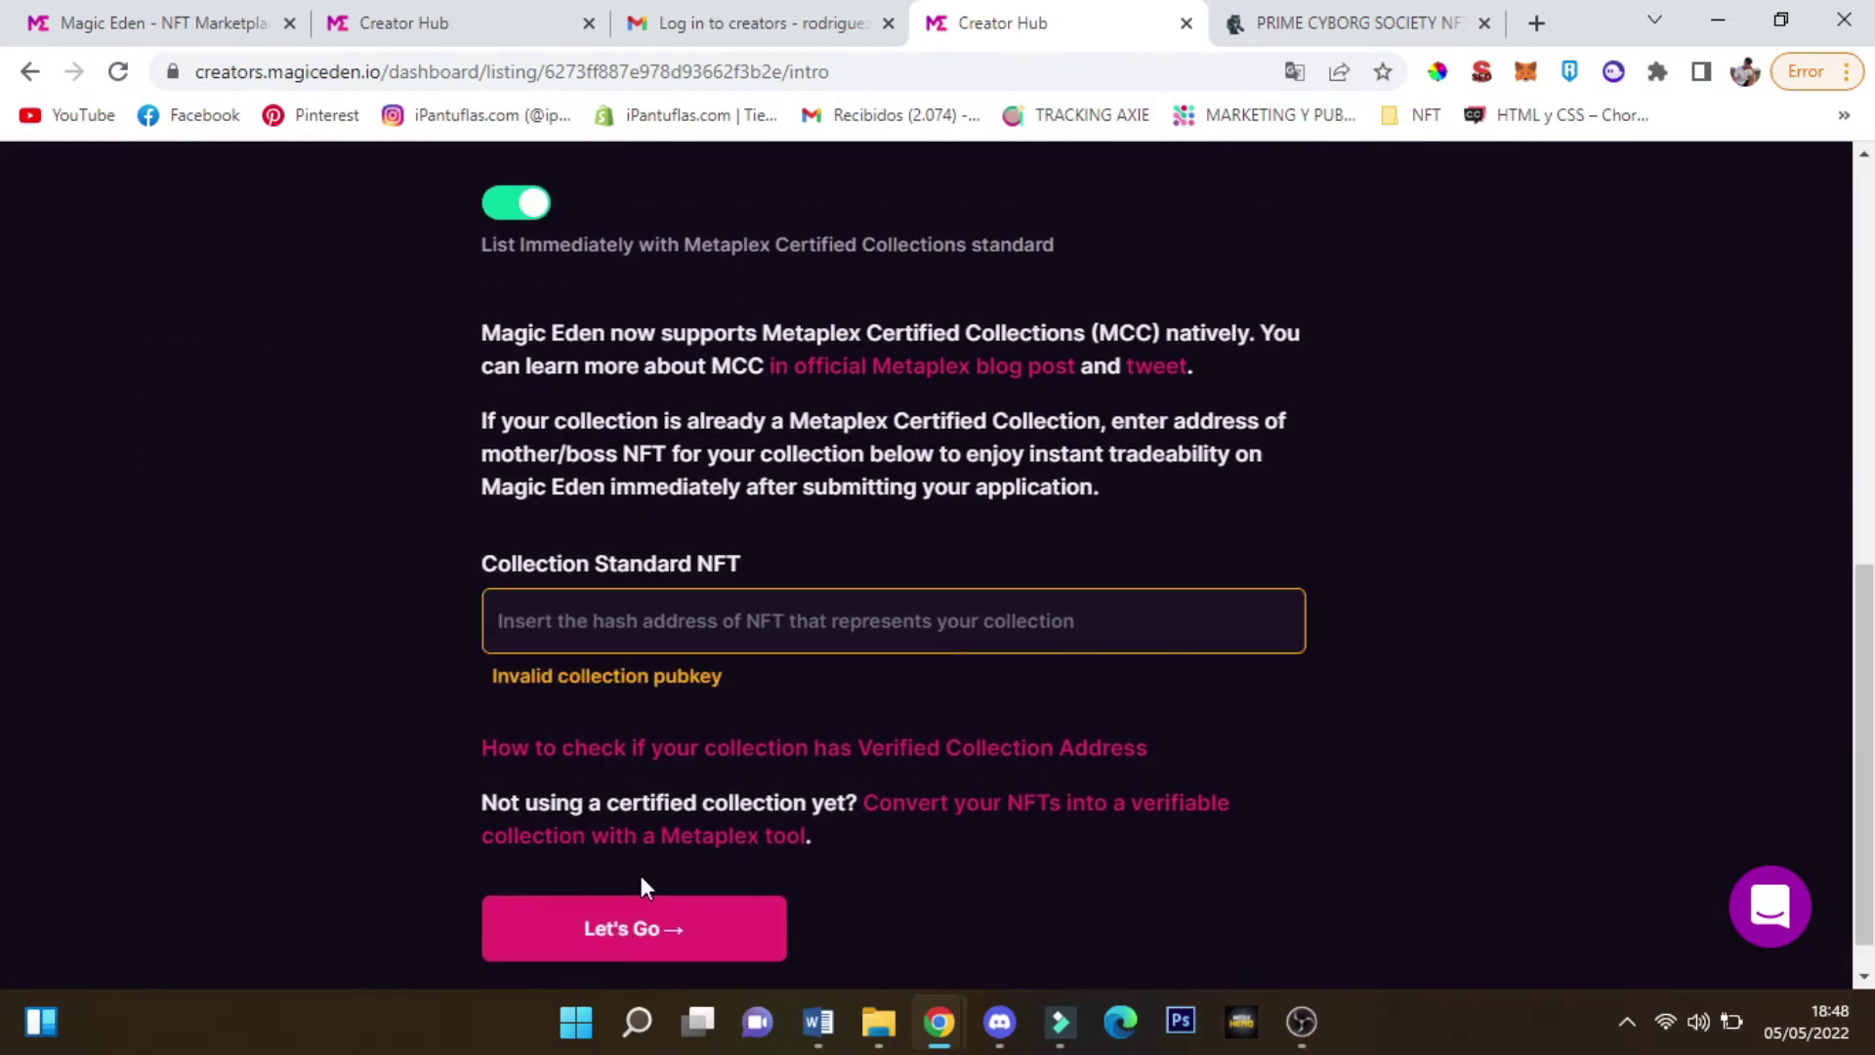
click(516, 203)
Proceed to Collection Info and enter 'Prime Cyborg Society' as the Collection Name
click(697, 863)
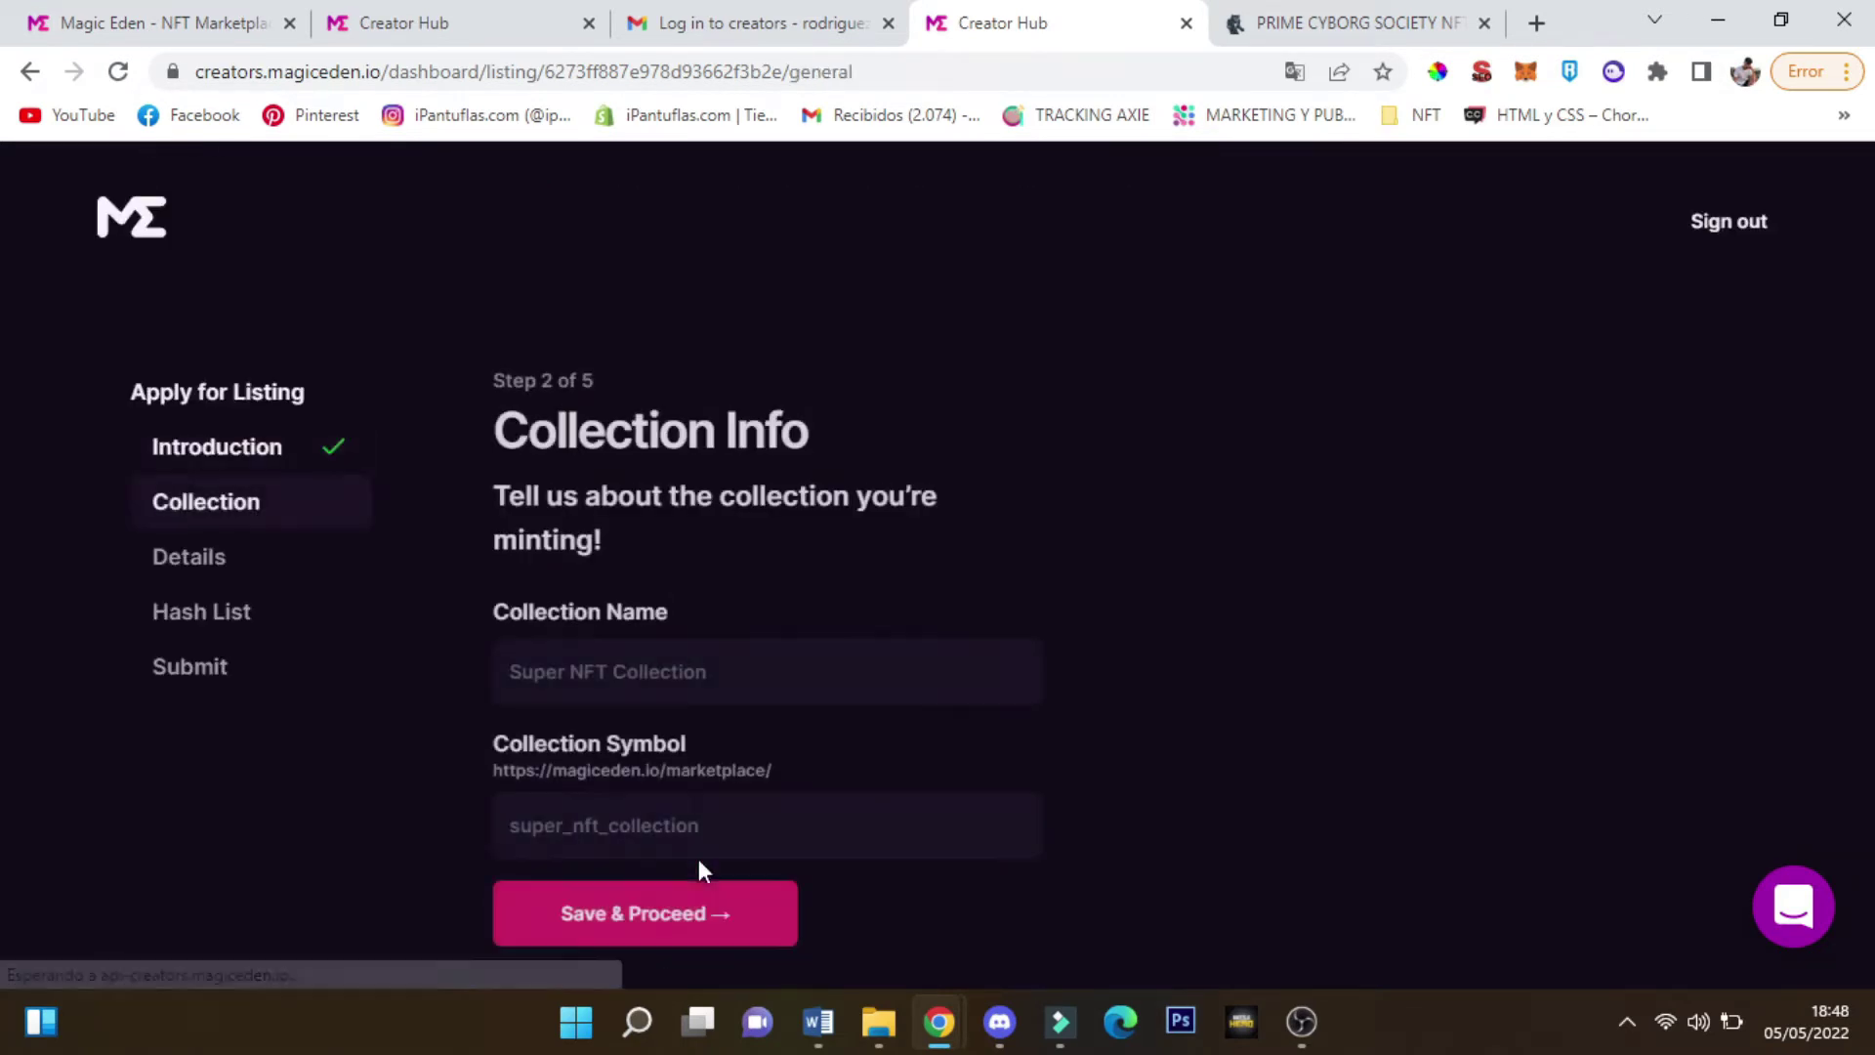
click(641, 652)
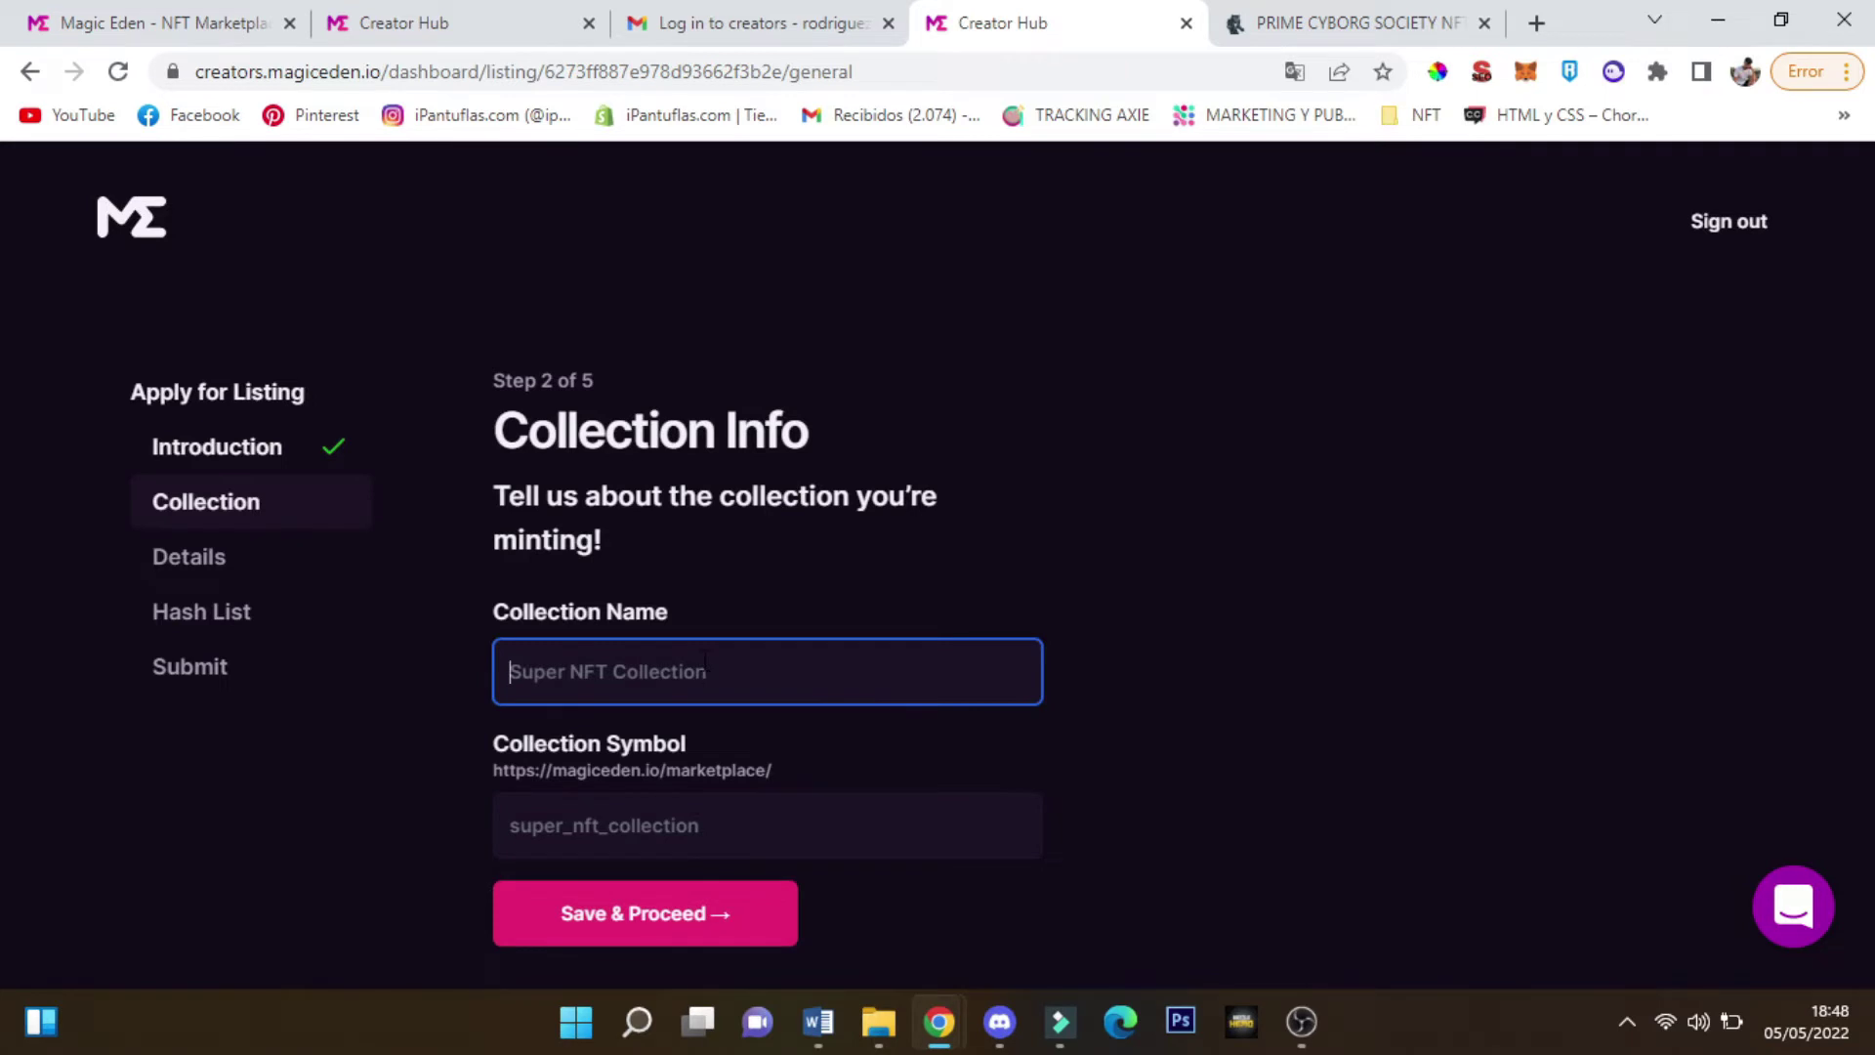
text(Prime Cyborg Society)
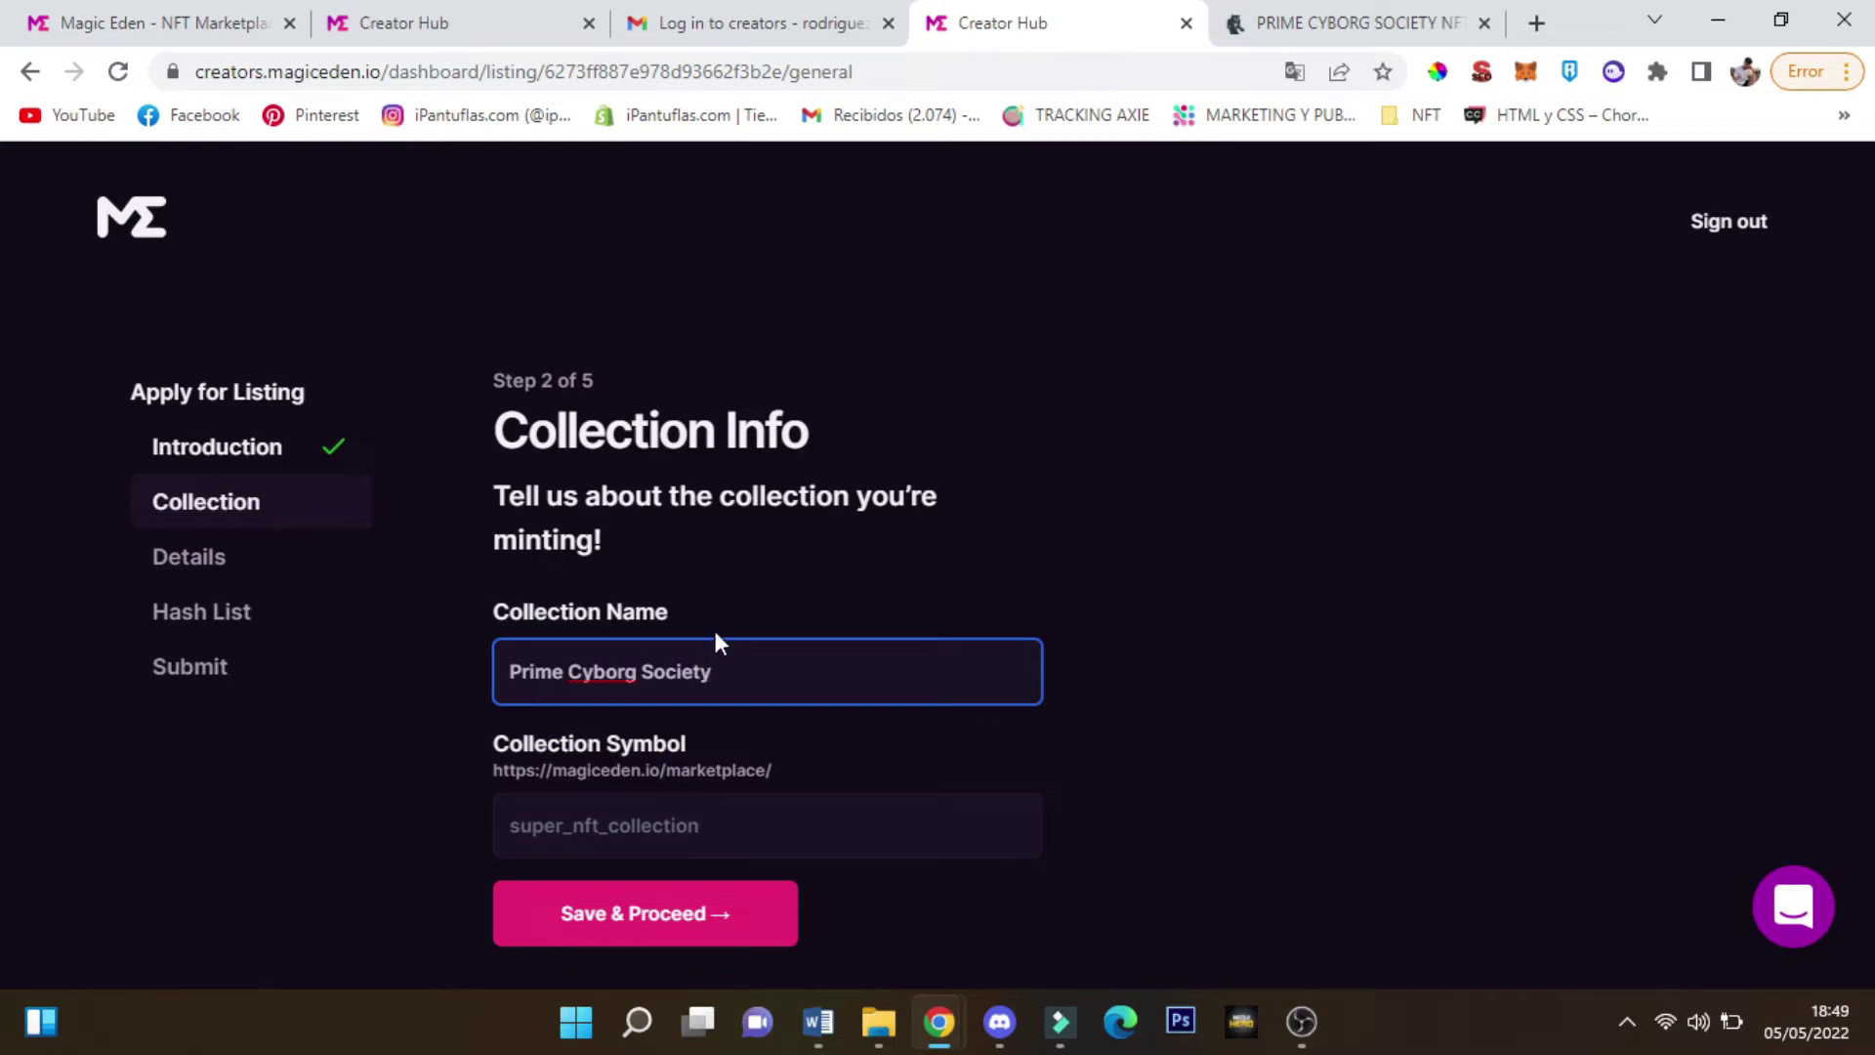
key(Tab)
Switch back to the Magic Eden marketplace drops tab
drag(630, 771, 774, 776)
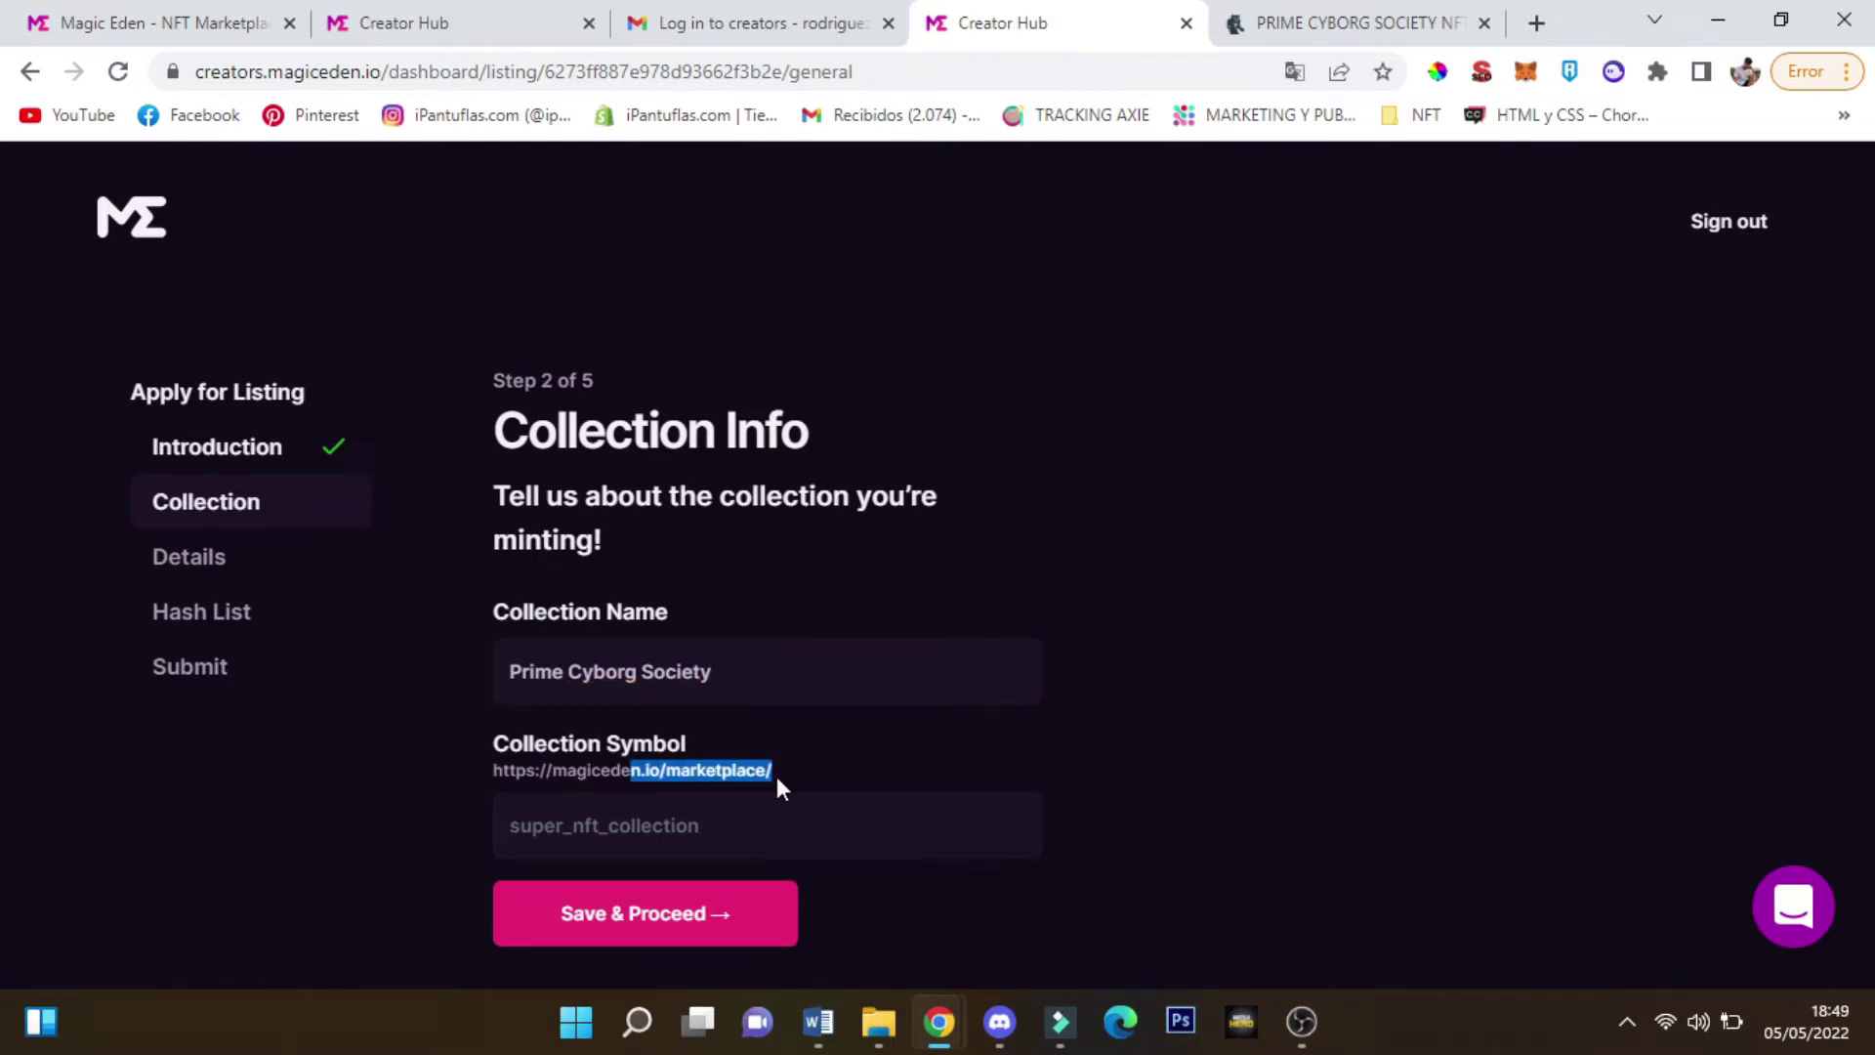
click(284, 19)
drag(283, 20, 752, 22)
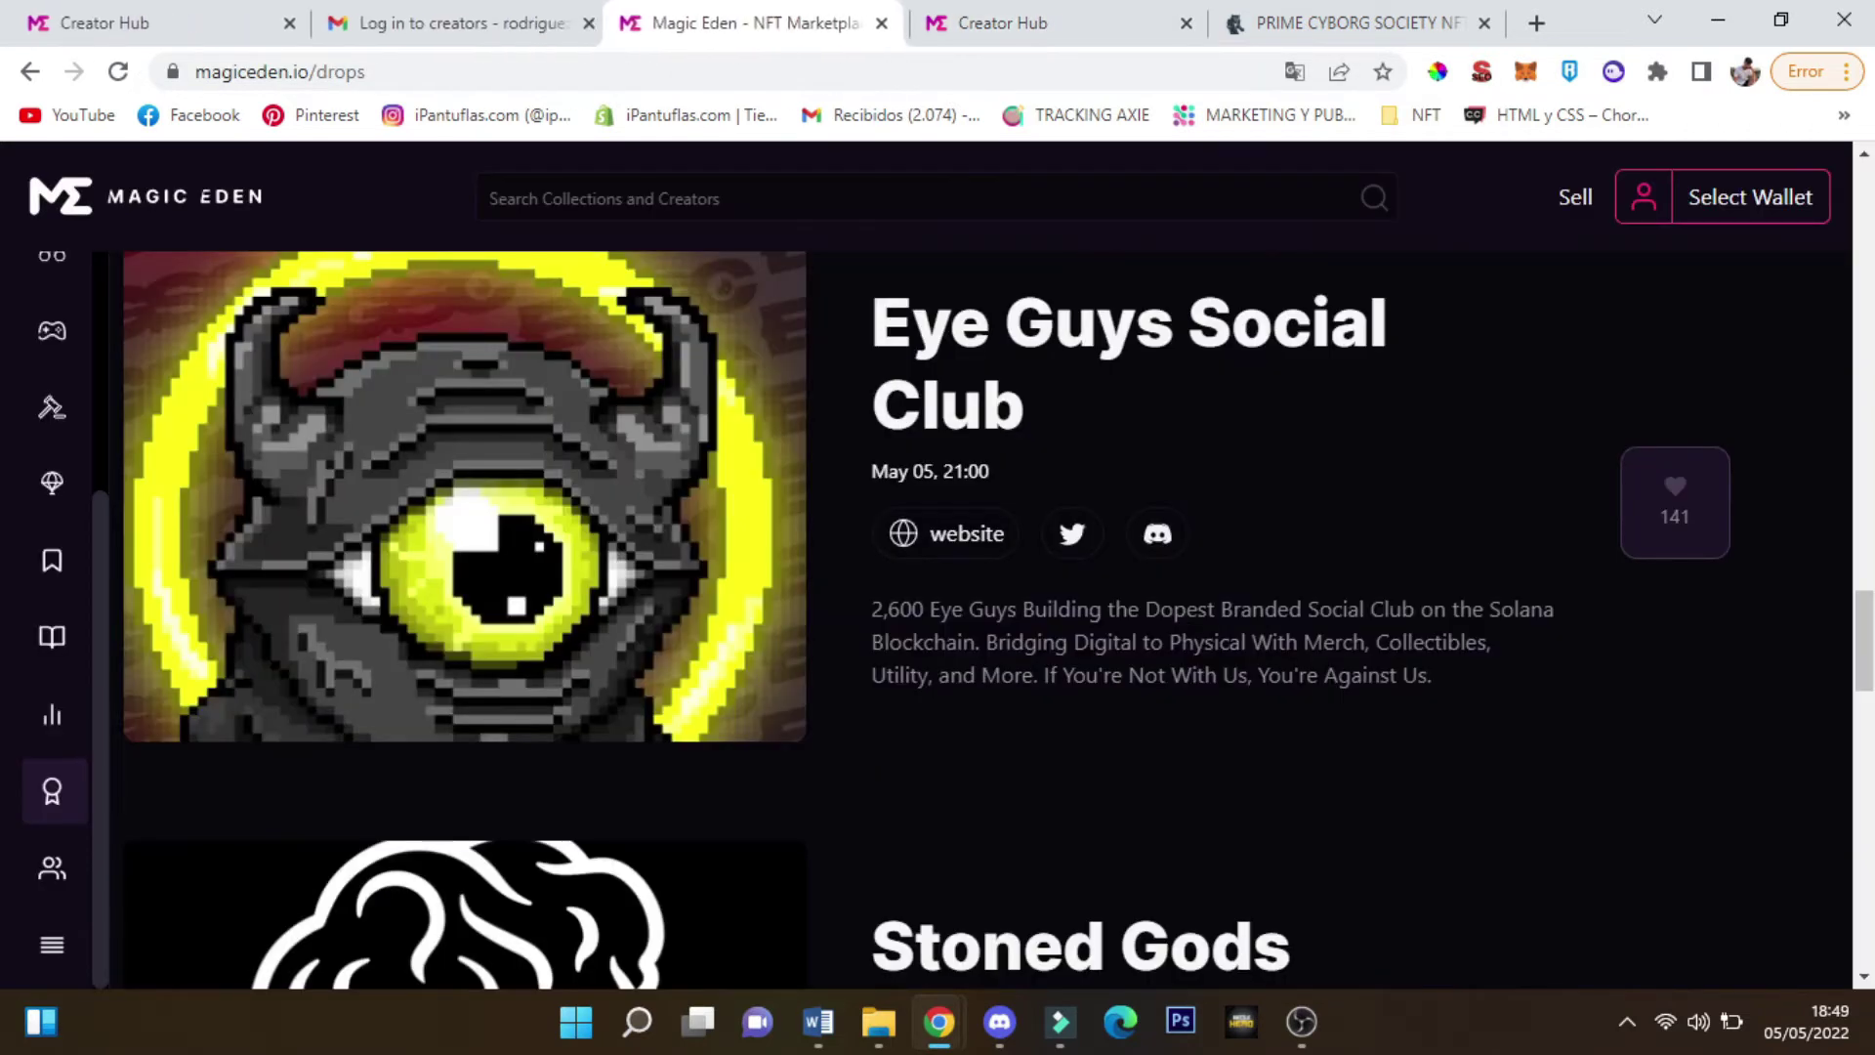
Open Okay Bears from Popular collections and check the okay_bears part of its address
scroll(107, 484, up, 10)
mouse_move(73, 361)
click(147, 372)
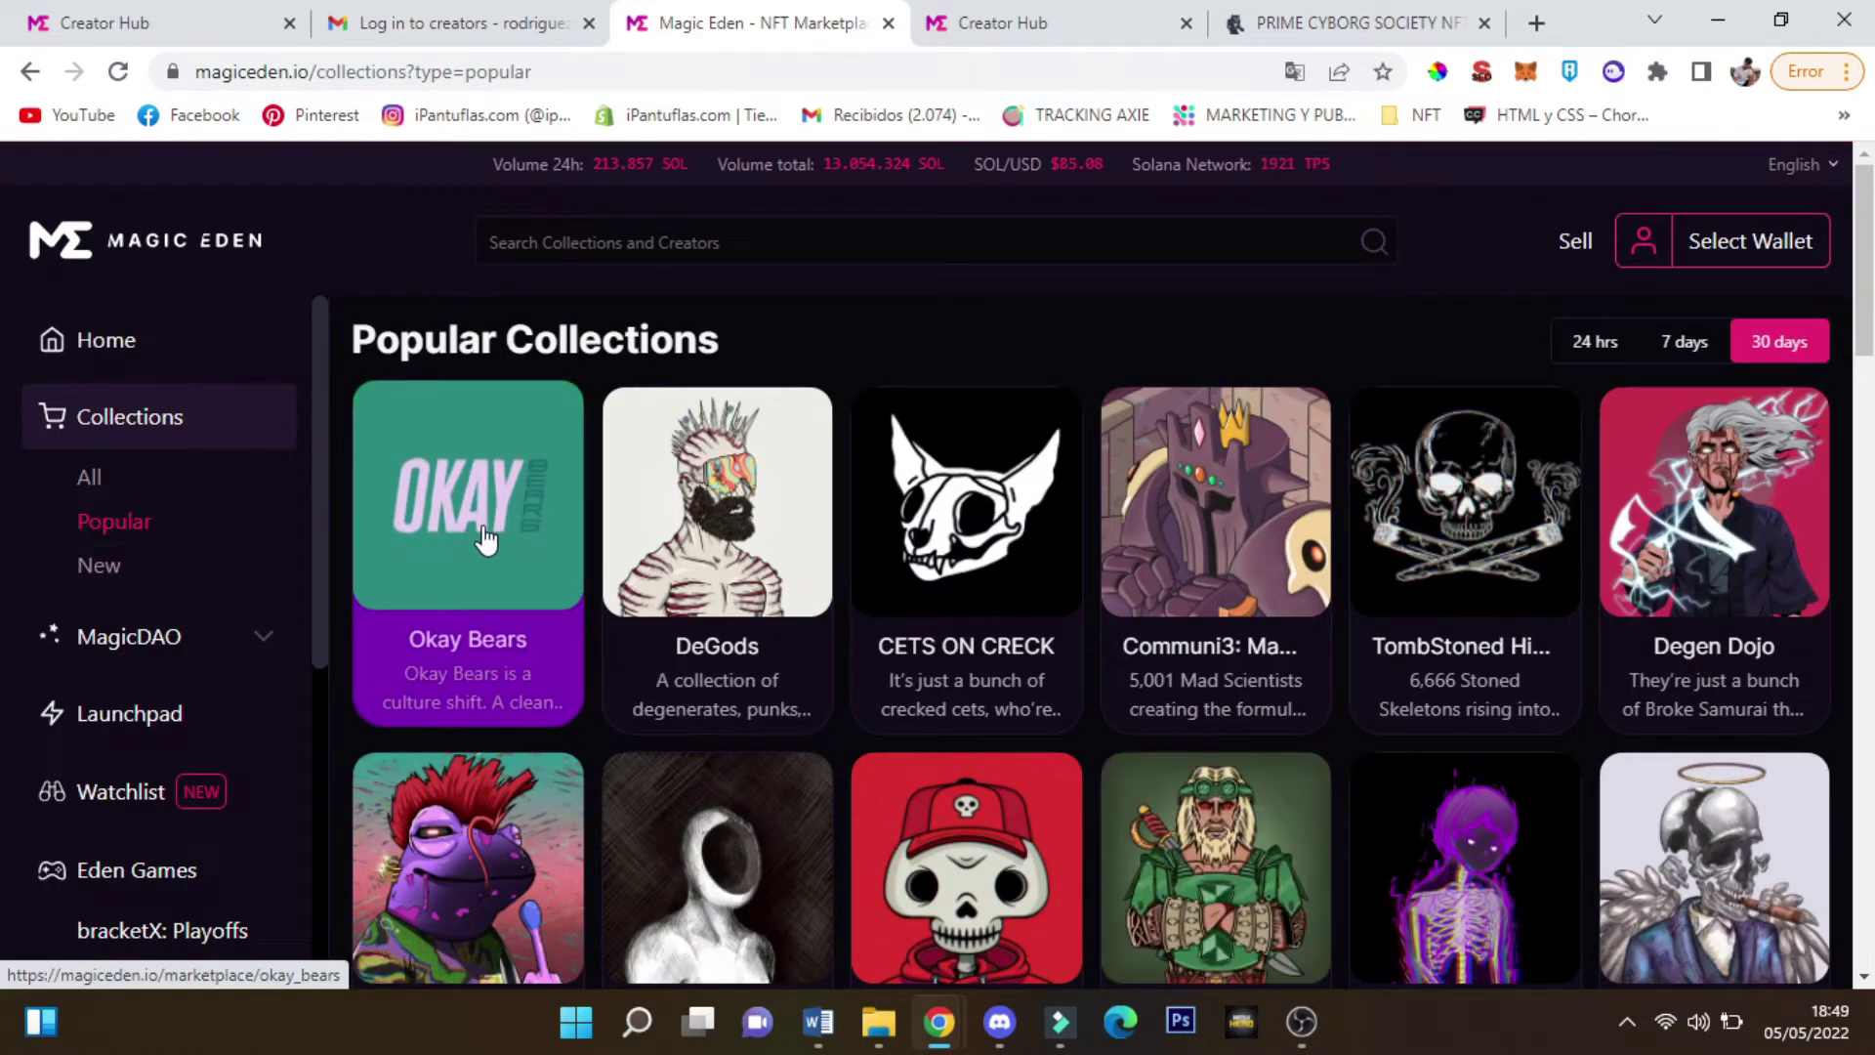
click(480, 532)
click(1015, 21)
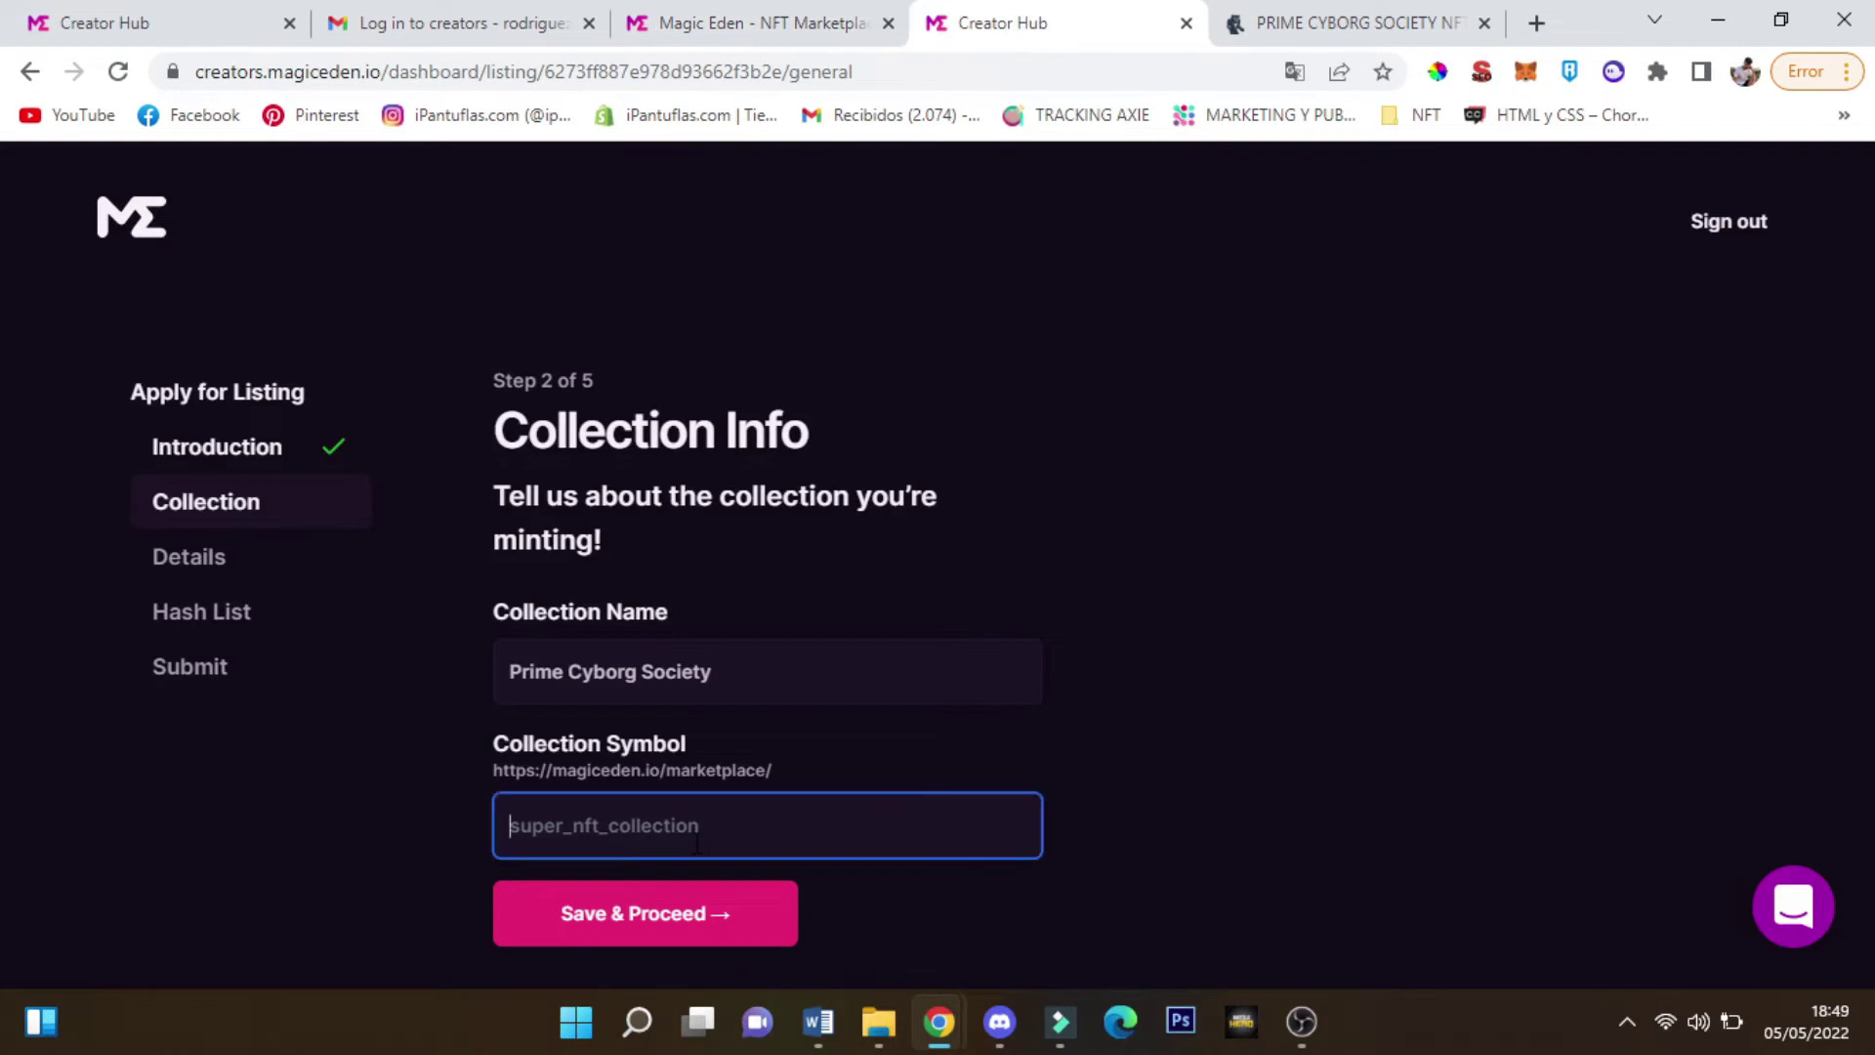
click(747, 22)
drag(427, 74, 525, 78)
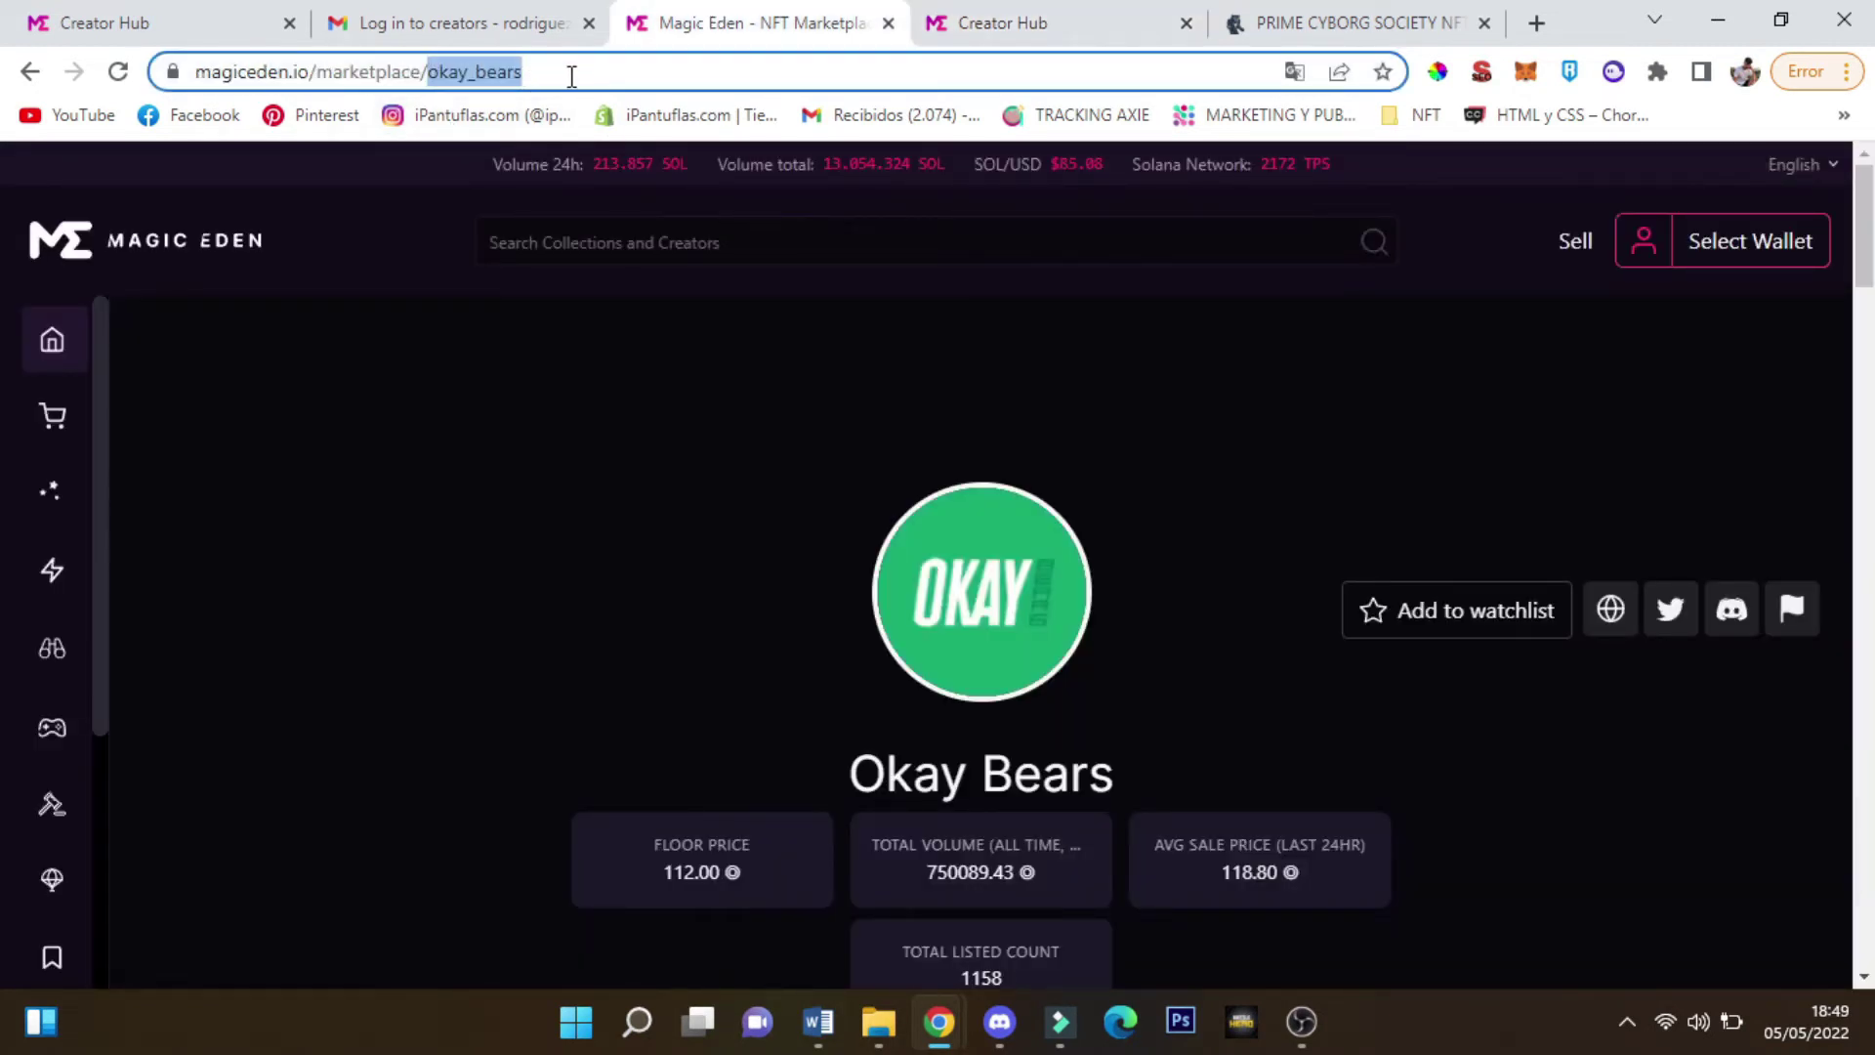
scroll(1021, 442, down, 3)
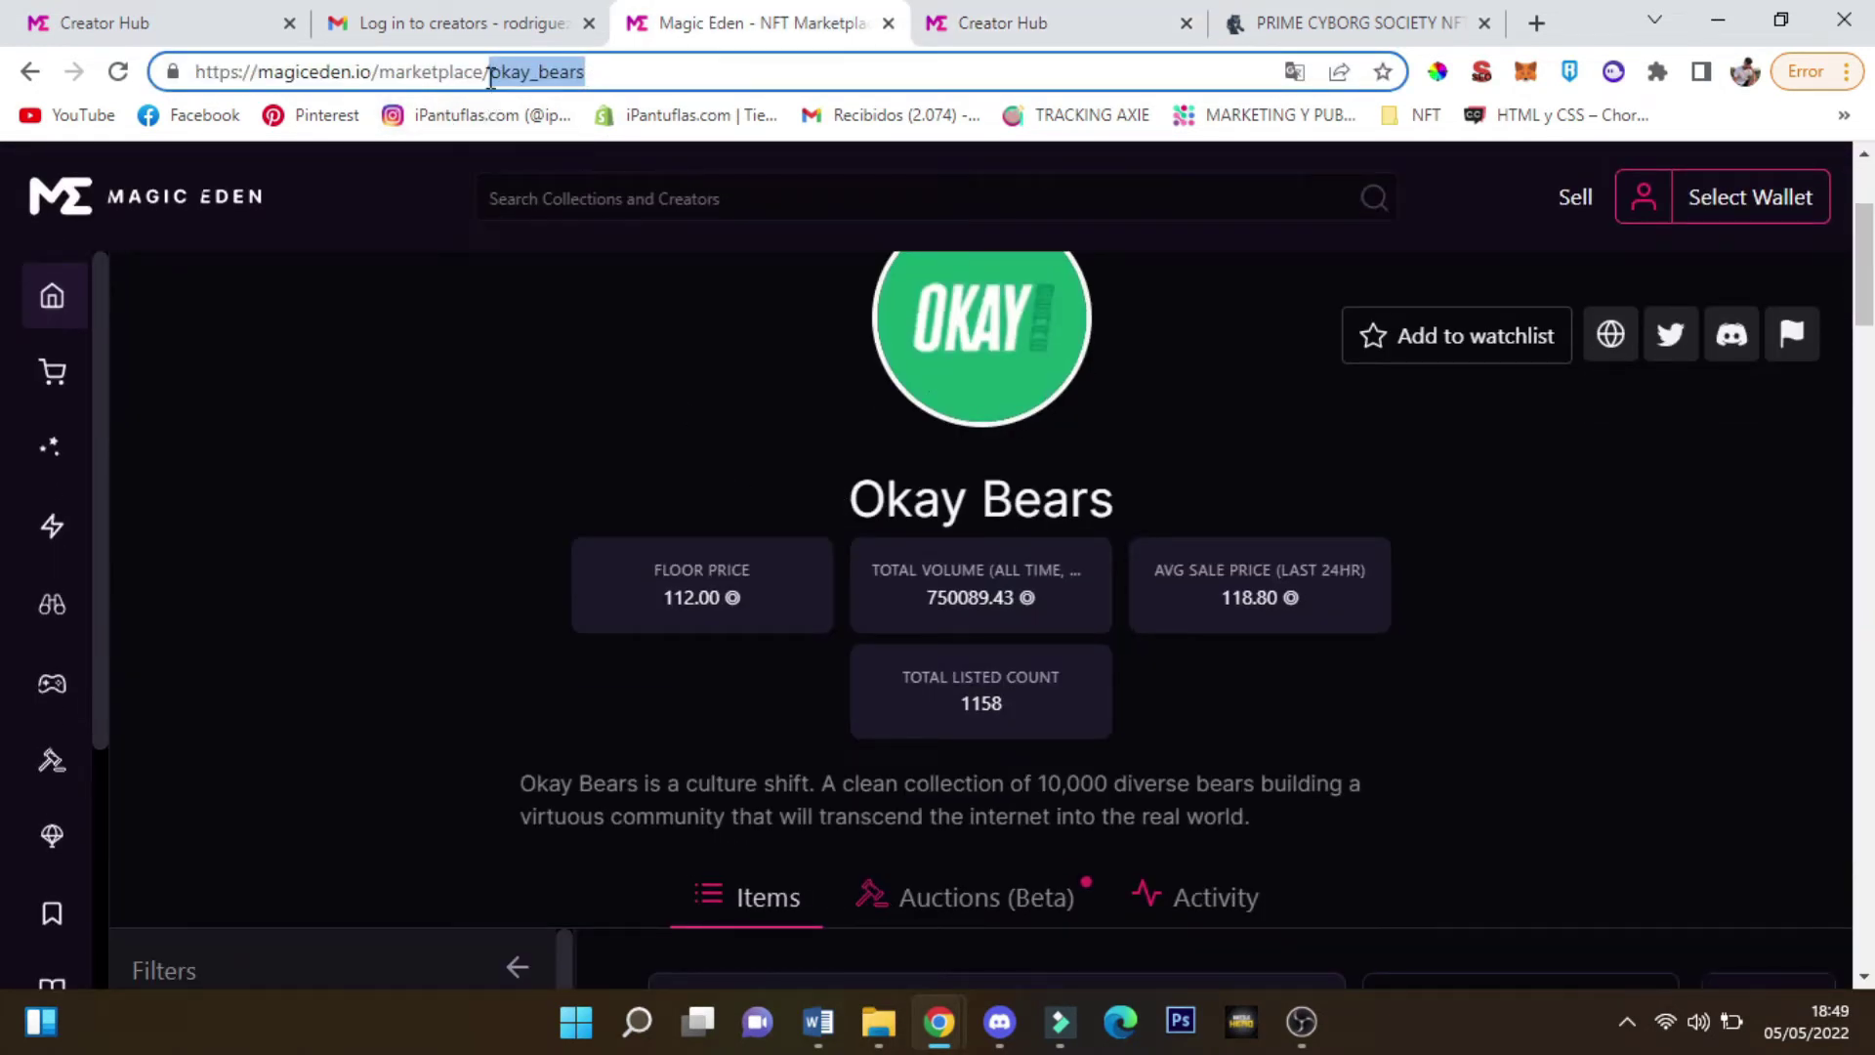
Enter prime_cyborg_society as the Collection Symbol and Save & Proceed to Details
key(ctrl+Tab)
text(prime-cyb)
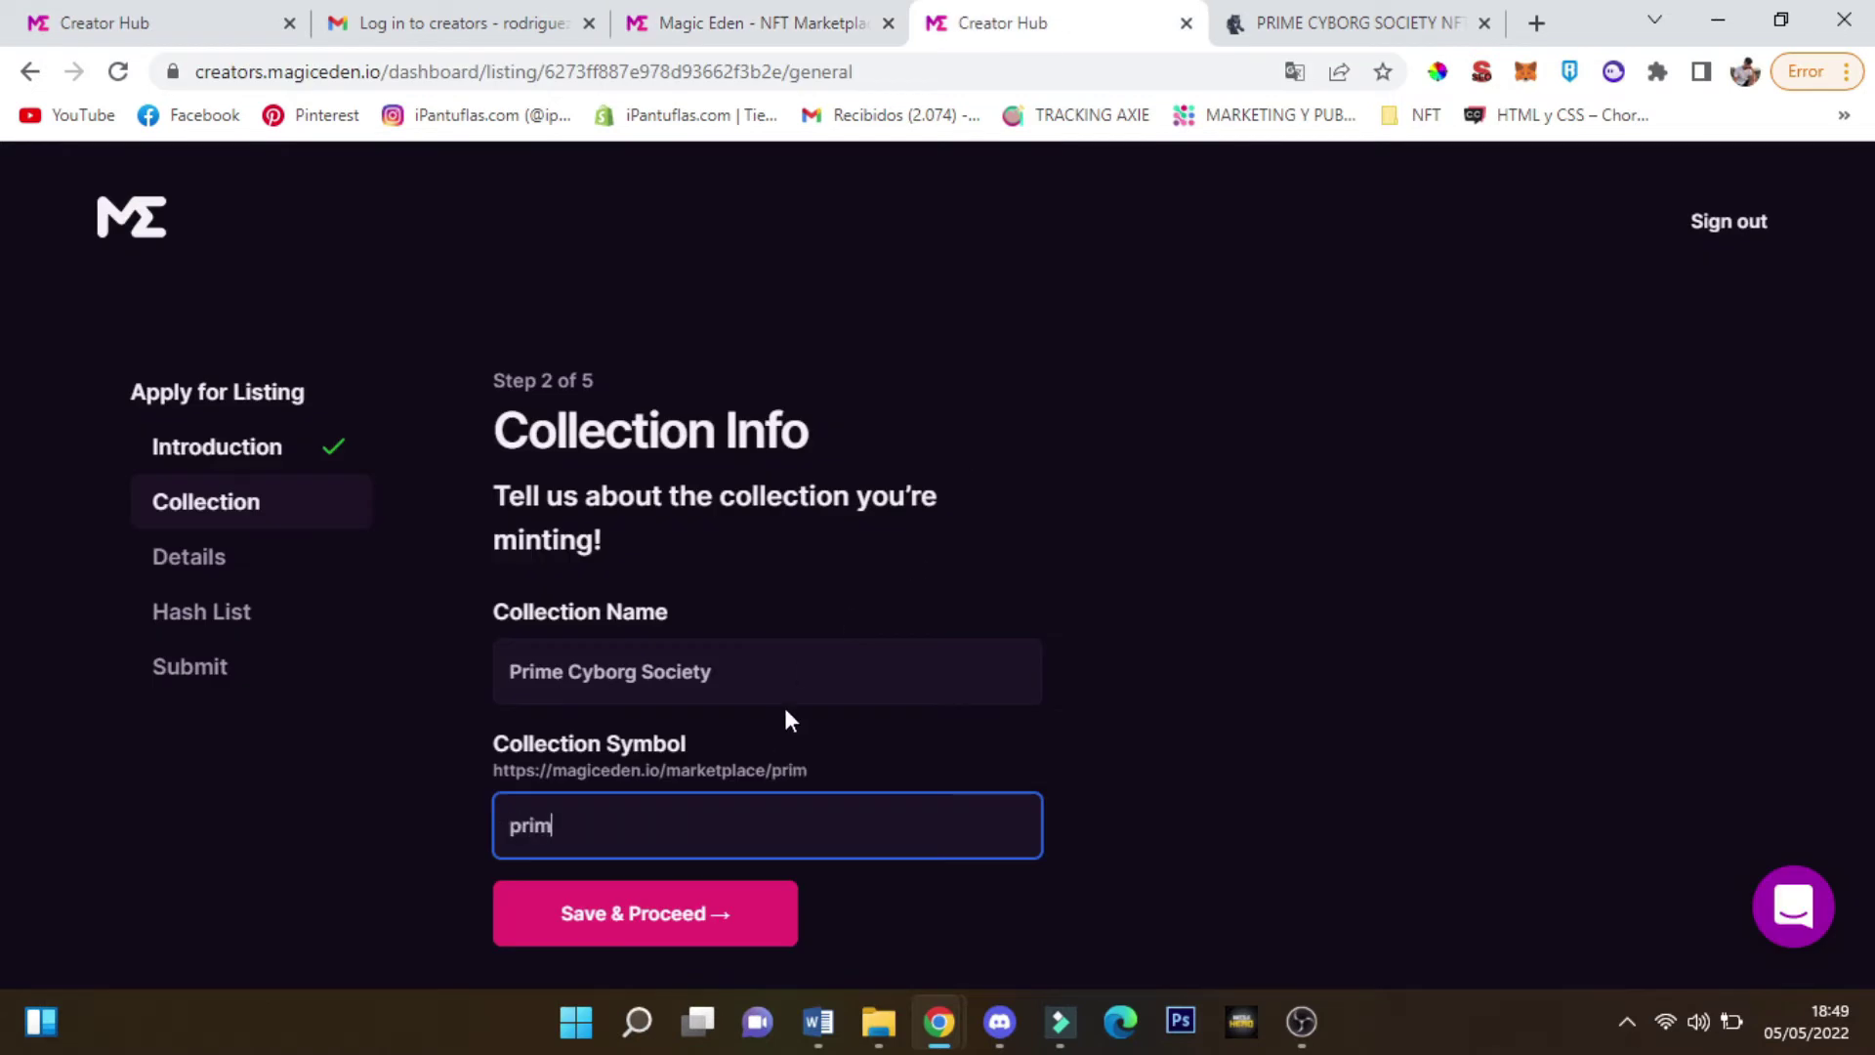
key(BackSpace)
key(BackSpace)
key(BackSpace)
key(BackSpace)
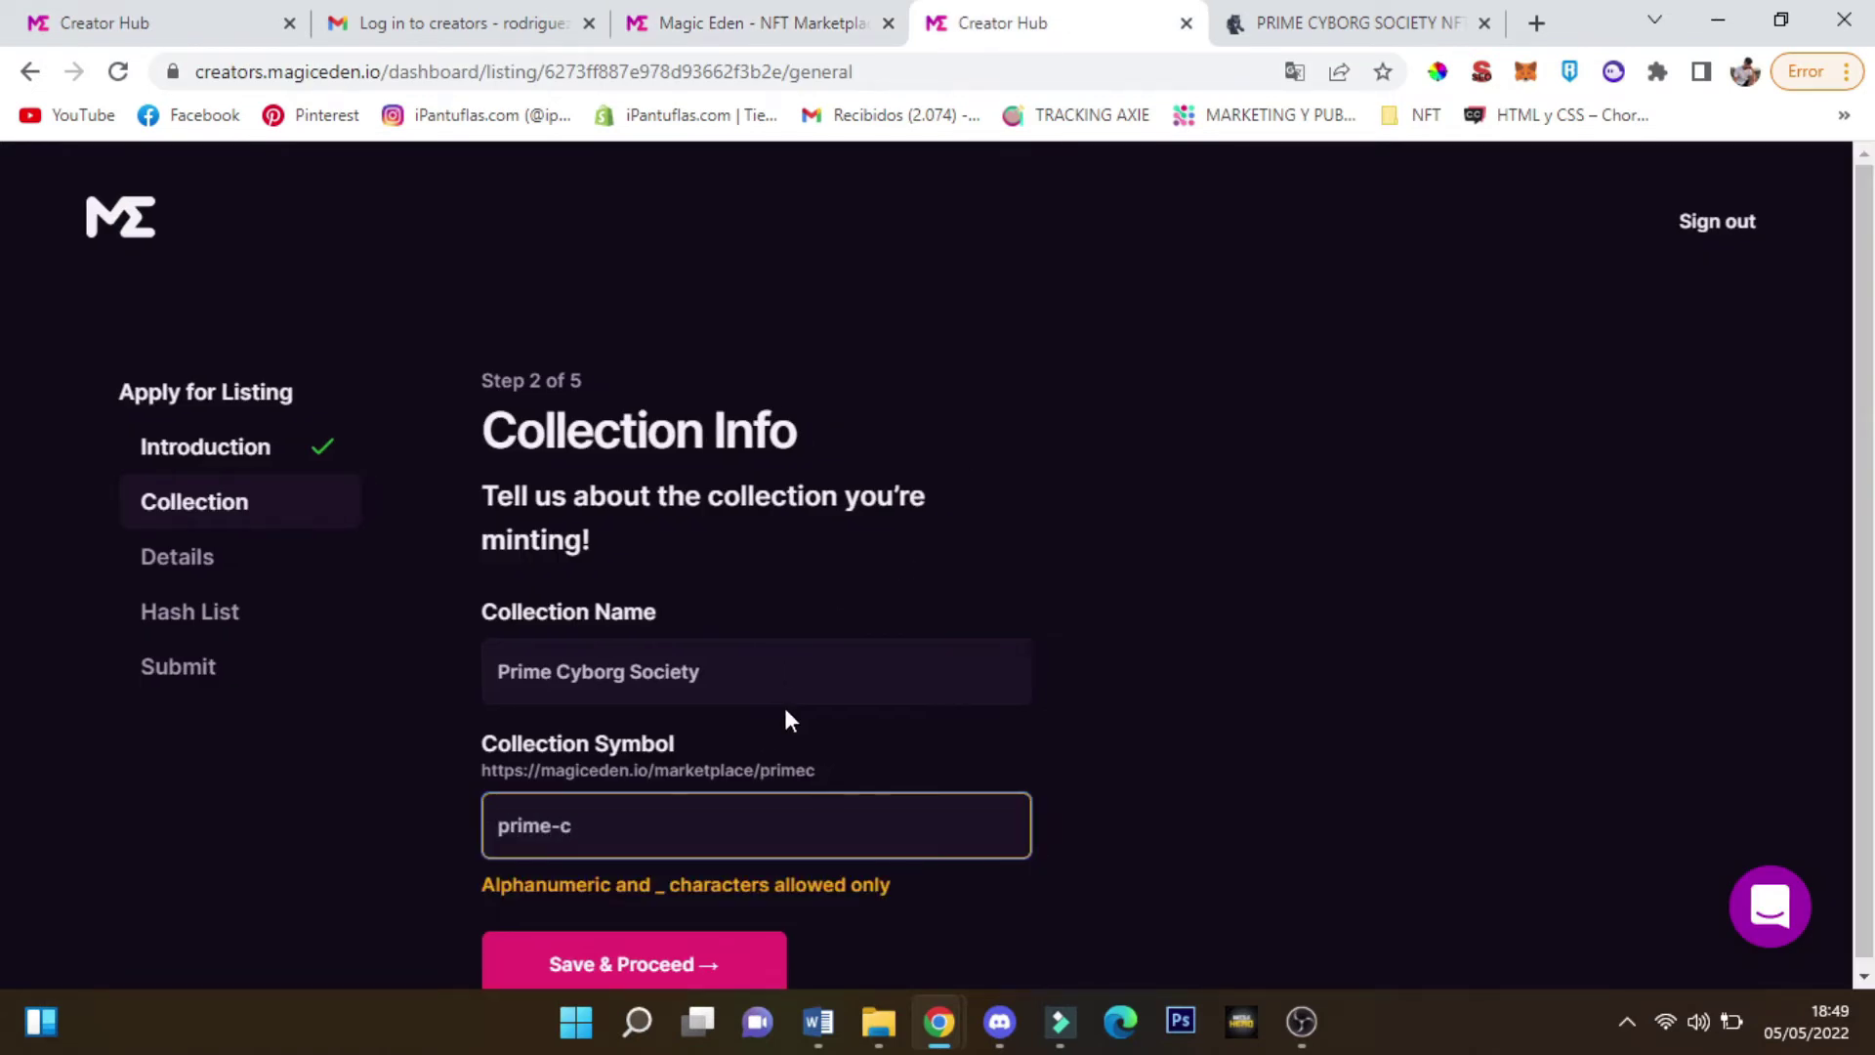
text(_cyborg_society)
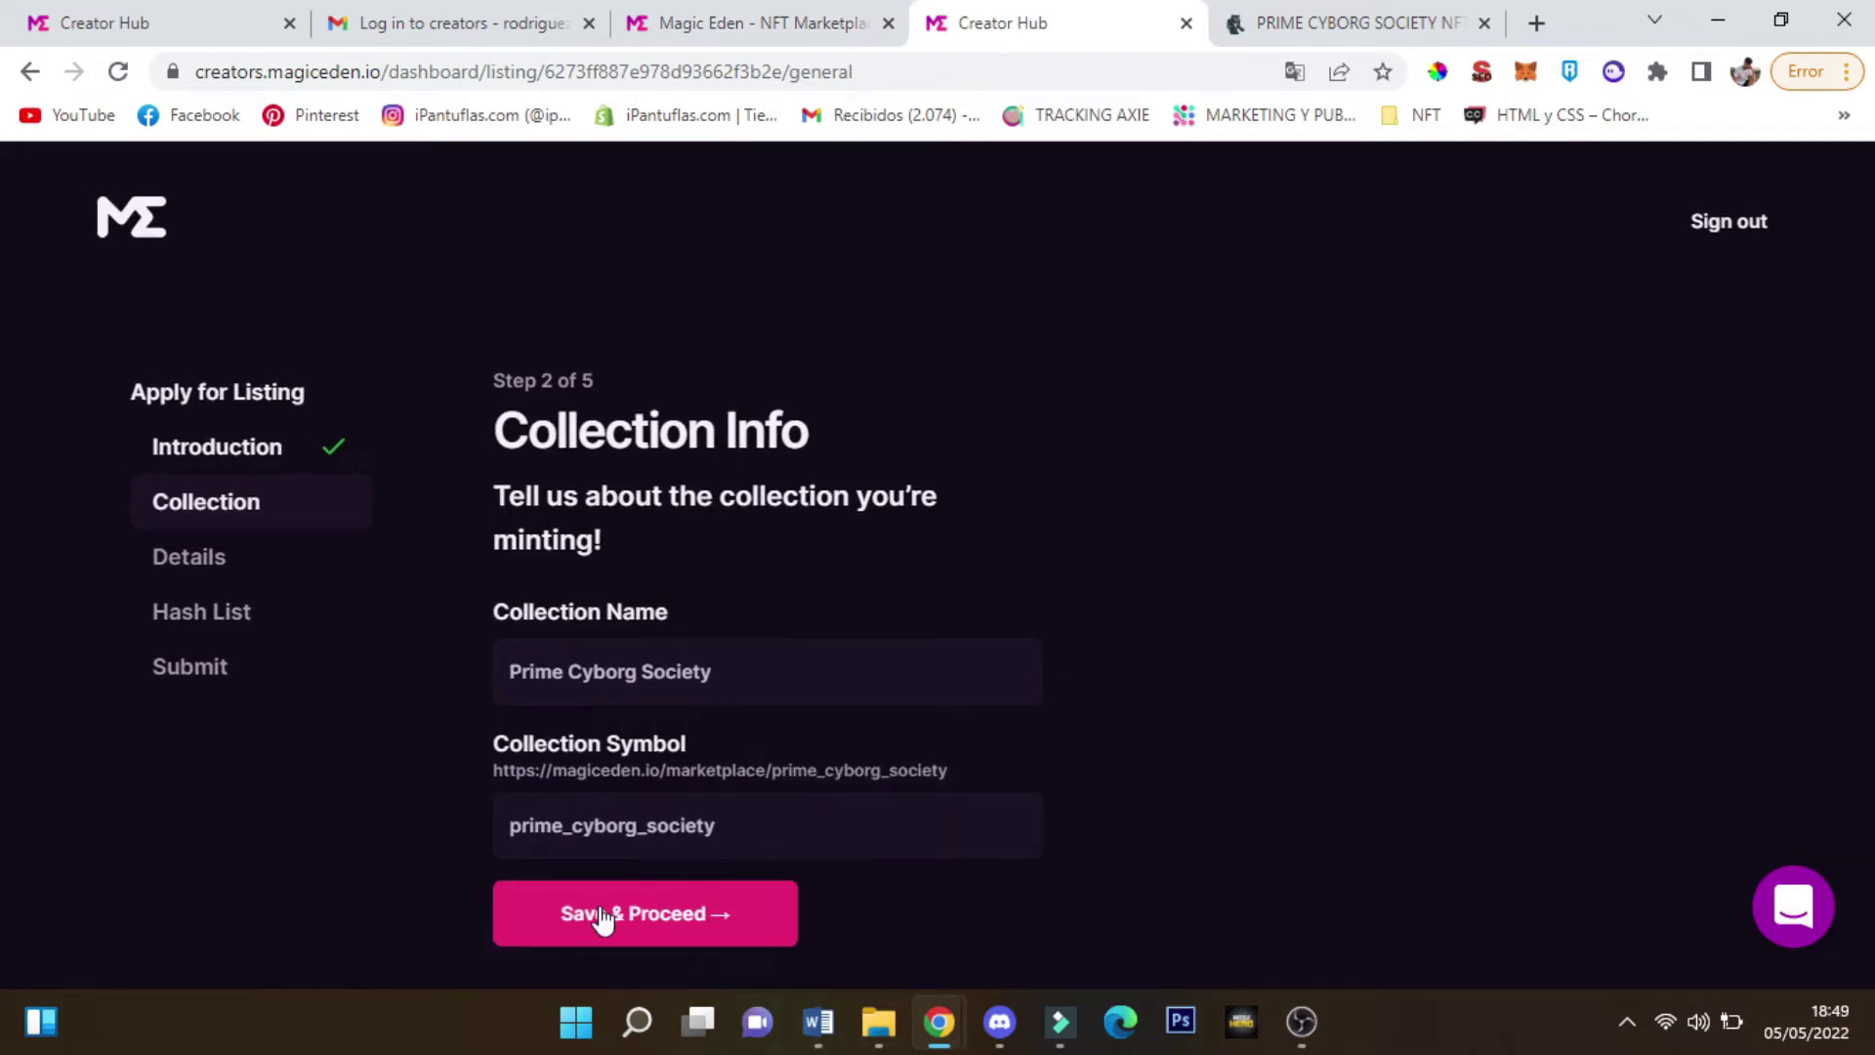
click(600, 911)
Paste the deflationary 3232 PRIMES on Solana Blockchain text into Collection Description
scroll(835, 496, down, 3)
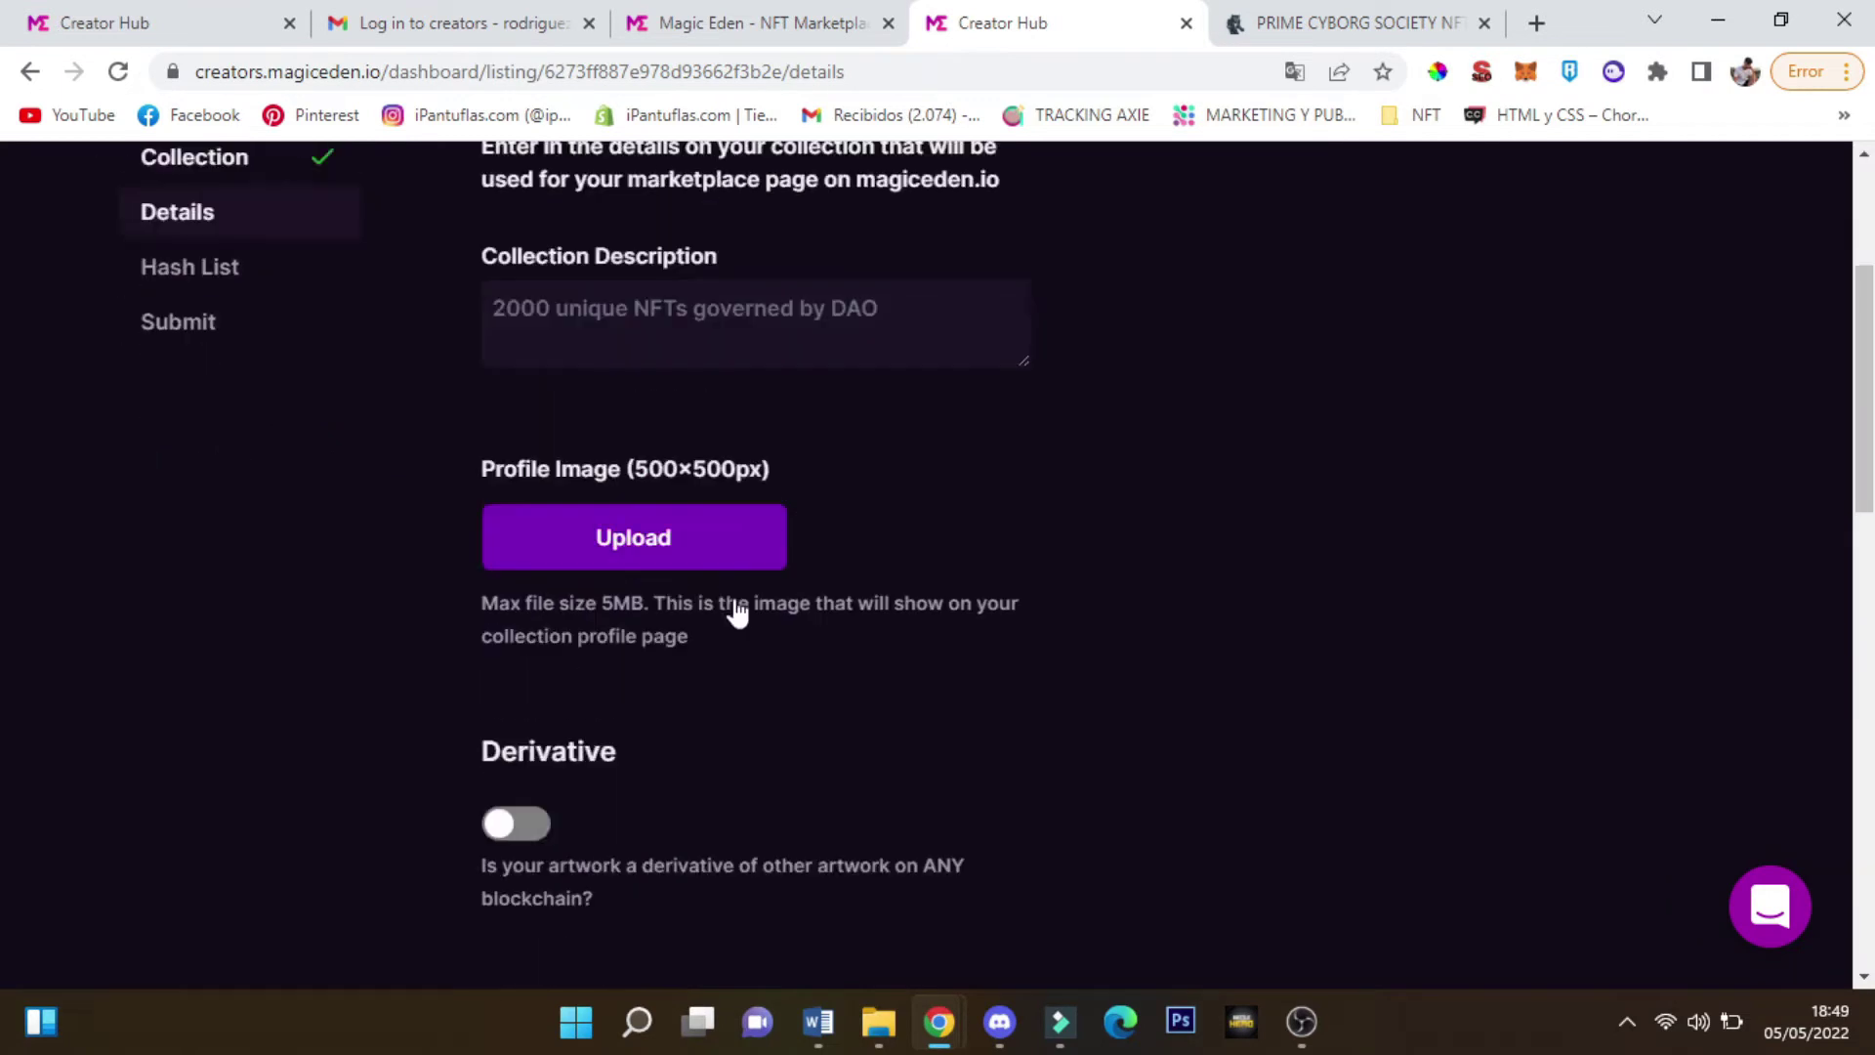
scroll(836, 496, up, 3)
click(835, 527)
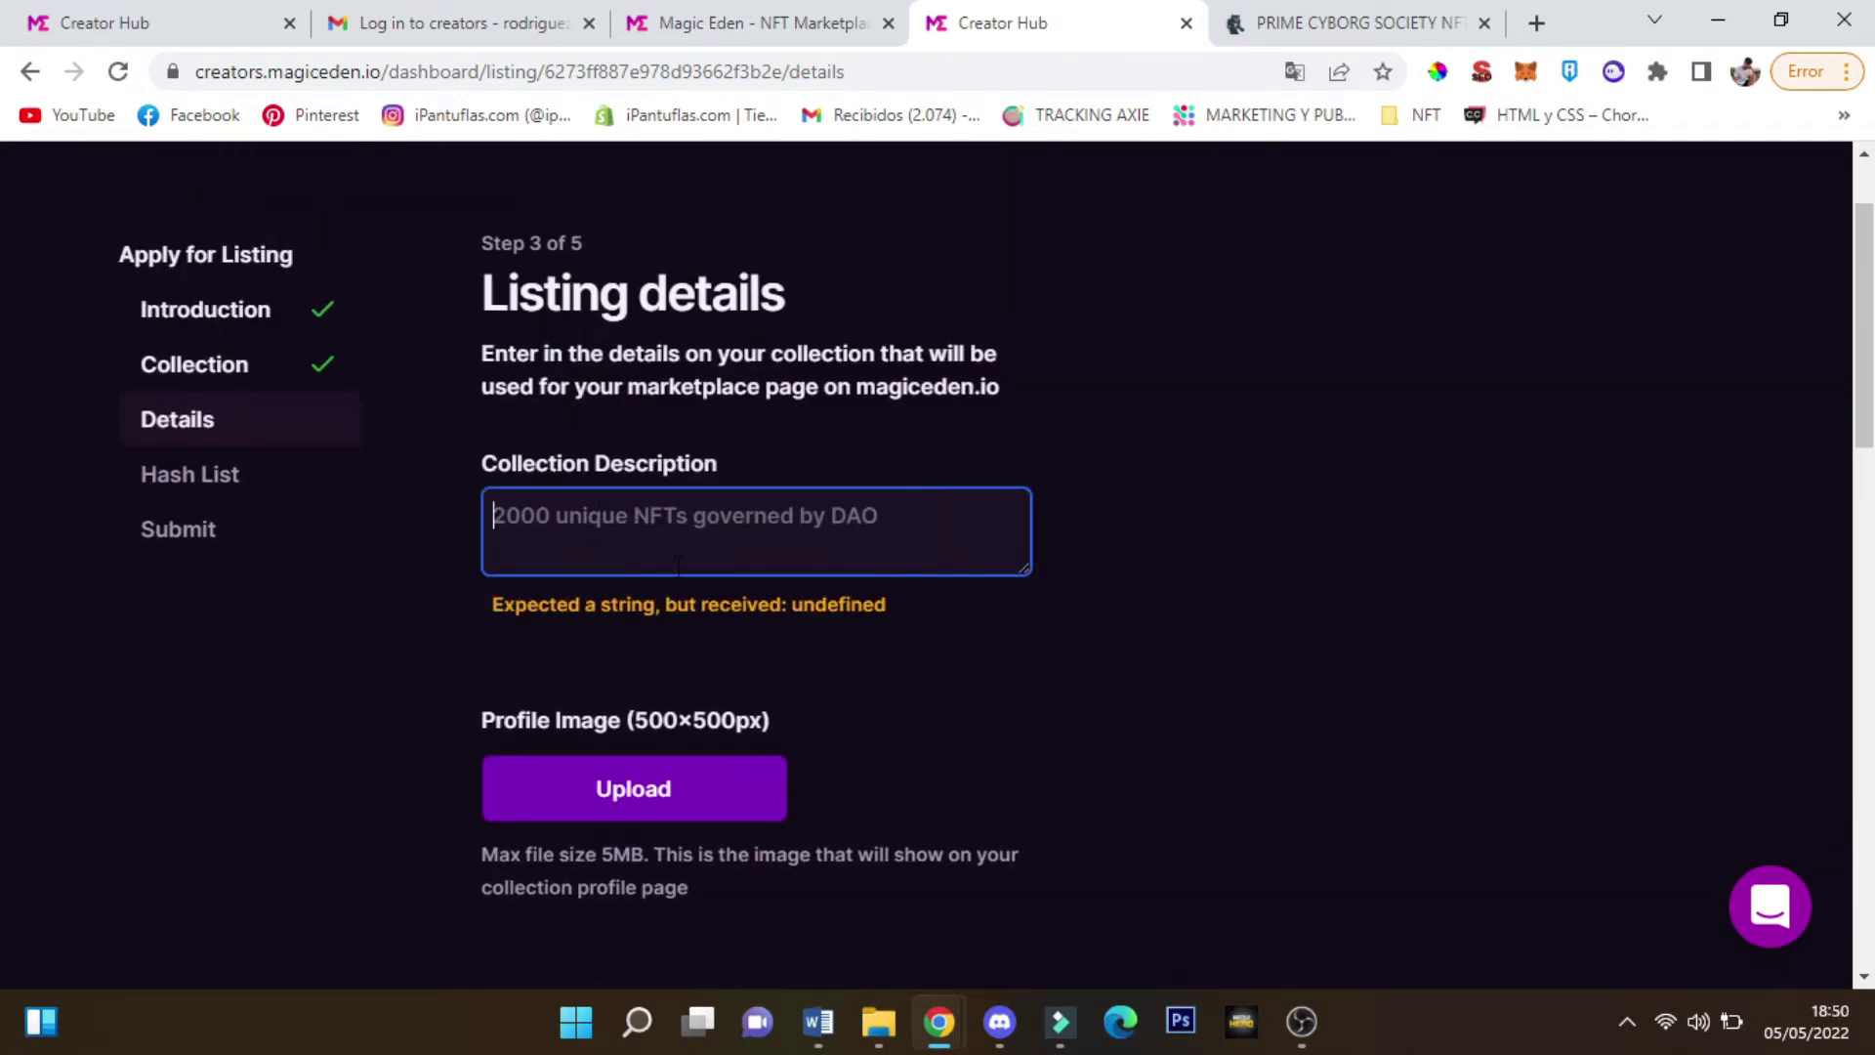
text(A deflationary NFT with extraordinary utility to benefit from. 3232 PRIMES to own on Solana Blockchain.)
scroll(631, 623, down, 3)
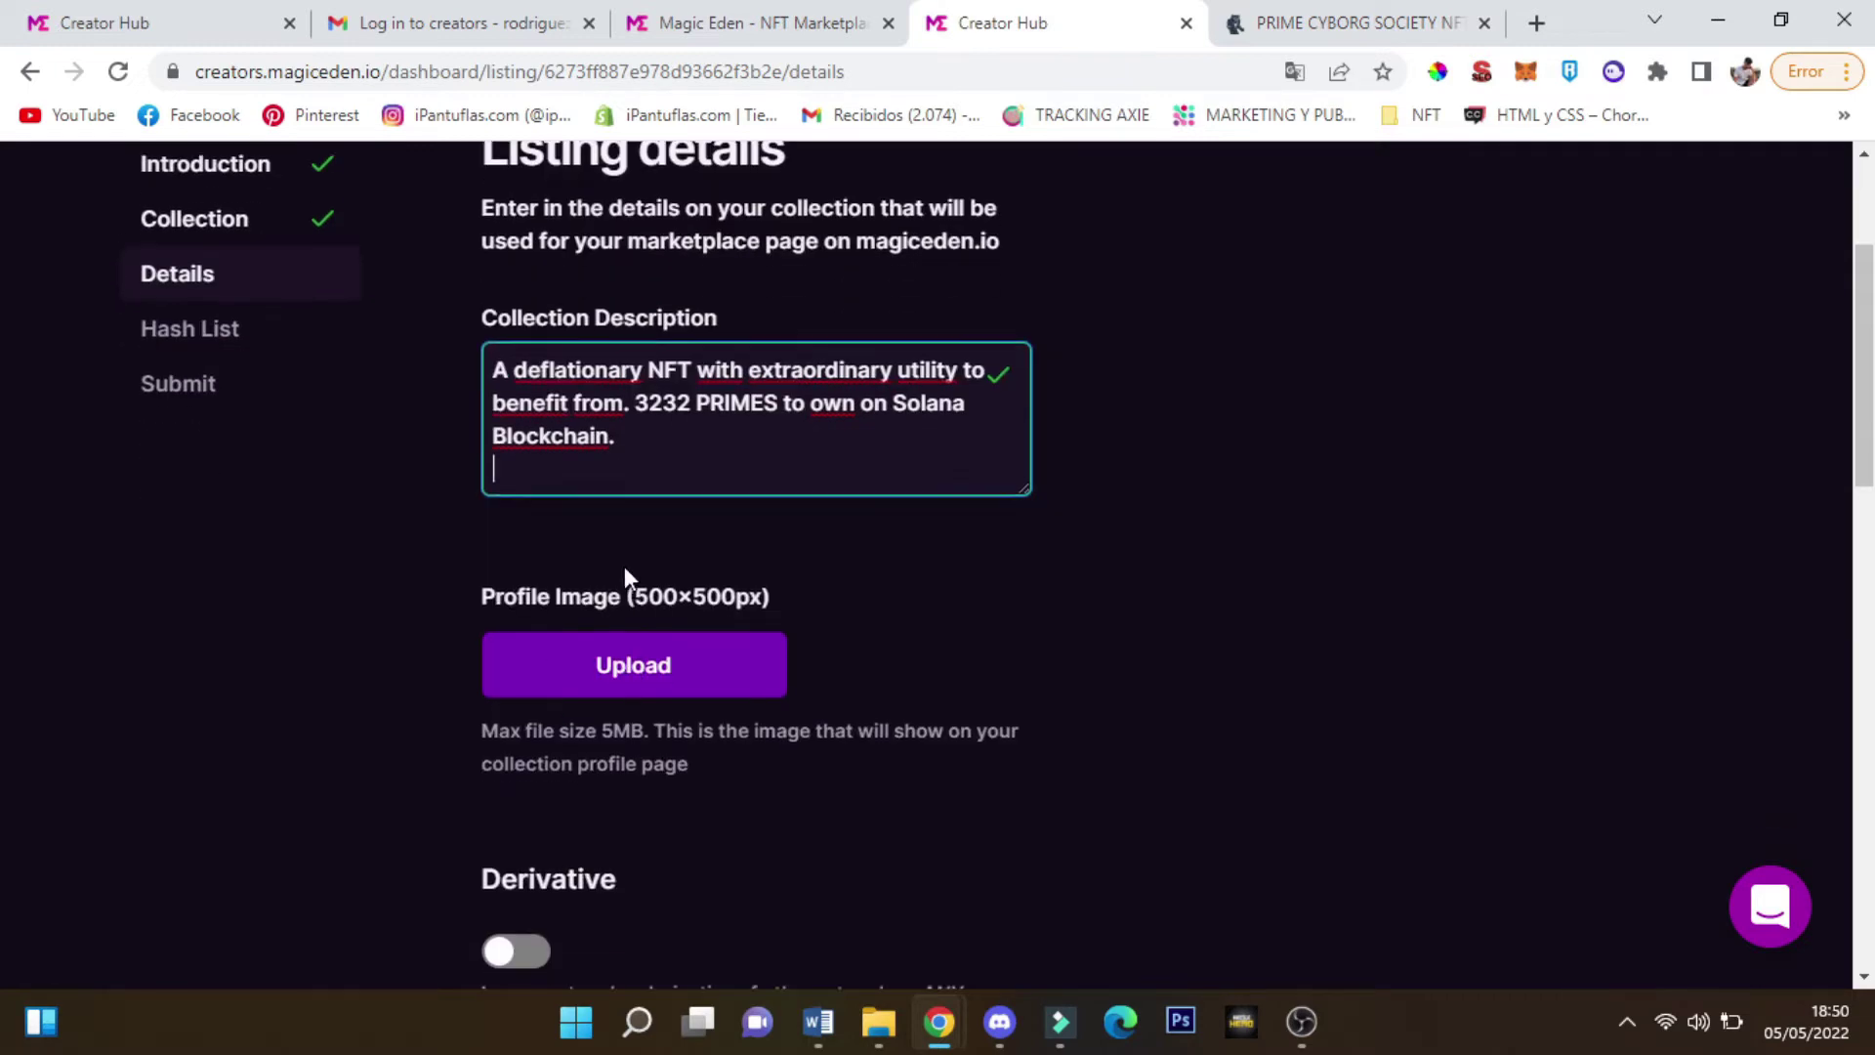
scroll(624, 566, down, 4)
scroll(531, 871, up, 4)
scroll(573, 350, up, 5)
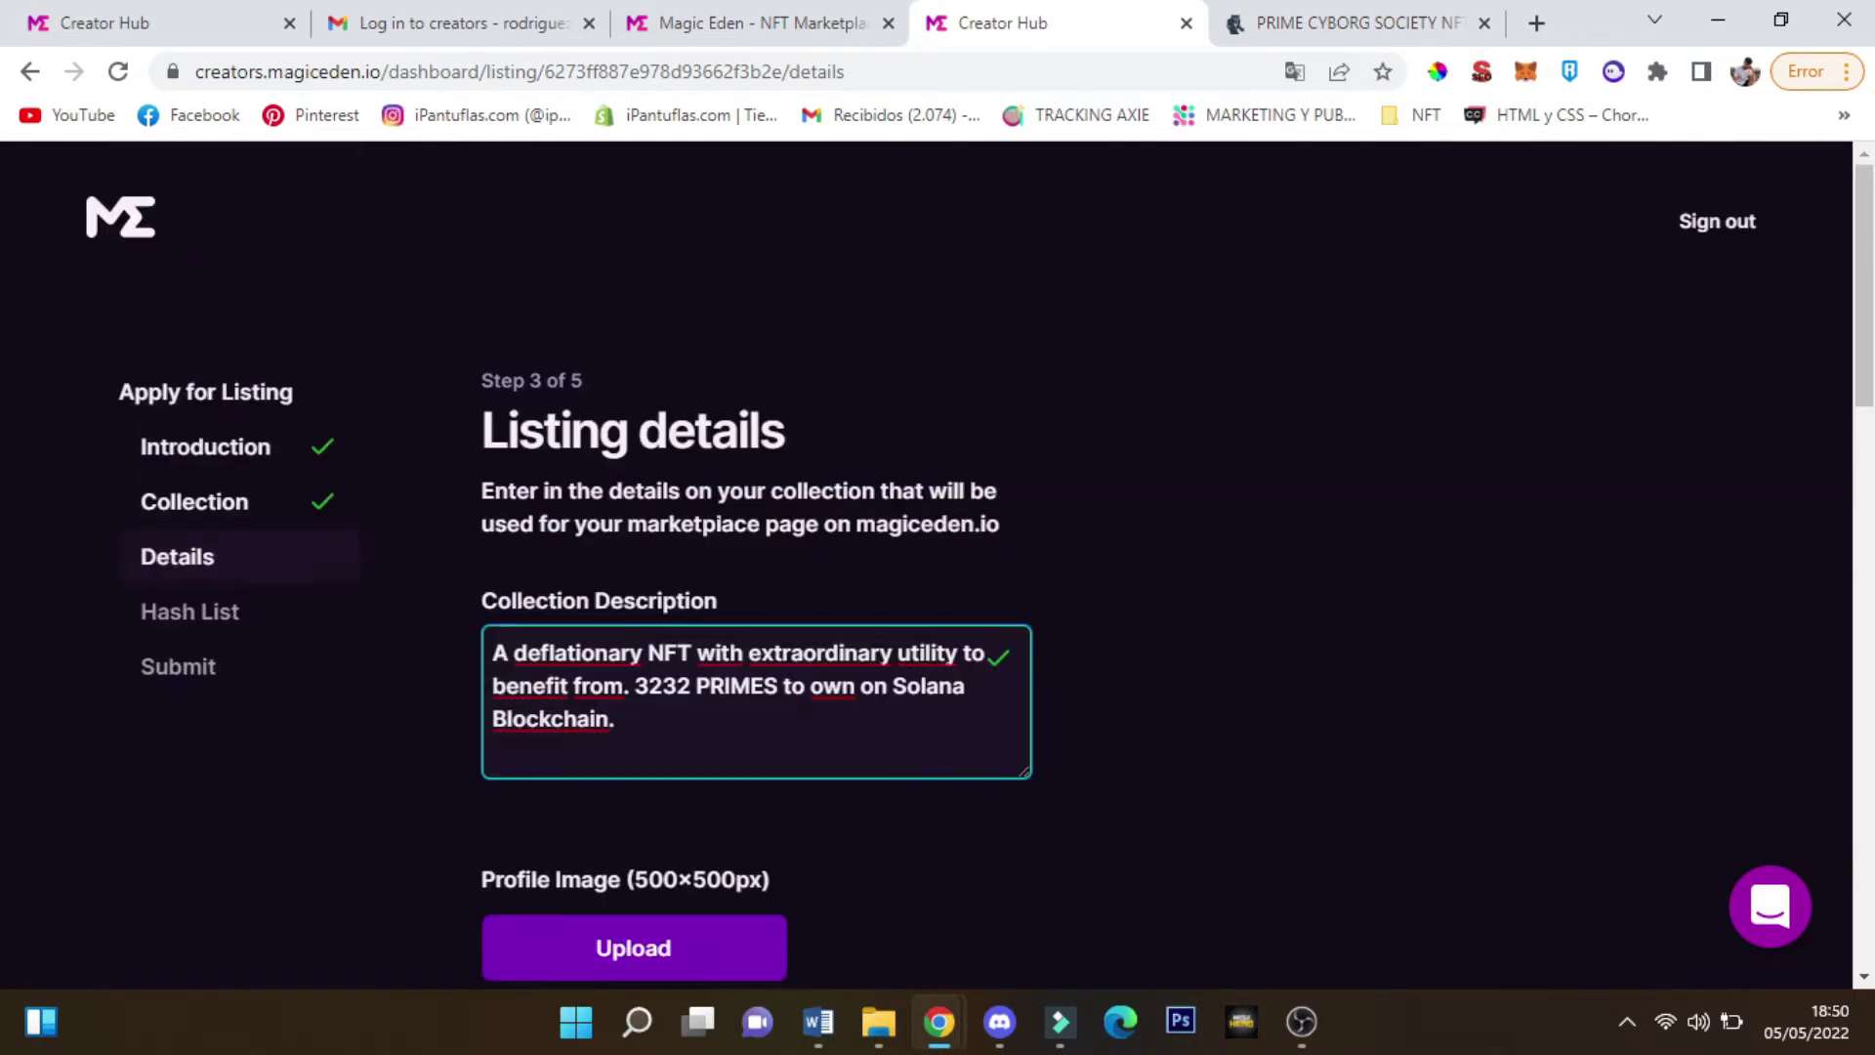
After revisiting the Collection step, paste the description into Collection Description again
click(239, 494)
click(225, 574)
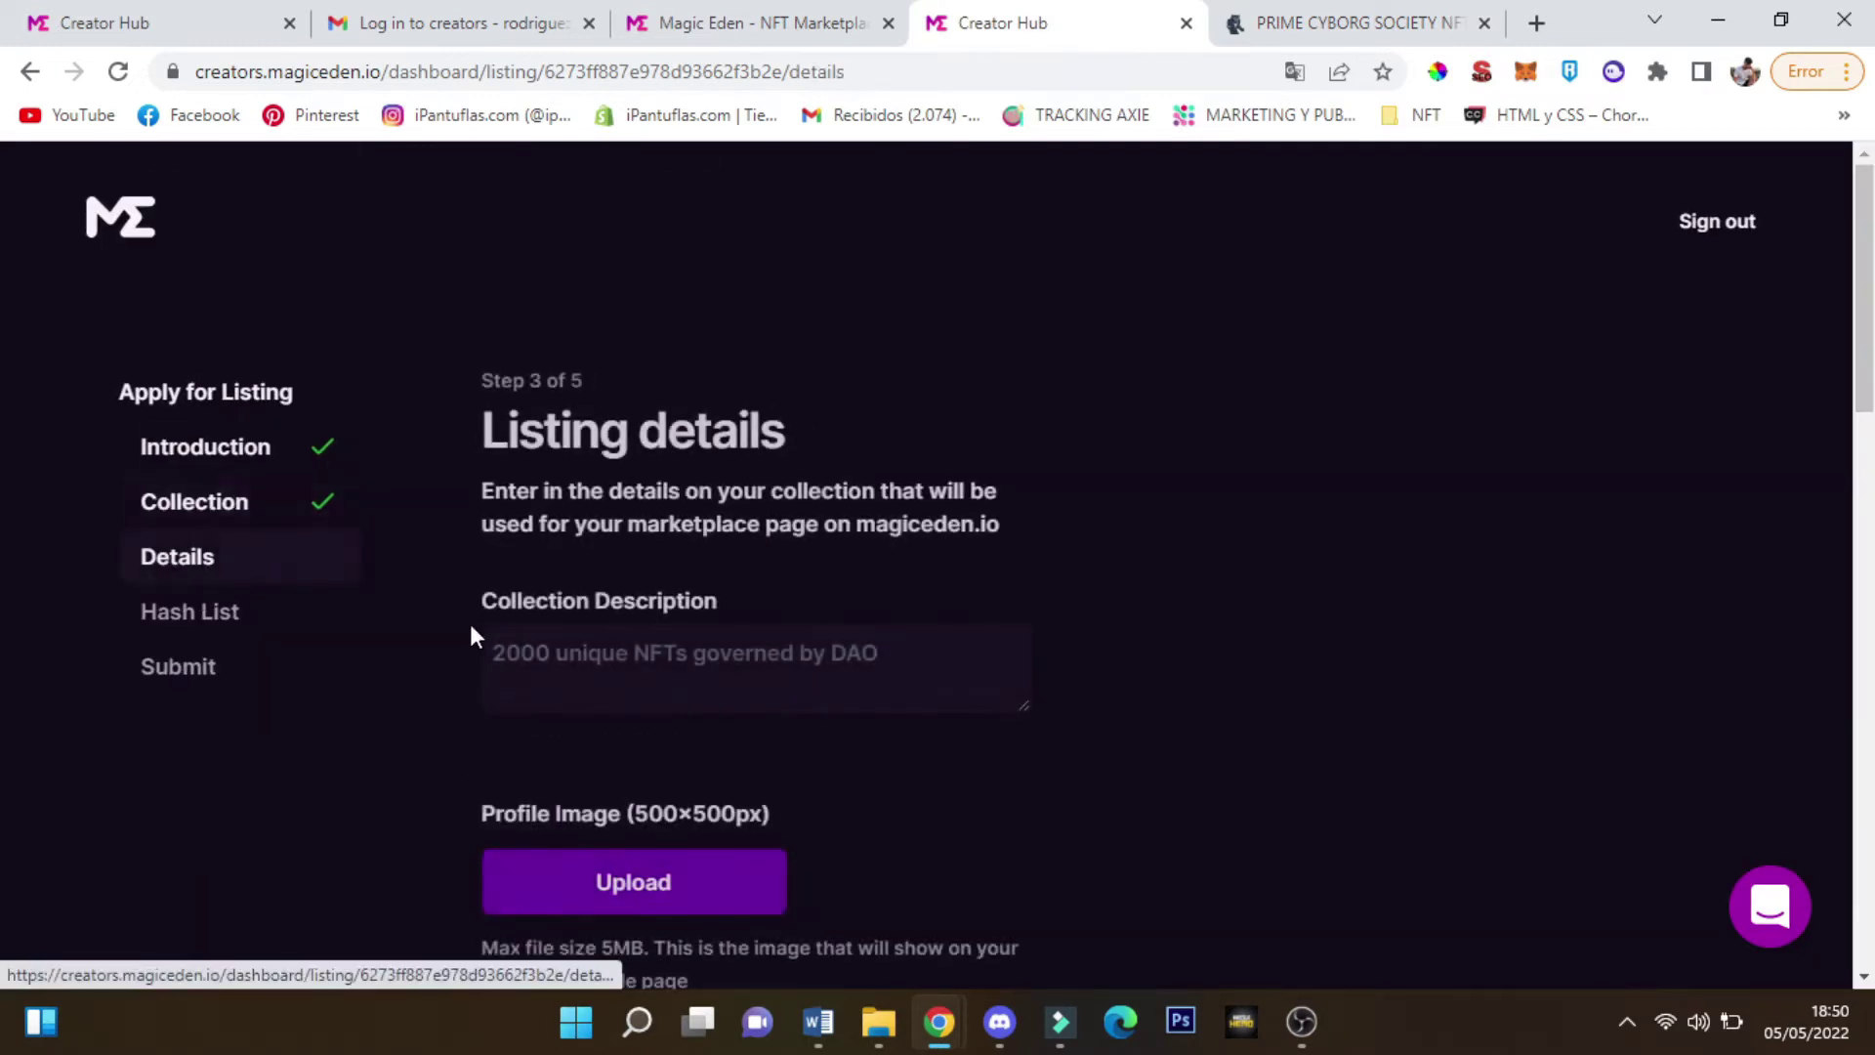
scroll(527, 596, down, 3)
click(576, 385)
text(A deflationary NFT with extraordinary utility to benefit from. 3232 PRIMES to own on Solana Blockchain.)
click(1116, 509)
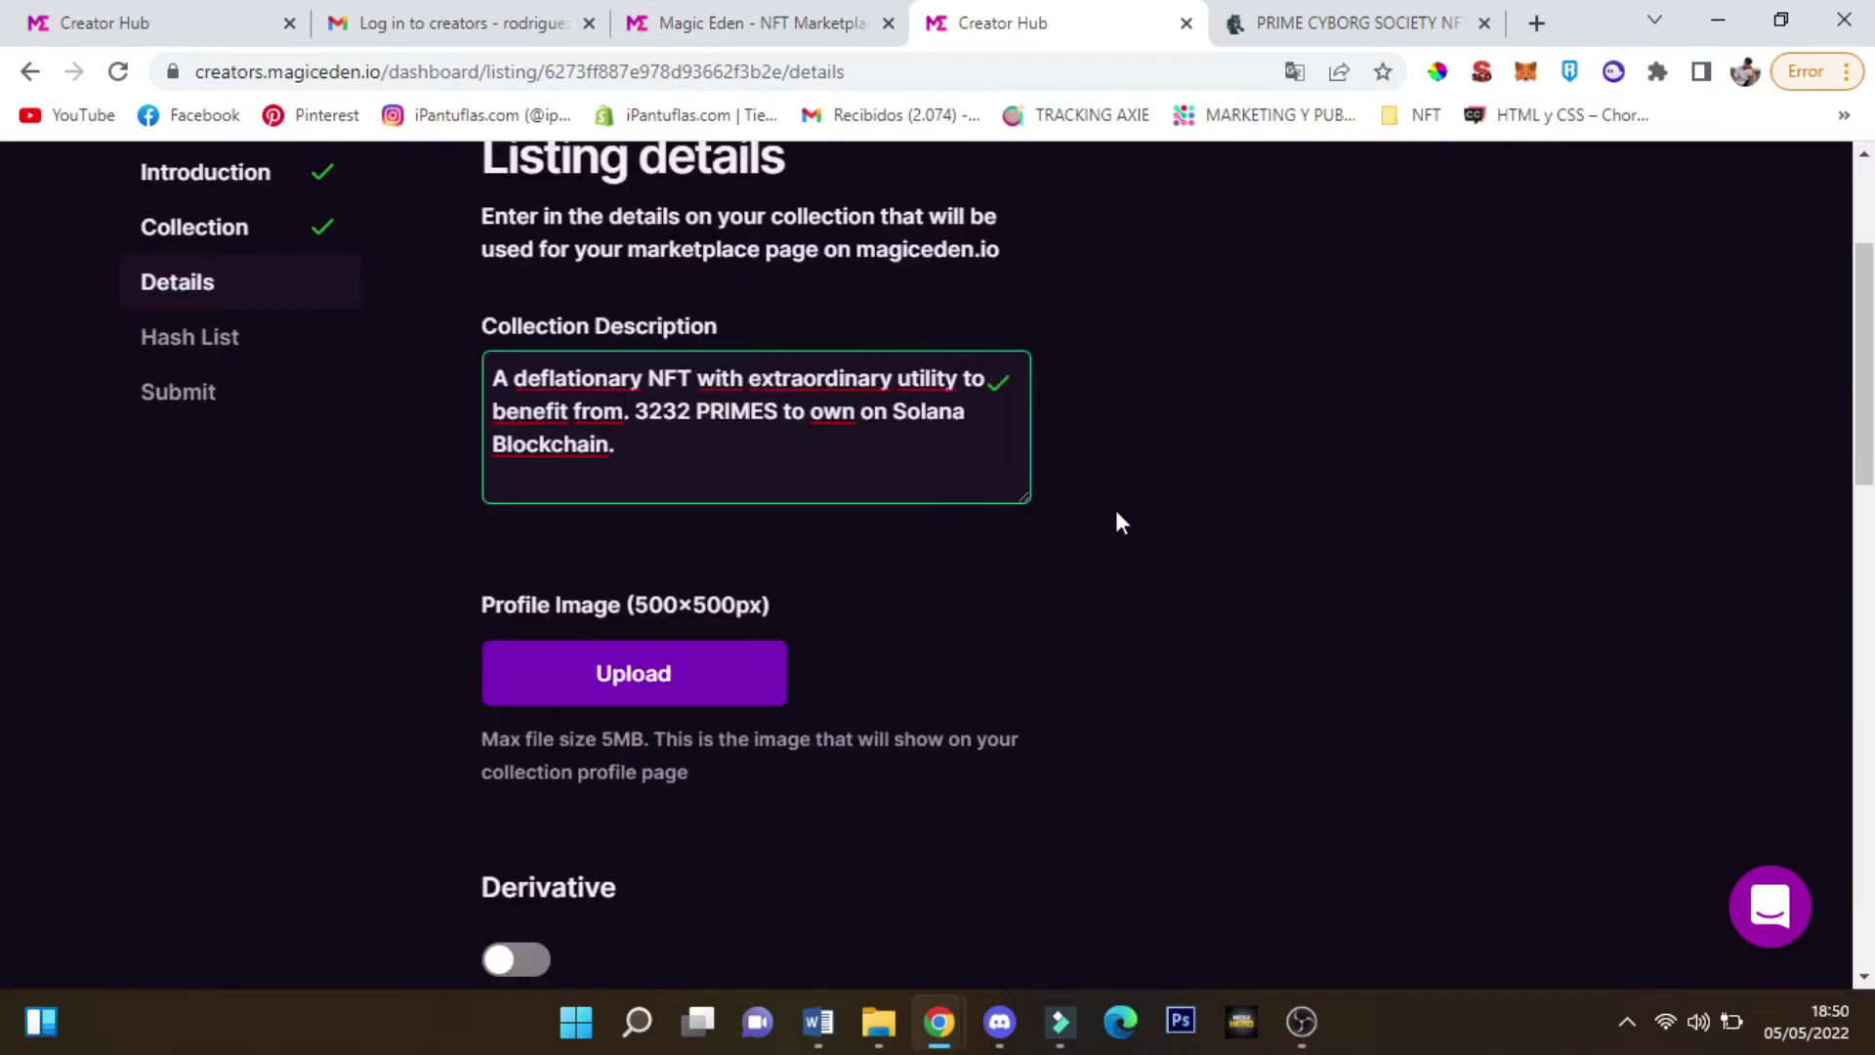
scroll(1115, 510, down, 3)
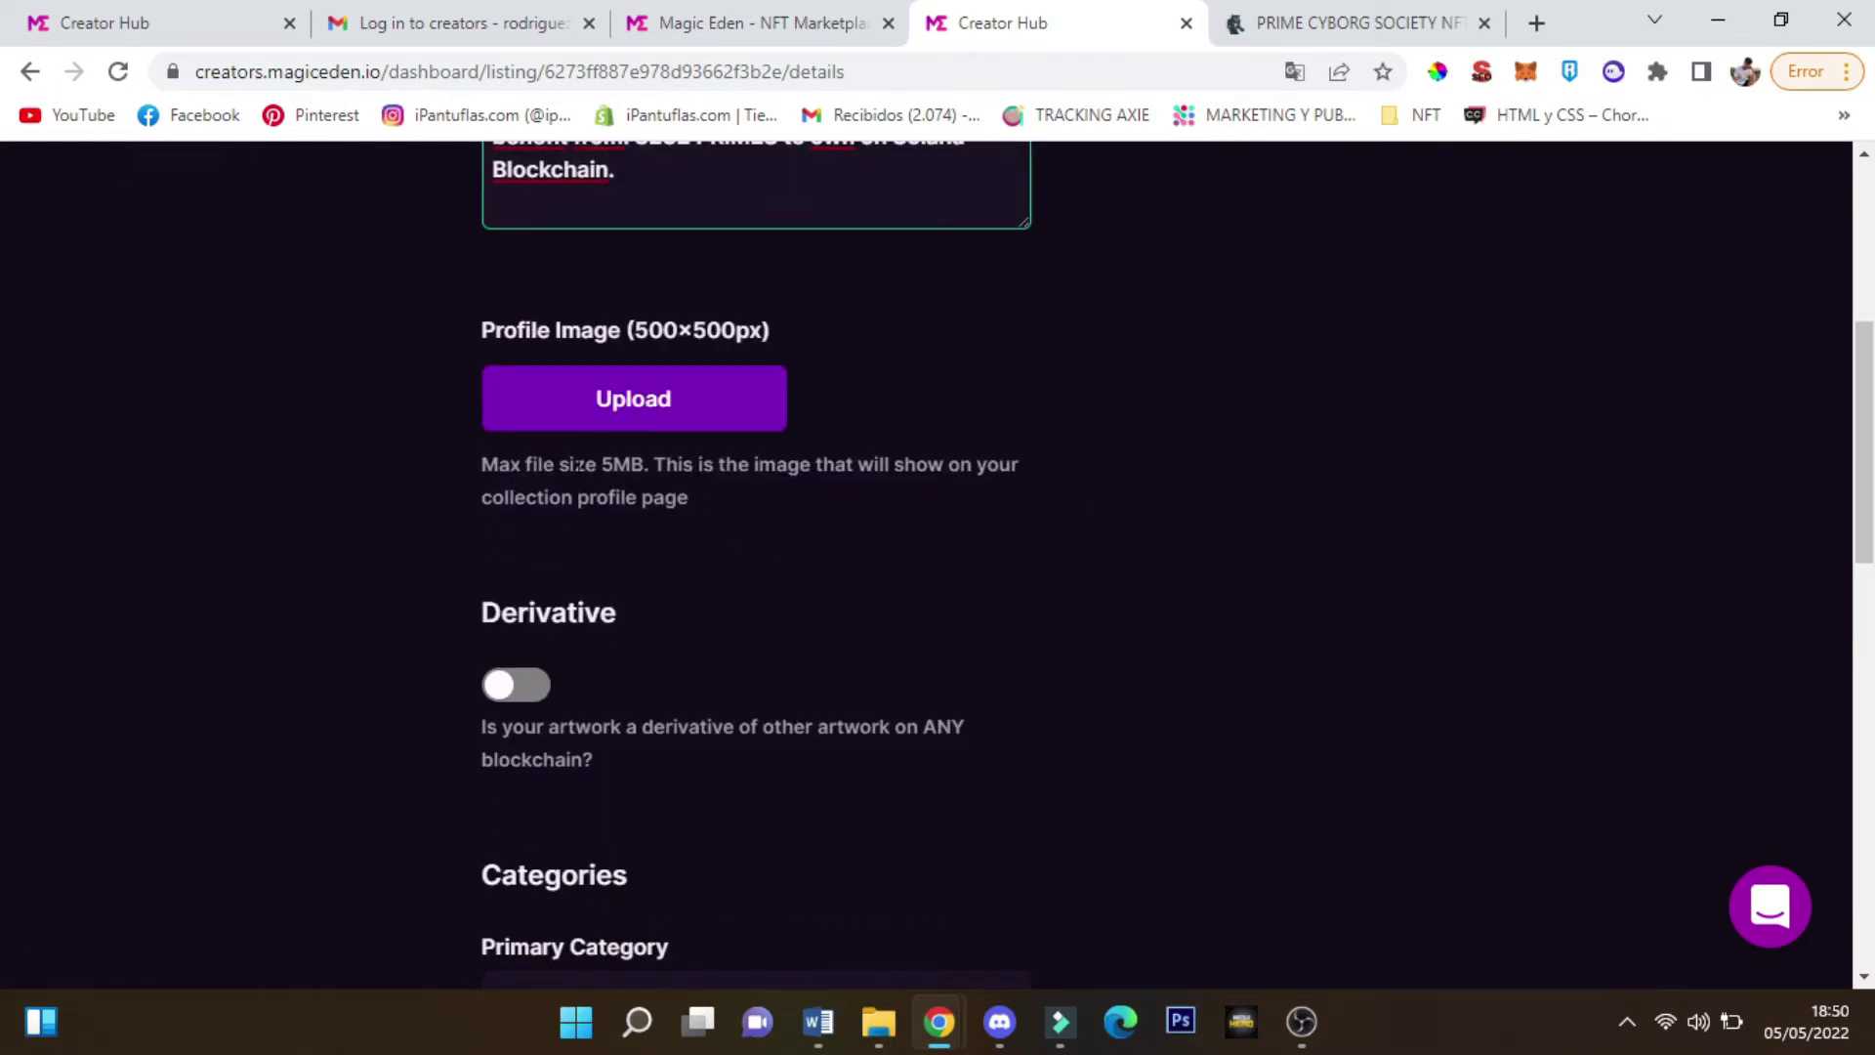
Upload a collection profile image and read over the Derivative option
drag(579, 465, 692, 498)
click(647, 403)
scroll(706, 666, down, 3)
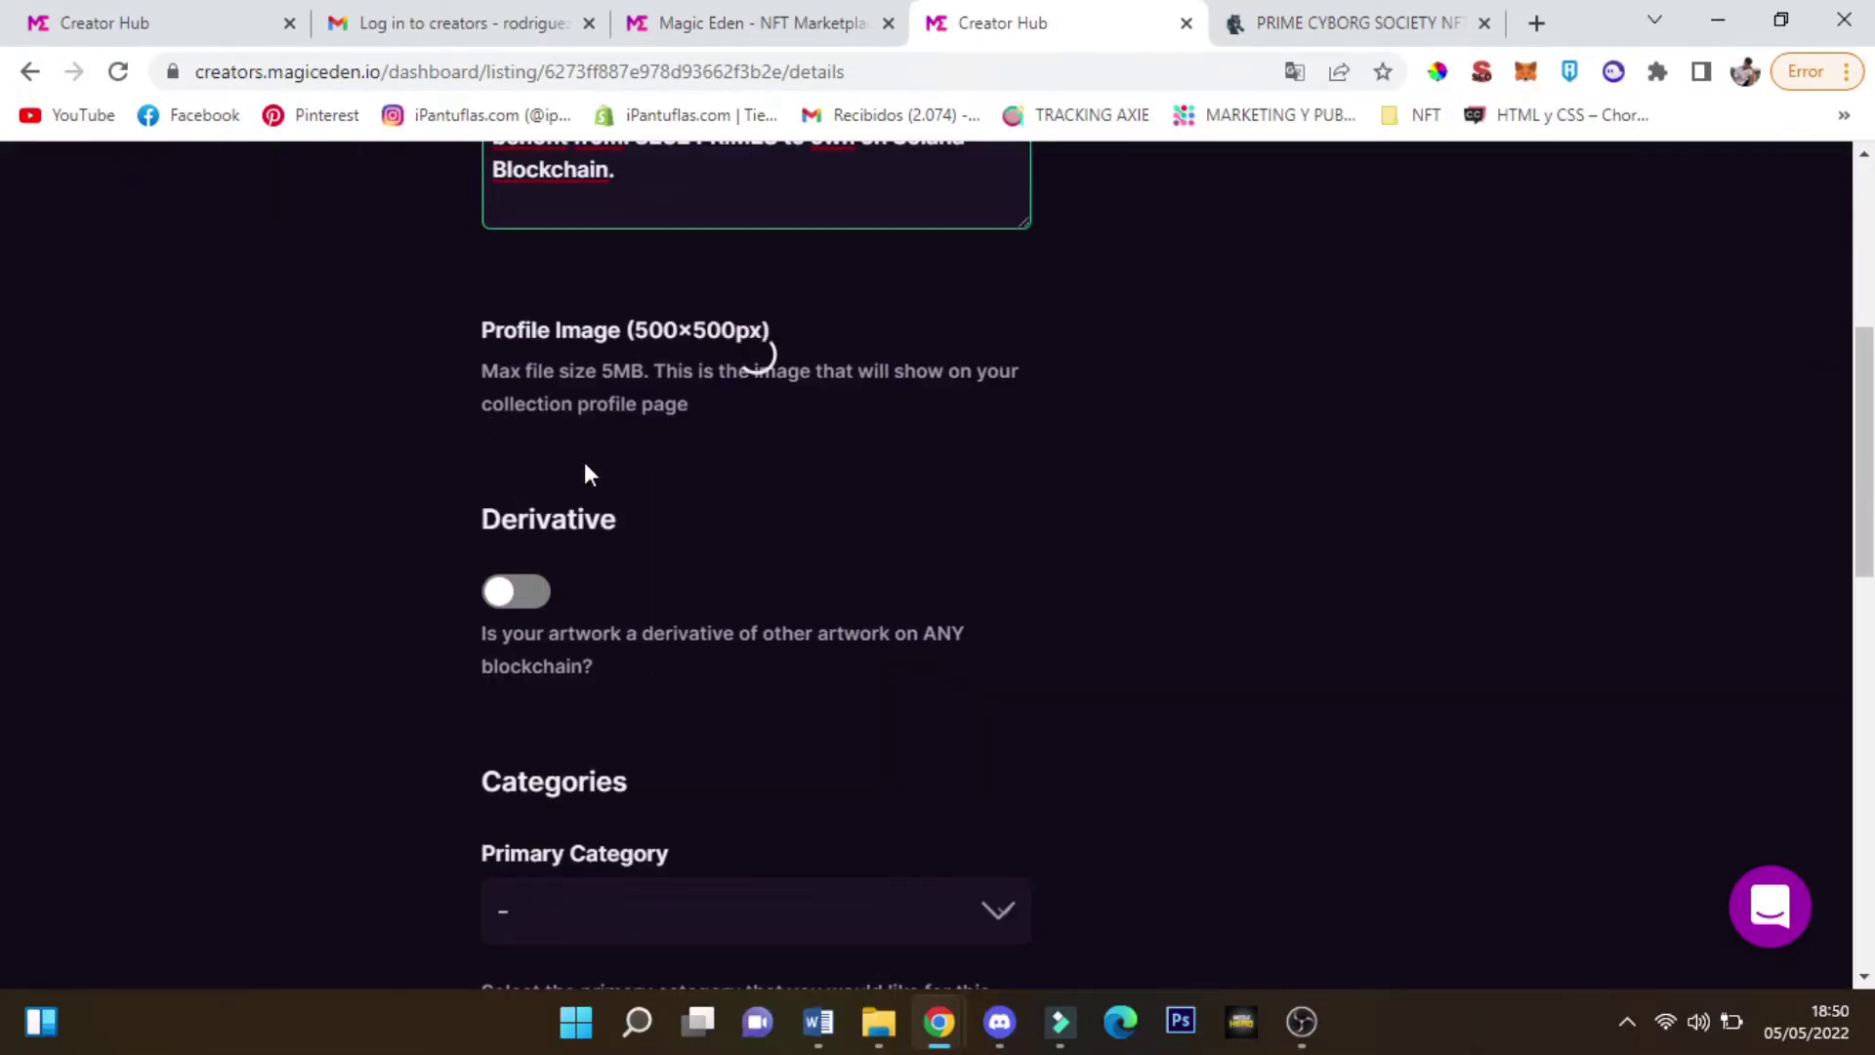
double_click(598, 519)
mouse_move(552, 519)
mouse_down()
mouse_move(604, 511)
mouse_move(518, 519)
mouse_up()
click(603, 510)
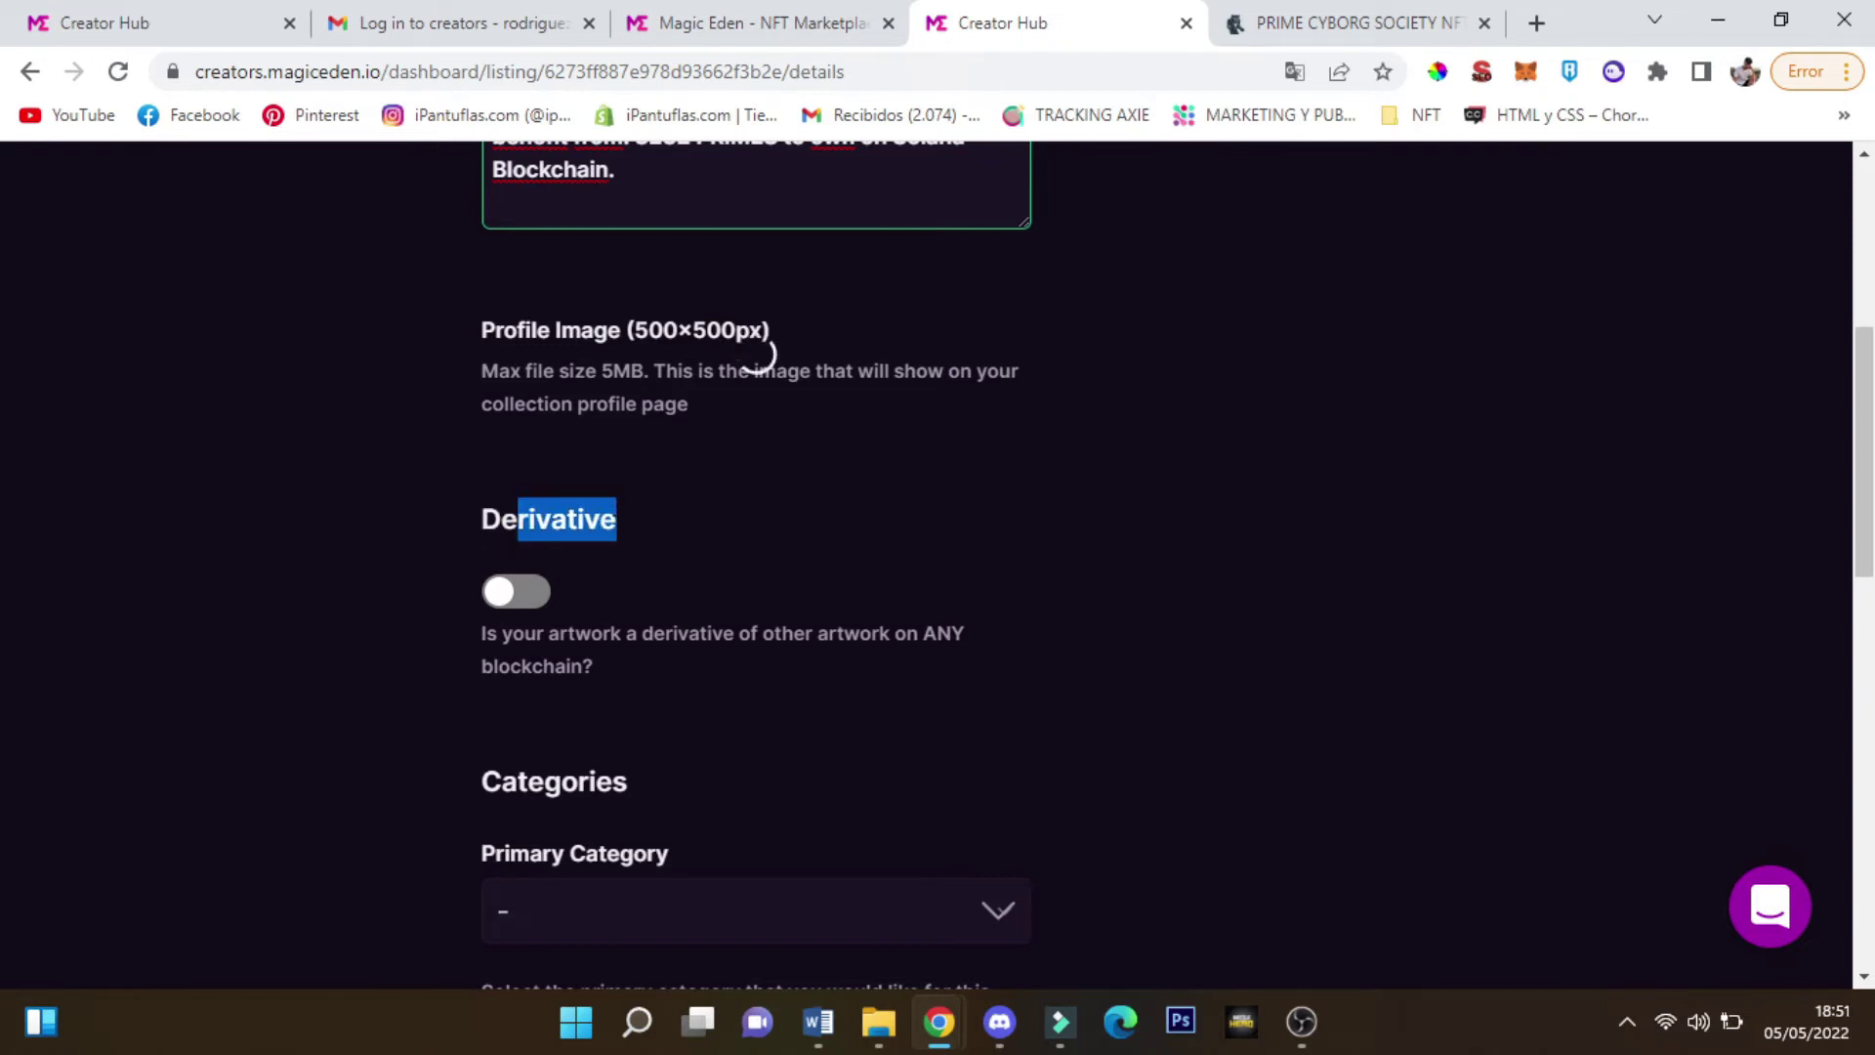
scroll(618, 655, up, 1)
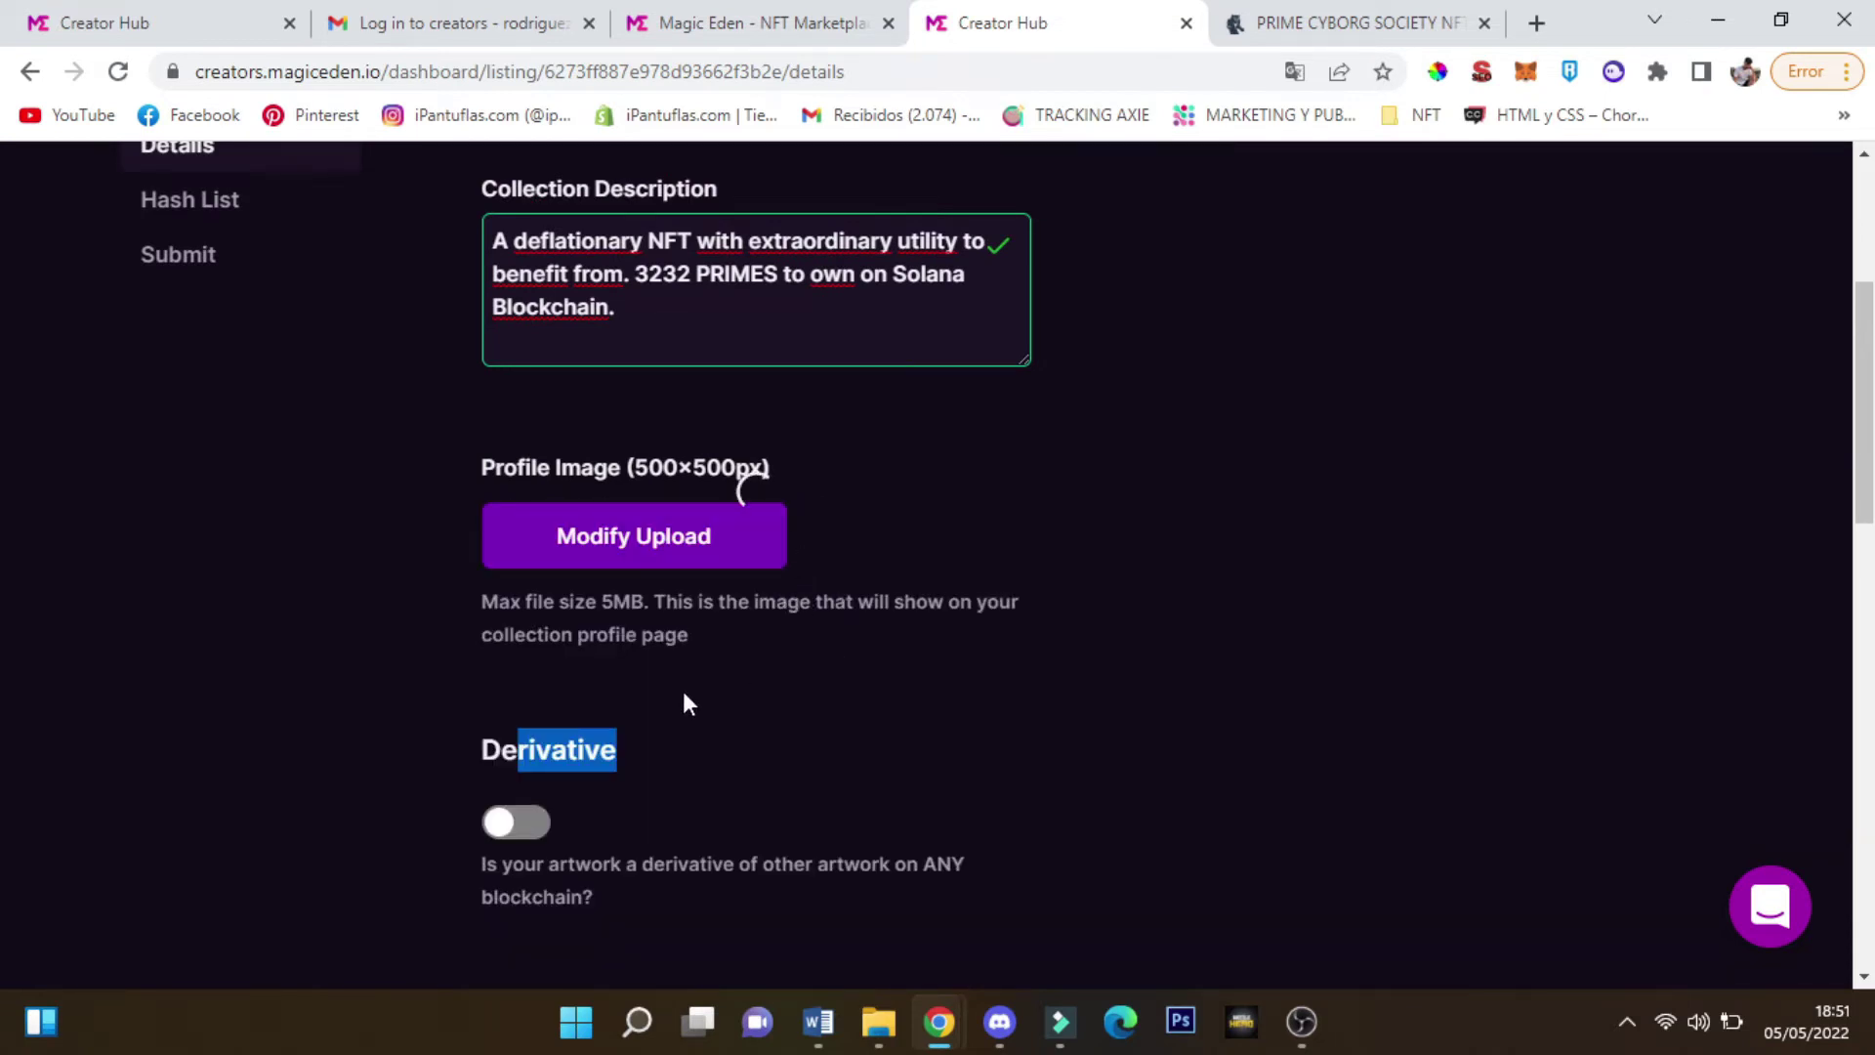
scroll(683, 704, down, 3)
click(745, 624)
scroll(742, 623, up, 3)
scroll(740, 619, down, 2)
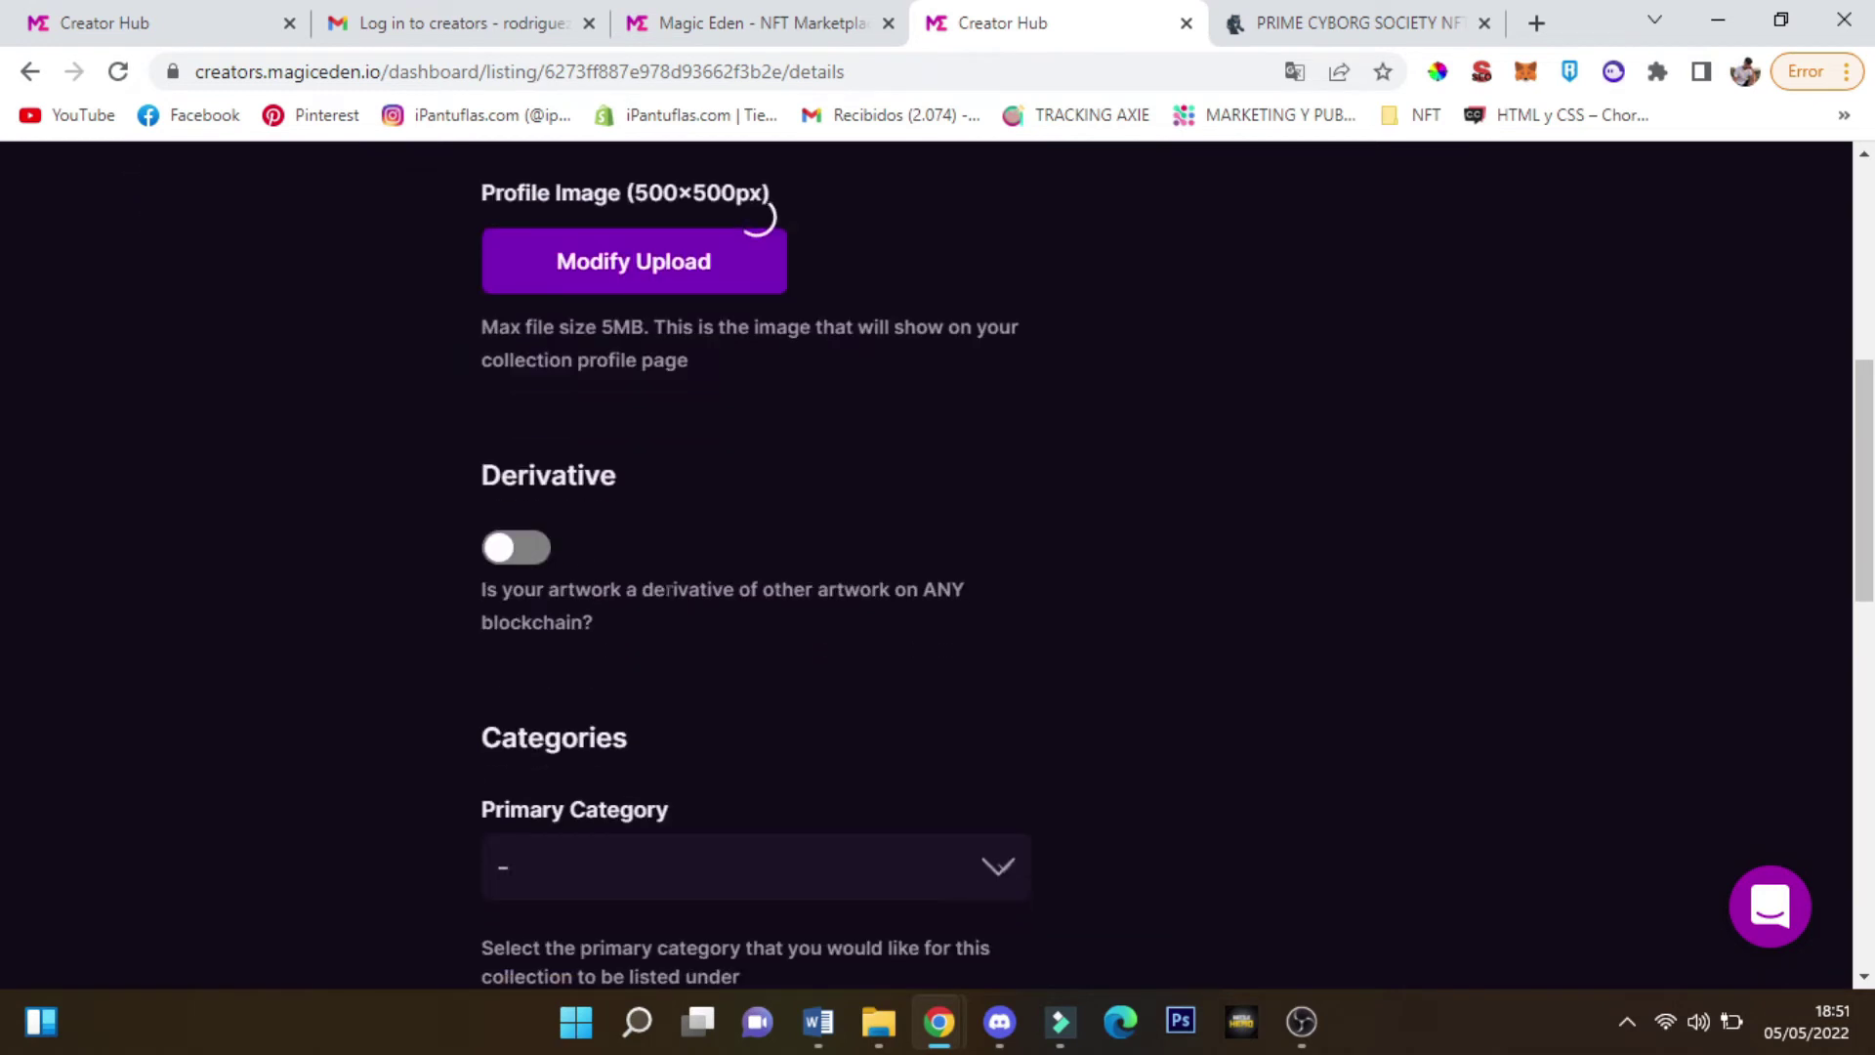
Try the Derivative toggle, leaving it switched off
click(510, 552)
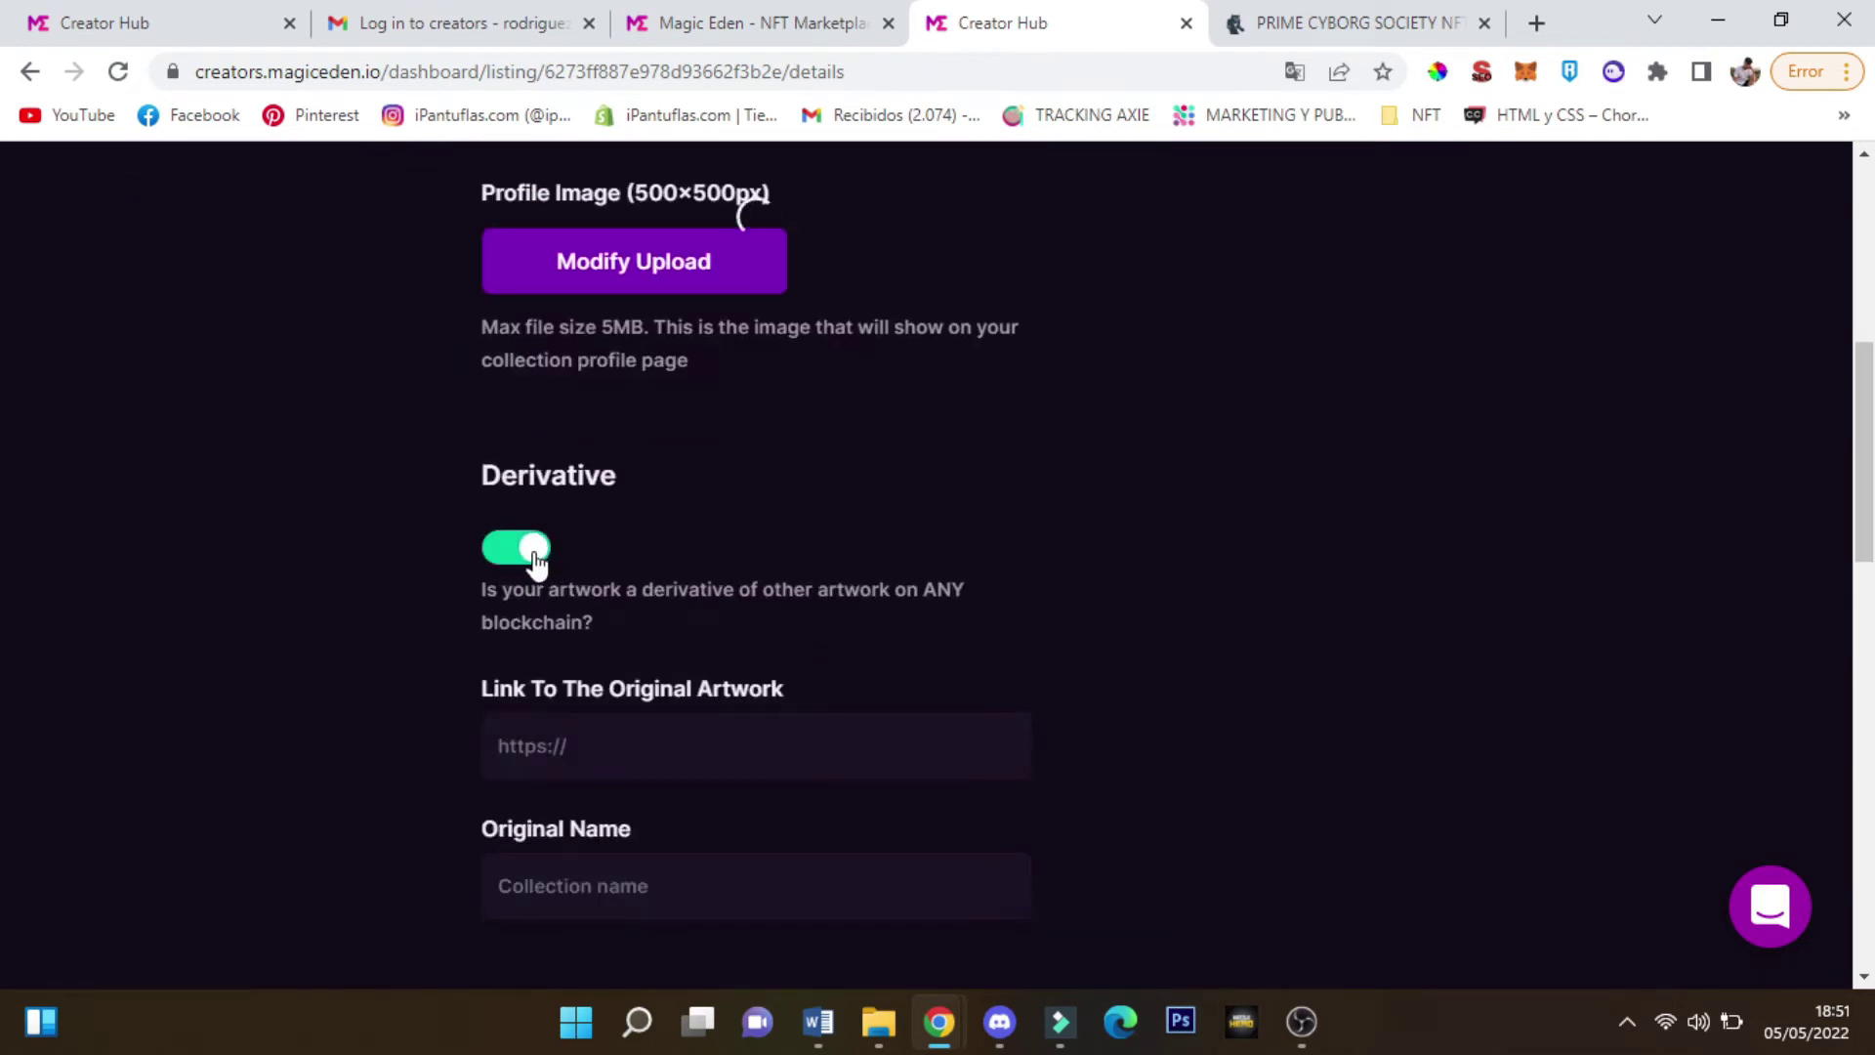
scroll(582, 566, down, 1)
click(514, 400)
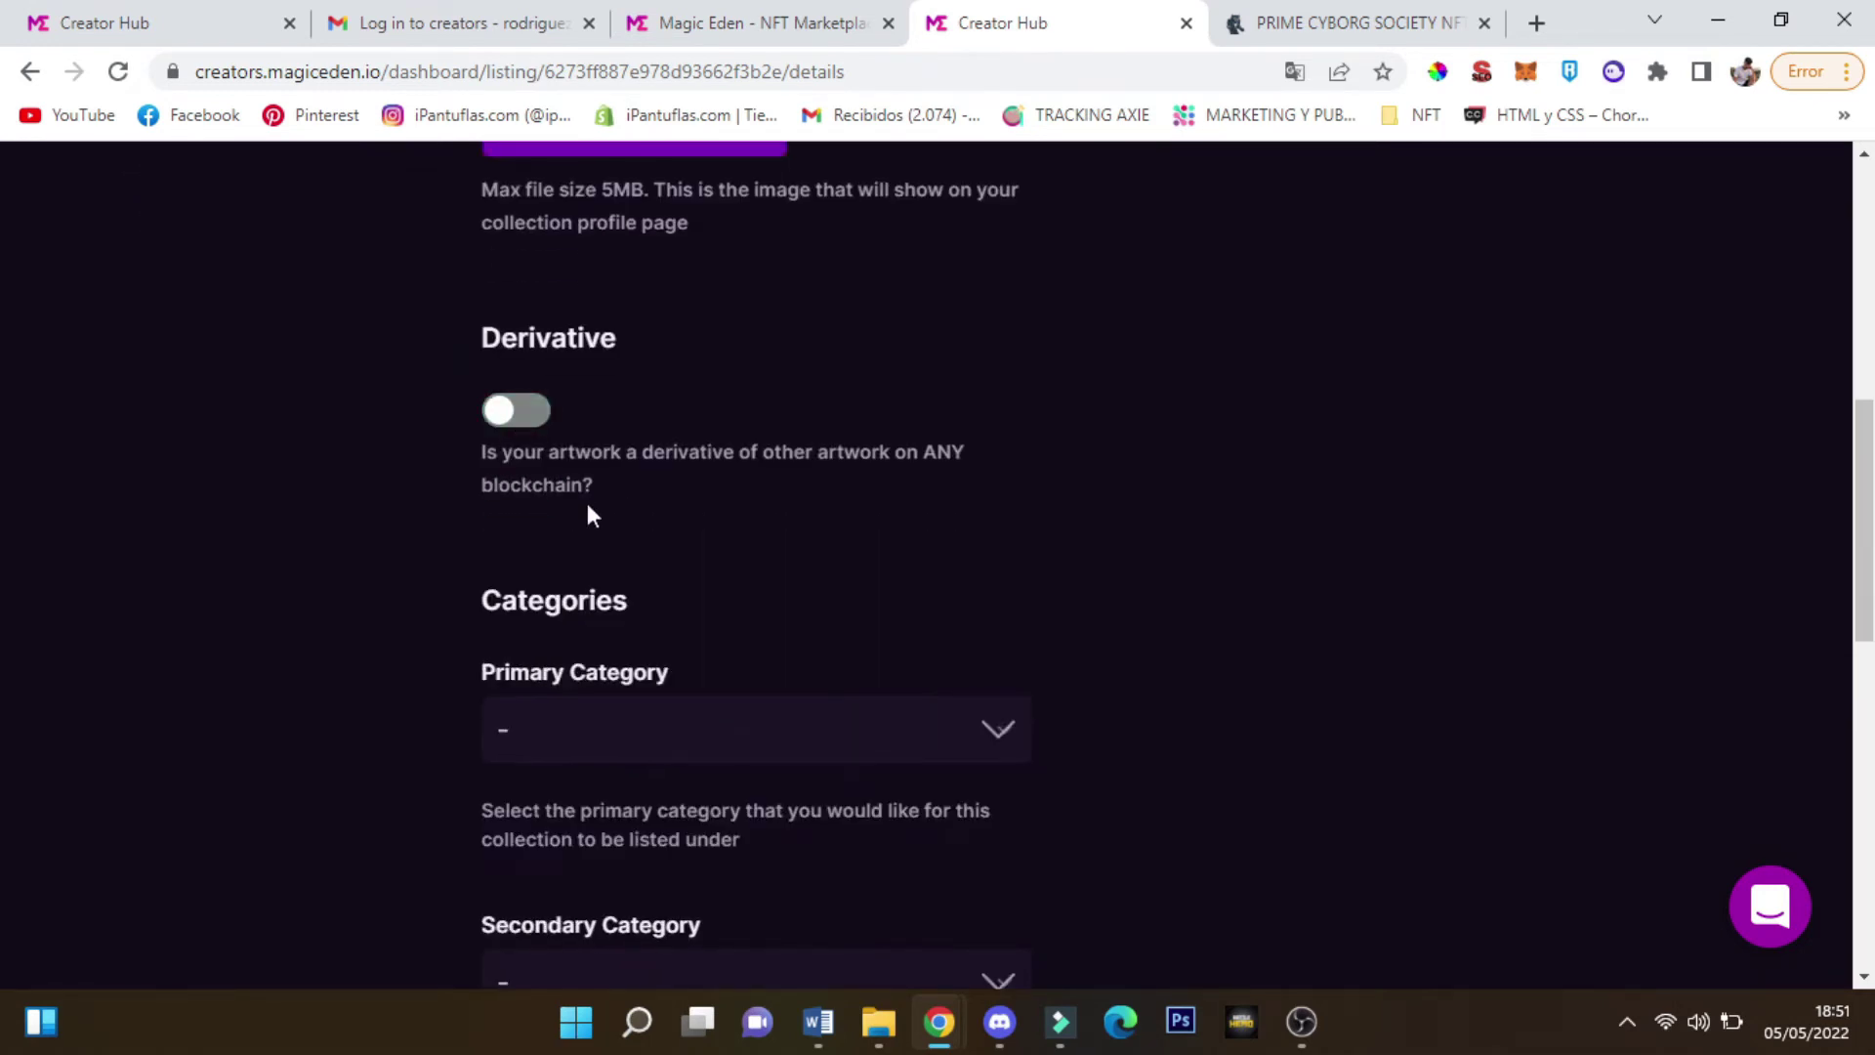
click(513, 410)
click(528, 410)
scroll(681, 589, up, 2)
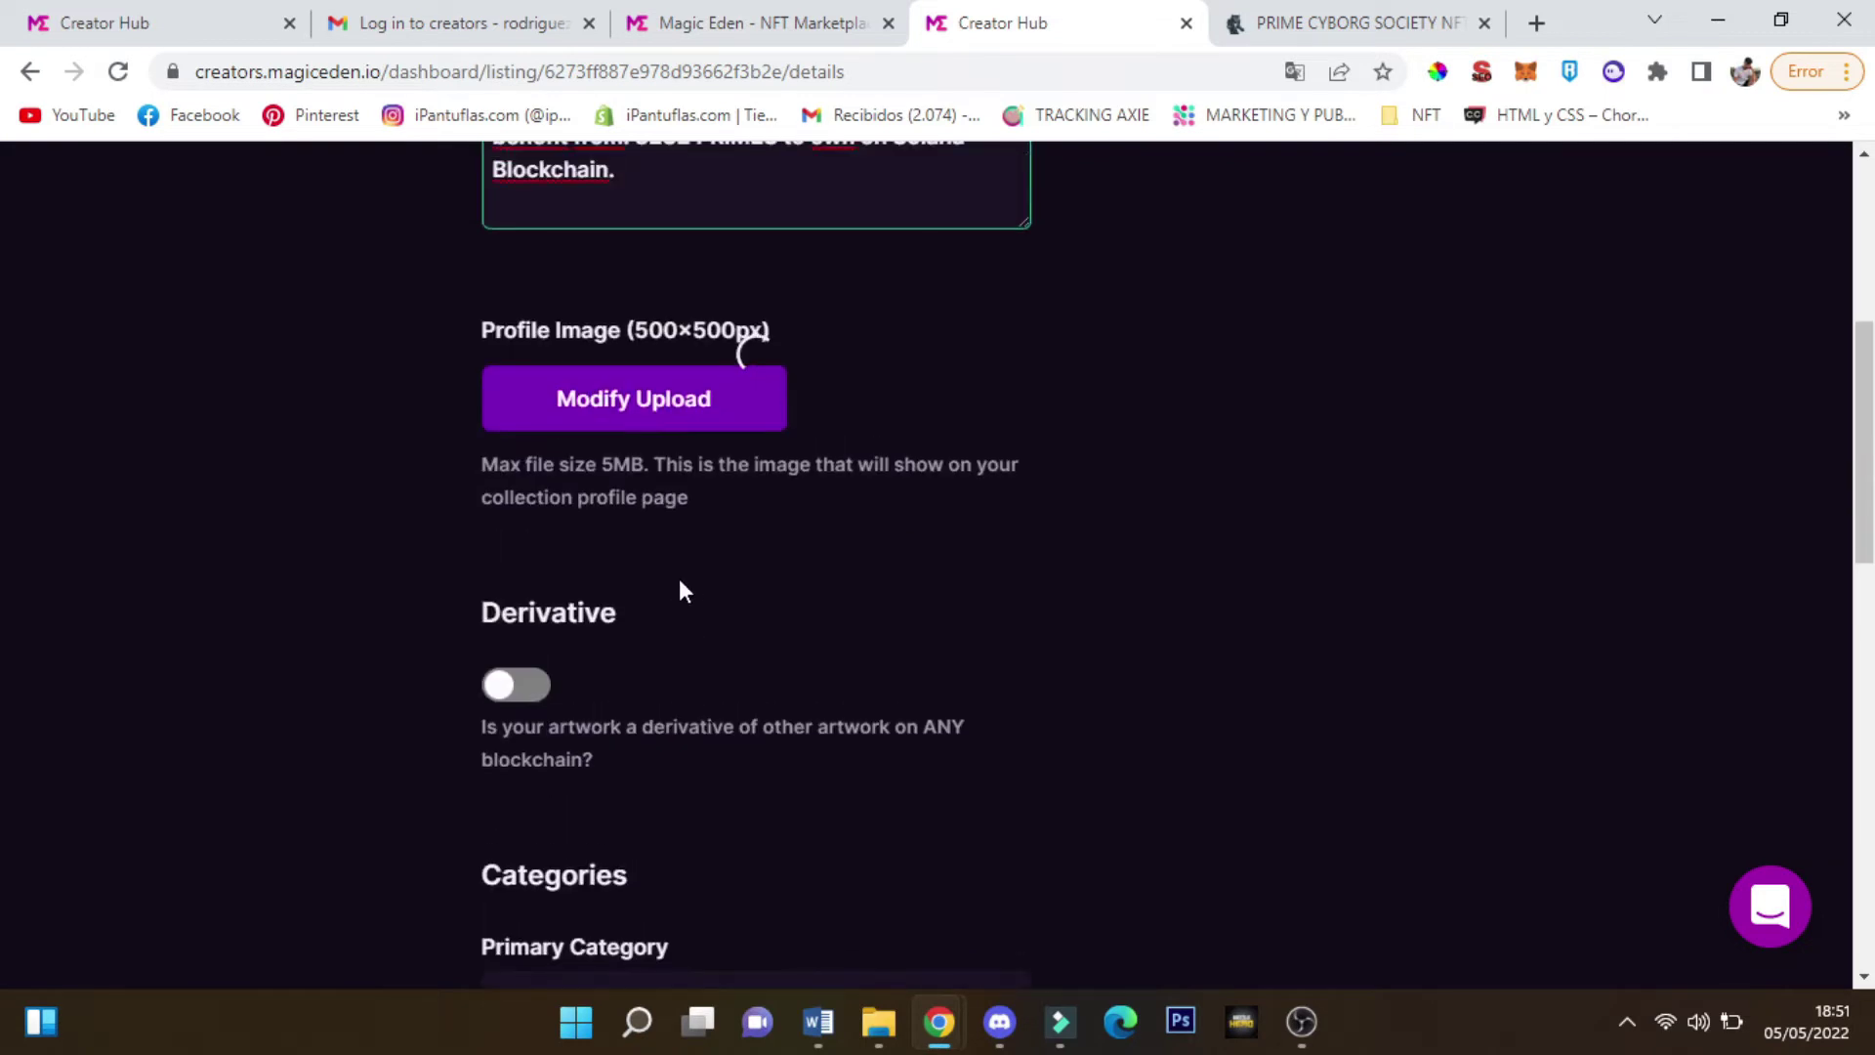
scroll(748, 399, down, 5)
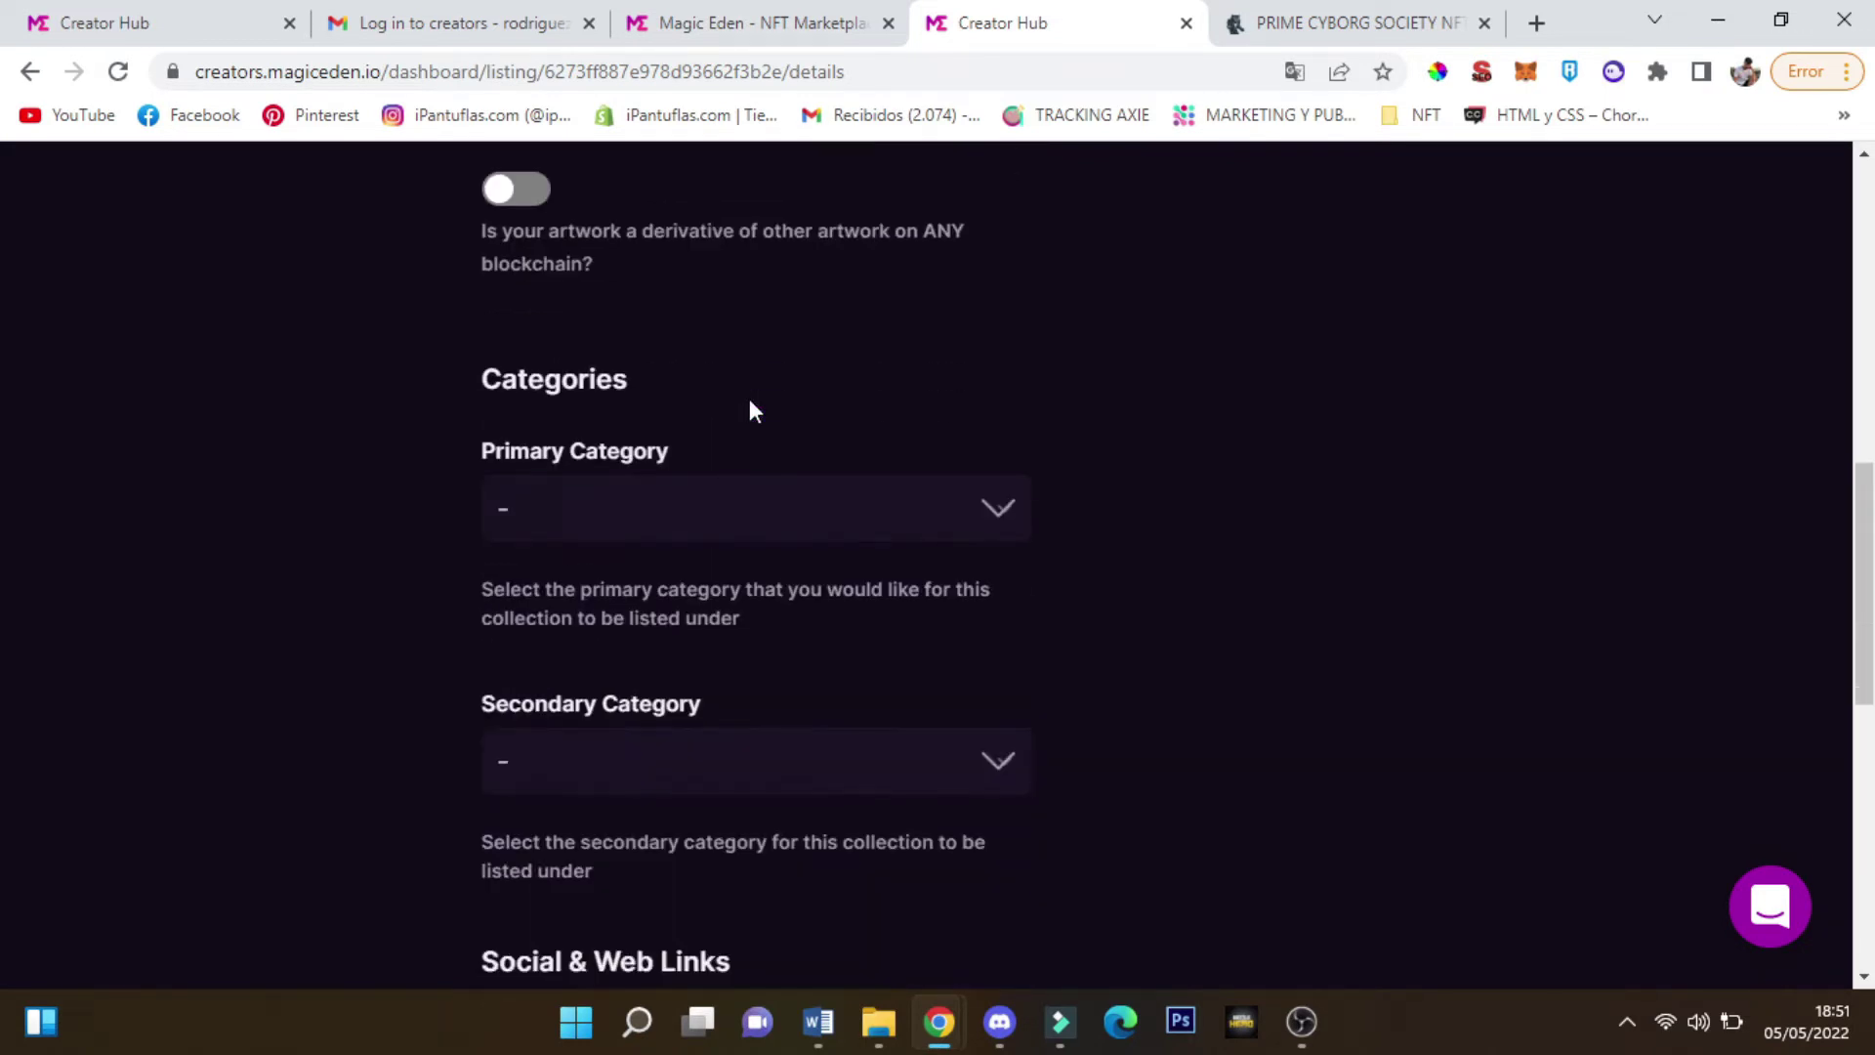
mouse_move(553, 399)
mouse_down()
mouse_move(987, 418)
mouse_move(543, 391)
mouse_up()
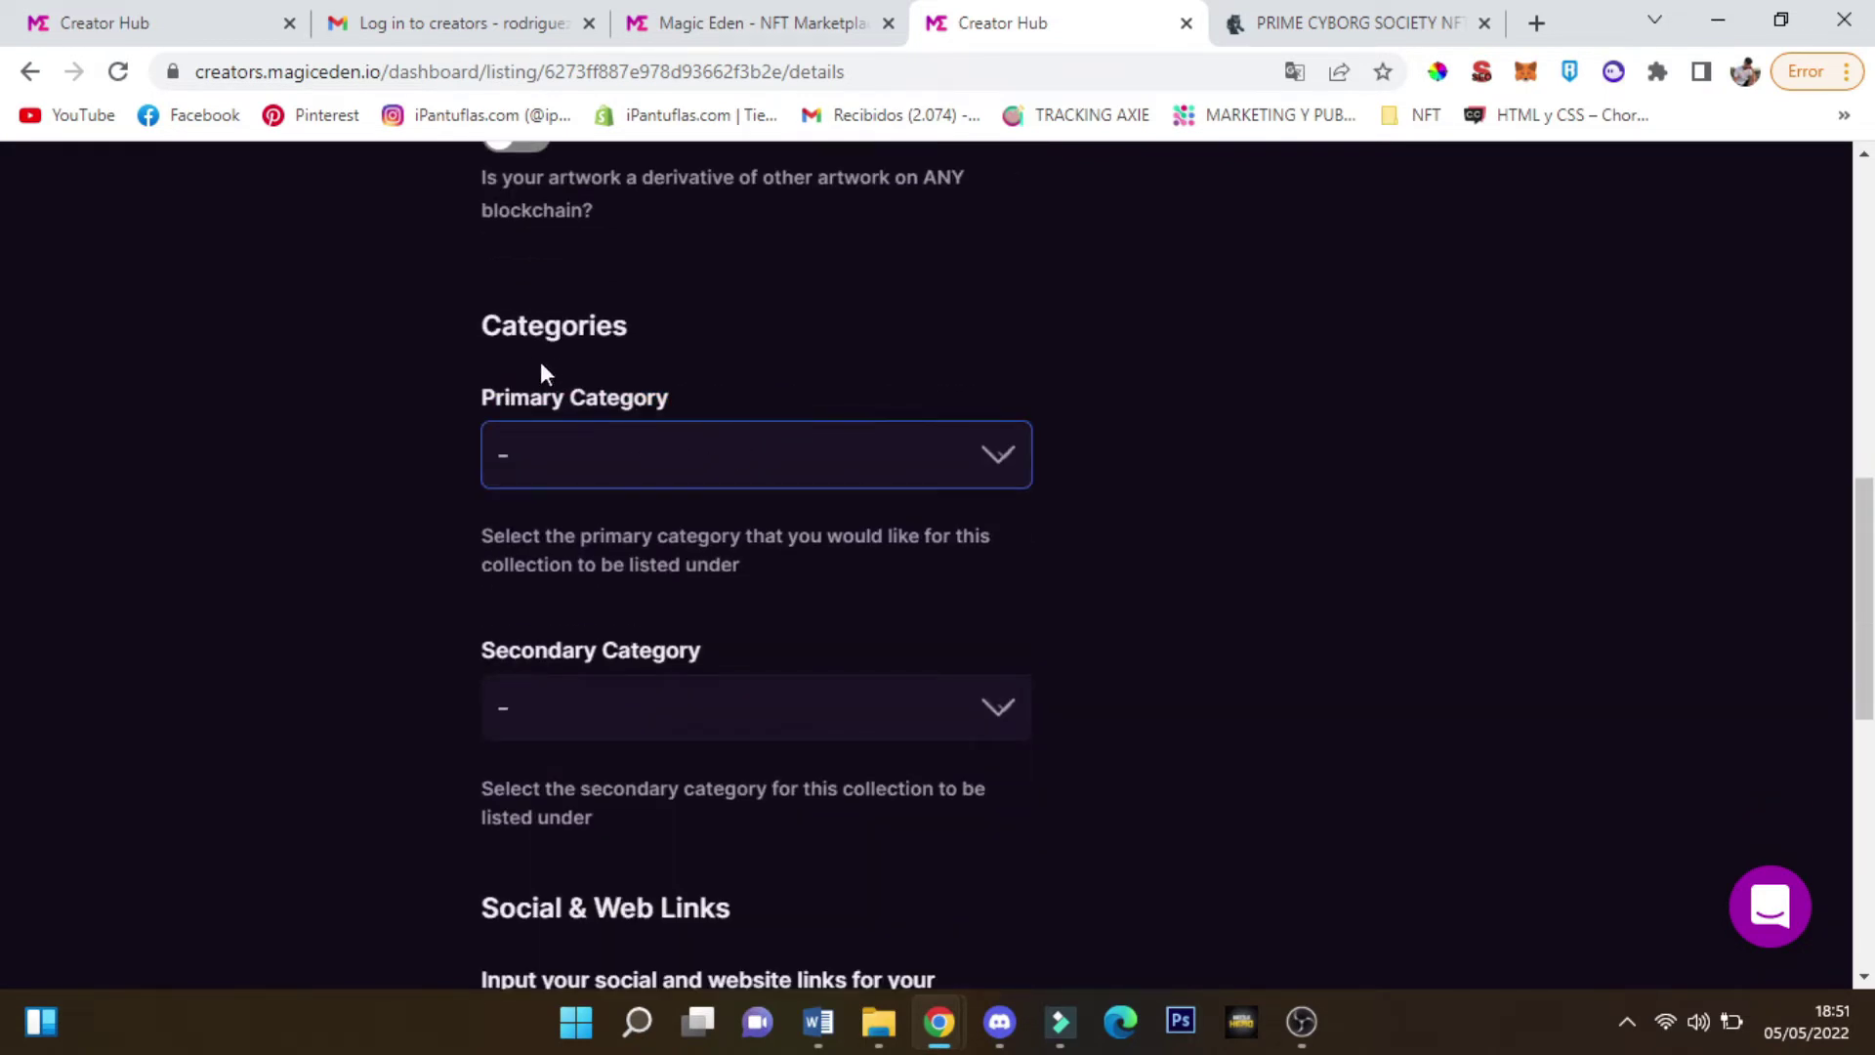
Browse Popular collections on the Magic Eden marketplace, then return to the Creator Hub form
click(721, 37)
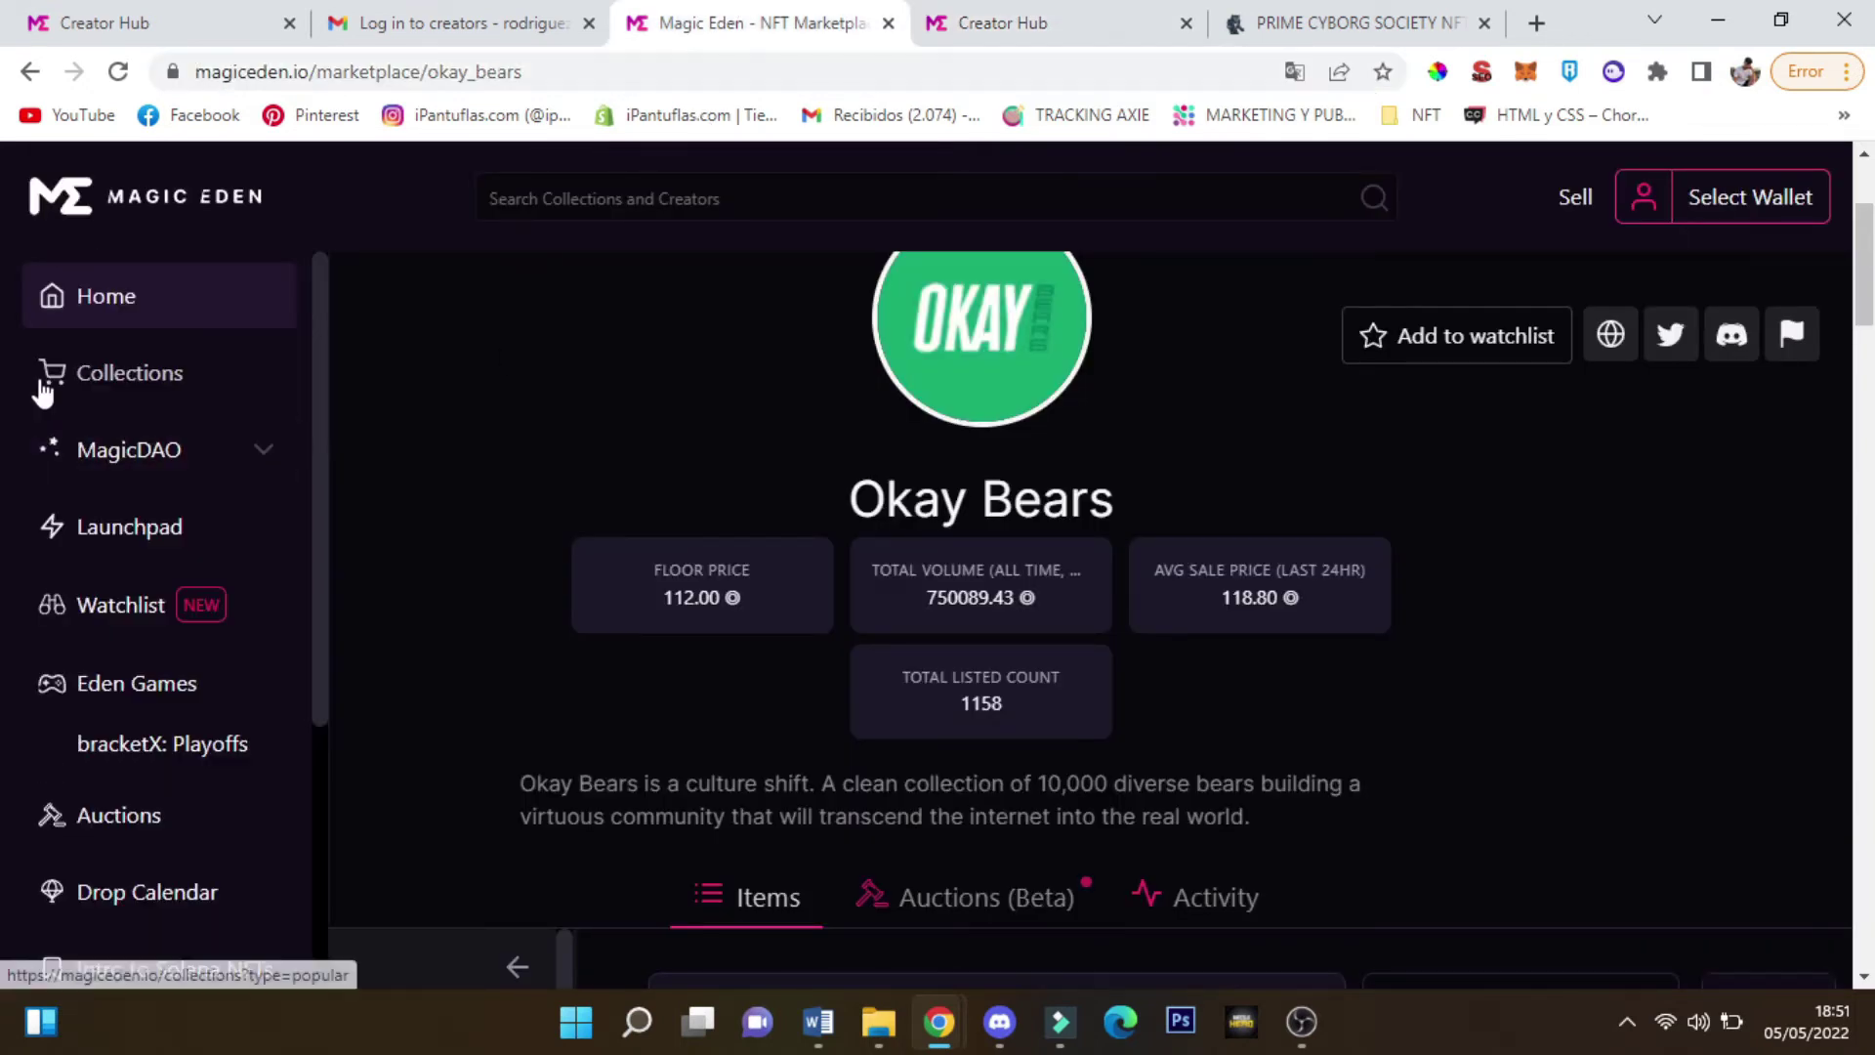
click(39, 385)
click(635, 243)
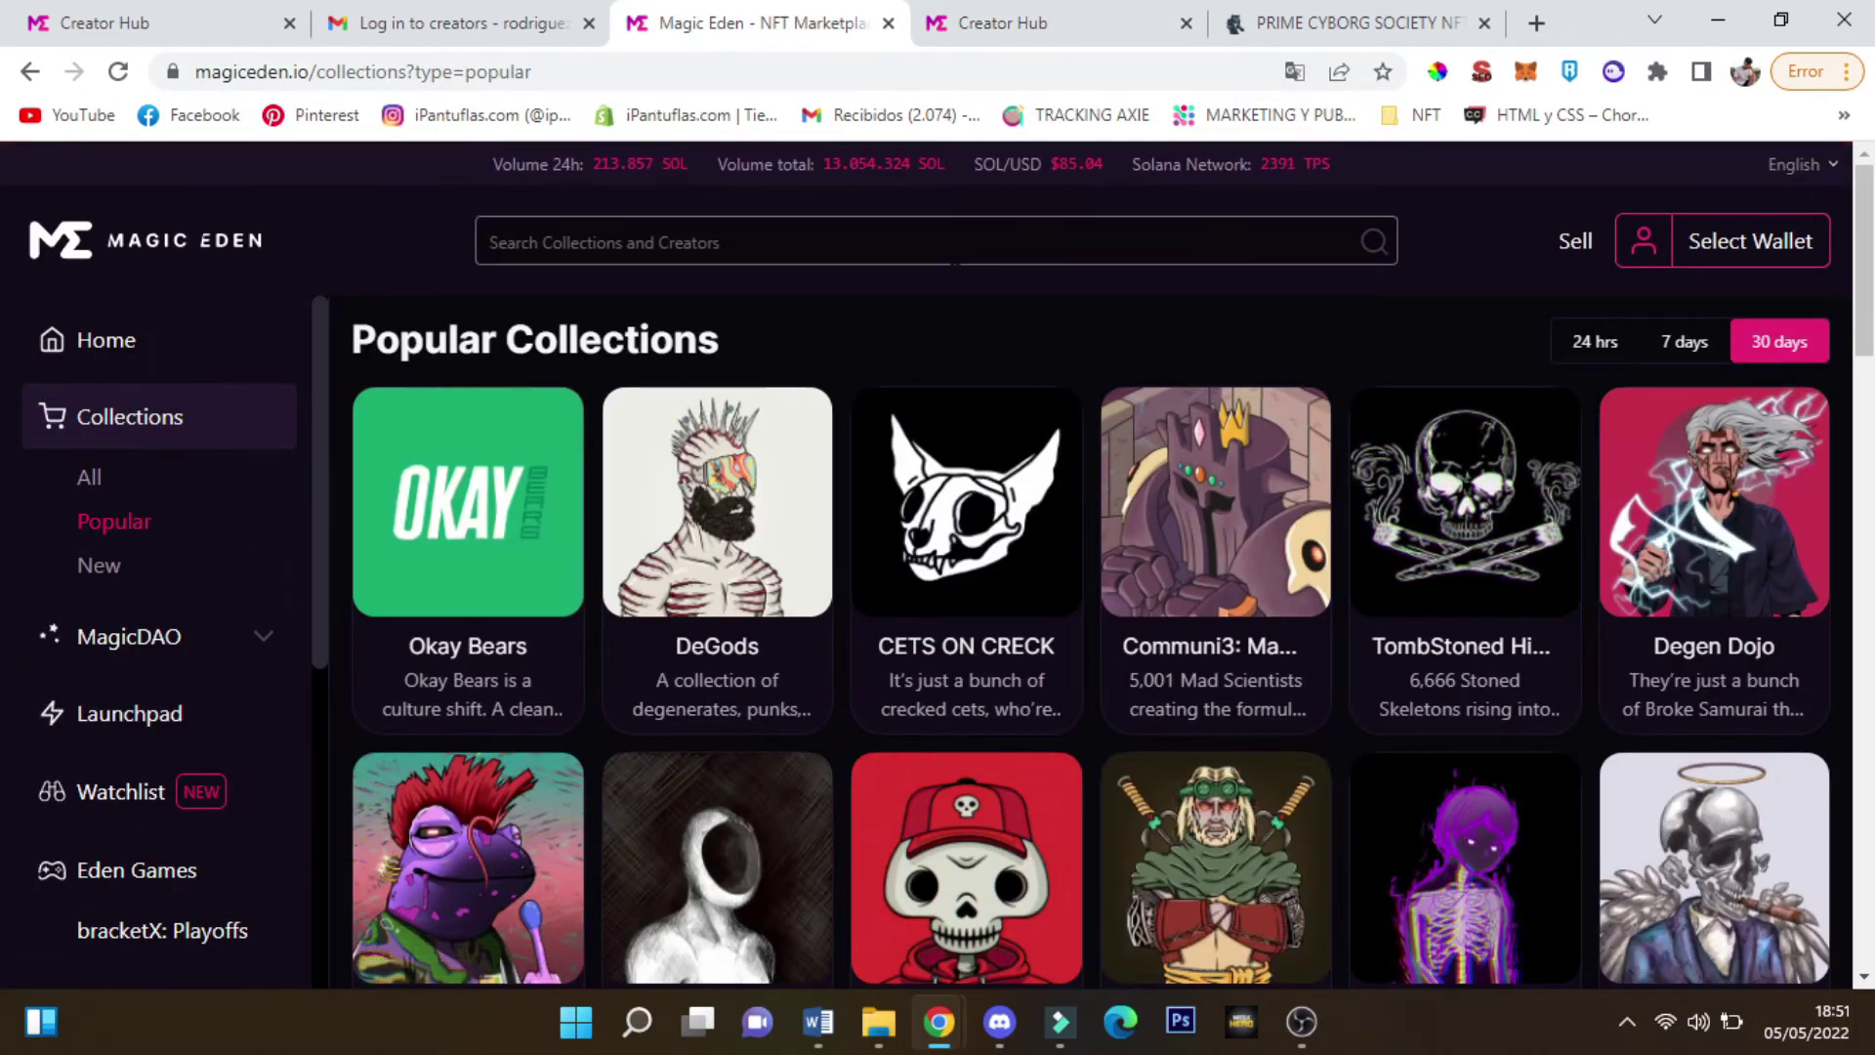
click(962, 12)
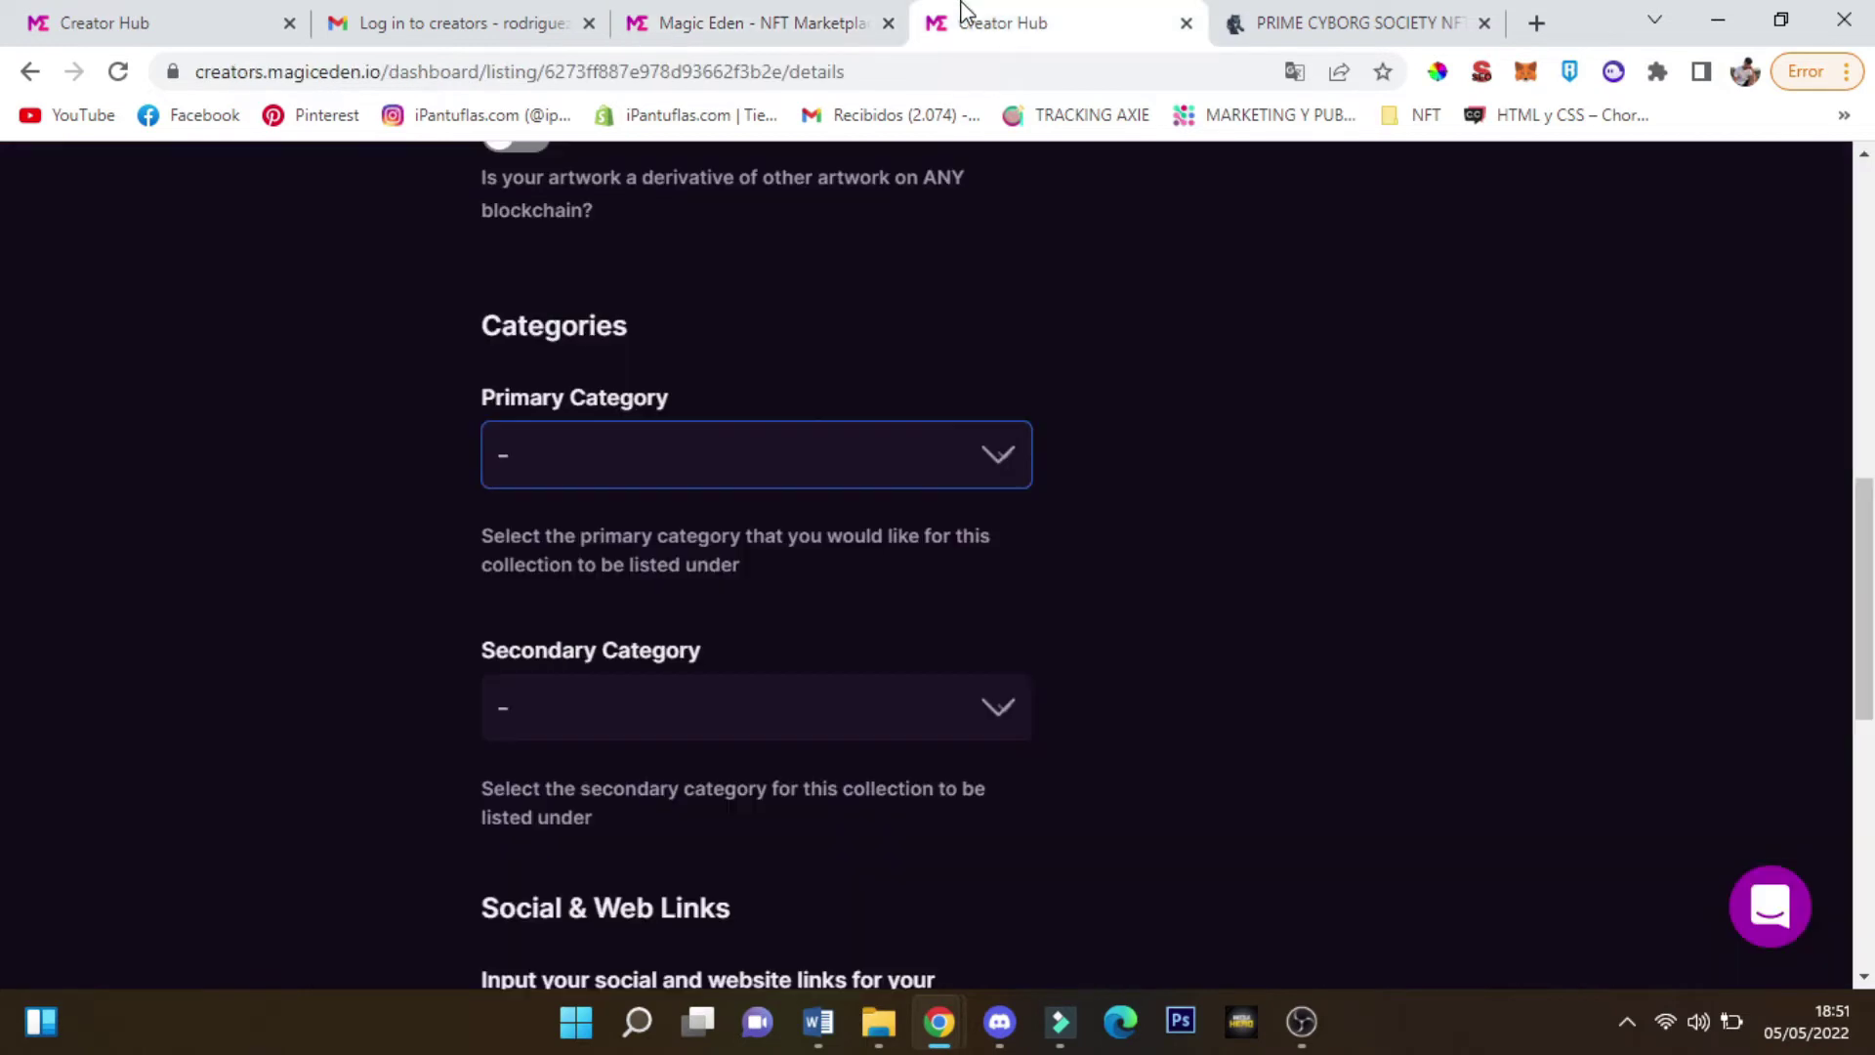
Choose pfps as Primary Category and art as Secondary Category
click(805, 455)
click(1098, 341)
click(764, 474)
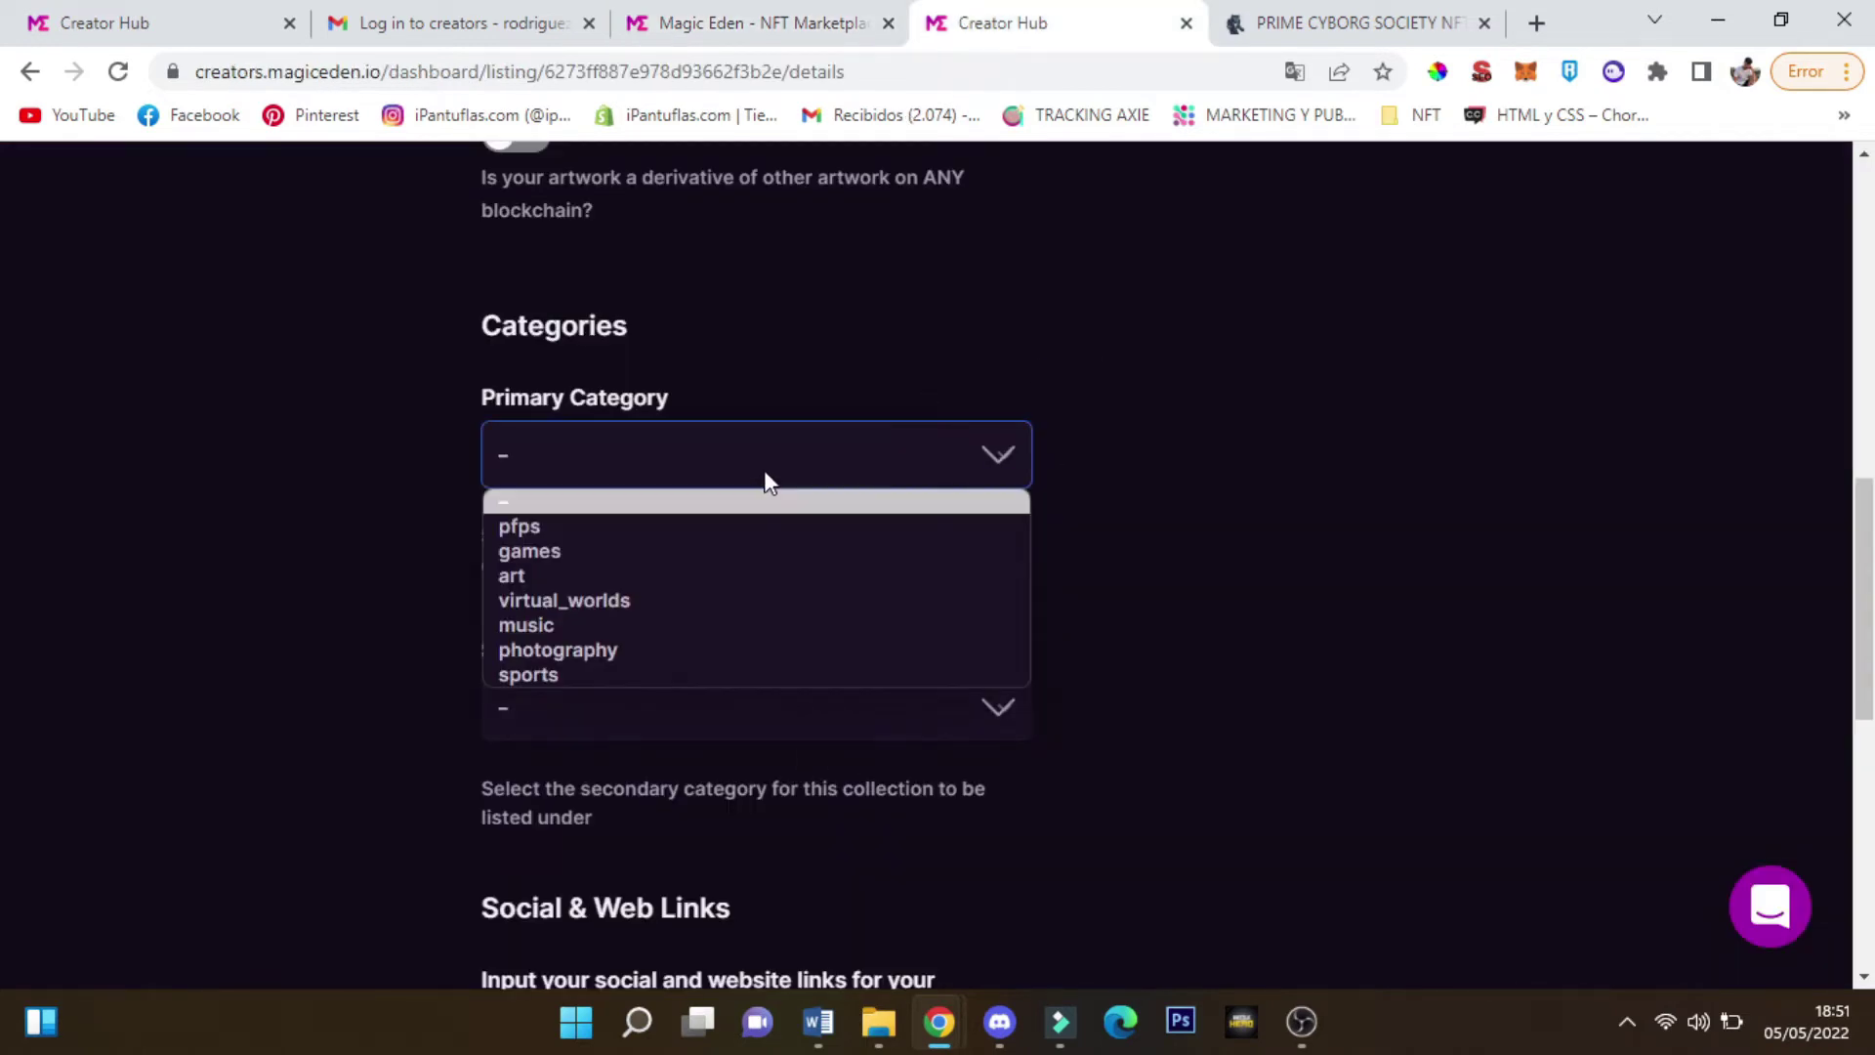
click(620, 529)
click(772, 705)
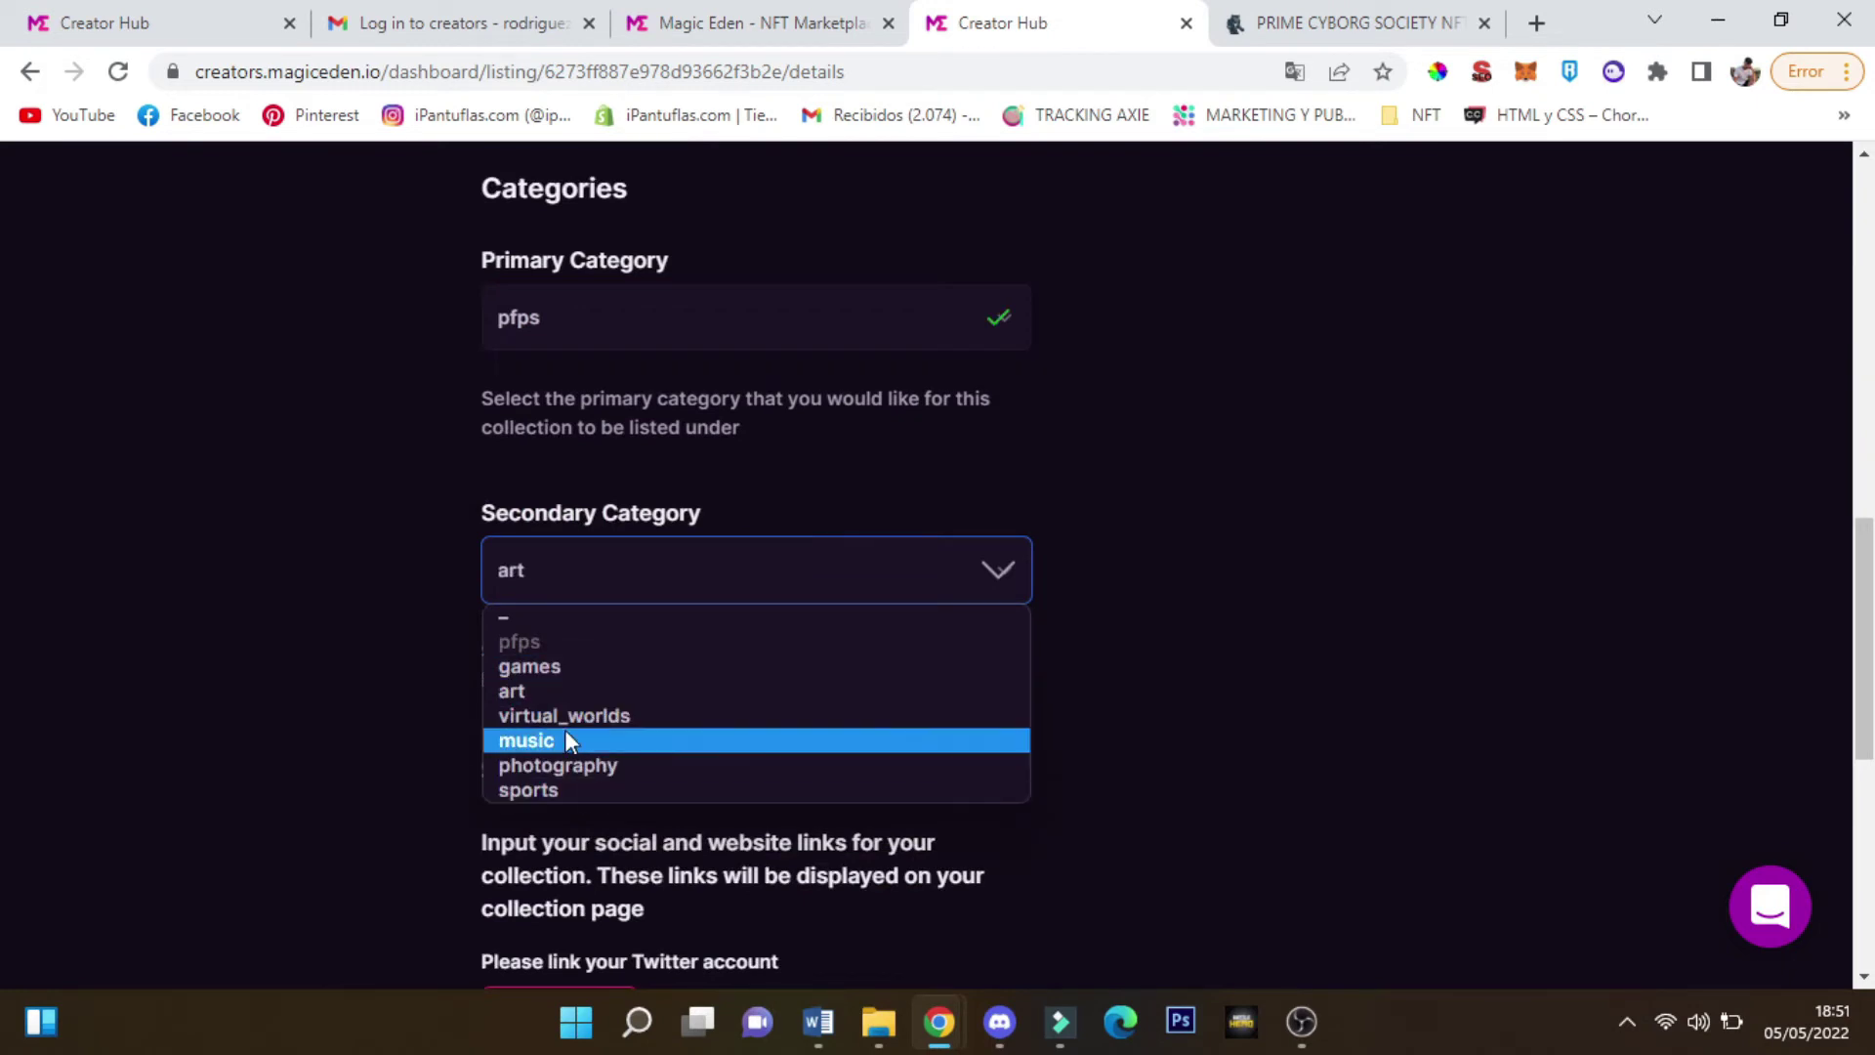
click(549, 693)
scroll(584, 605, down, 3)
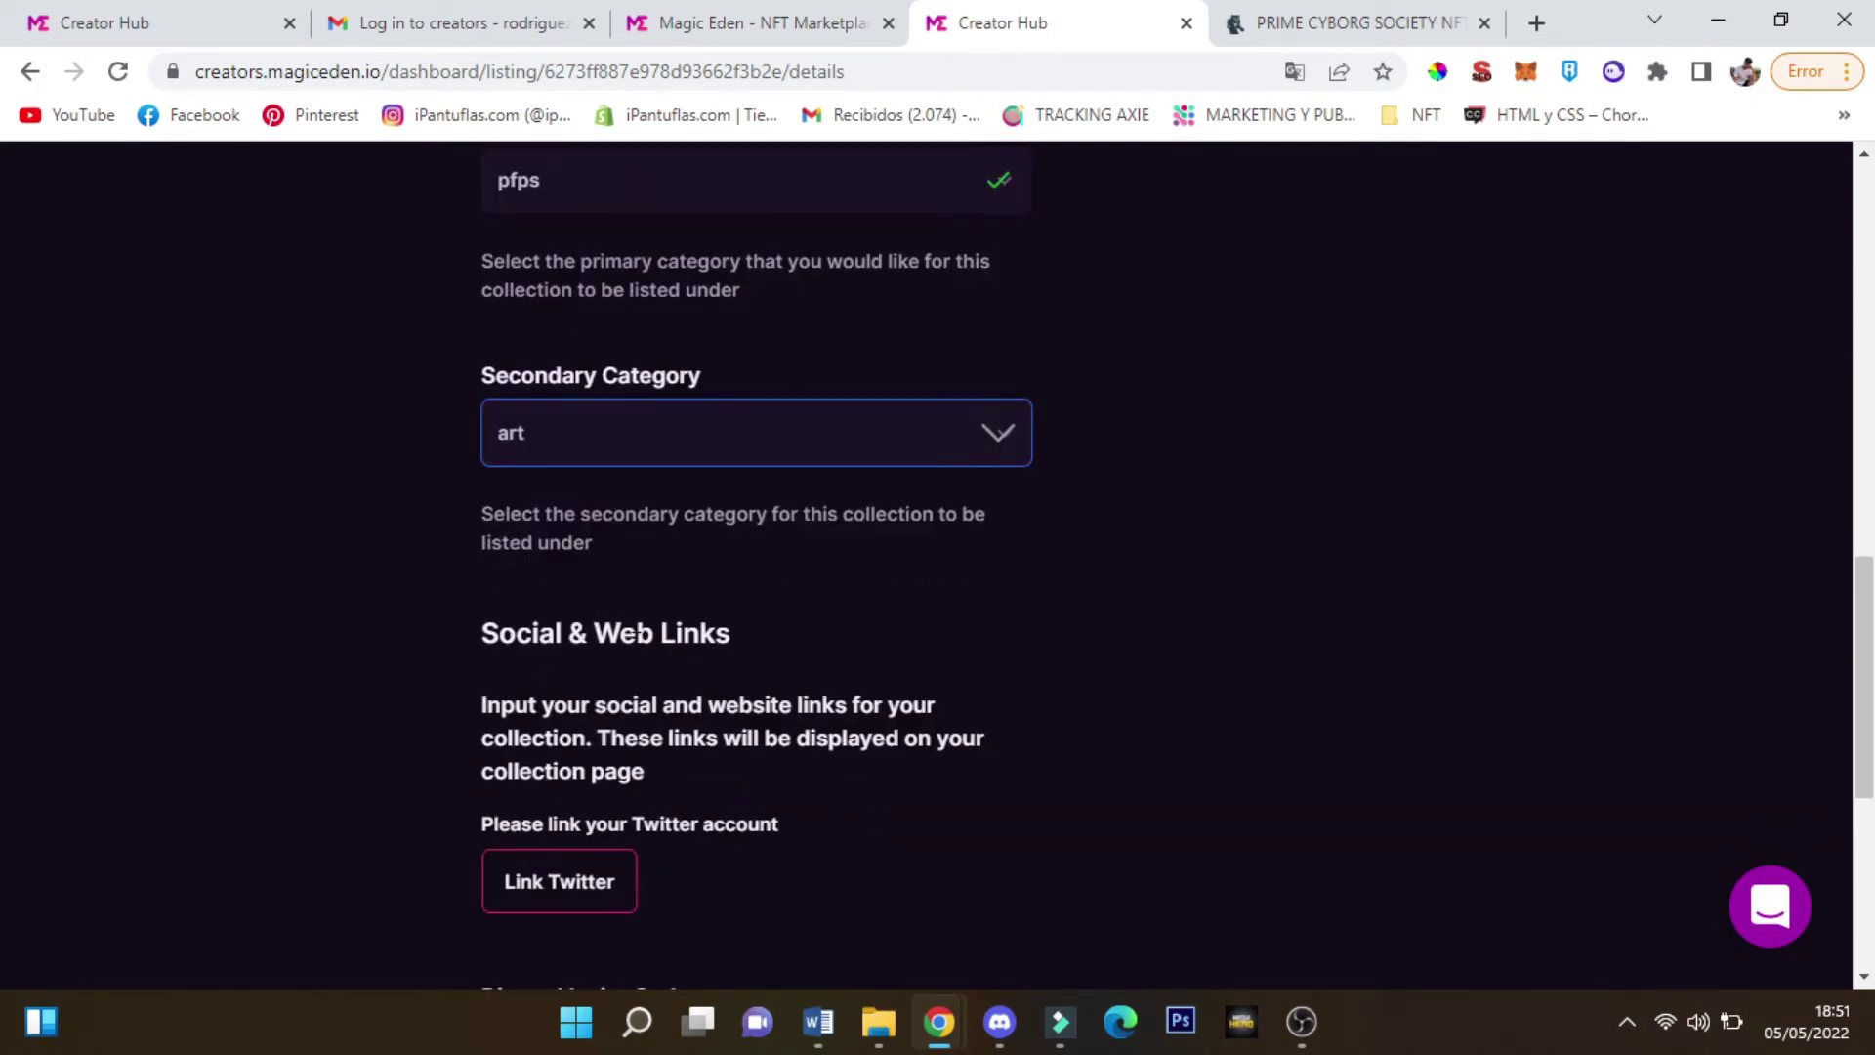
scroll(537, 687, down, 5)
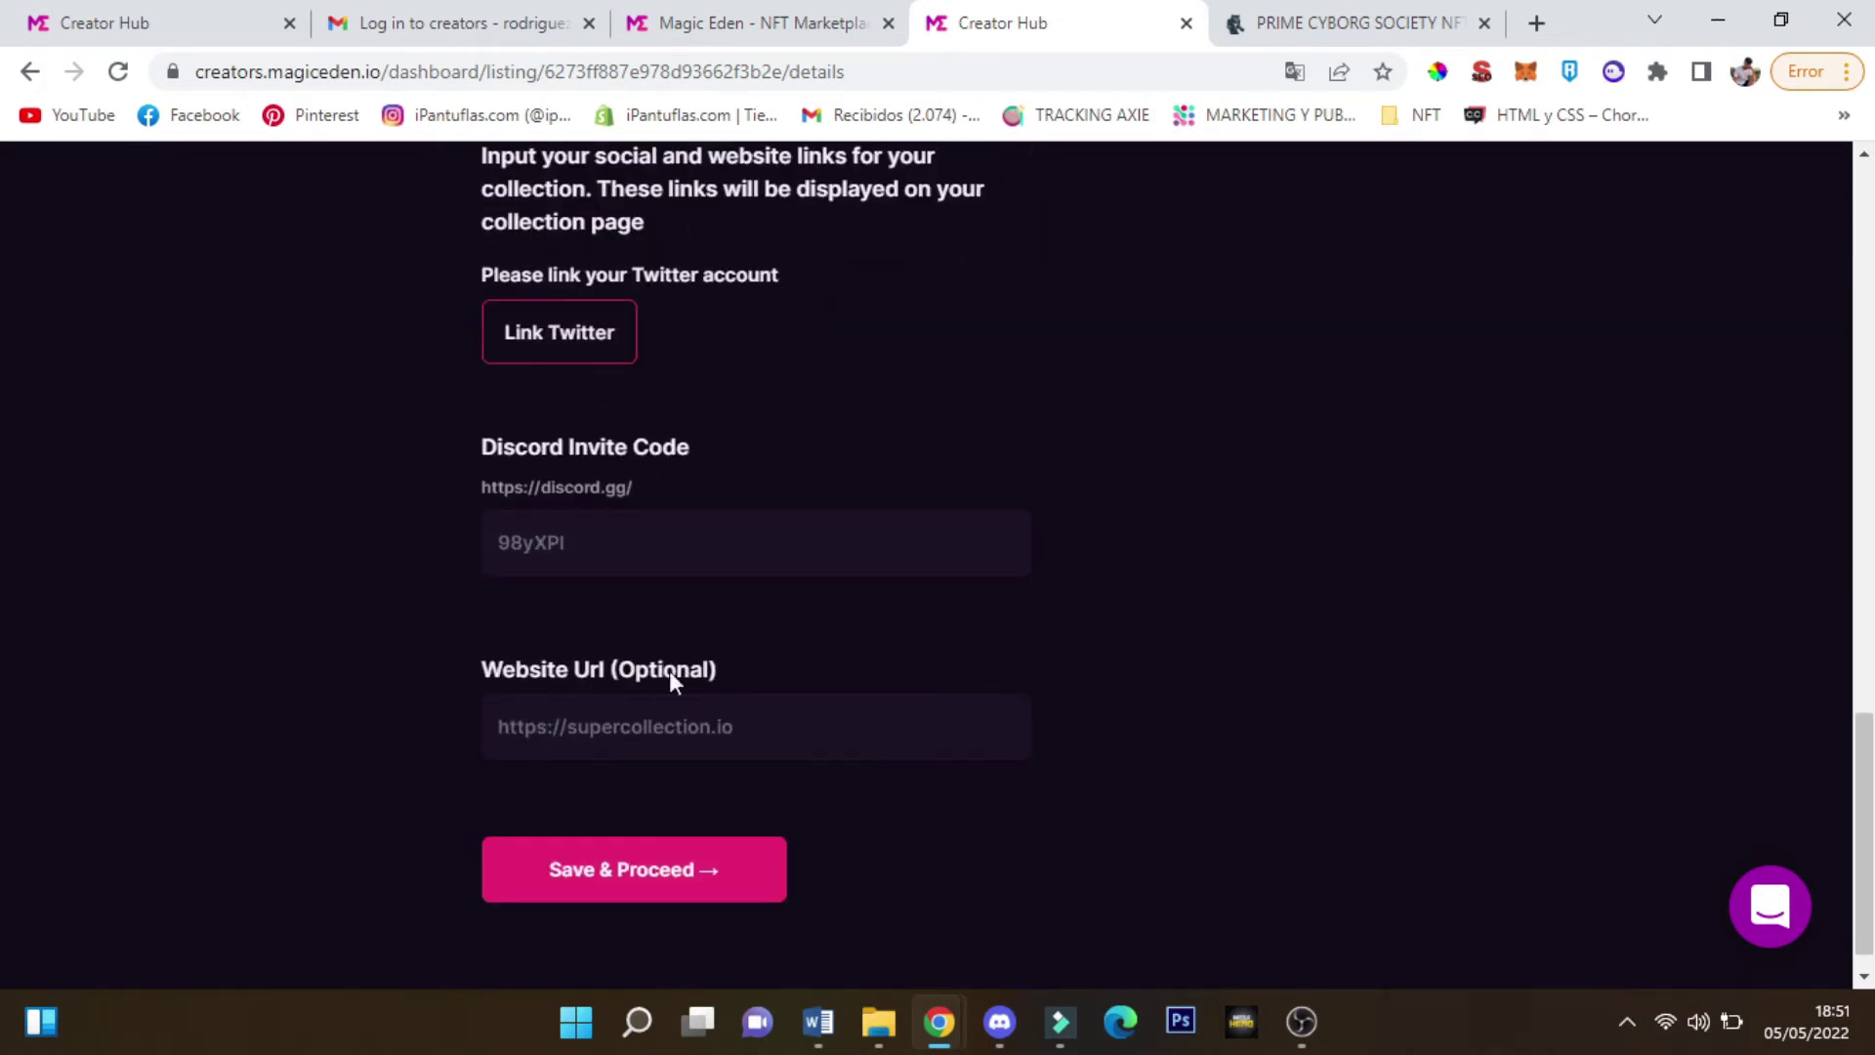
scroll(562, 721, up, 4)
scroll(544, 670, up, 4)
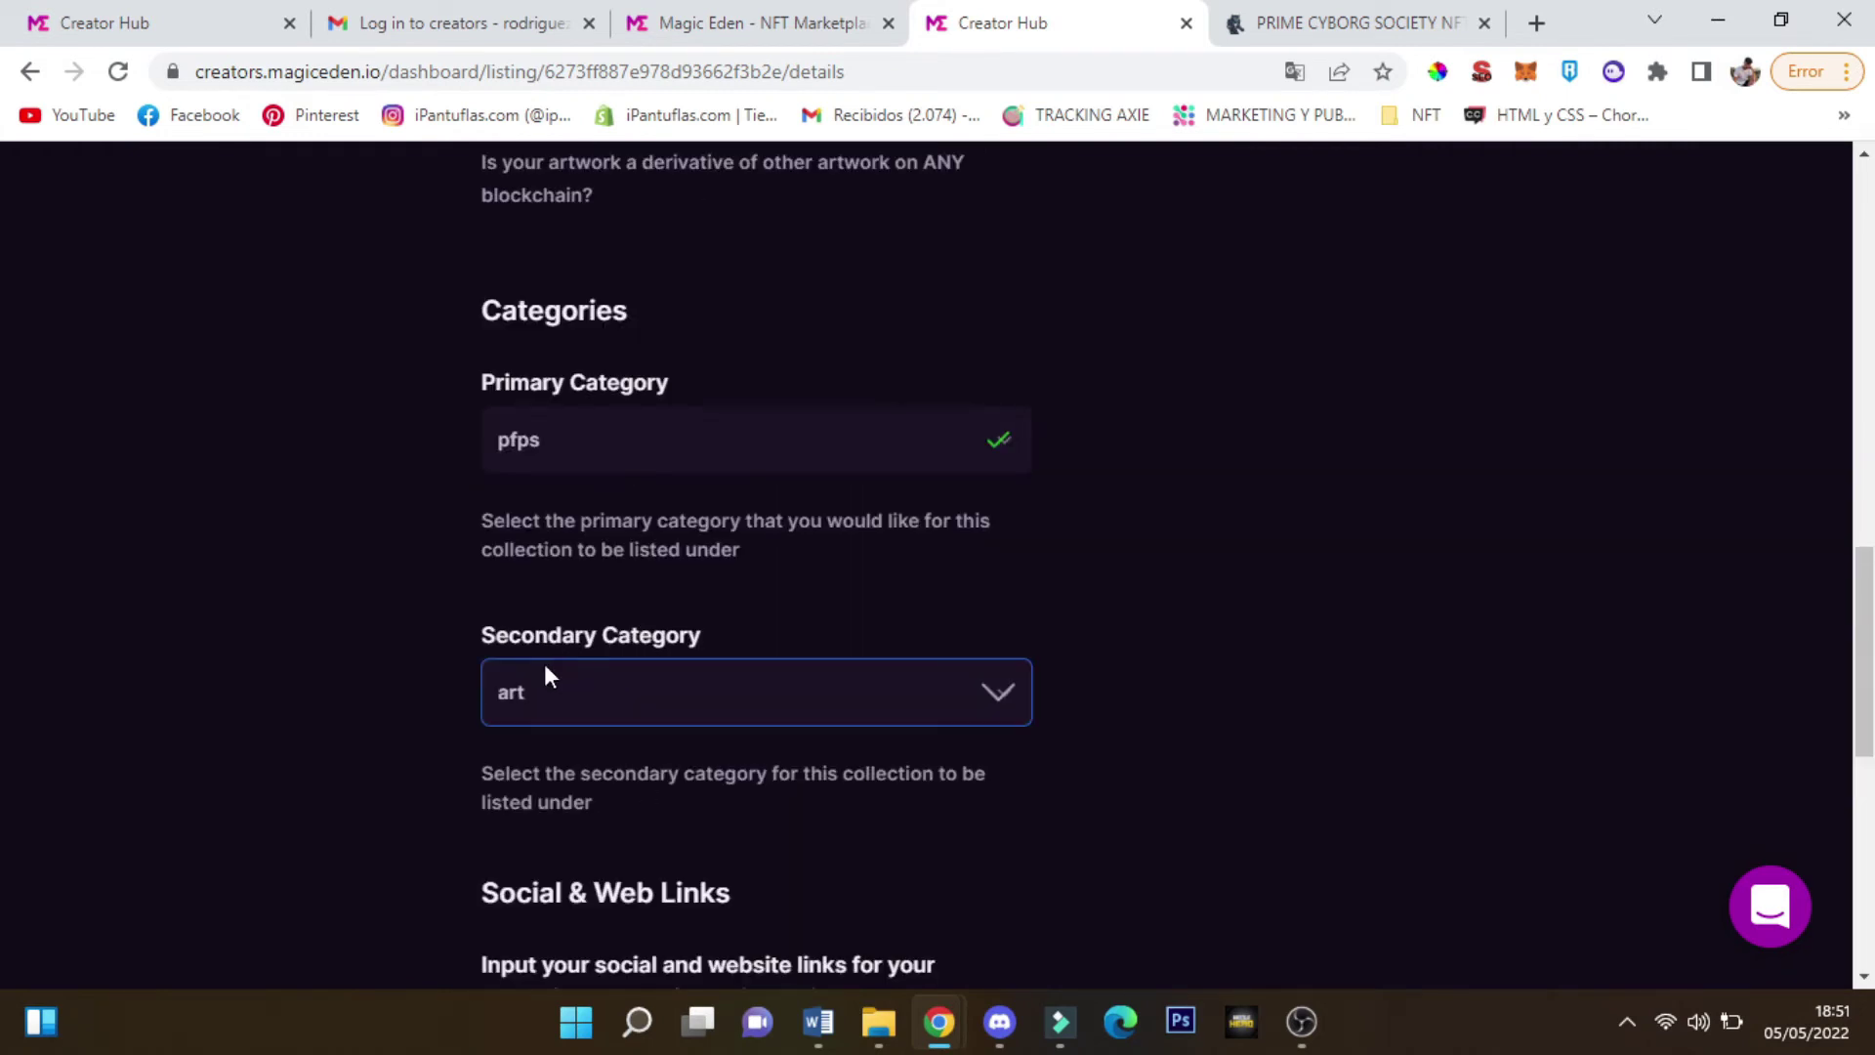
scroll(578, 654, down, 5)
drag(471, 536, 725, 538)
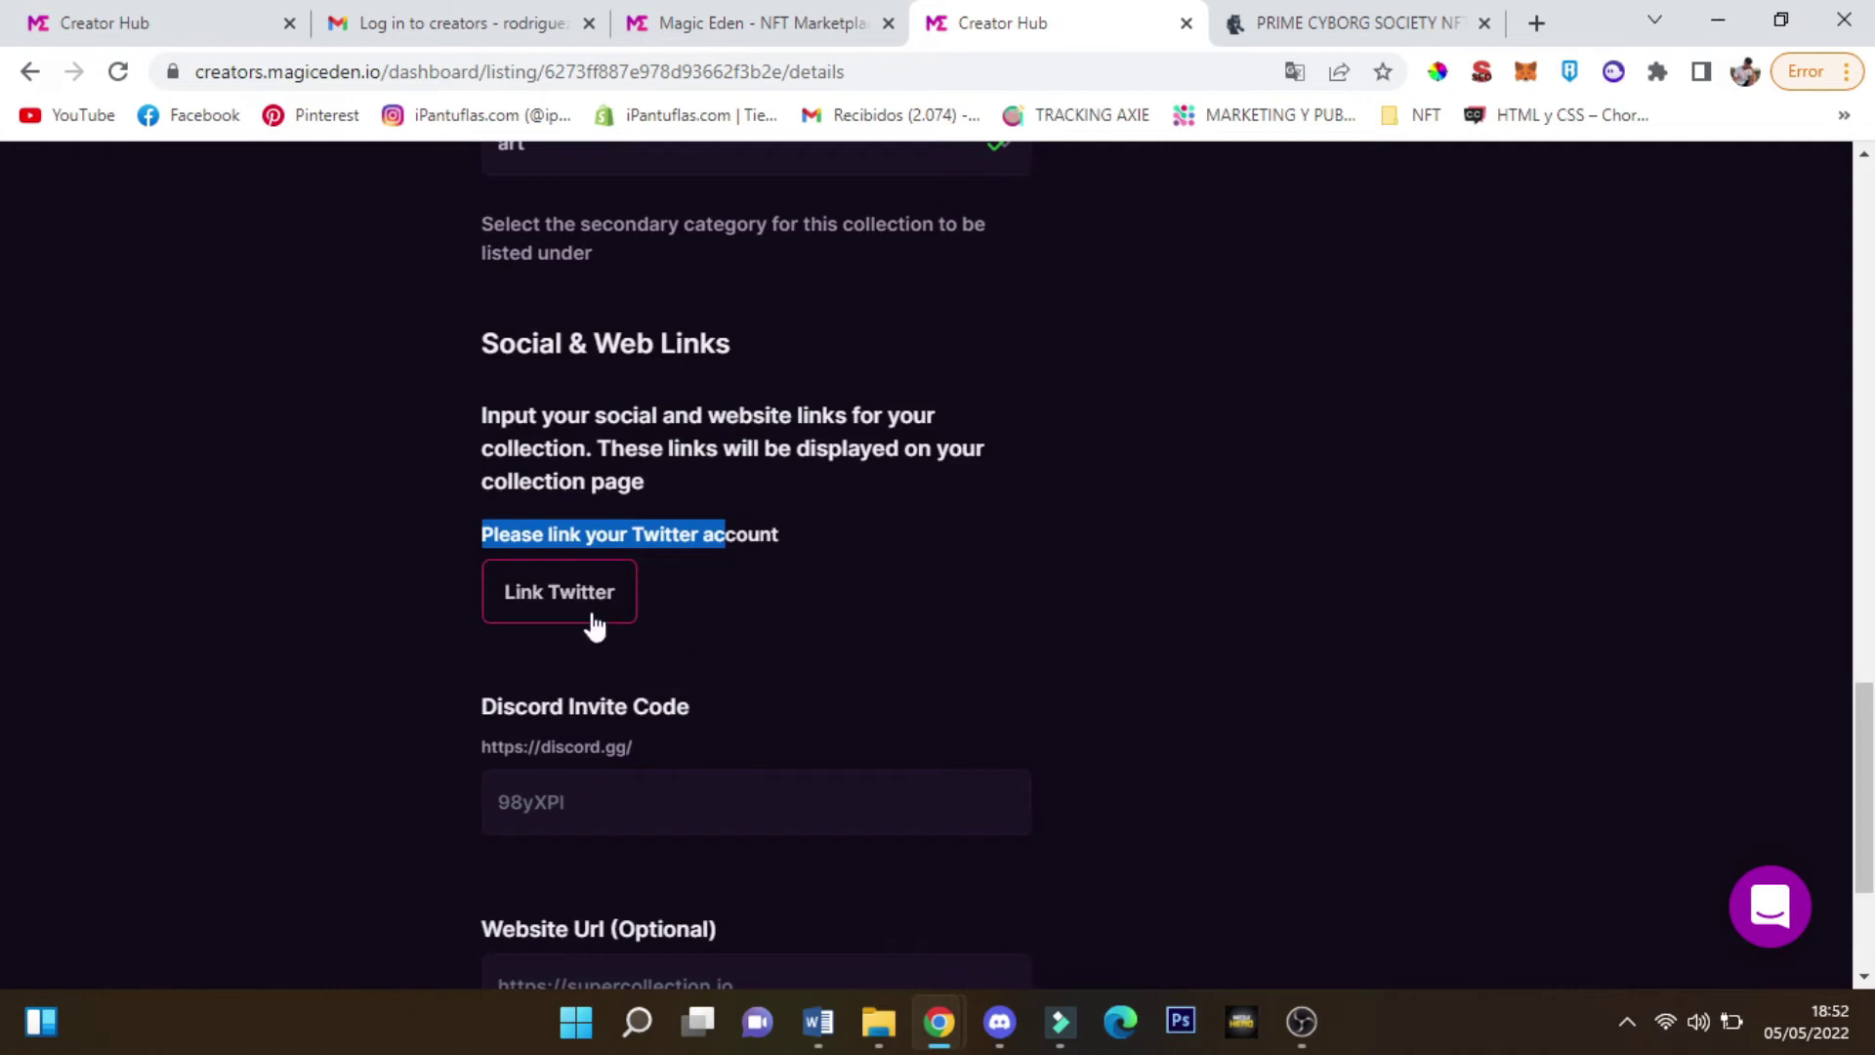
scroll(811, 548, down, 1)
Authorize the Twitter account link in its popup, then focus the Discord invite code field
click(611, 592)
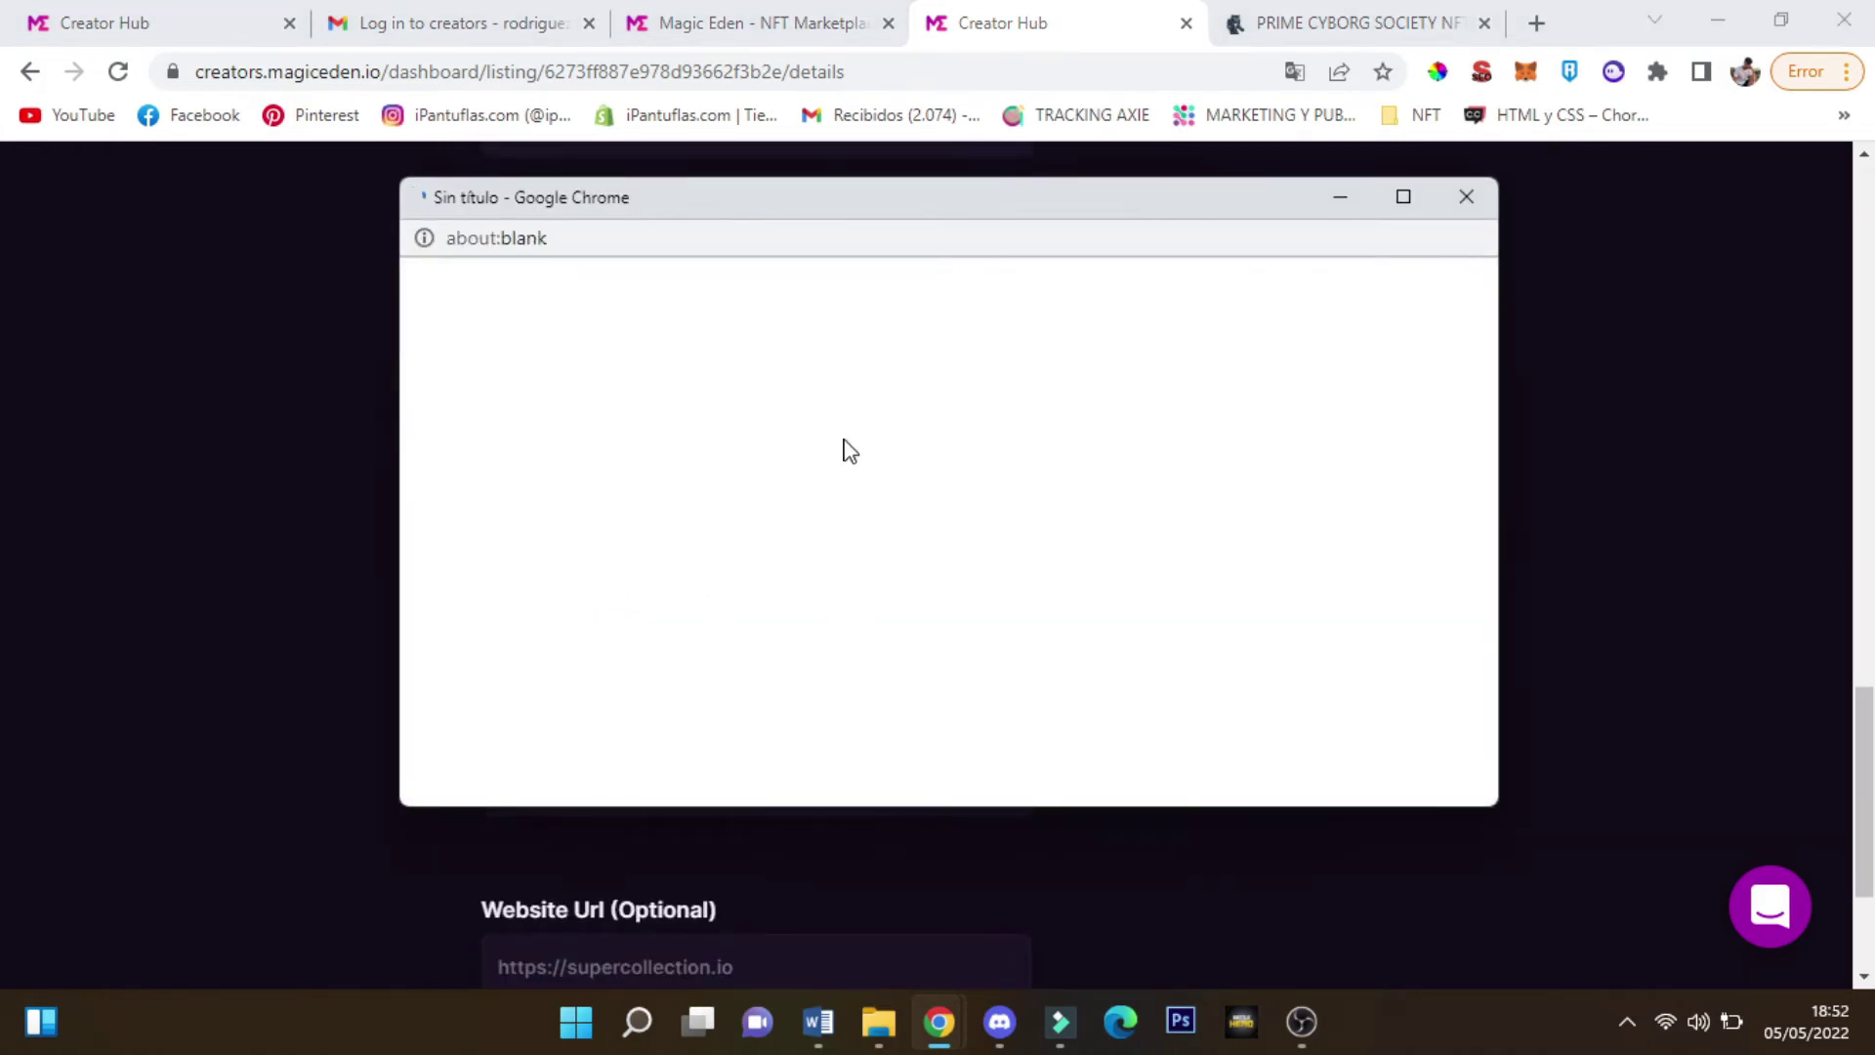
drag(694, 226, 768, 181)
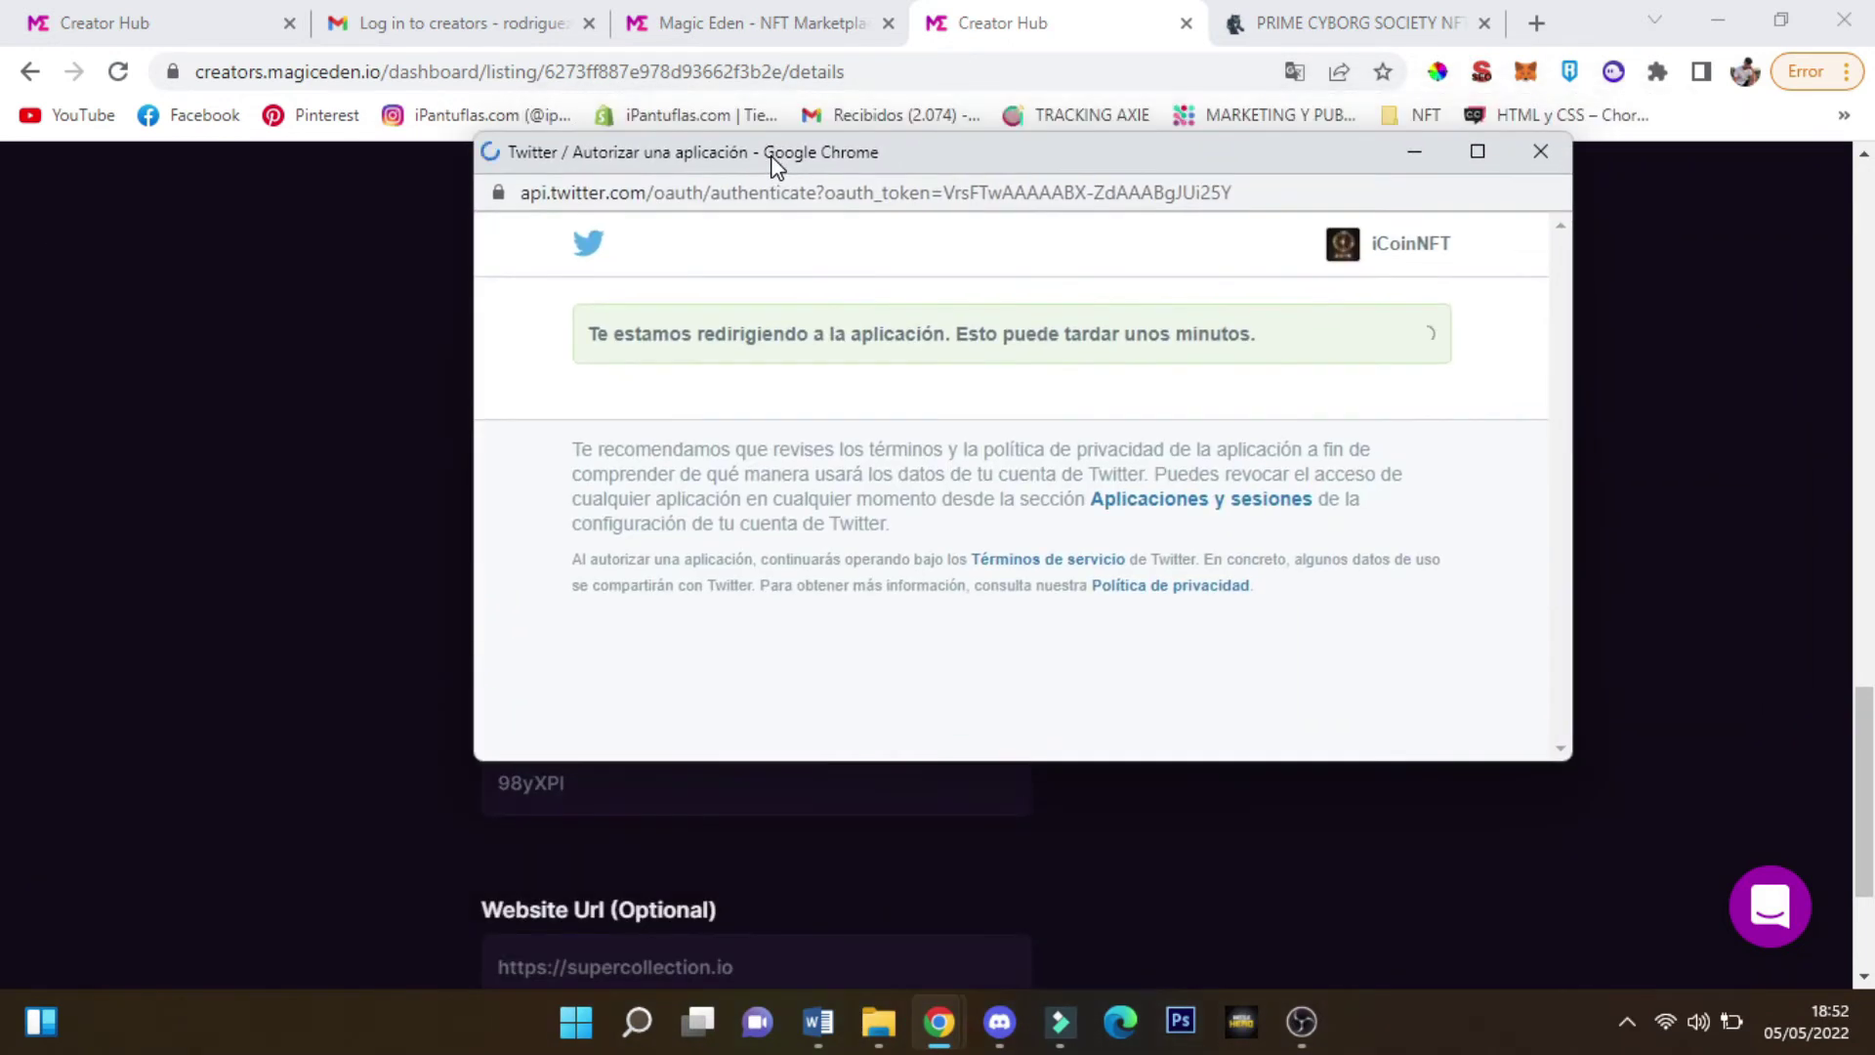
click(985, 672)
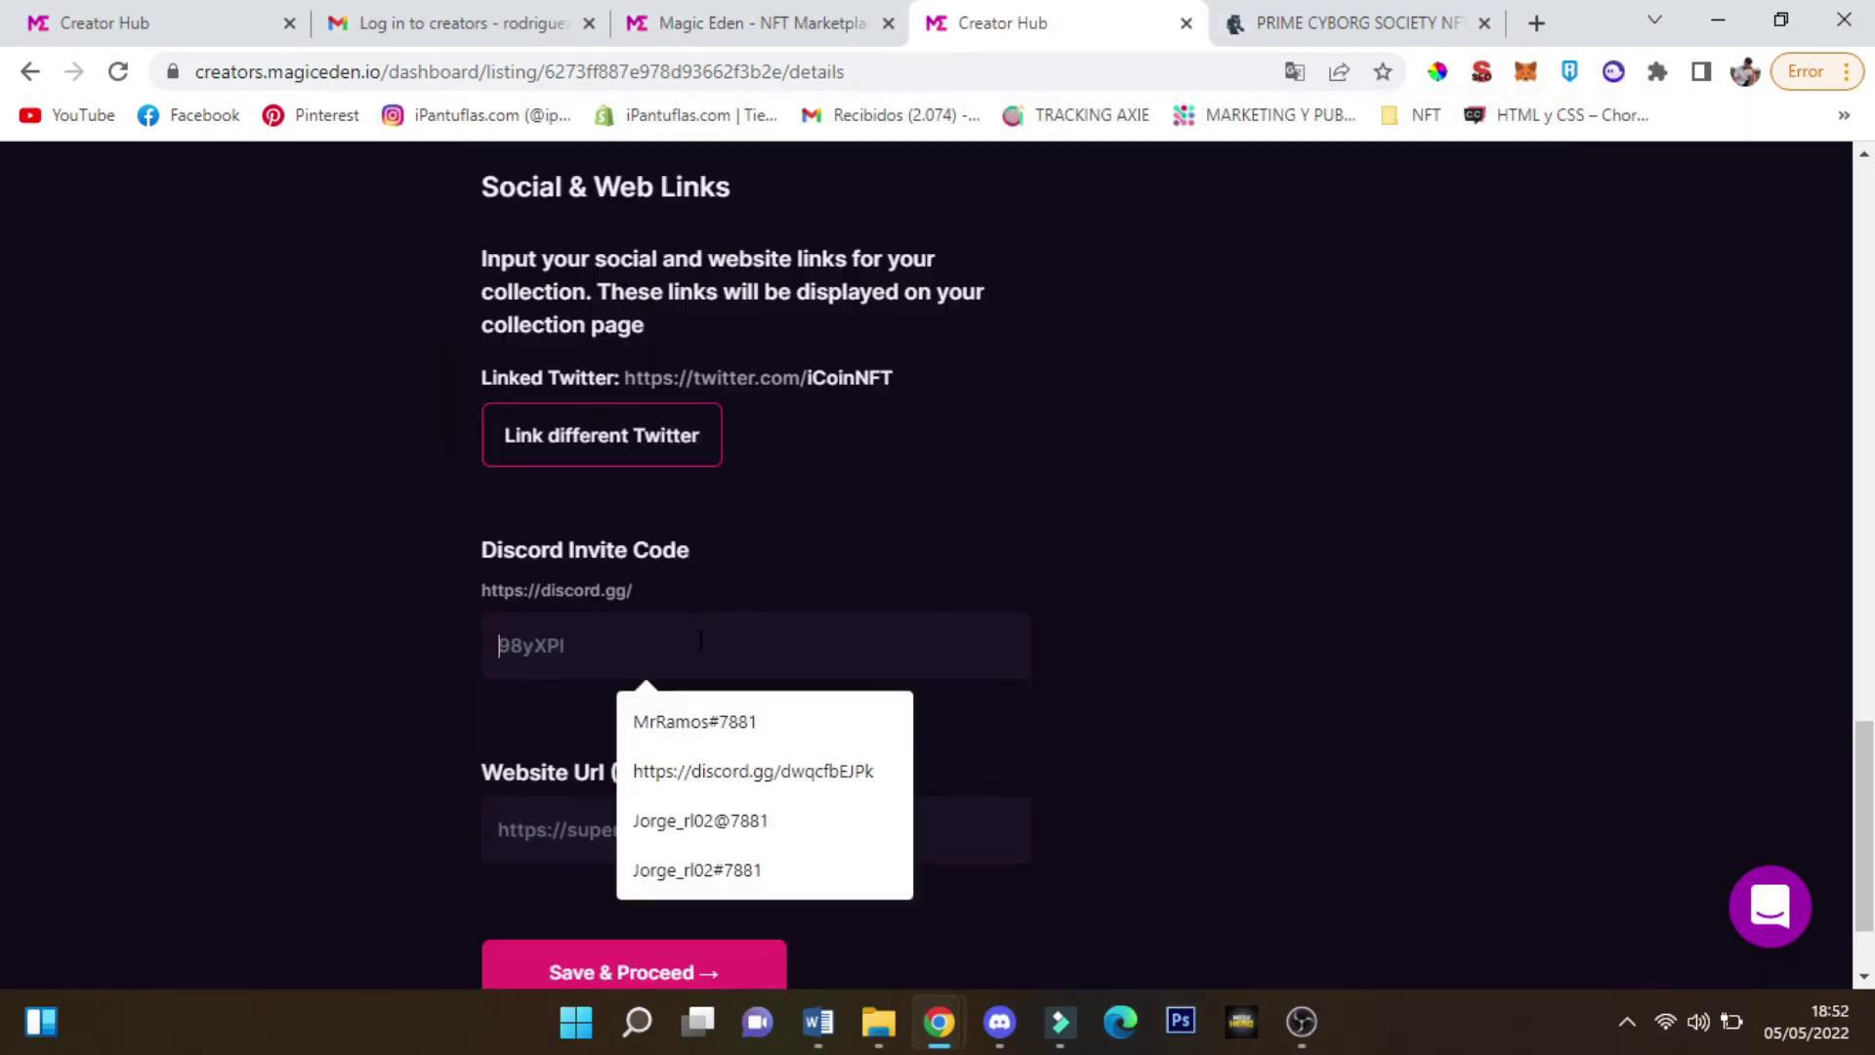
click(999, 1022)
Generate a never-expiring (Nunca) PRIME CYBORG SOCIETY invite link via Invitar gente and copy it
click(322, 115)
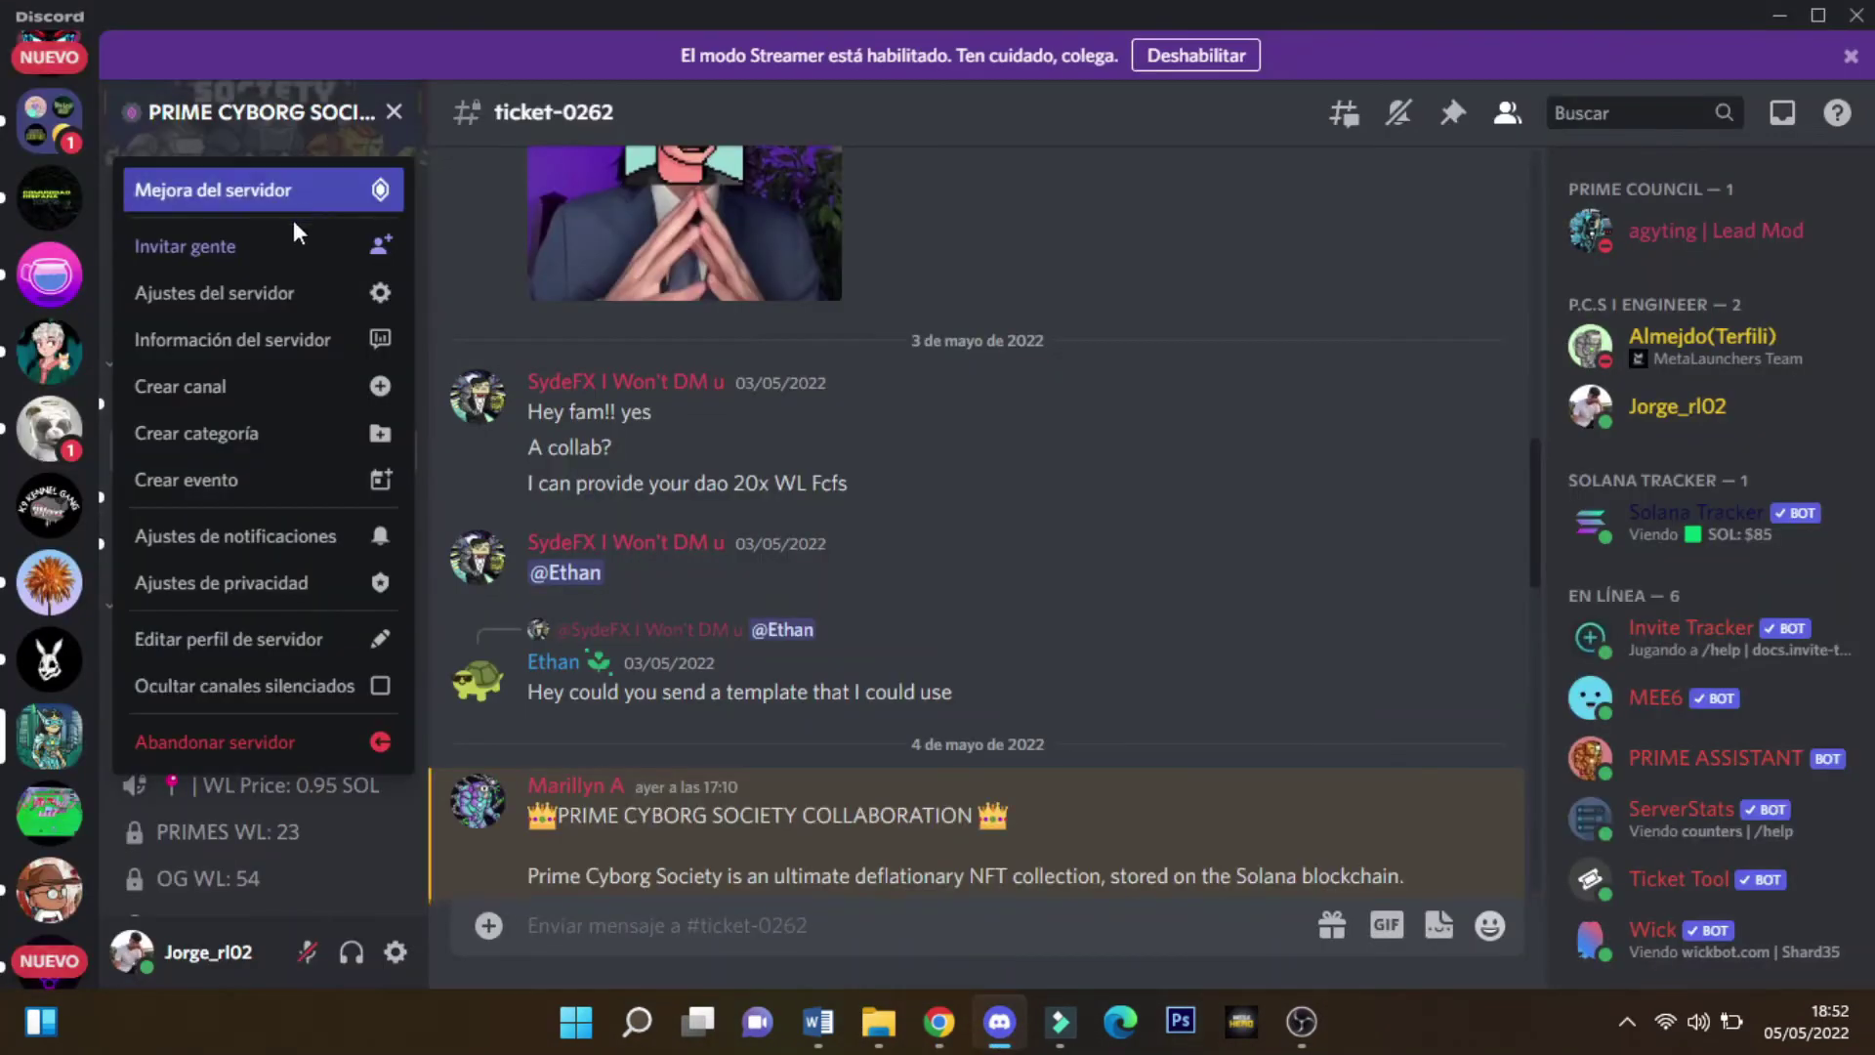
click(290, 247)
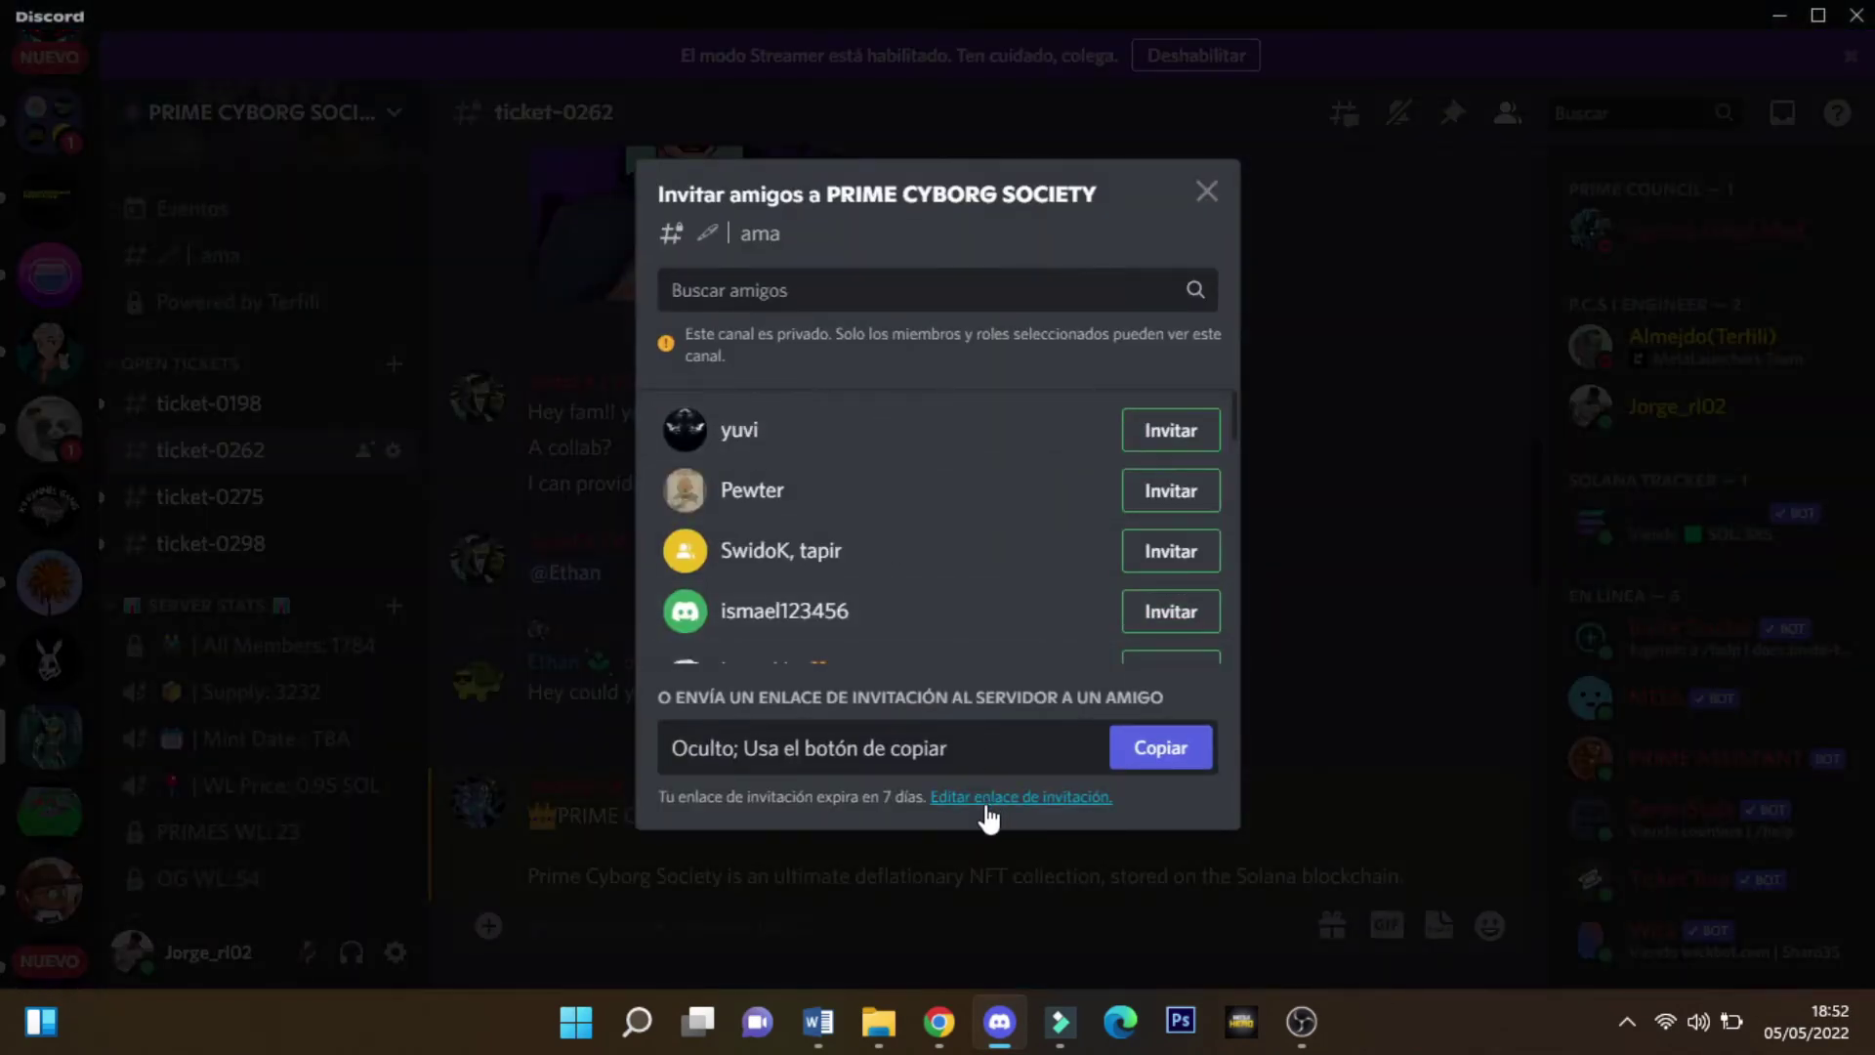
click(982, 801)
click(907, 392)
click(768, 757)
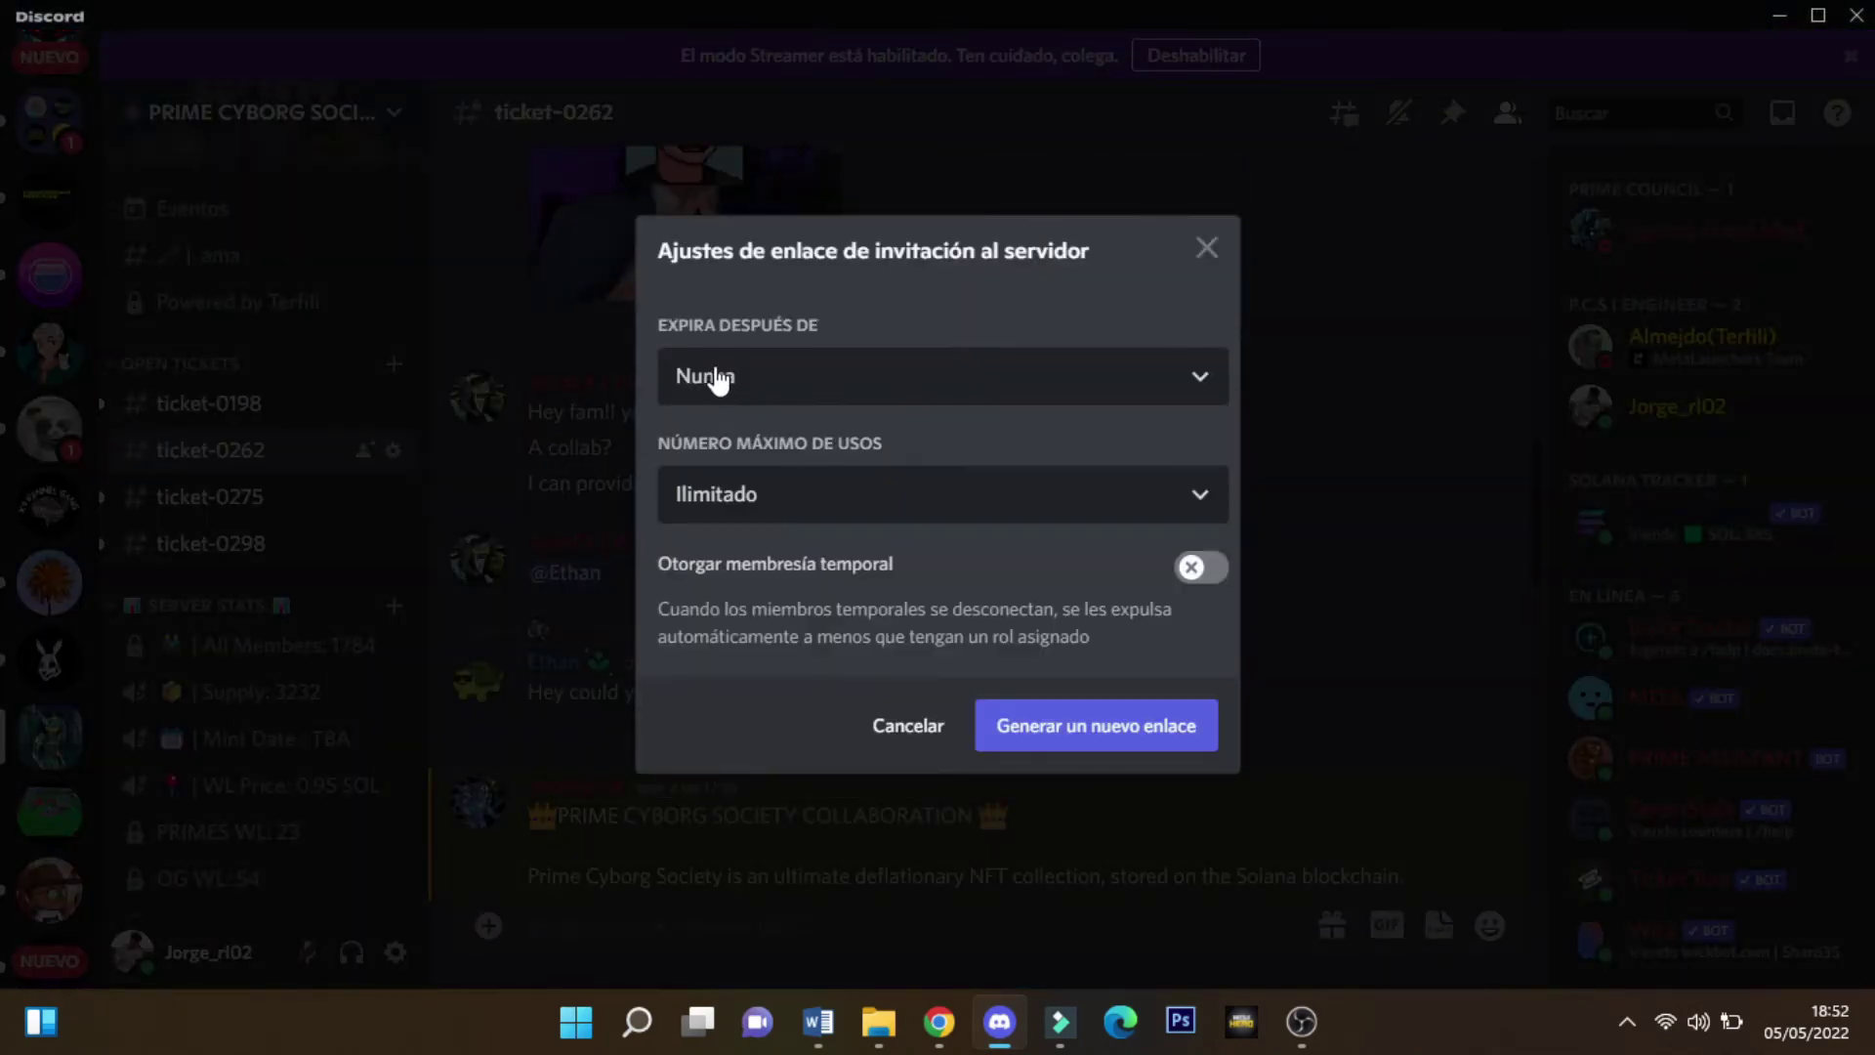
click(1114, 725)
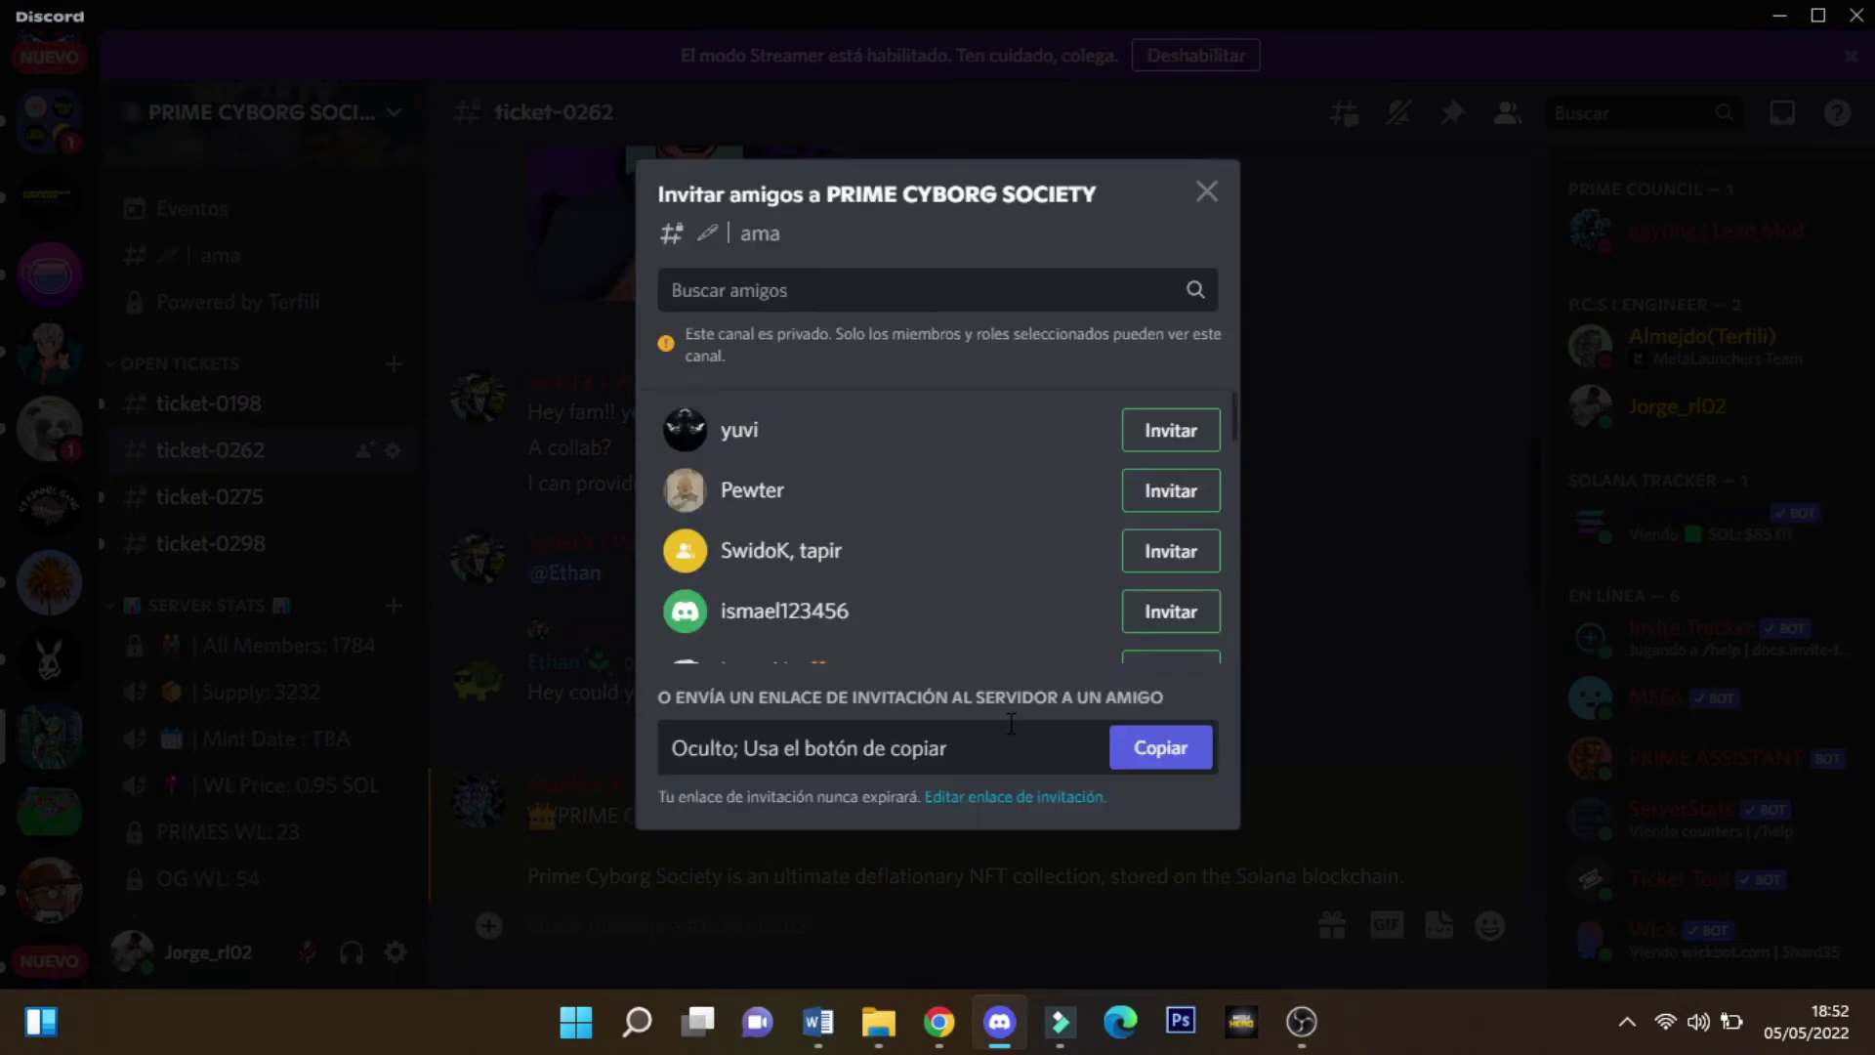
click(1150, 760)
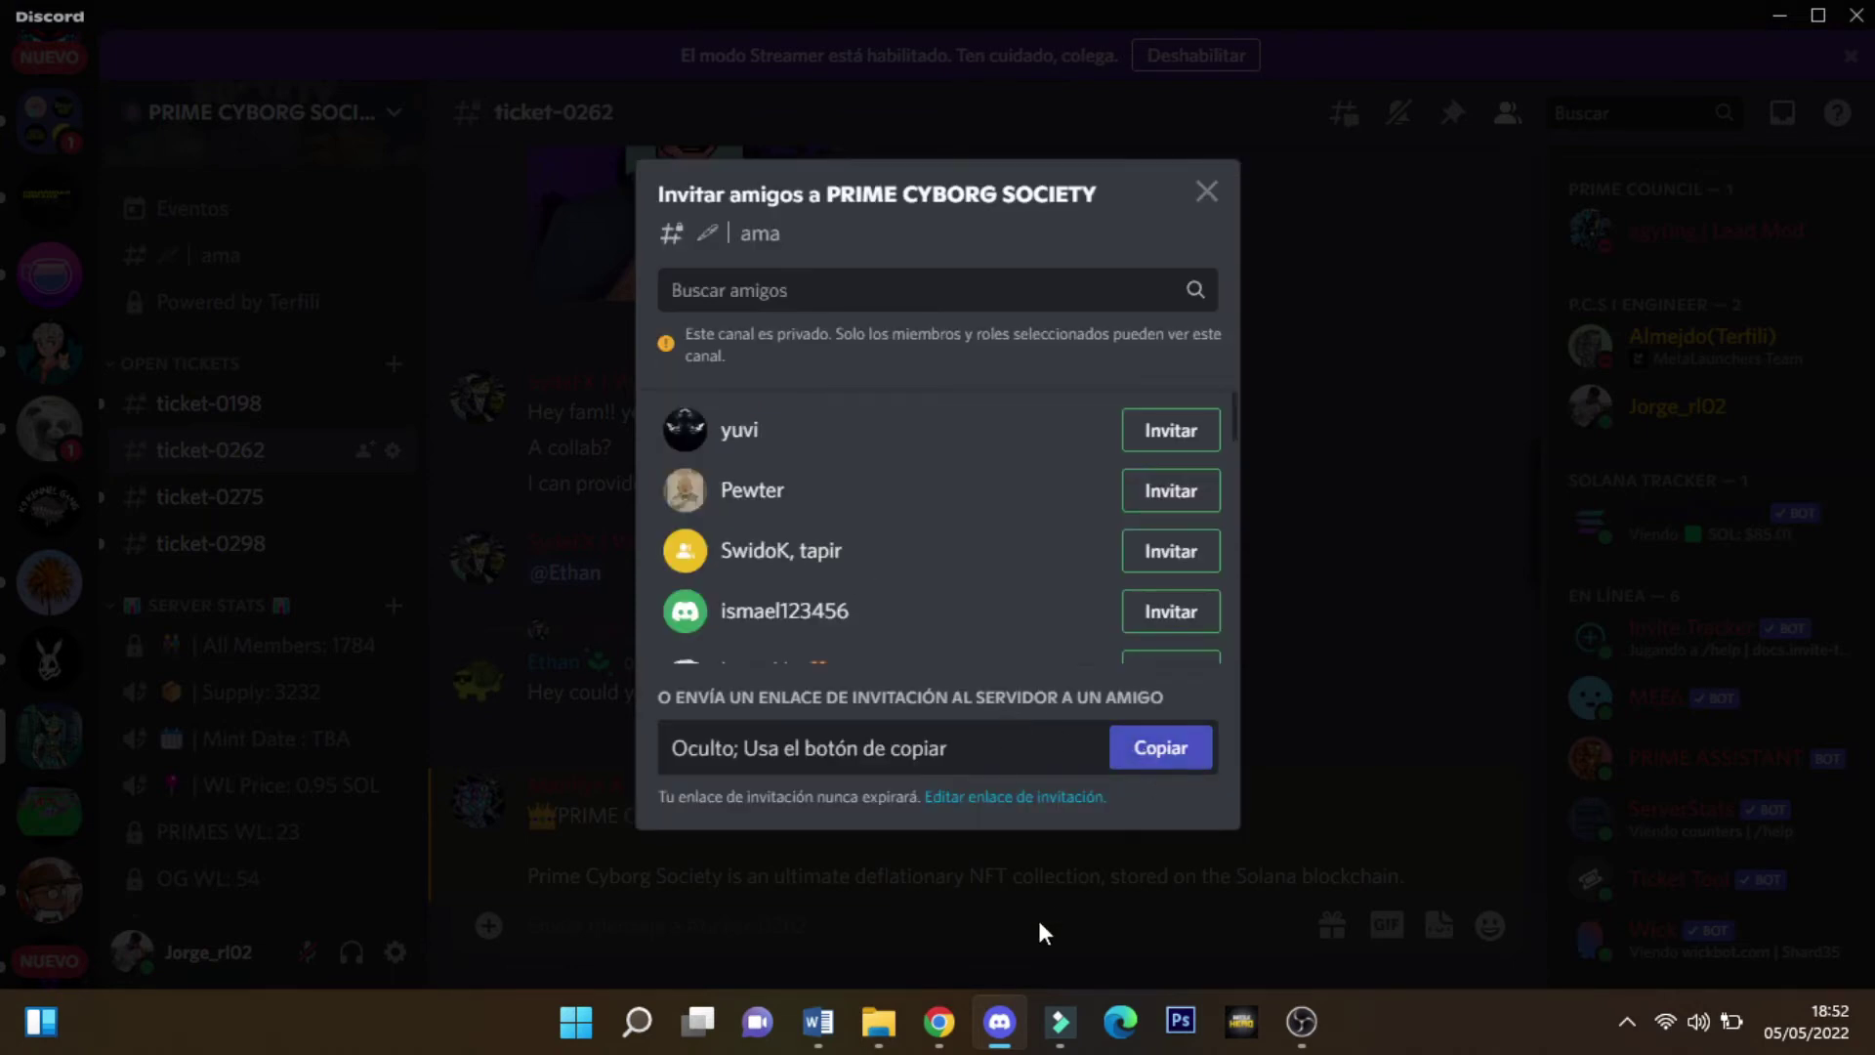
Paste the invite into Discord Invite Code, deleting the discord.gg/ prefix
mouse_move(940, 1022)
click(1084, 884)
text(https://discord.gg/KjsRQxKg4Y)
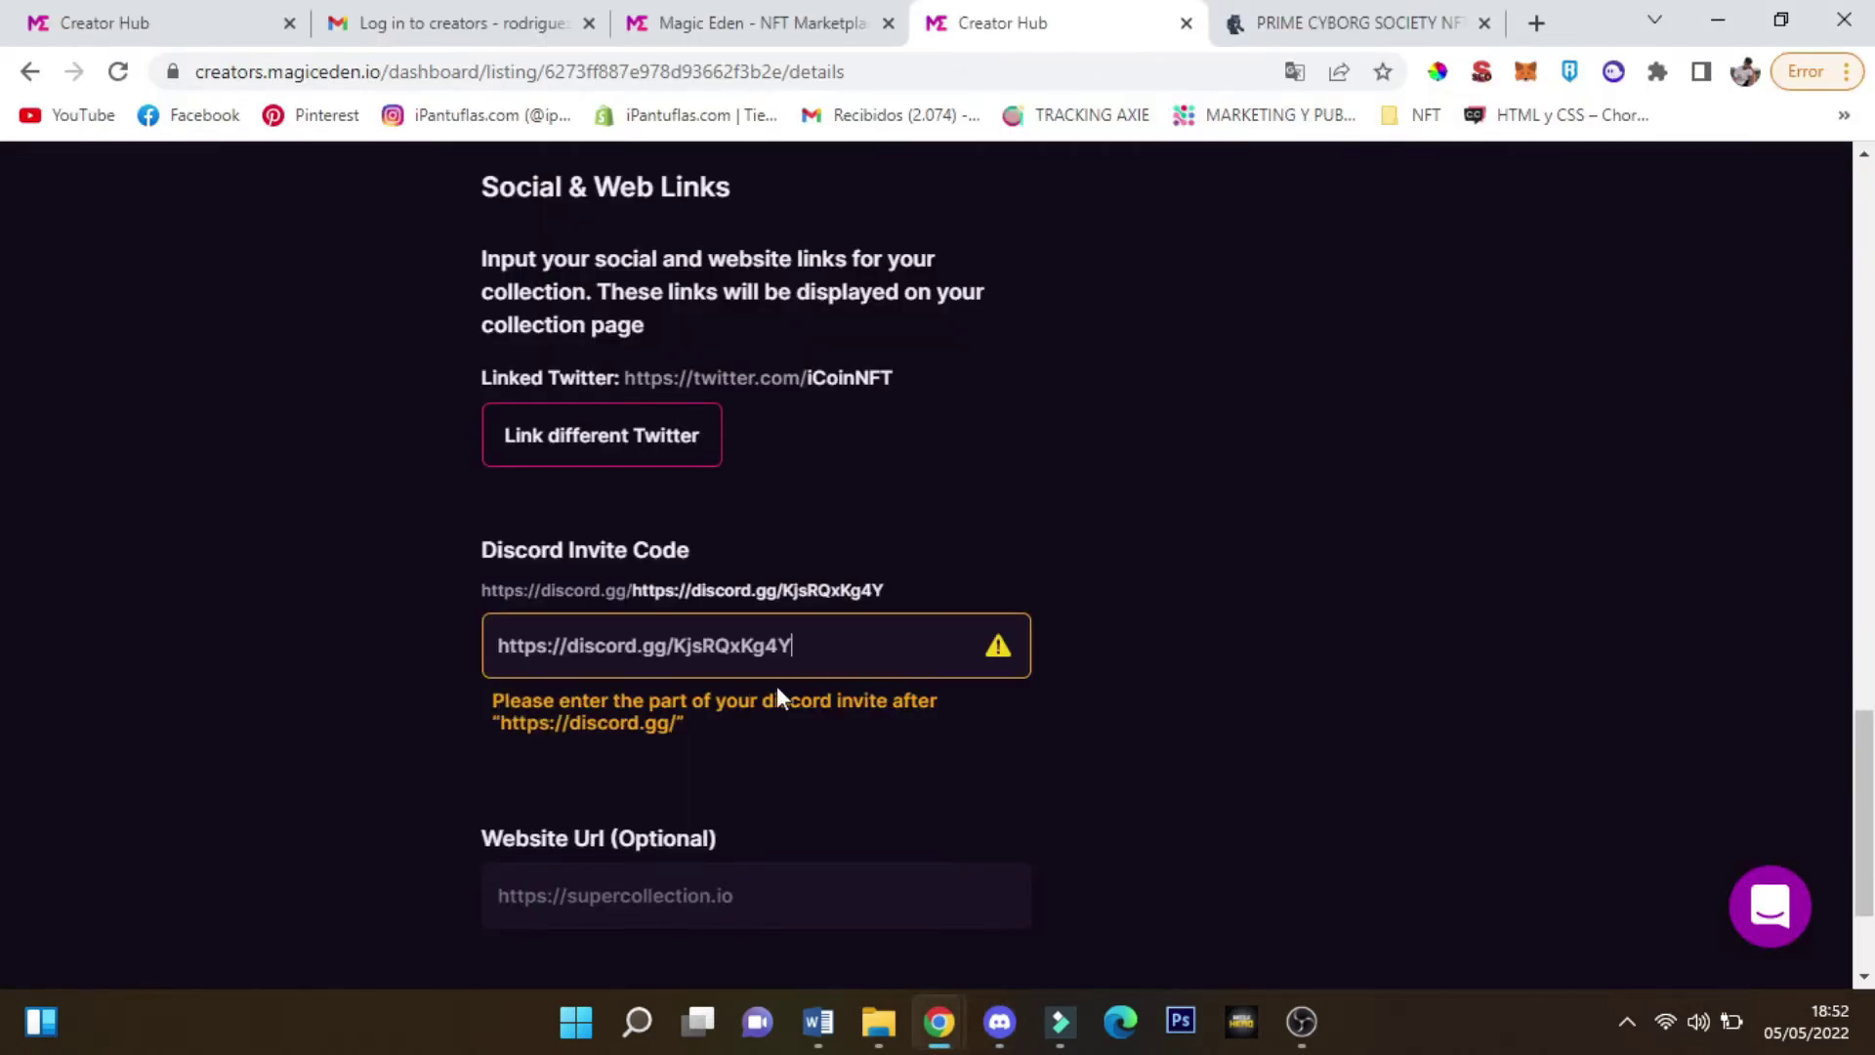
drag(672, 645, 465, 658)
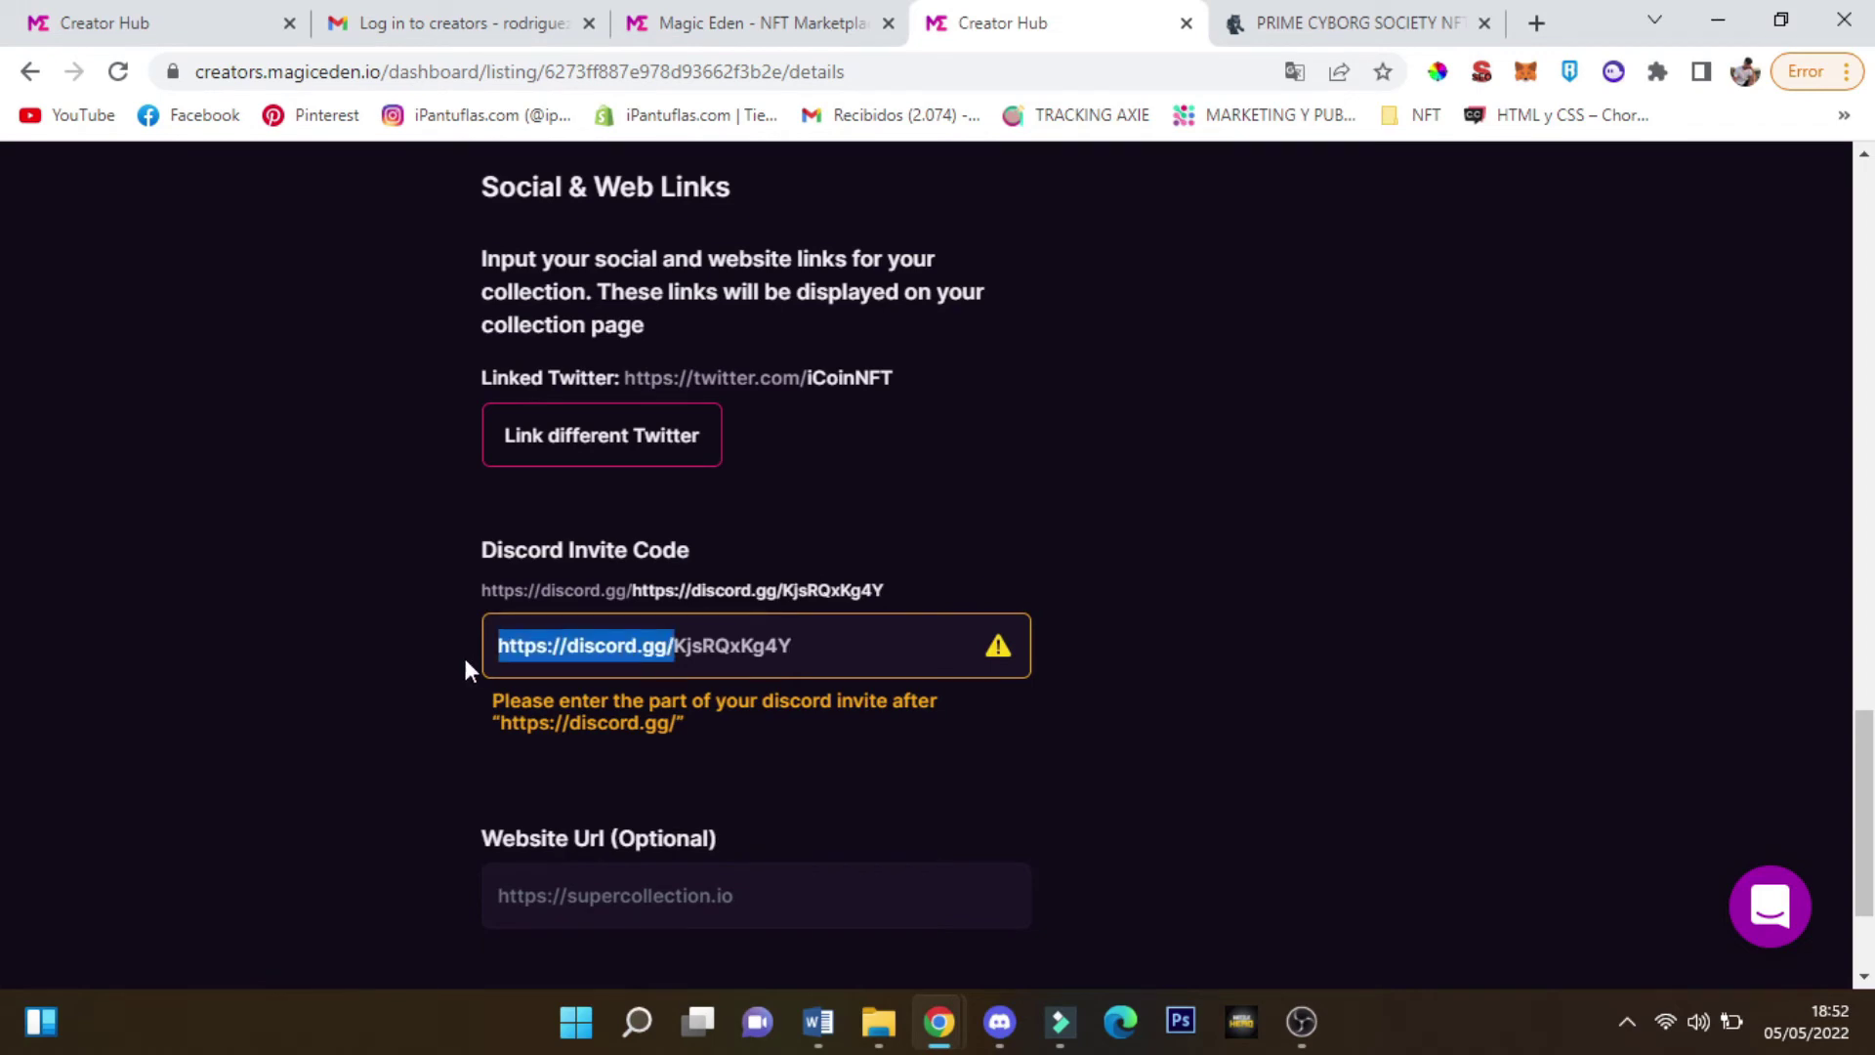
key(BackSpace)
scroll(787, 652, down, 1)
click(650, 637)
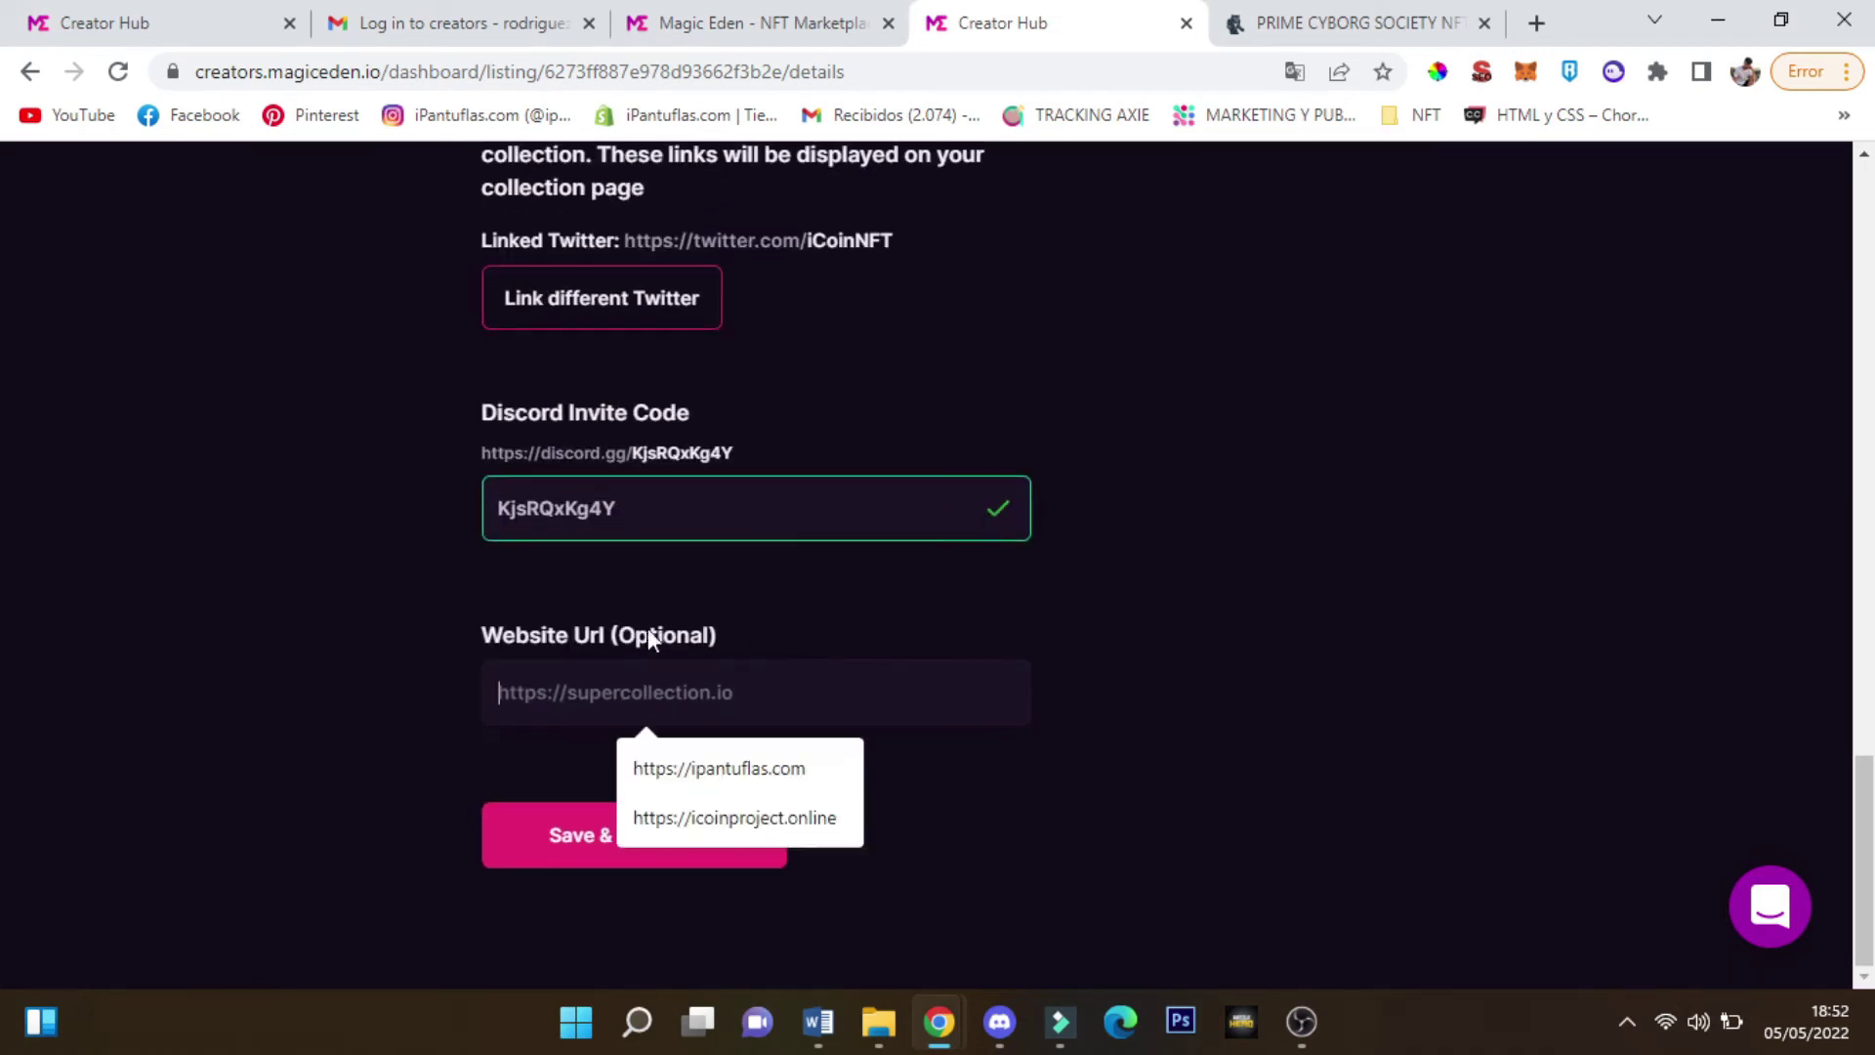
click(1211, 15)
click(971, 69)
key(ctrl+c)
click(1005, 14)
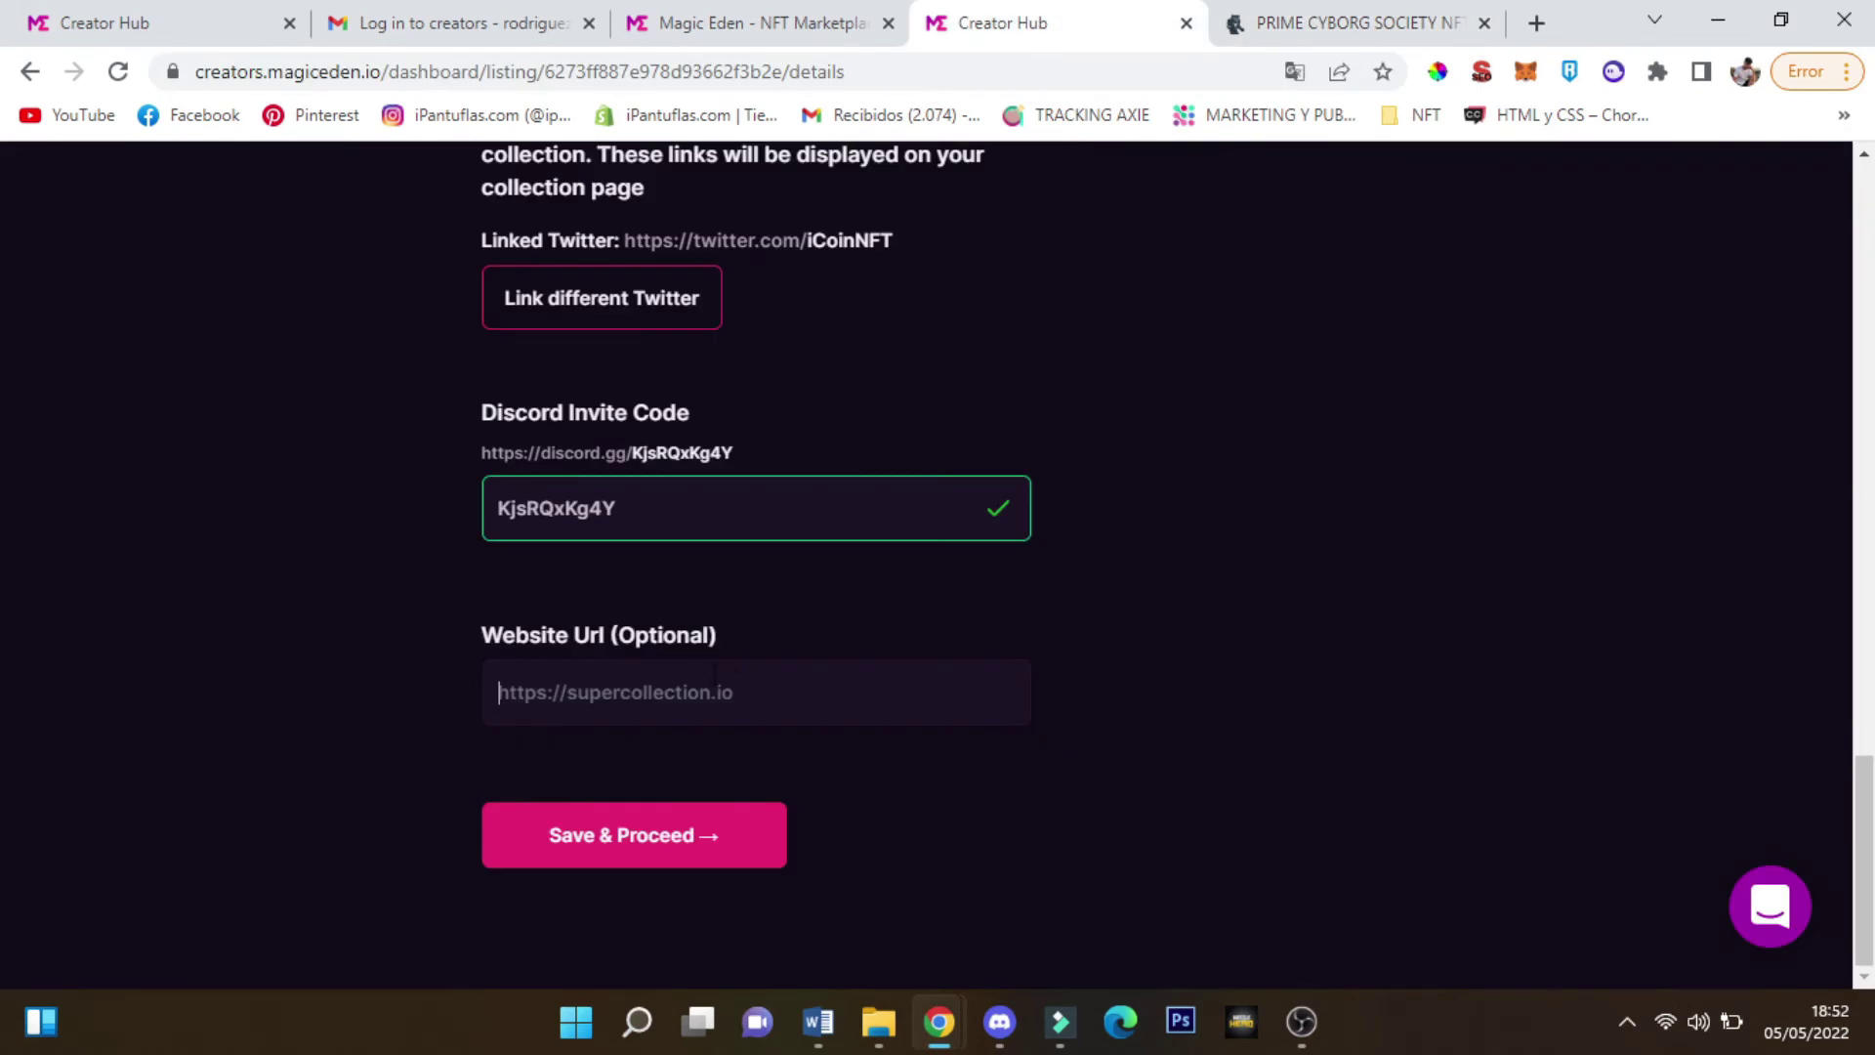
key(ctrl+v)
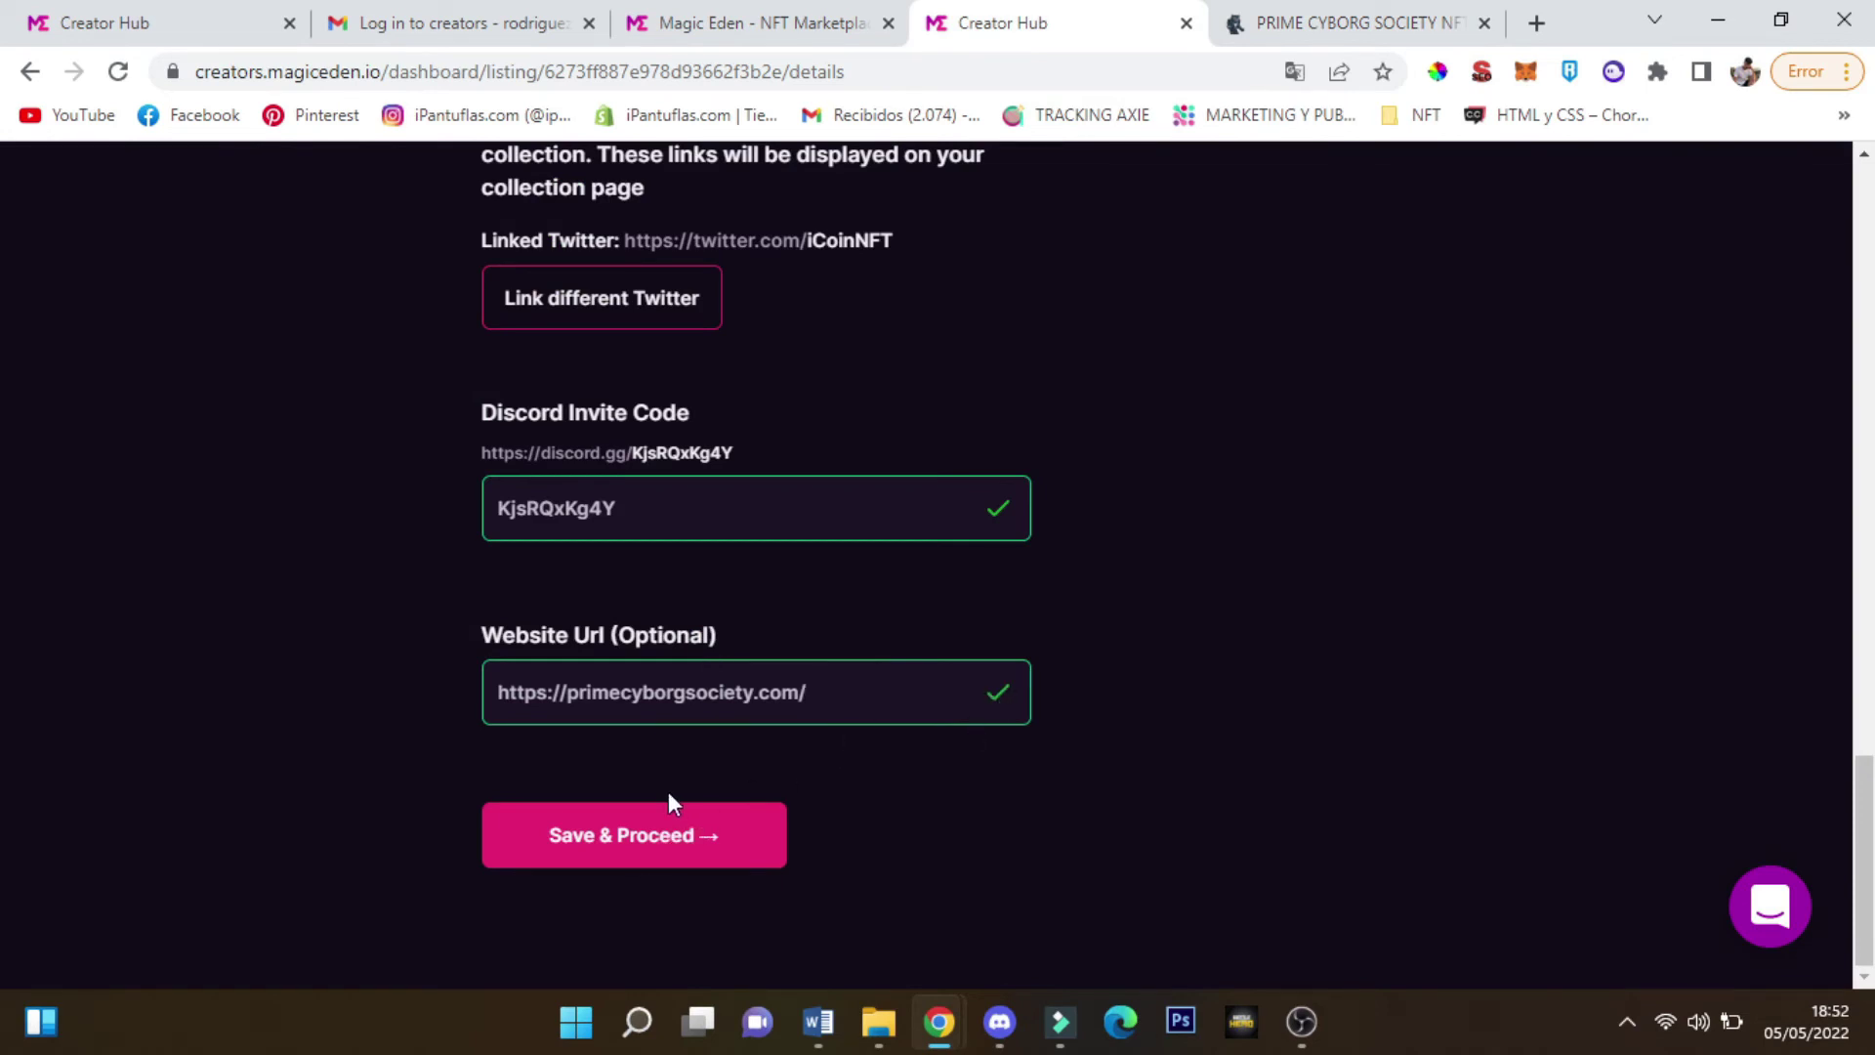
click(664, 848)
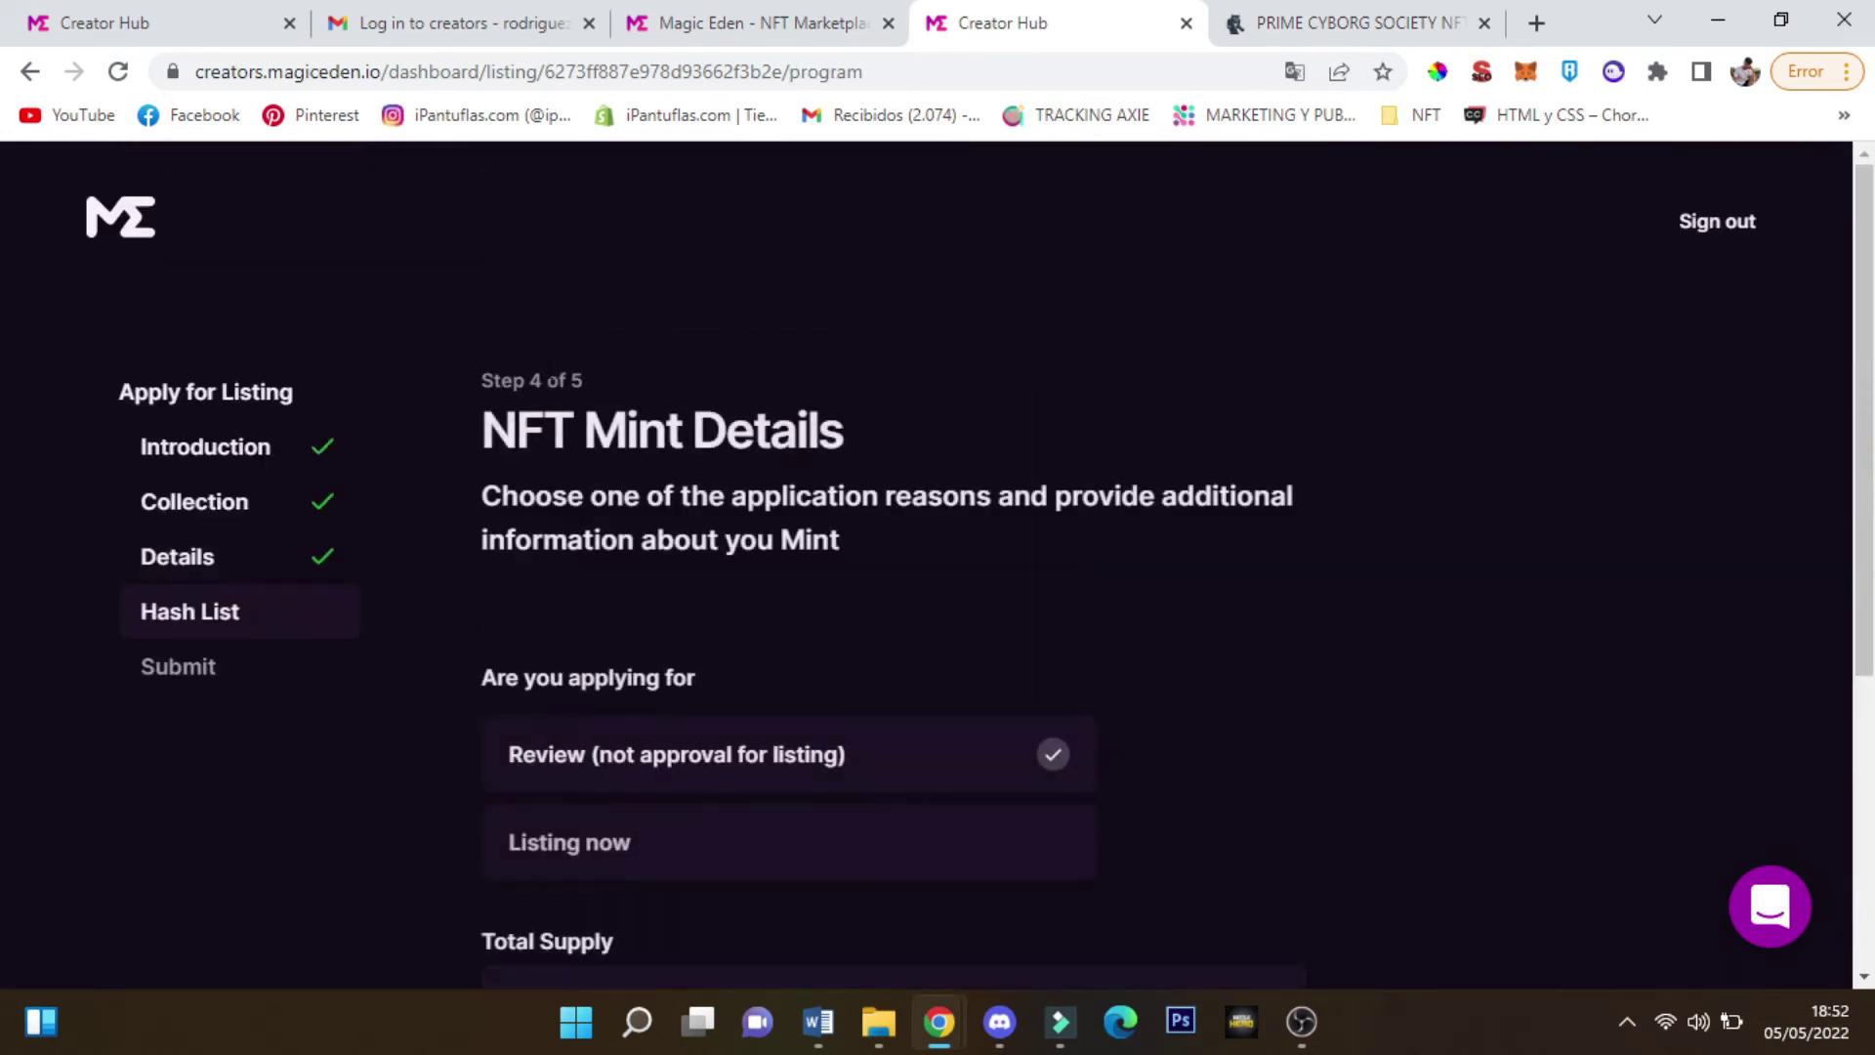
Read the application reason options and briefly choose Listing now
scroll(619, 502, down, 5)
scroll(335, 544, up, 5)
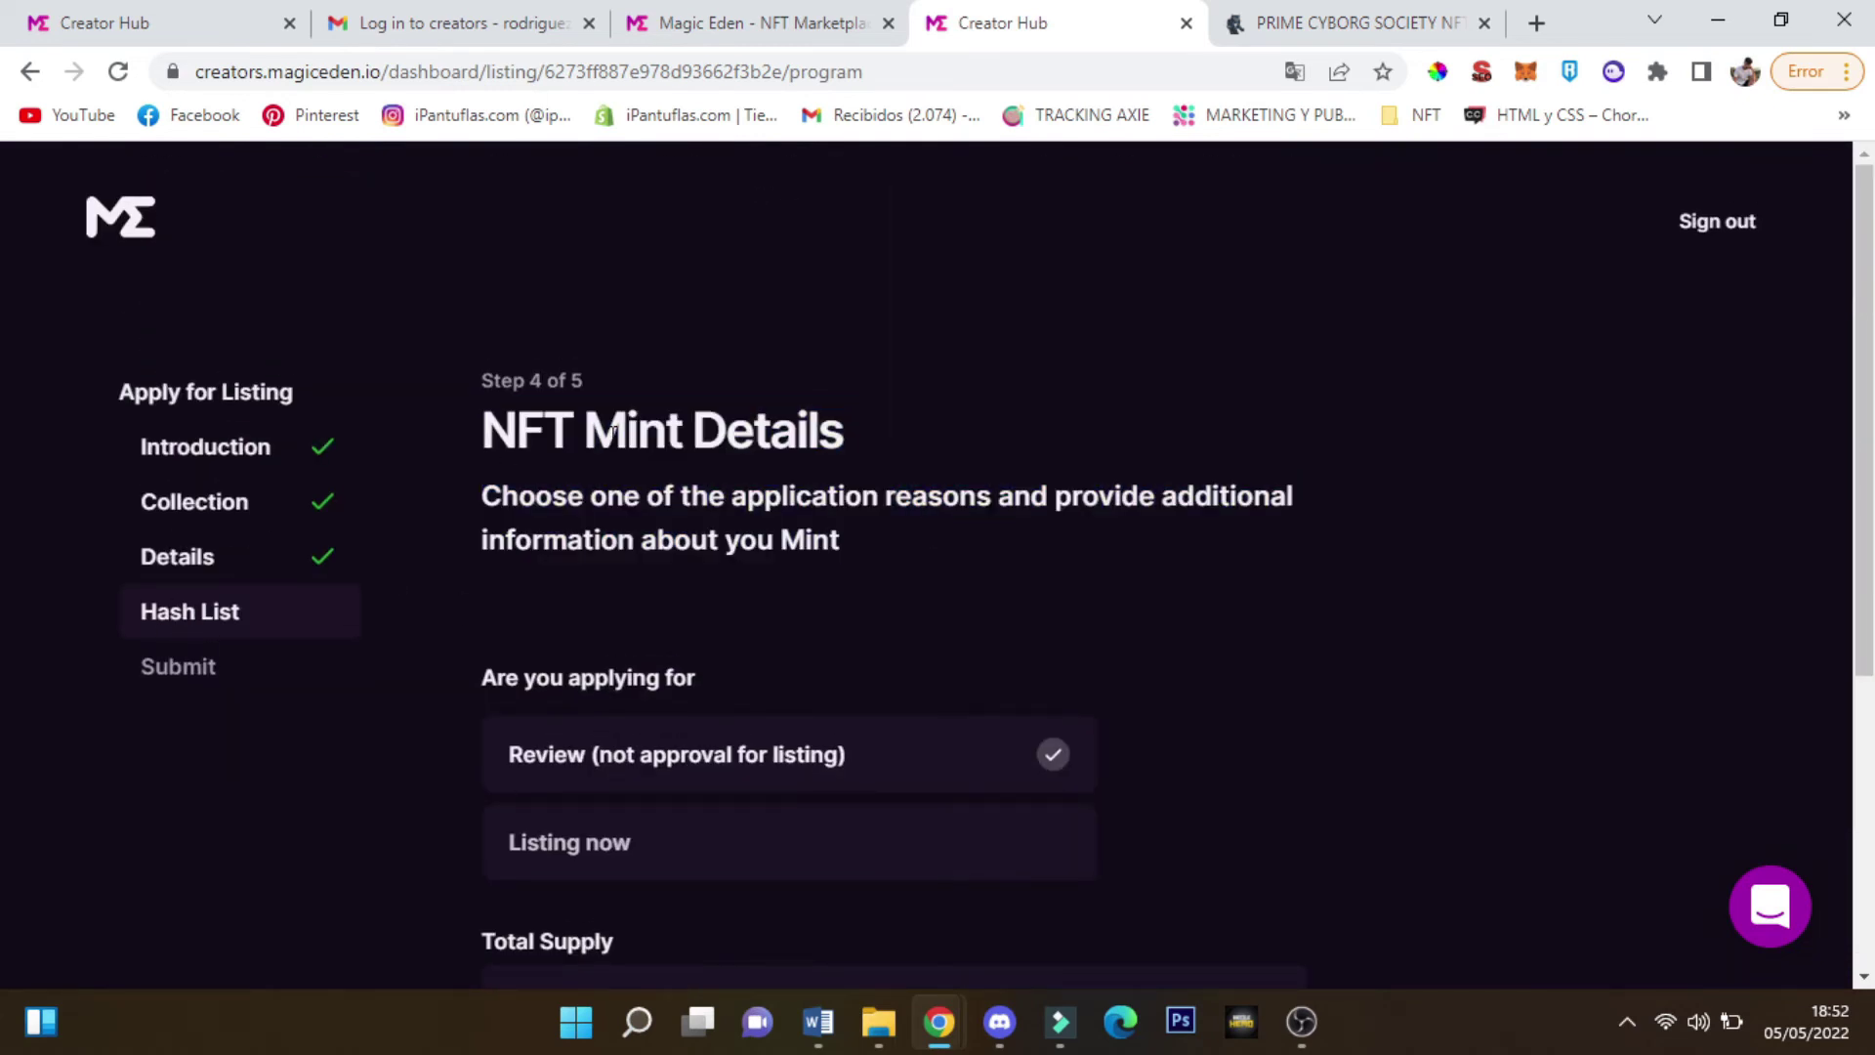
drag(613, 430, 866, 513)
drag(484, 432, 692, 432)
click(698, 437)
scroll(698, 436, down, 5)
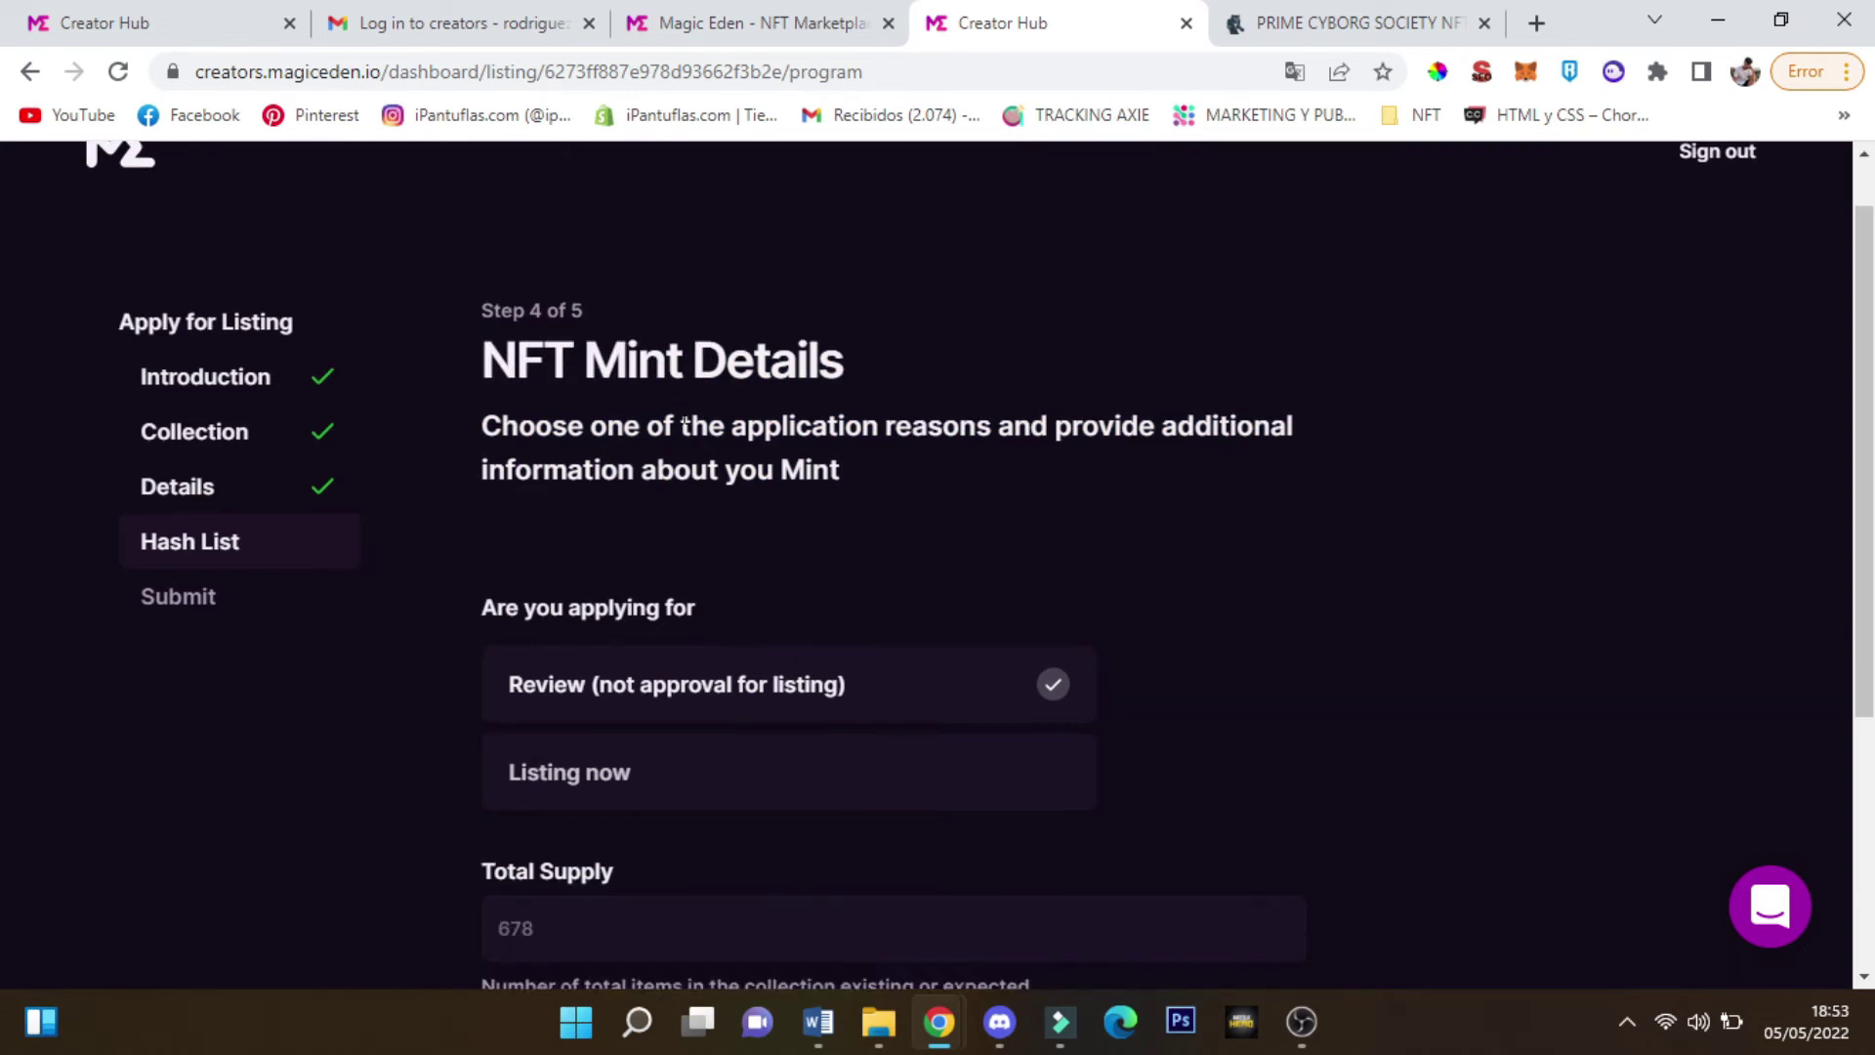
triple_click(554, 274)
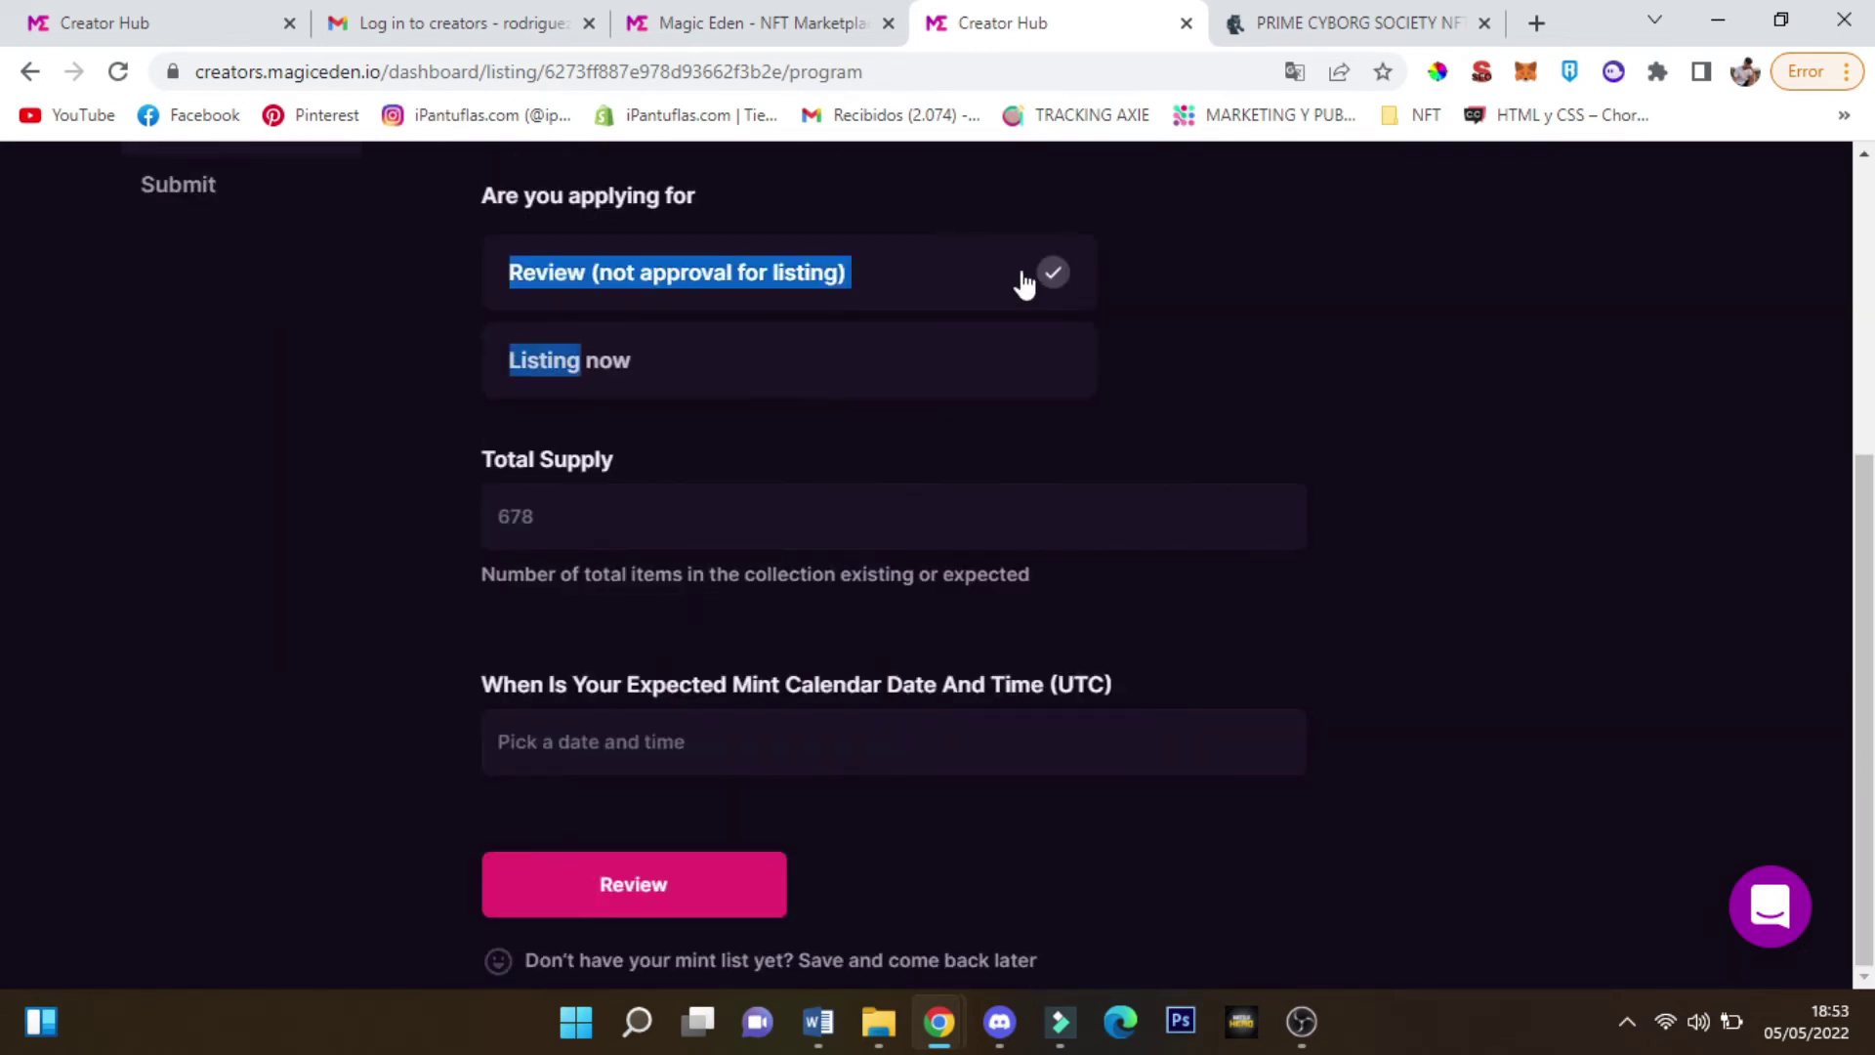
click(1227, 406)
scroll(1123, 430, up, 1)
click(962, 510)
Switch to 'Review (not approval for listing)' and enter Total Supply 3232
scroll(879, 576, up, 3)
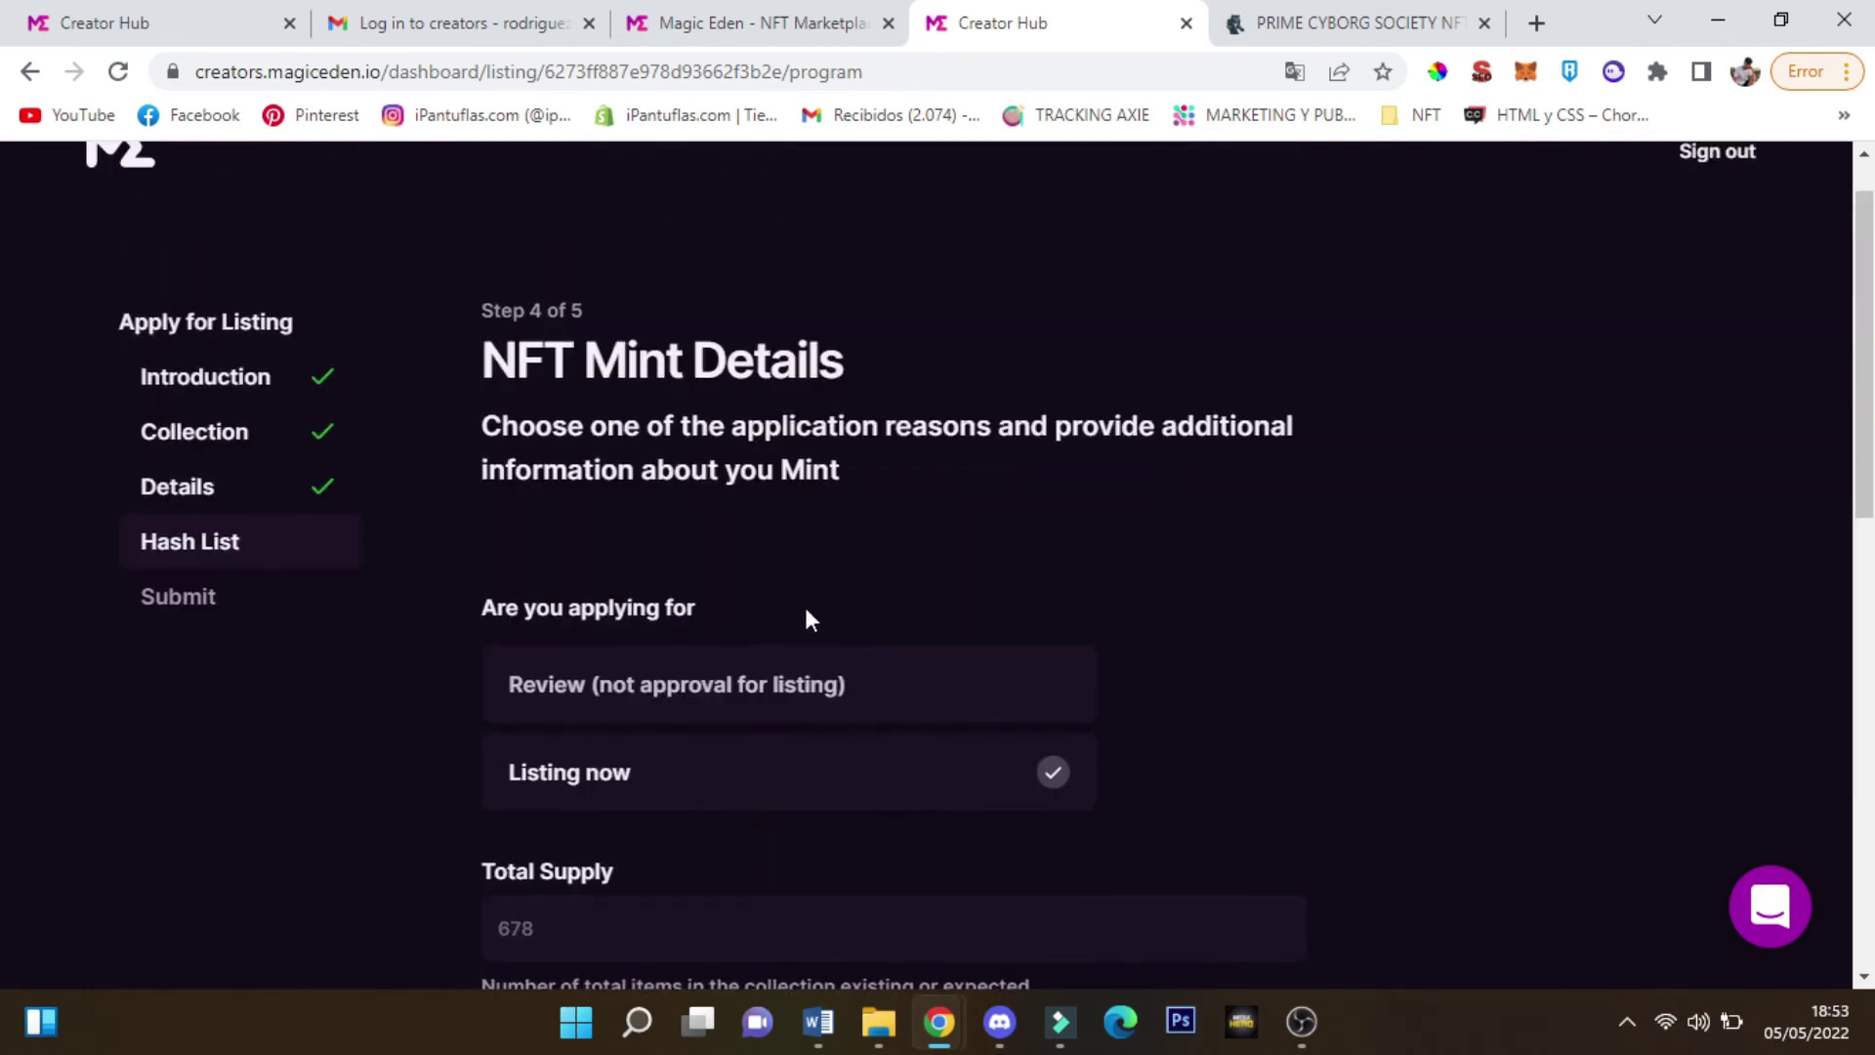
scroll(809, 616, down, 3)
scroll(742, 635, up, 1)
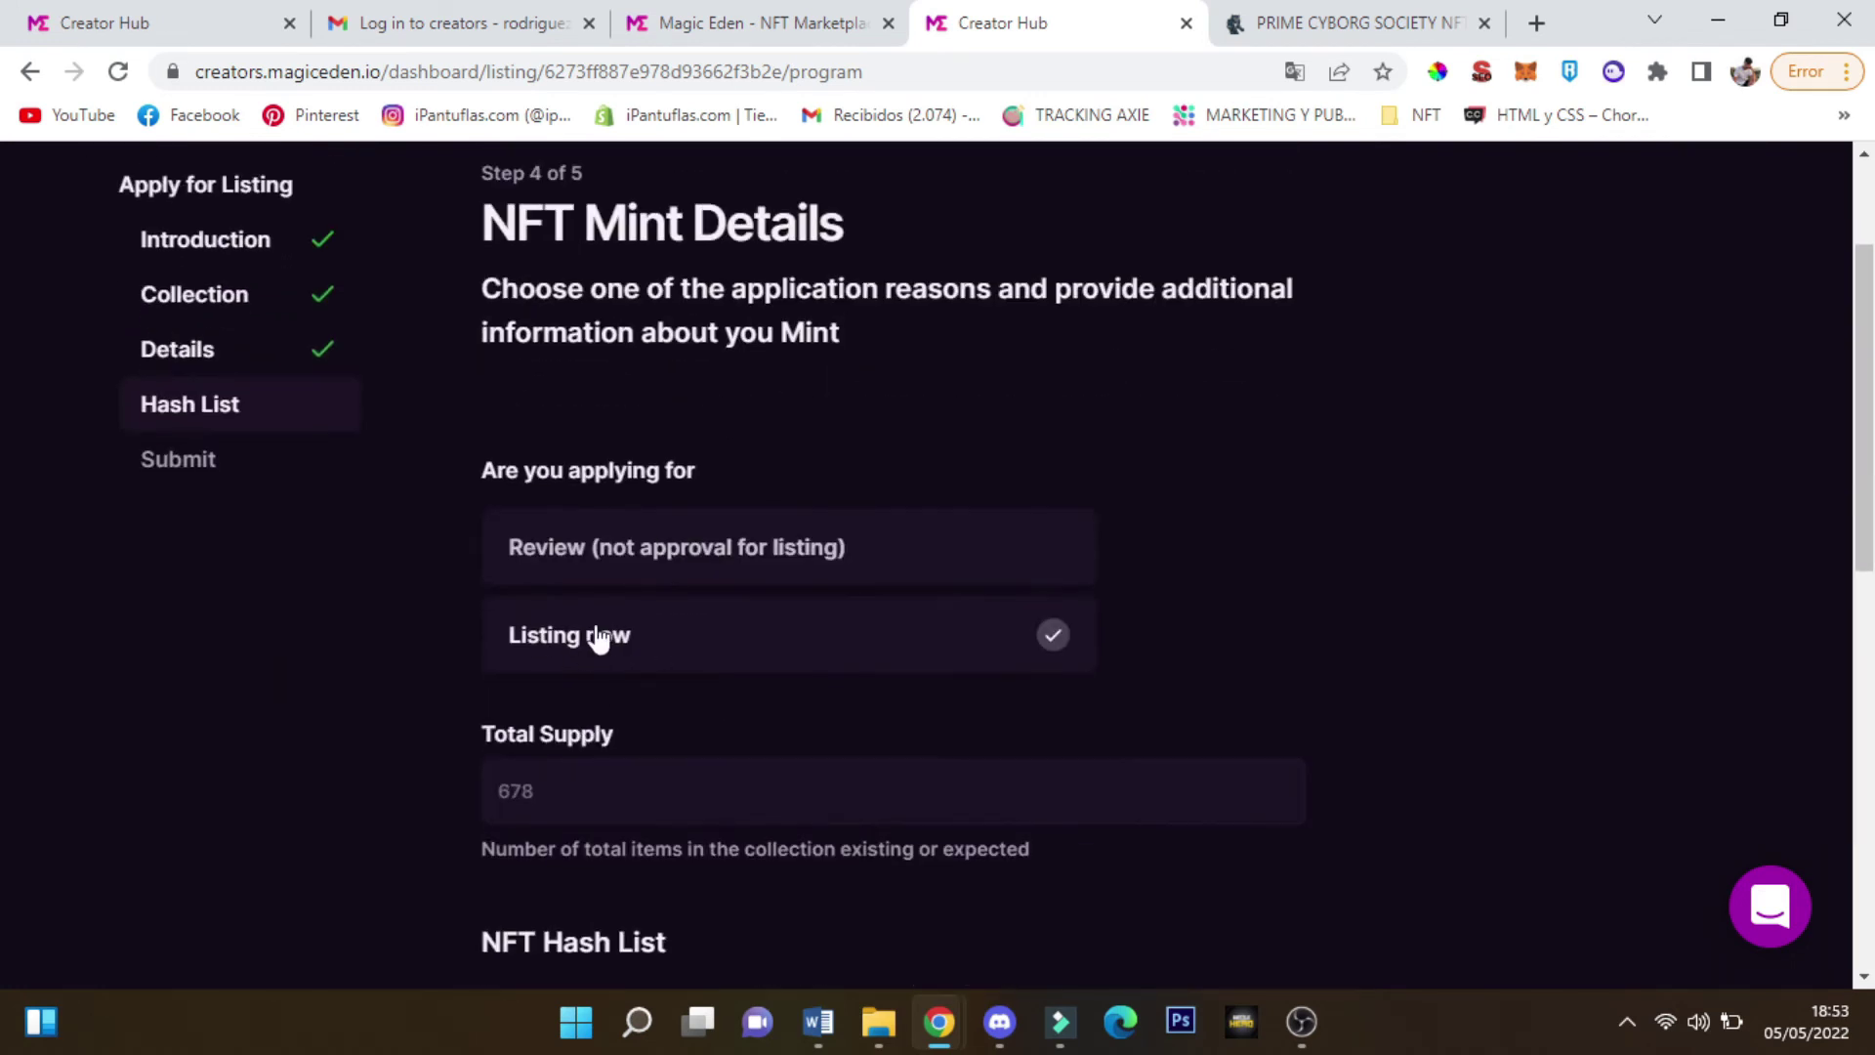
scroll(683, 684, down, 2)
scroll(664, 645, up, 2)
click(595, 566)
scroll(586, 528, down, 2)
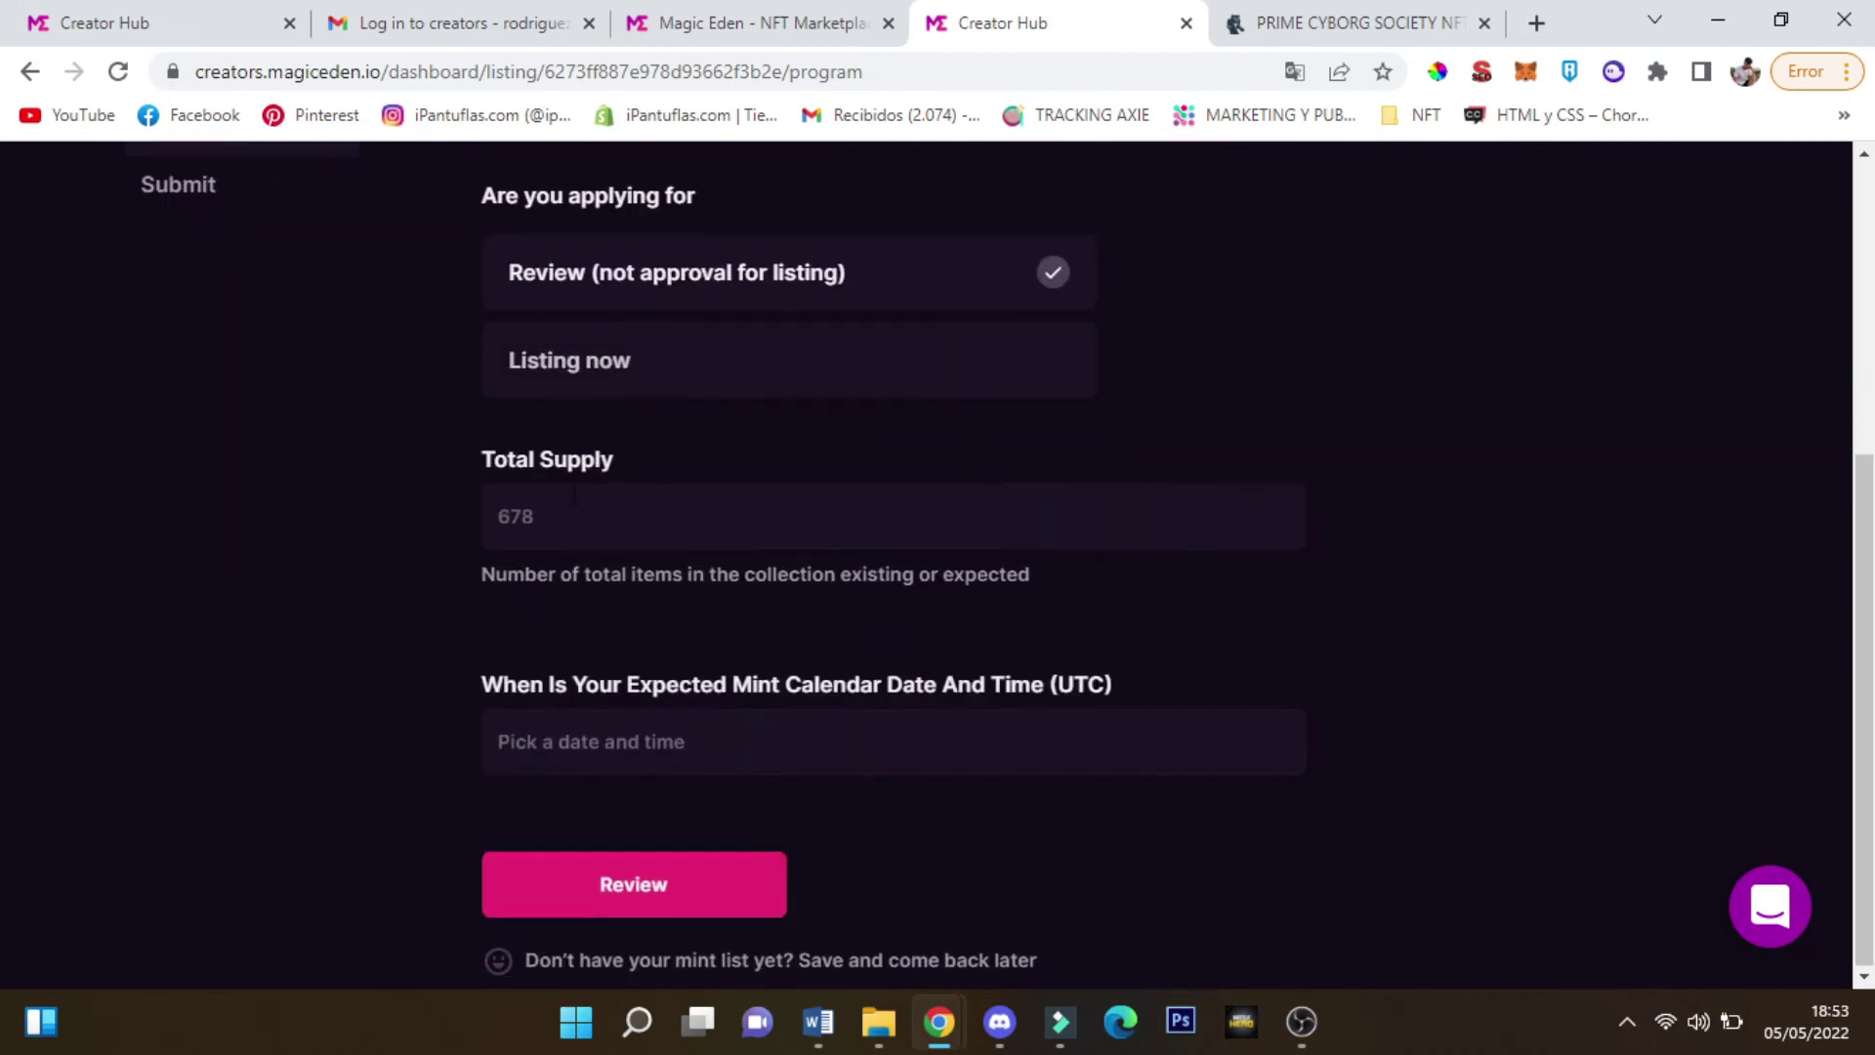
click(682, 530)
text(3232)
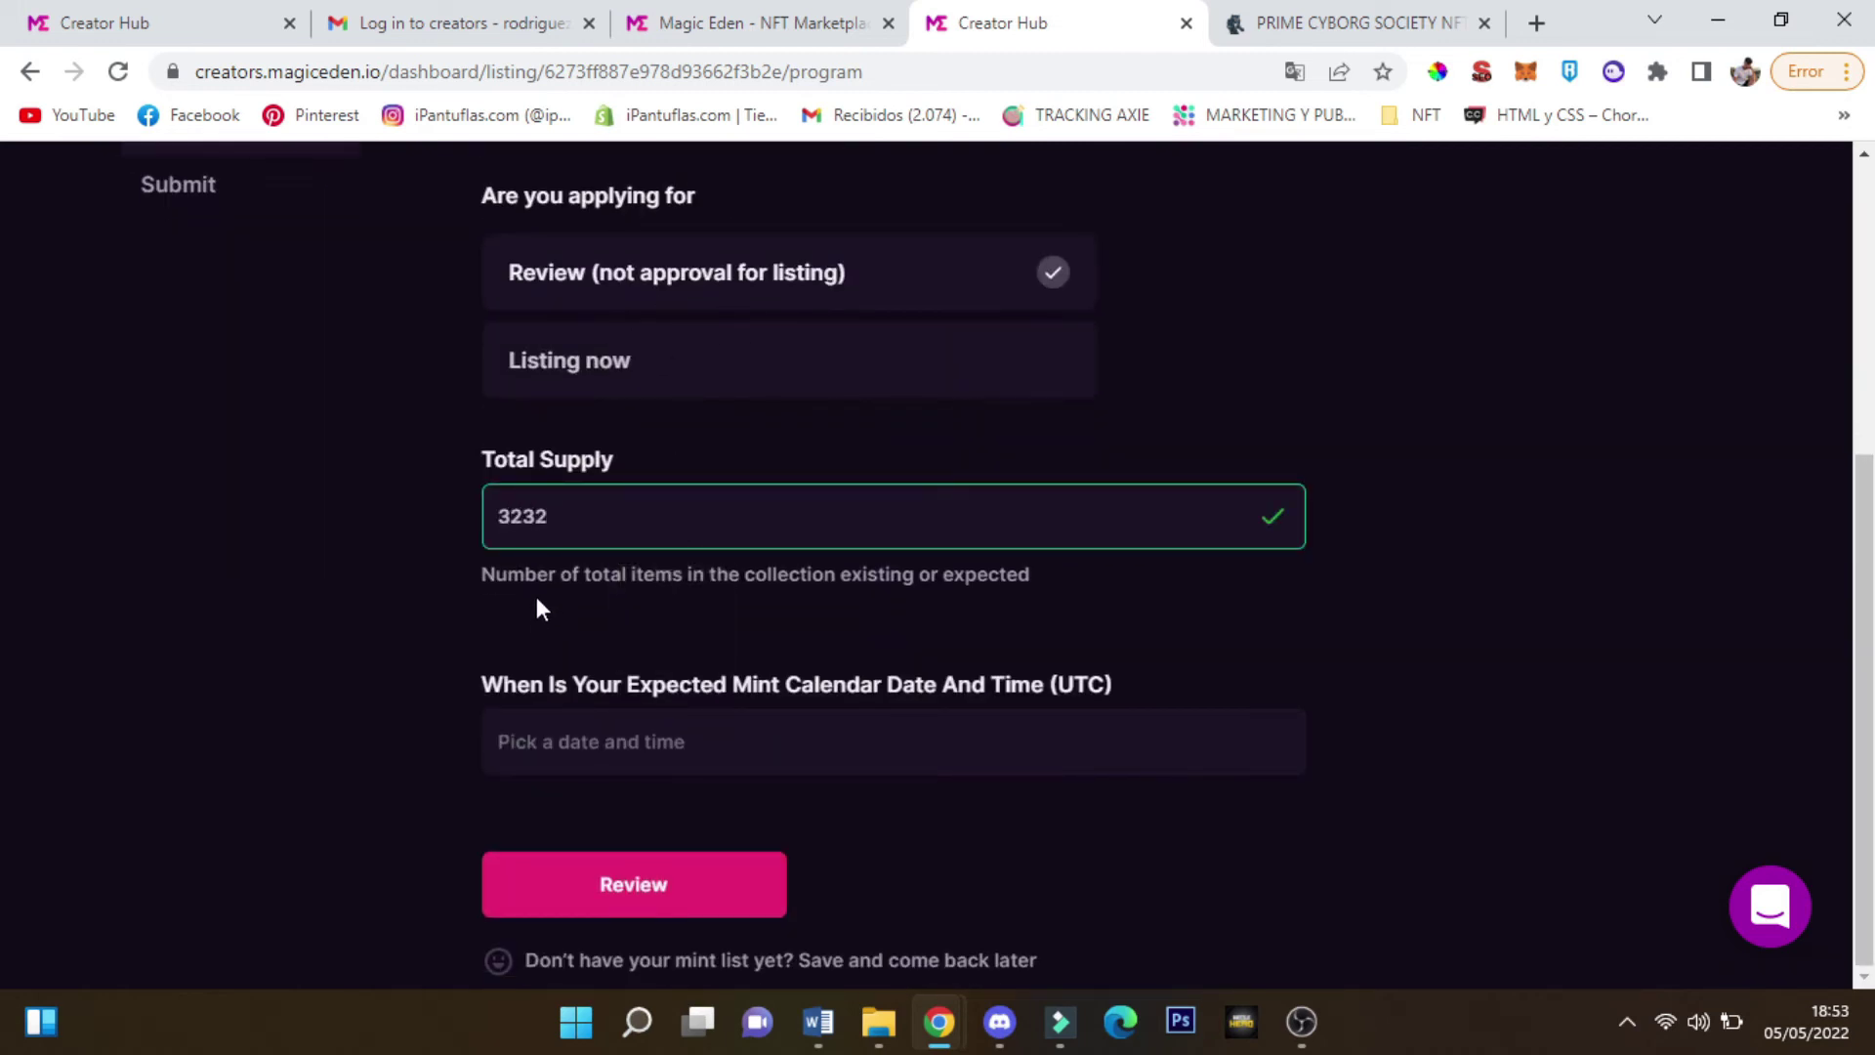
Check the marketplace's upcoming drops calendar before picking the expected mint date
click(767, 744)
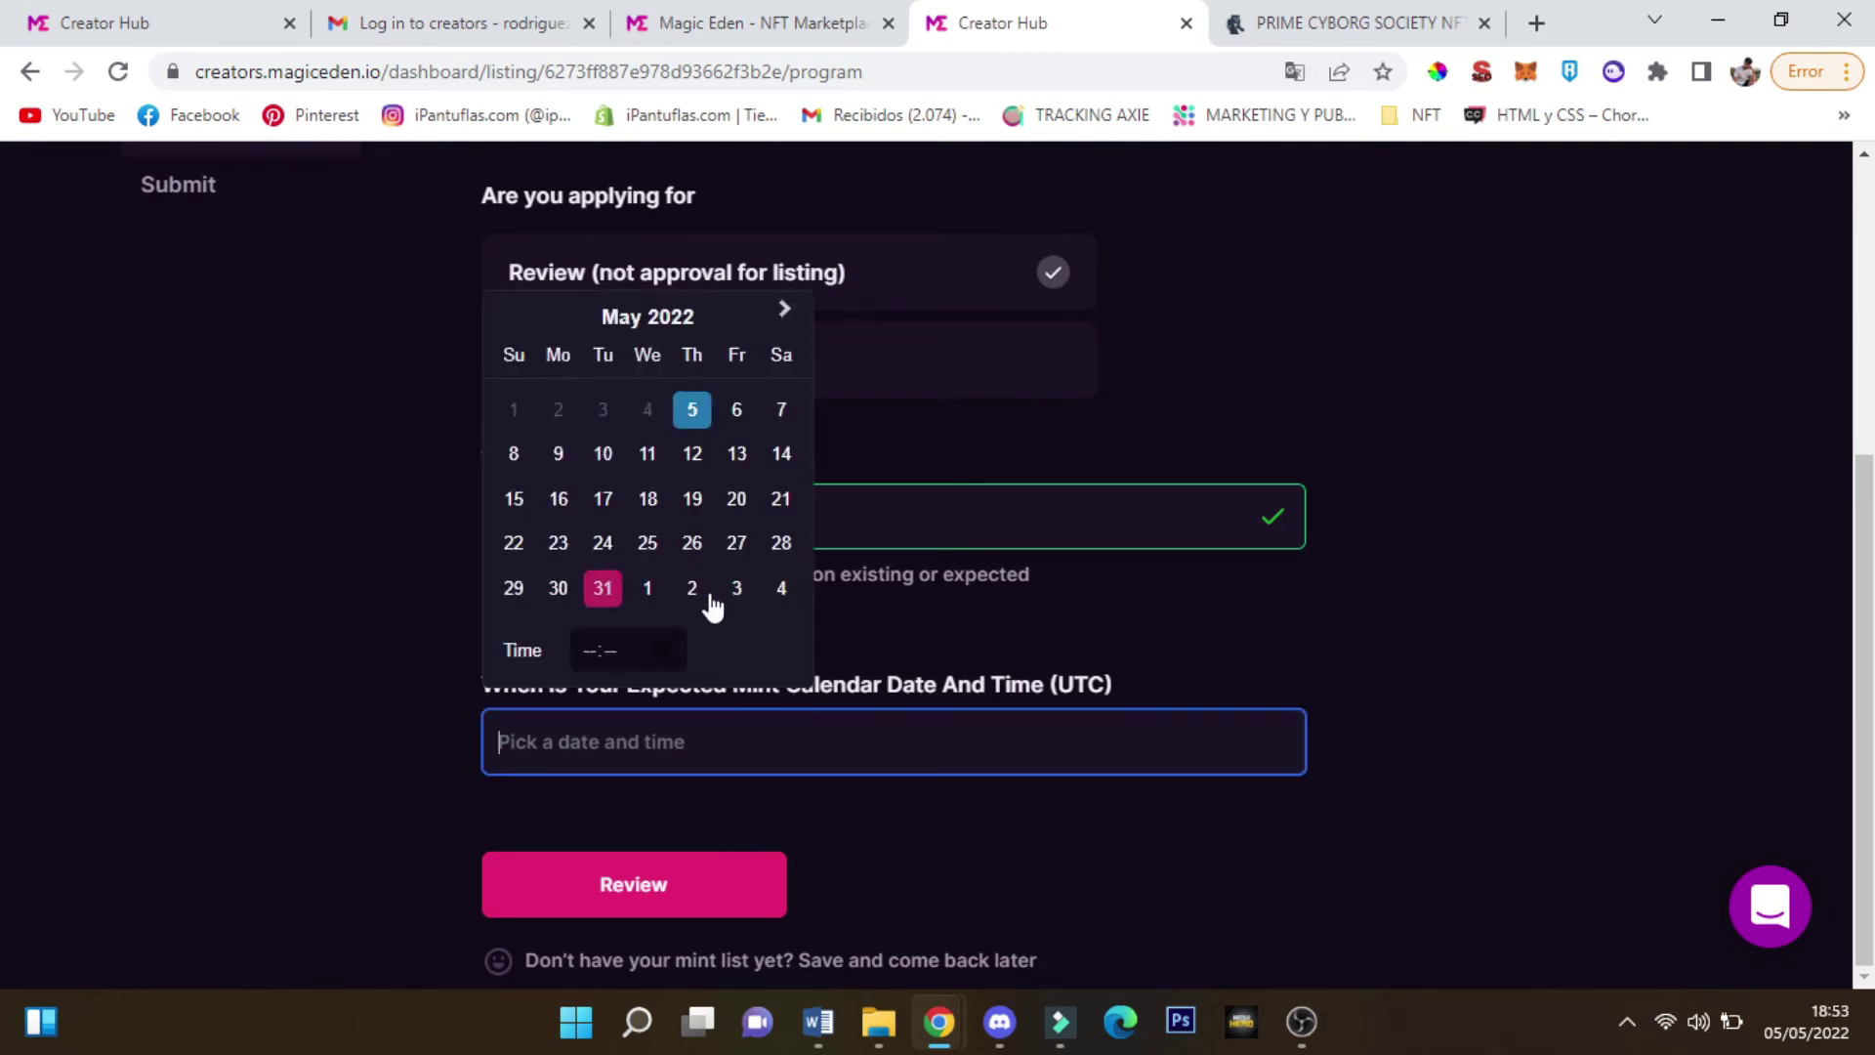
click(1210, 636)
click(645, 723)
click(757, 22)
scroll(39, 683, down, 4)
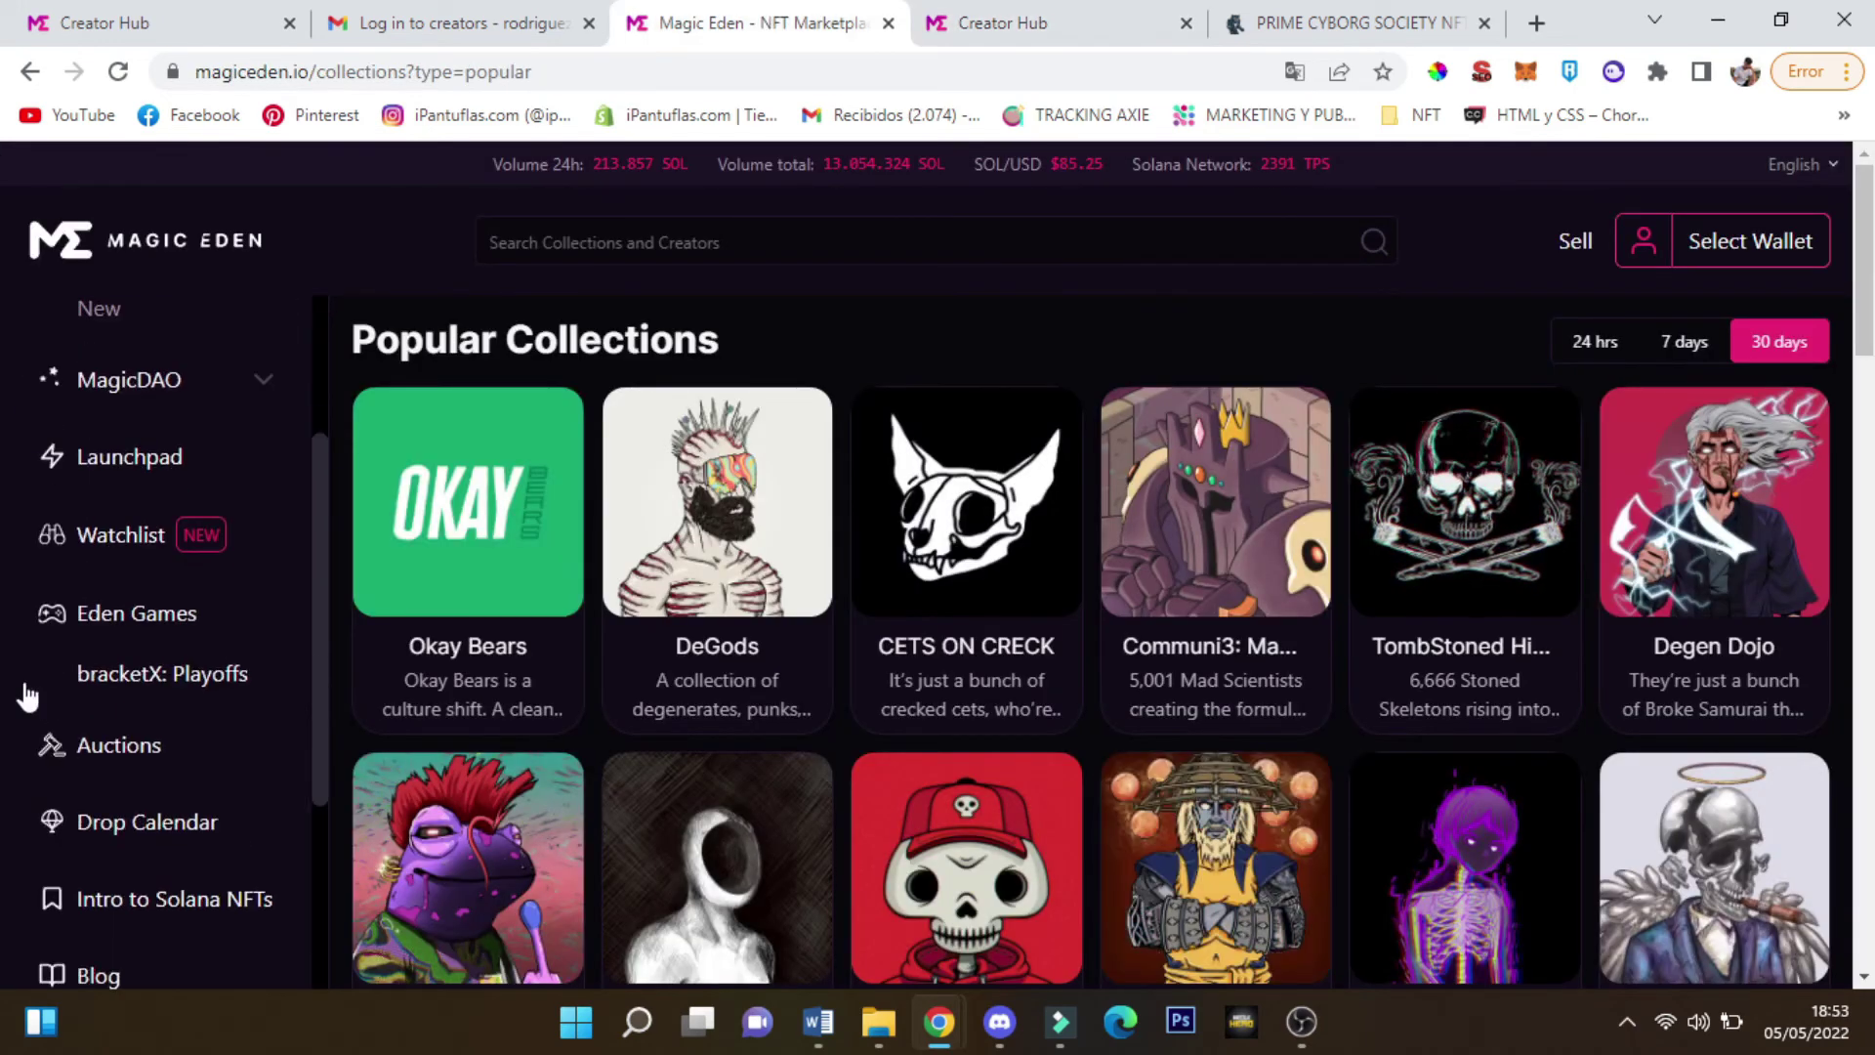
click(73, 664)
scroll(192, 615, down, 3)
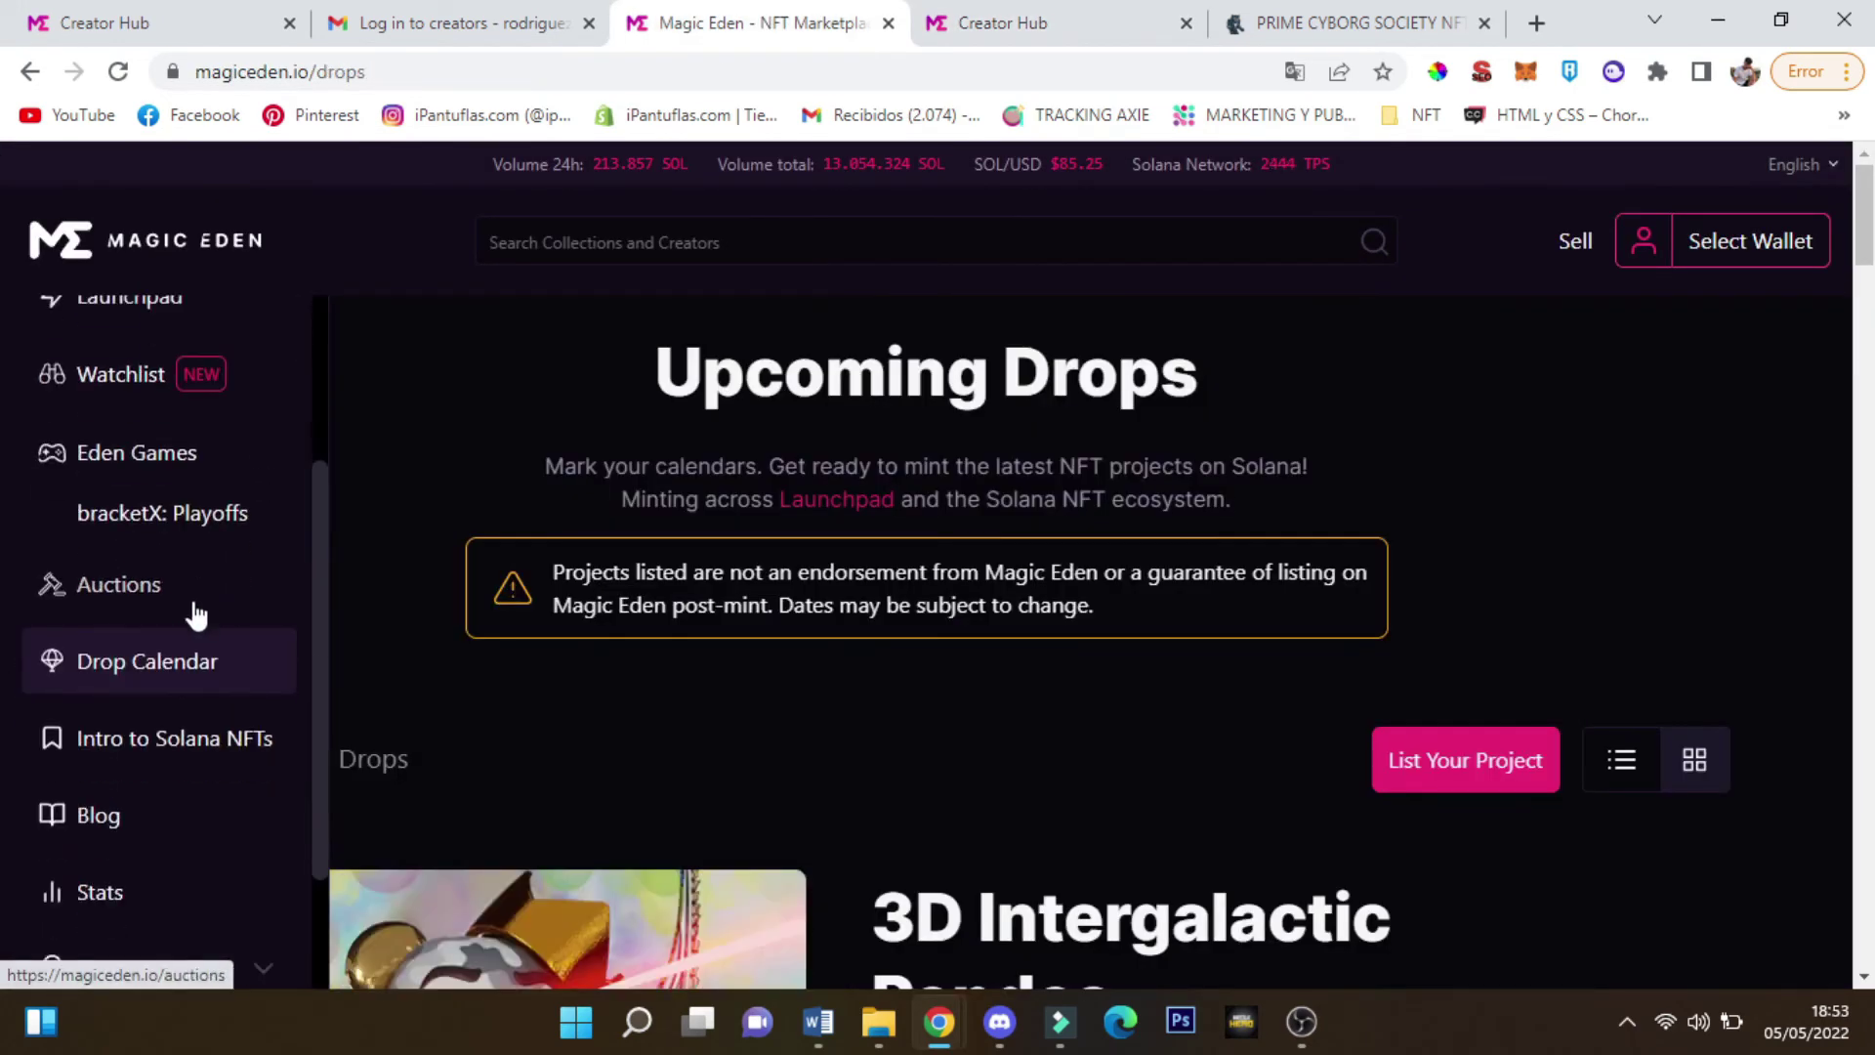
scroll(821, 559, down, 5)
scroll(821, 560, down, 1)
mouse_move(43, 688)
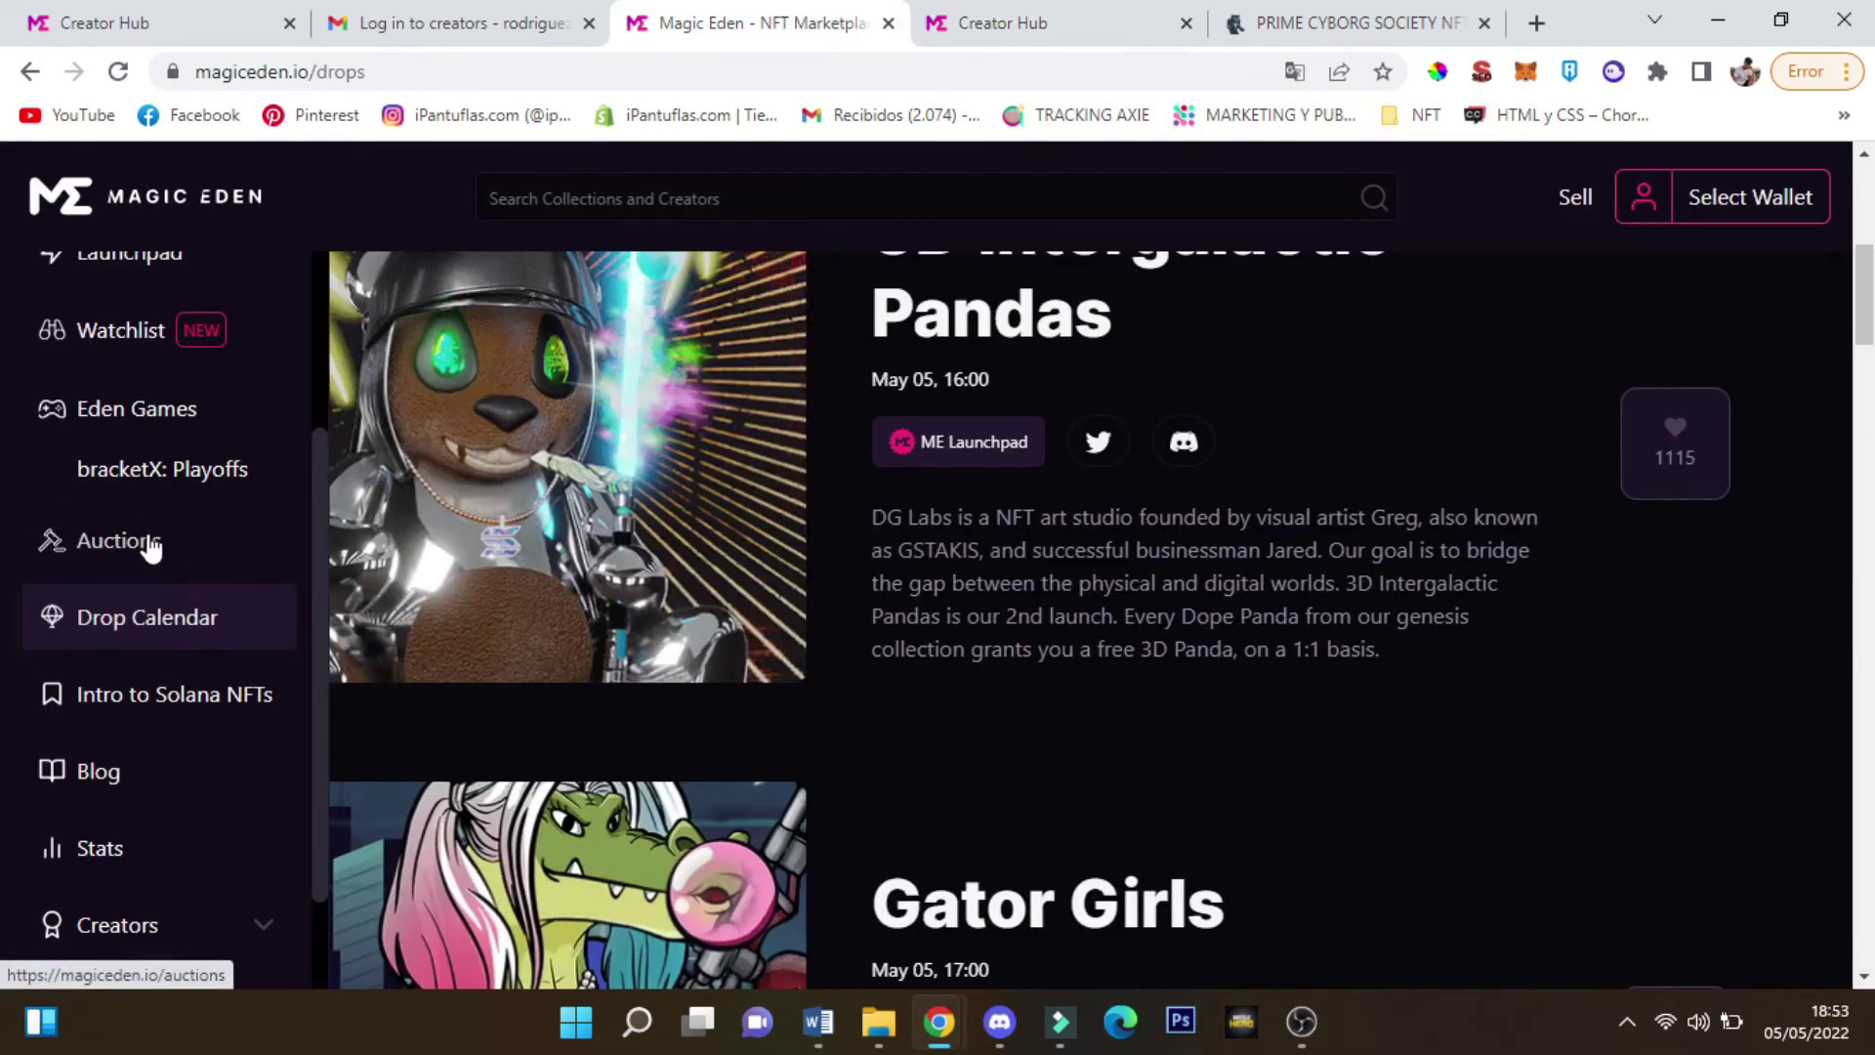
scroll(788, 619, down, 1)
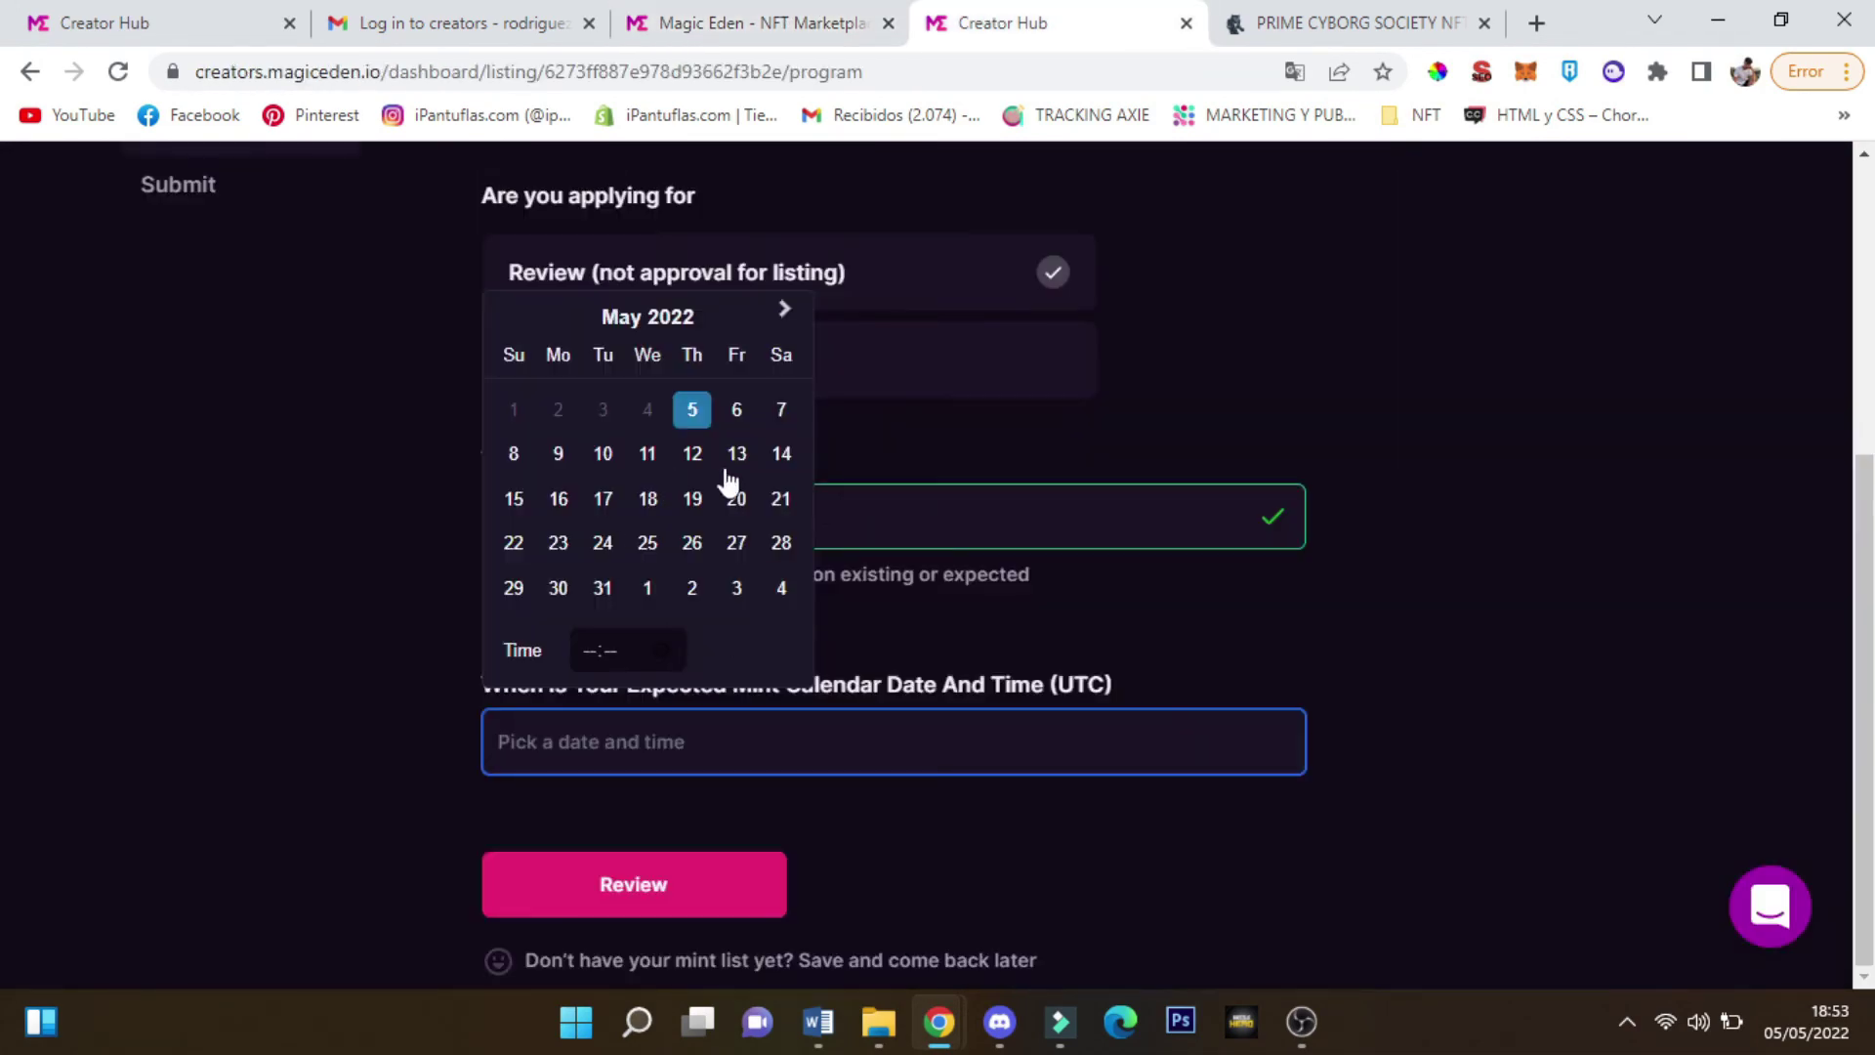
Set the expected mint date to June 7, 2022 at 21:00 and continue to Review
click(785, 308)
click(597, 453)
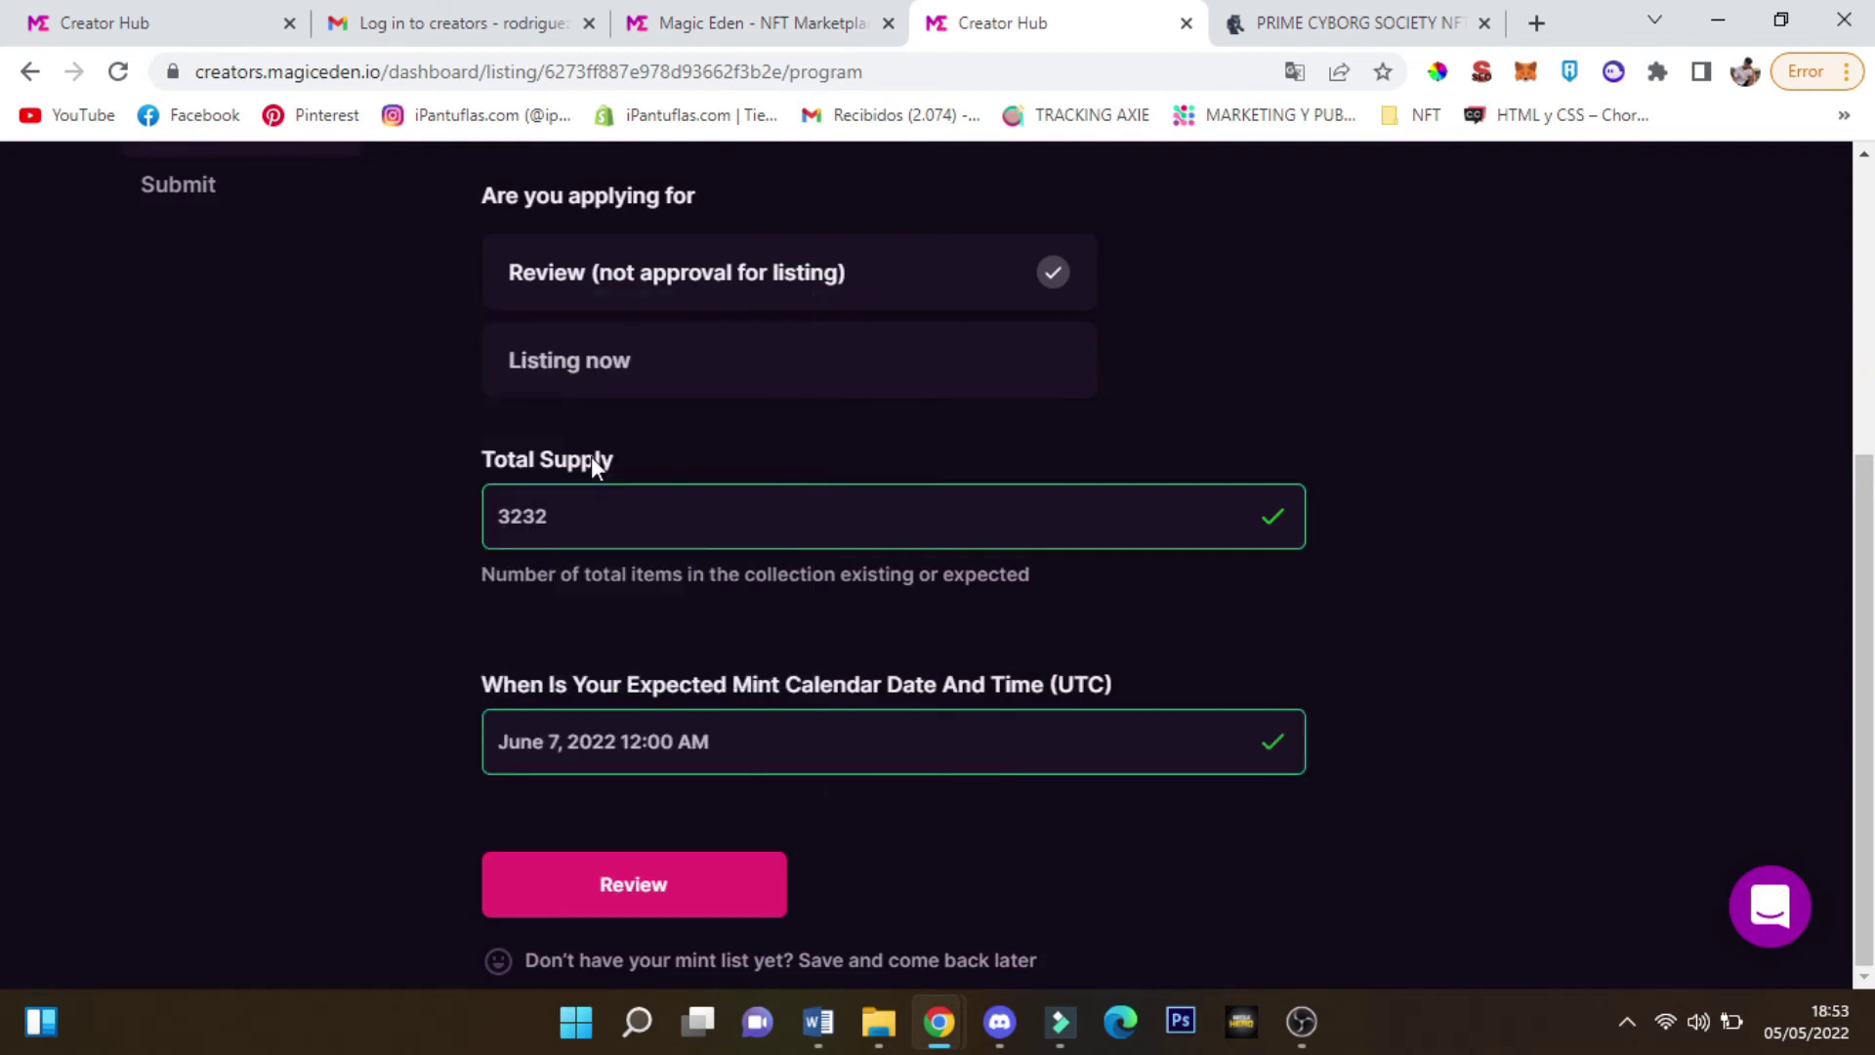
click(719, 732)
click(635, 664)
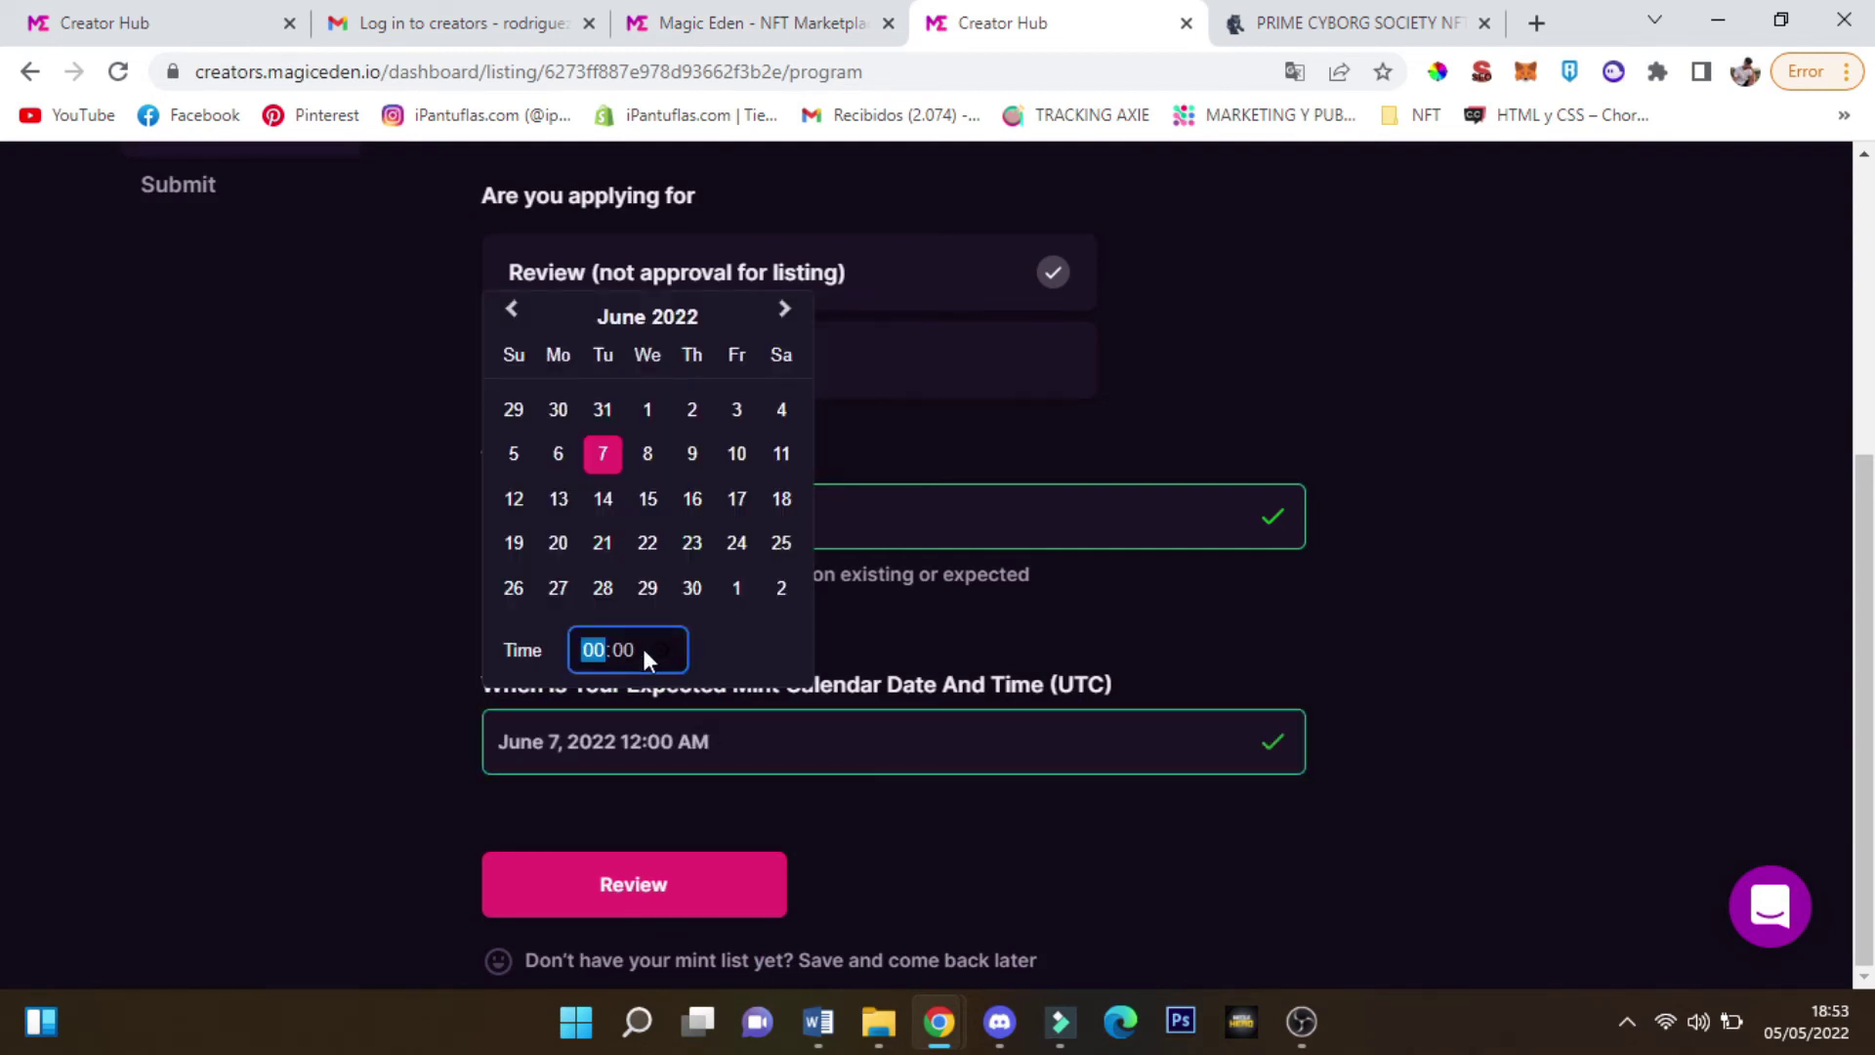
text(21)
click(650, 827)
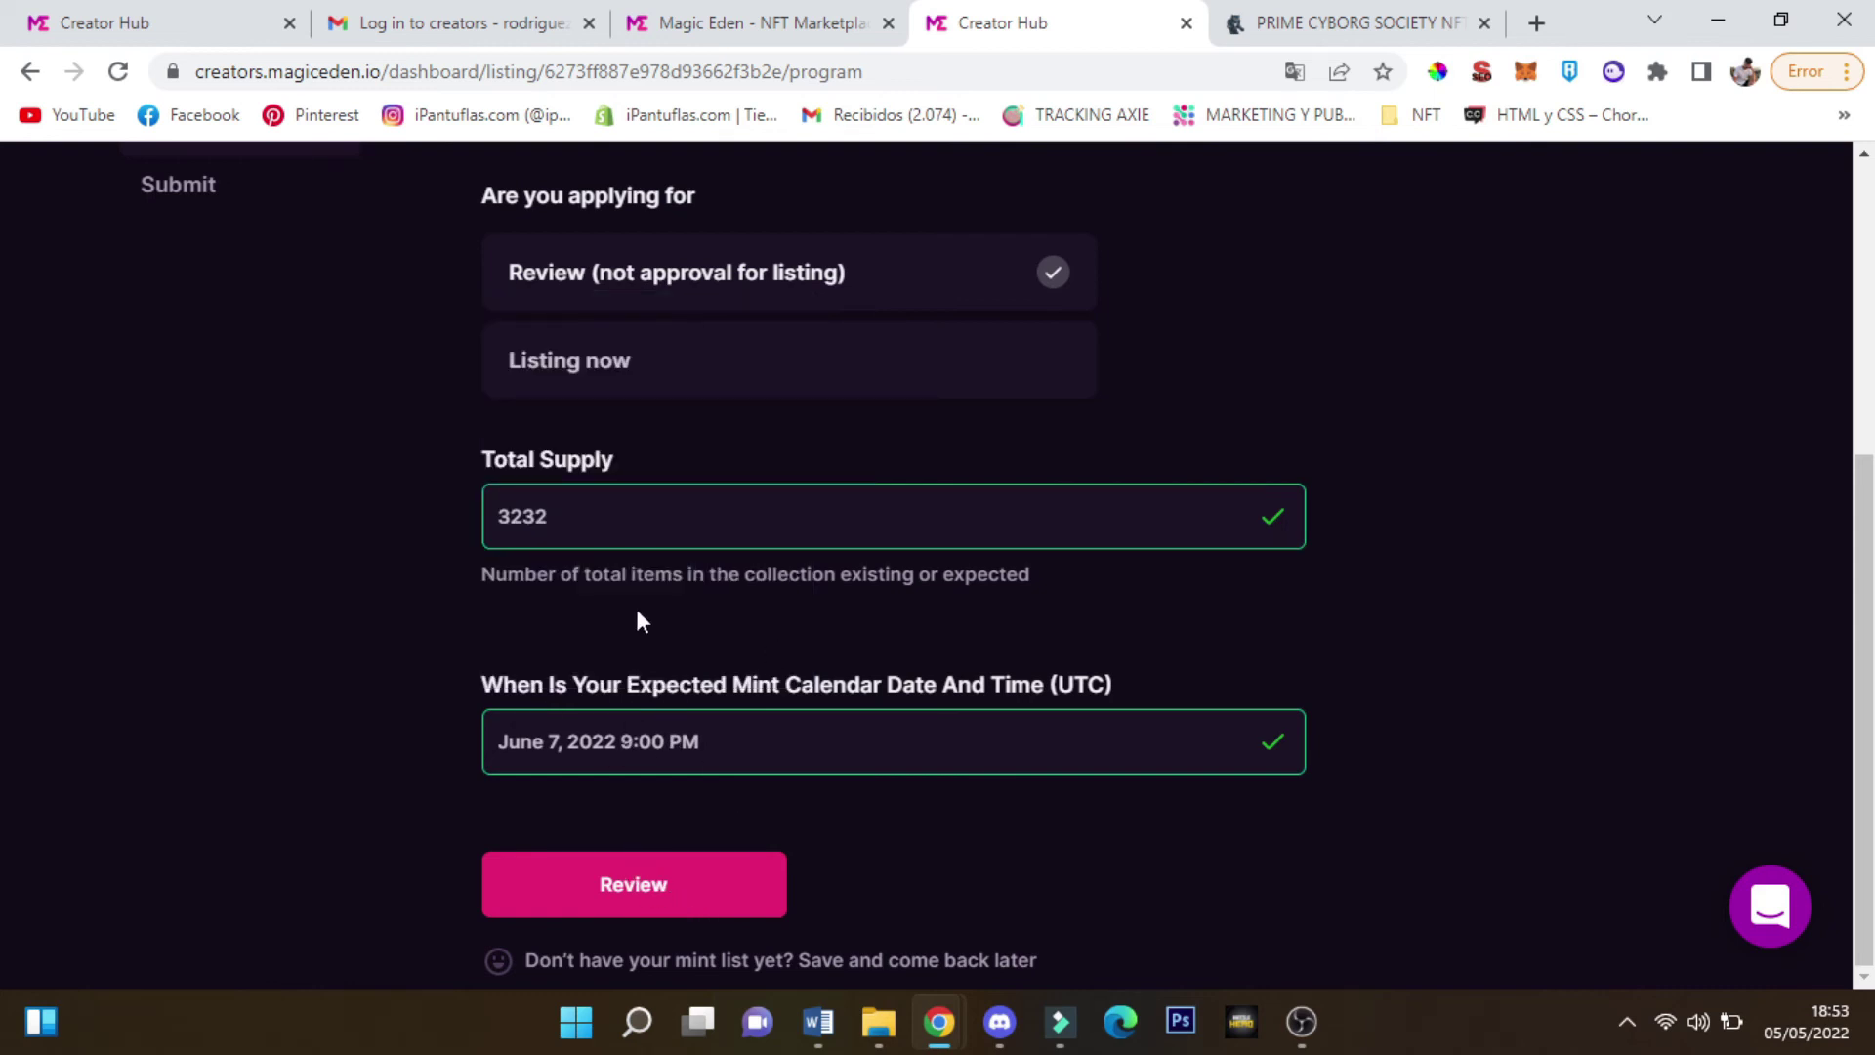
click(682, 891)
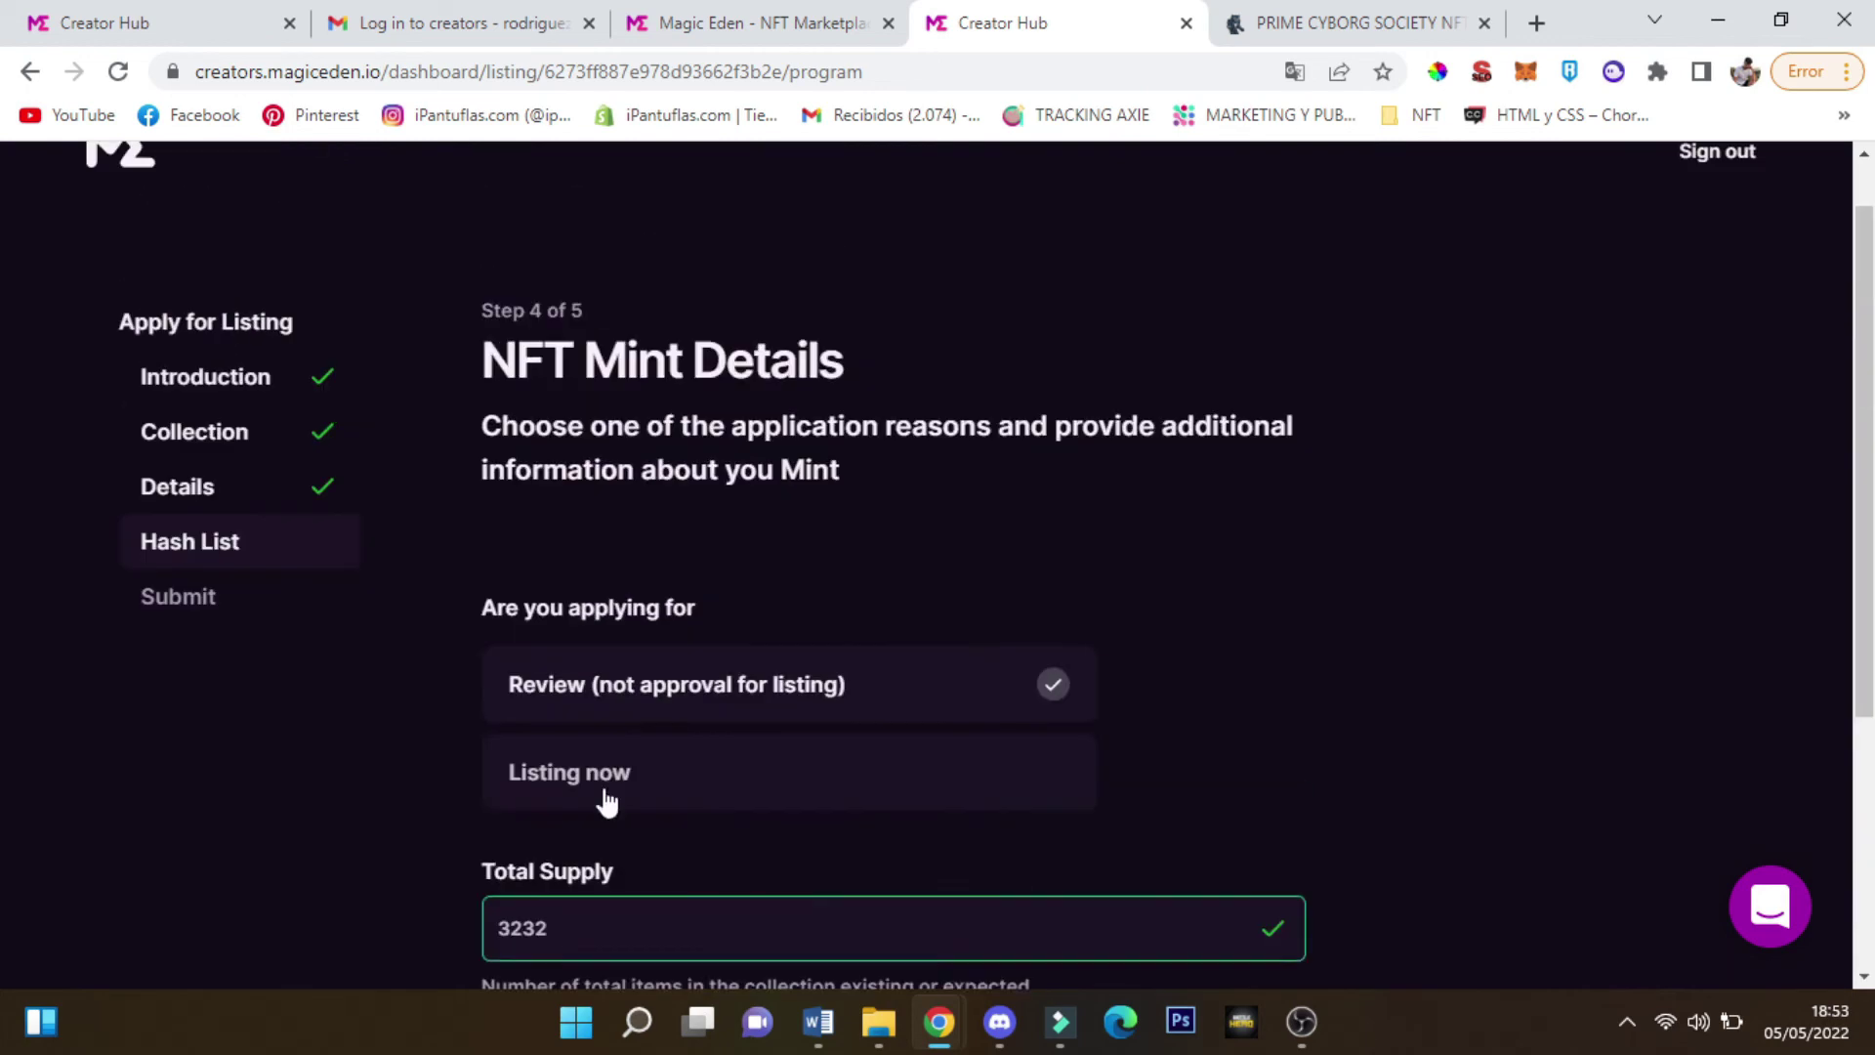
On Review & Submit, submit the Prime Cyborg Society application, save, and return via the ME logo
scroll(807, 752, down, 10)
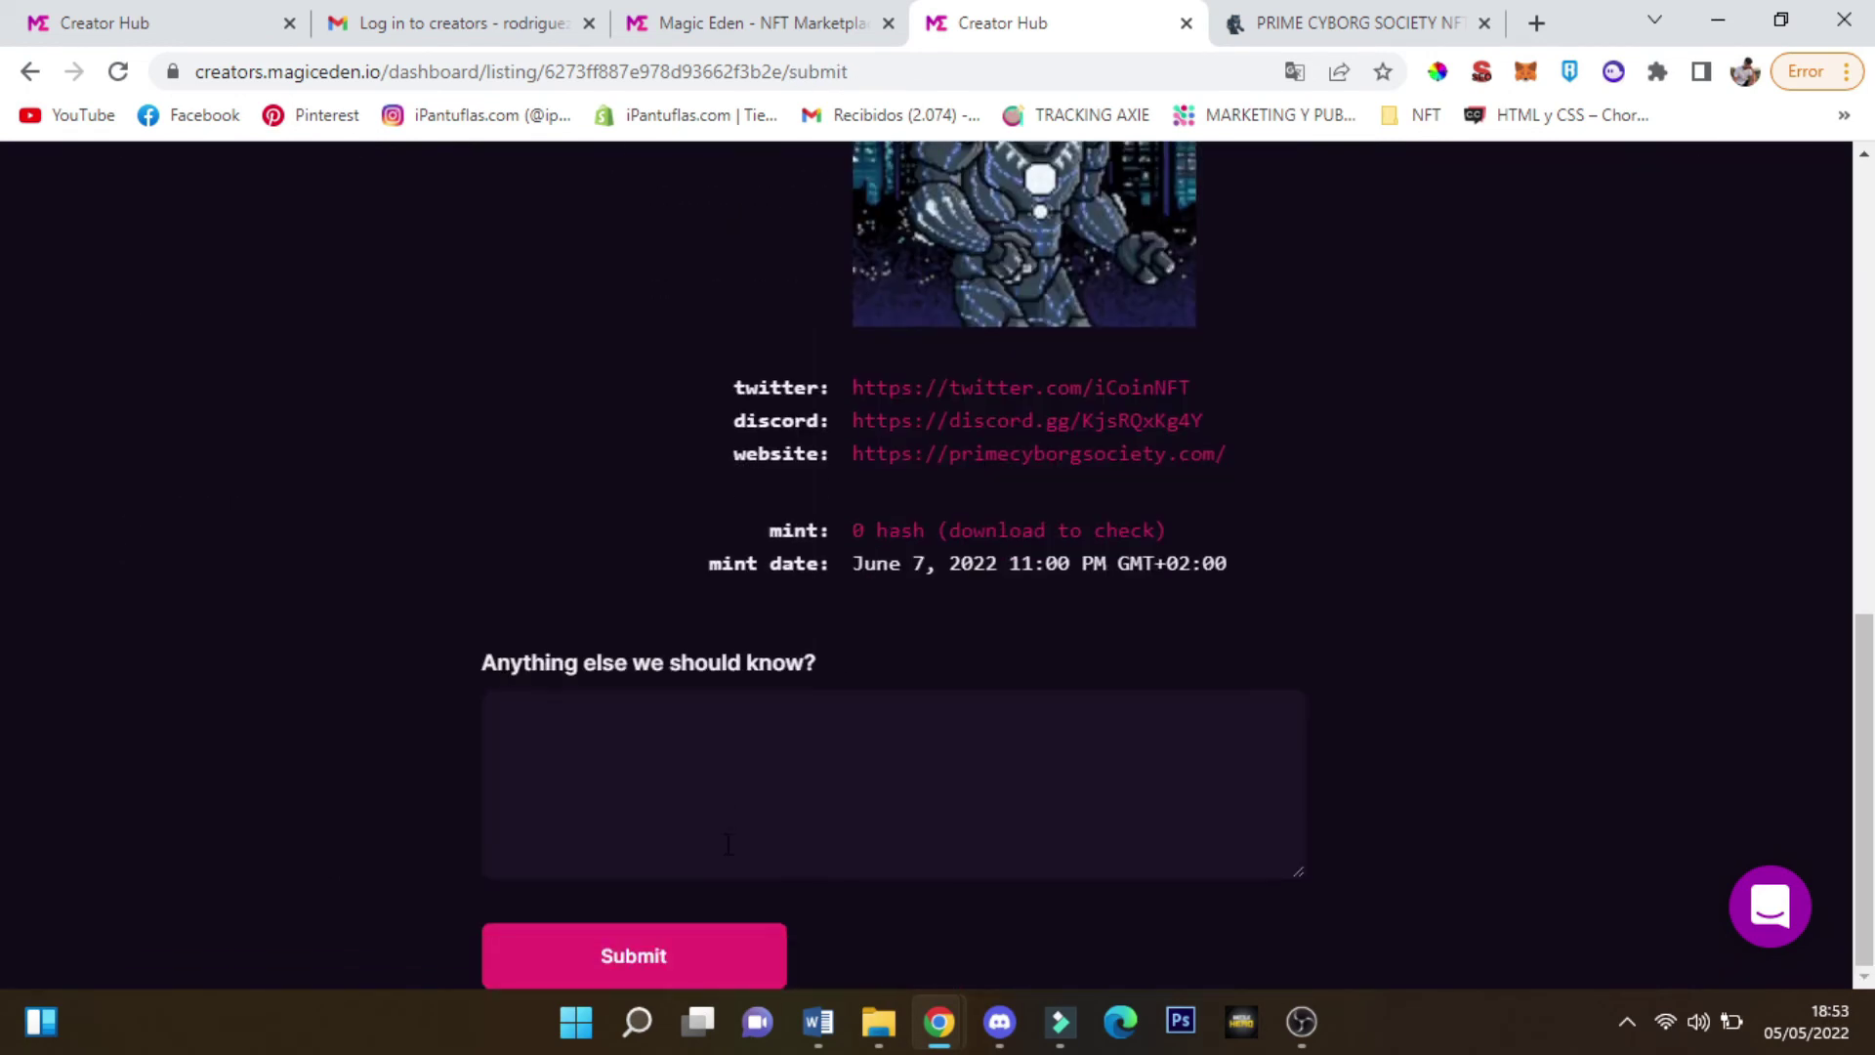
scroll(728, 844, up, 3)
drag(1239, 848, 809, 395)
scroll(977, 742, up, 1)
scroll(935, 704, up, 4)
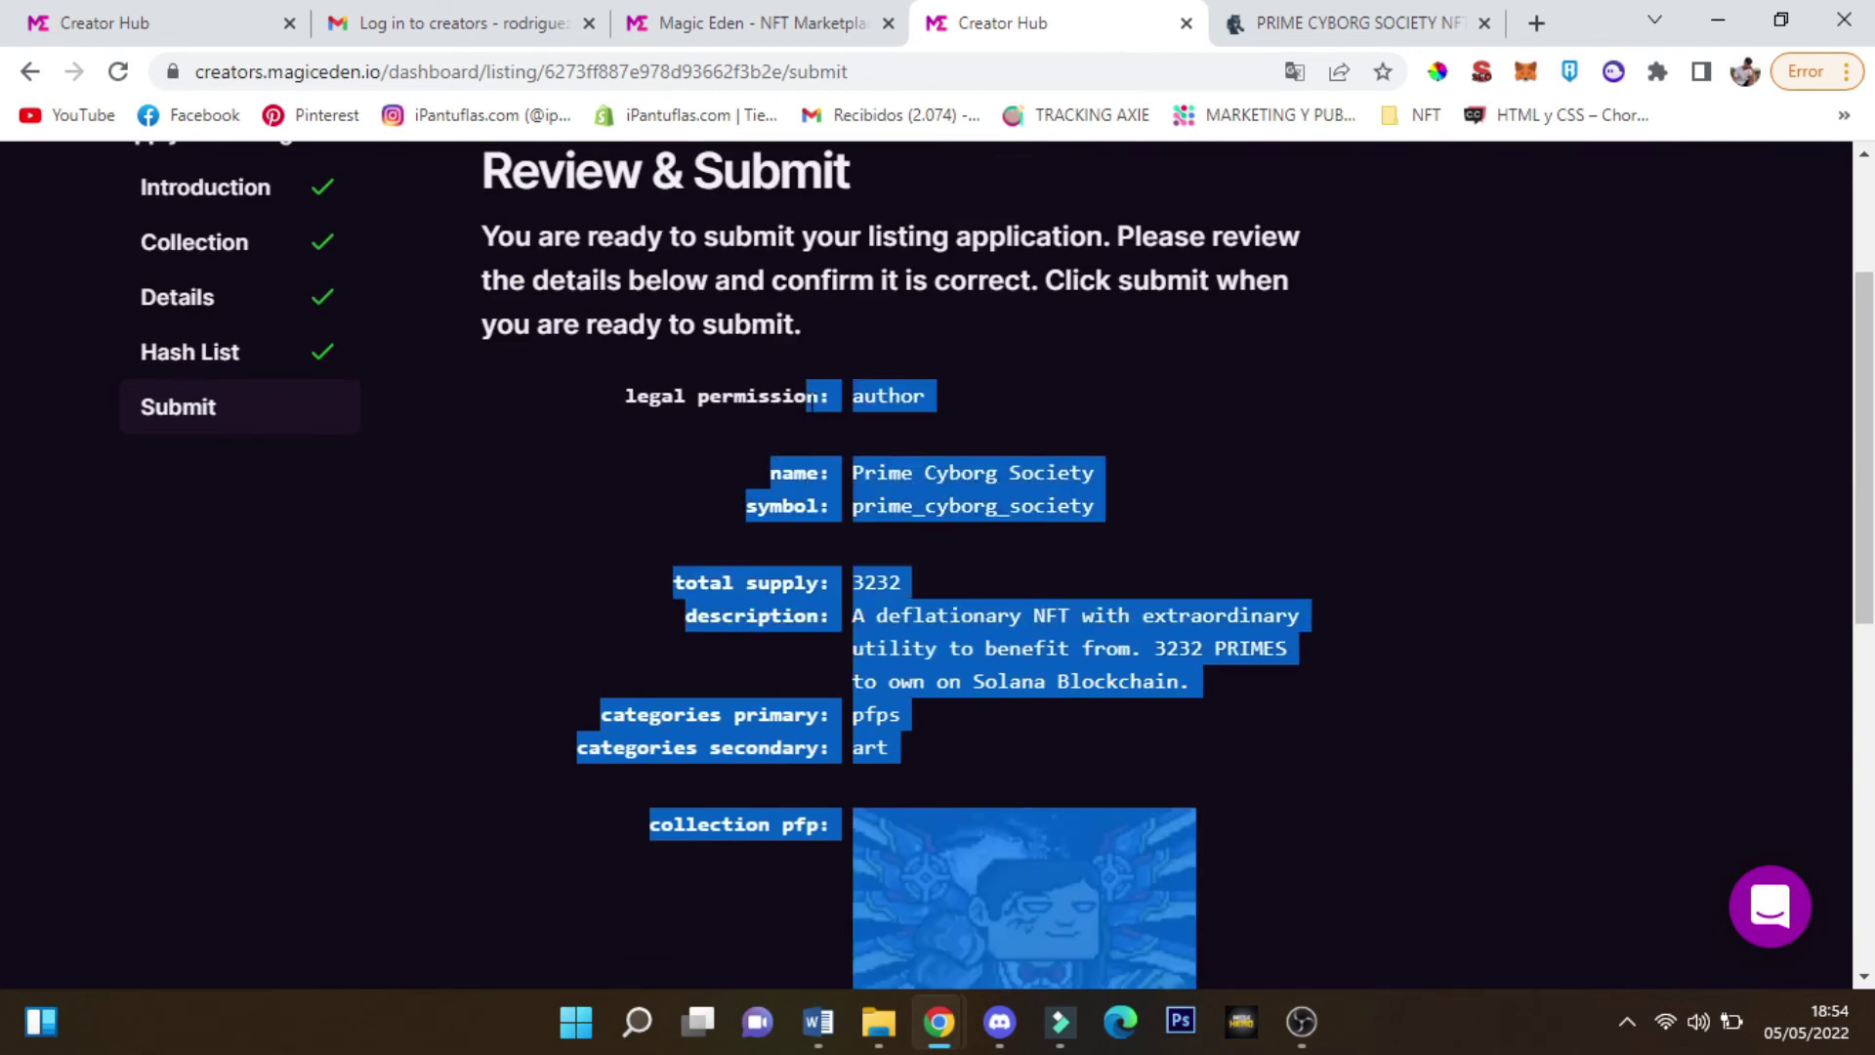
scroll(894, 454, down, 8)
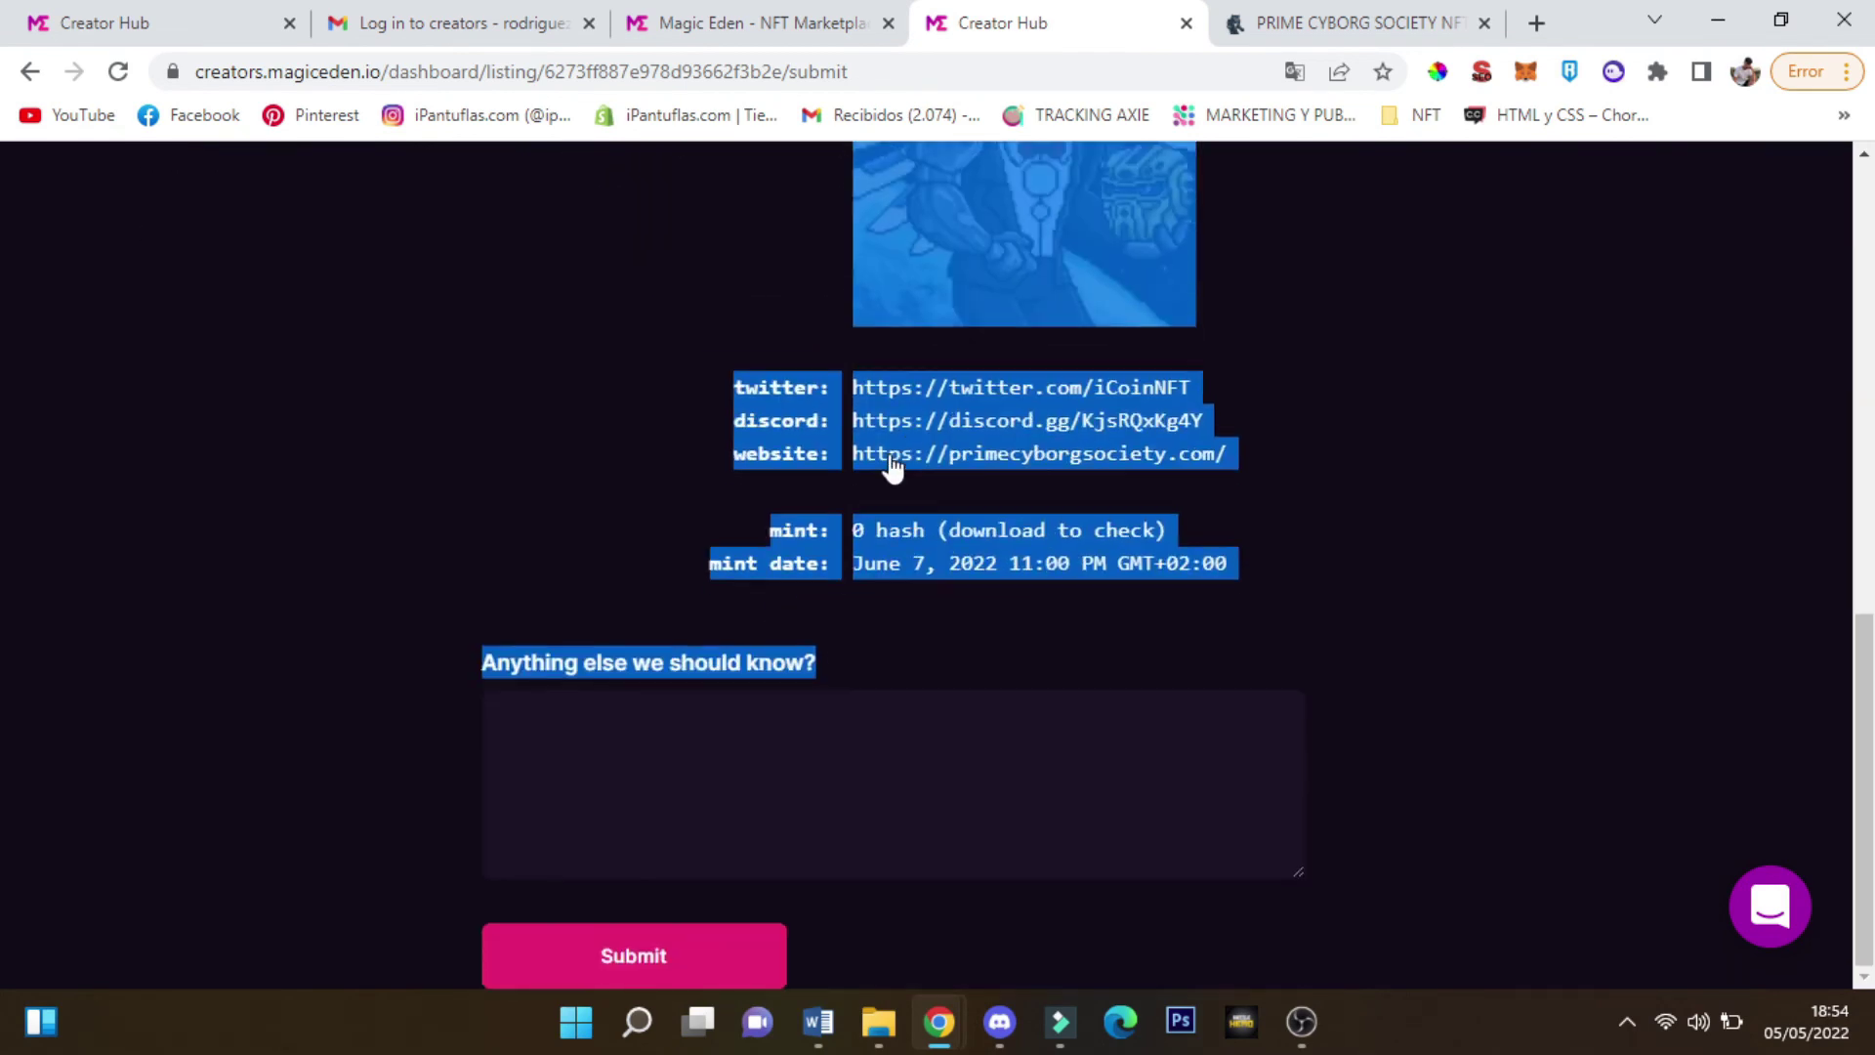
click(590, 928)
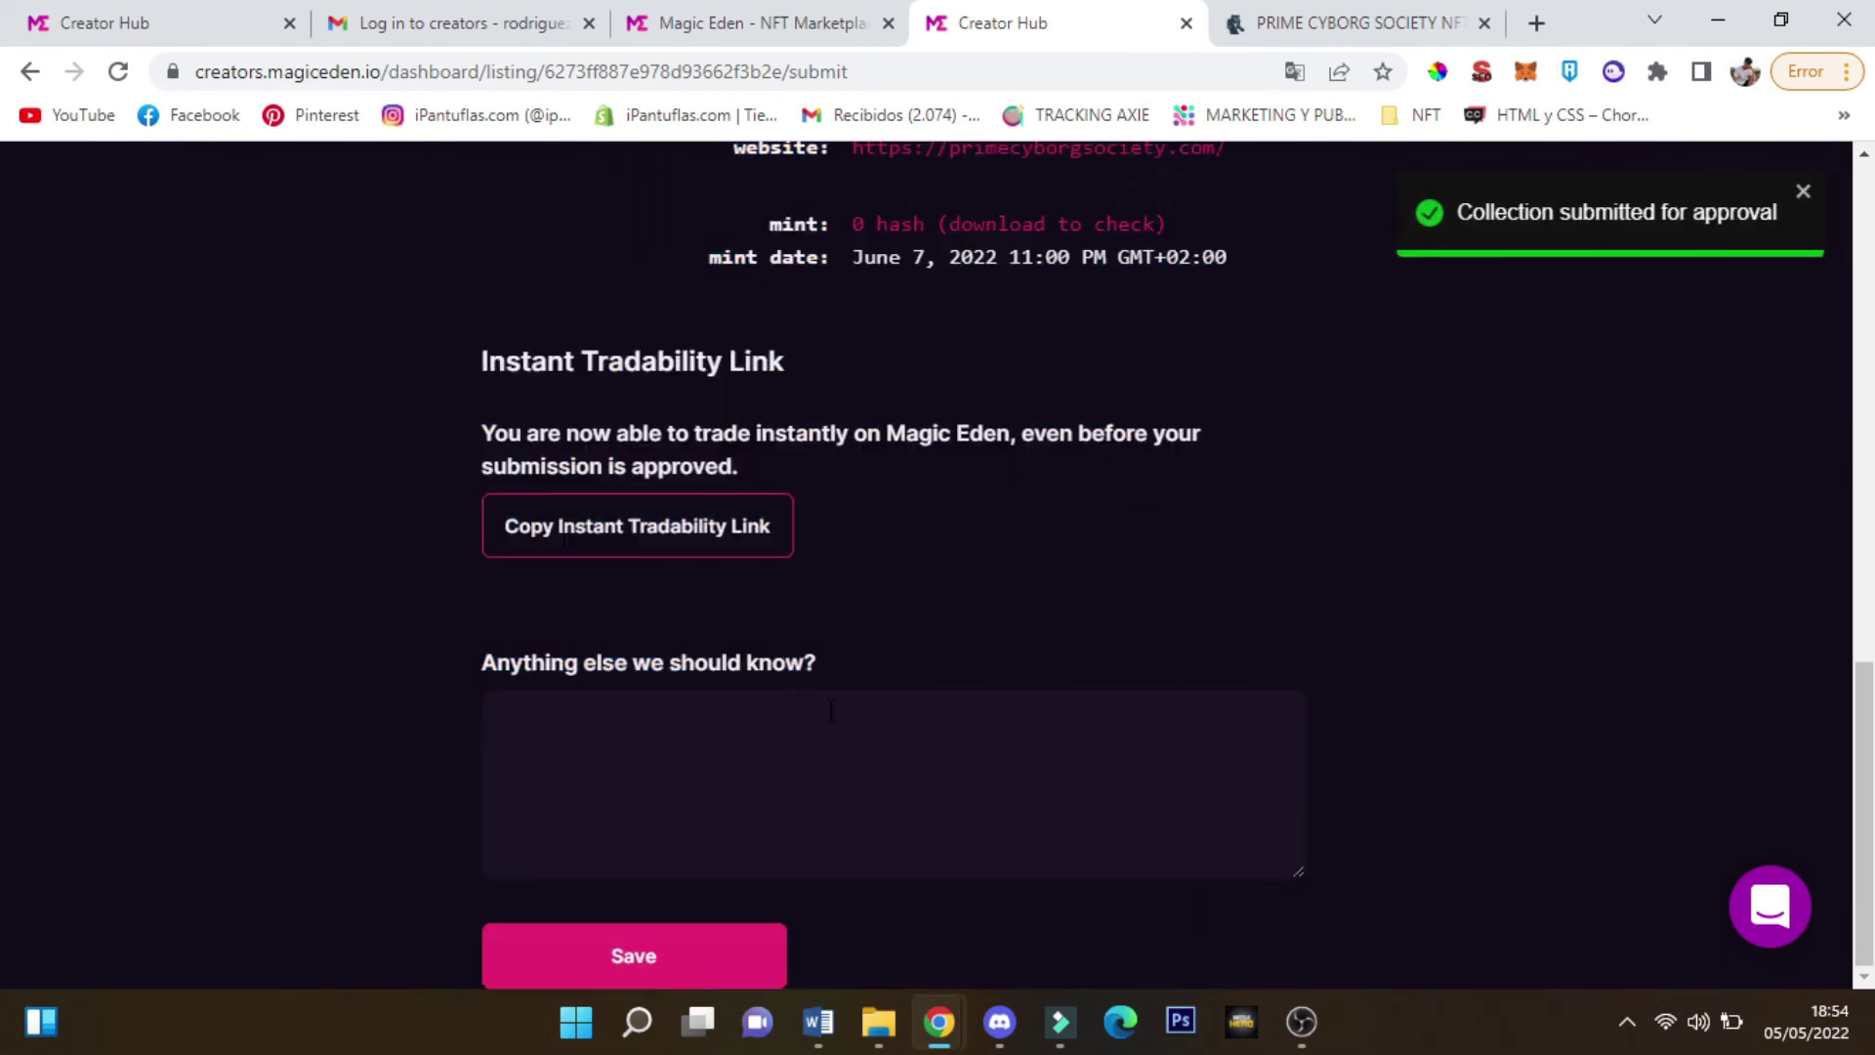
click(695, 723)
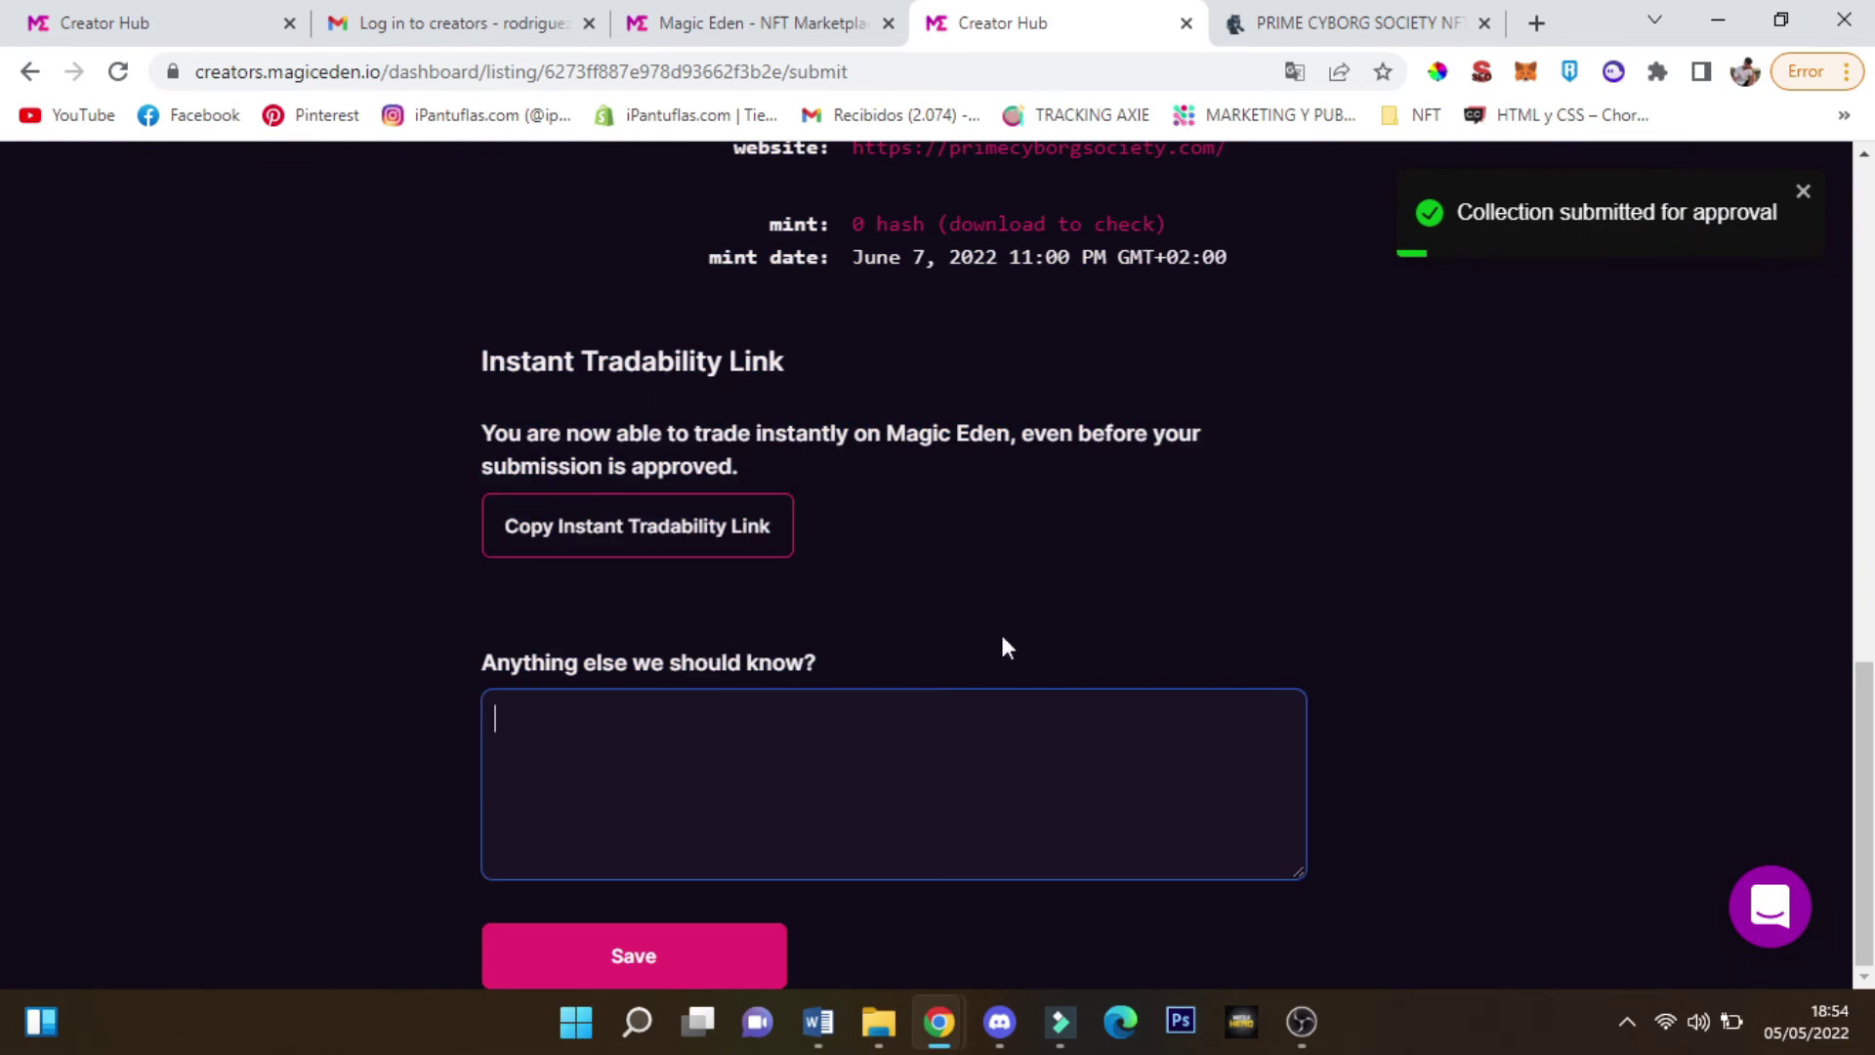
scroll(682, 958, up, 5)
scroll(670, 975, down, 1)
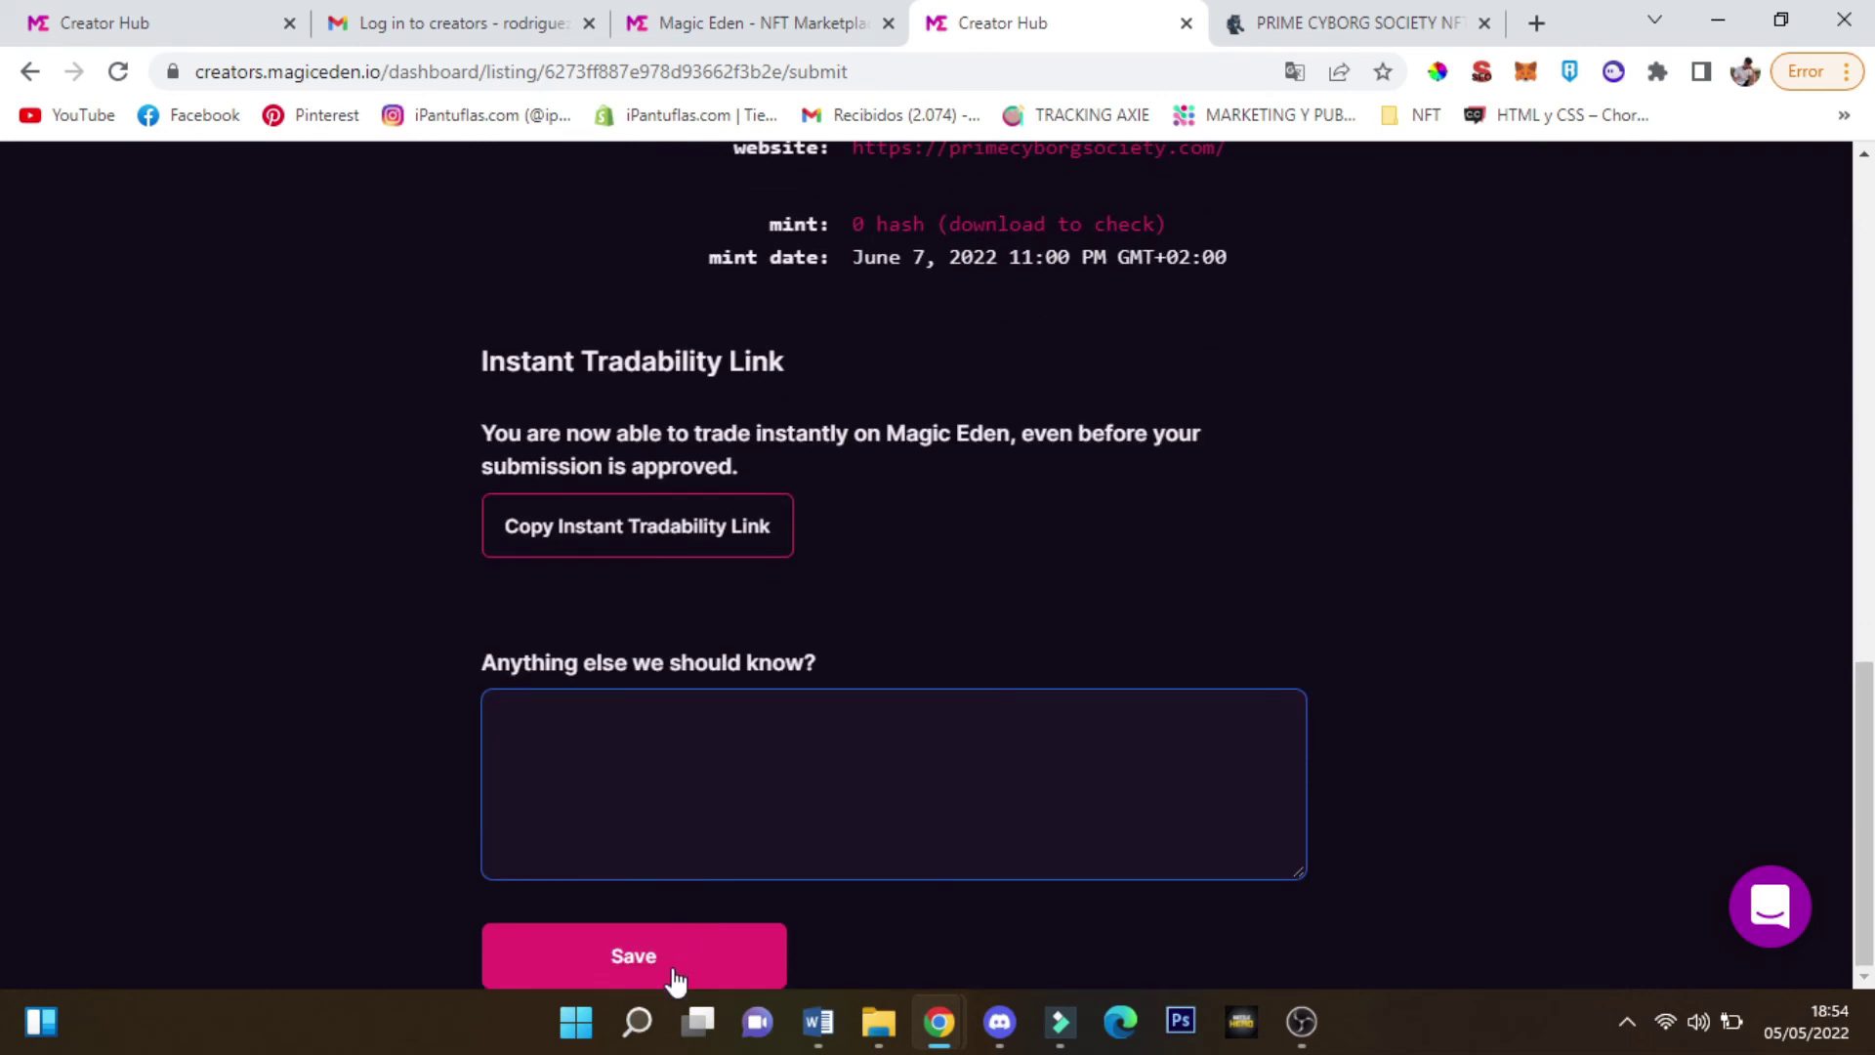
click(670, 976)
click(102, 231)
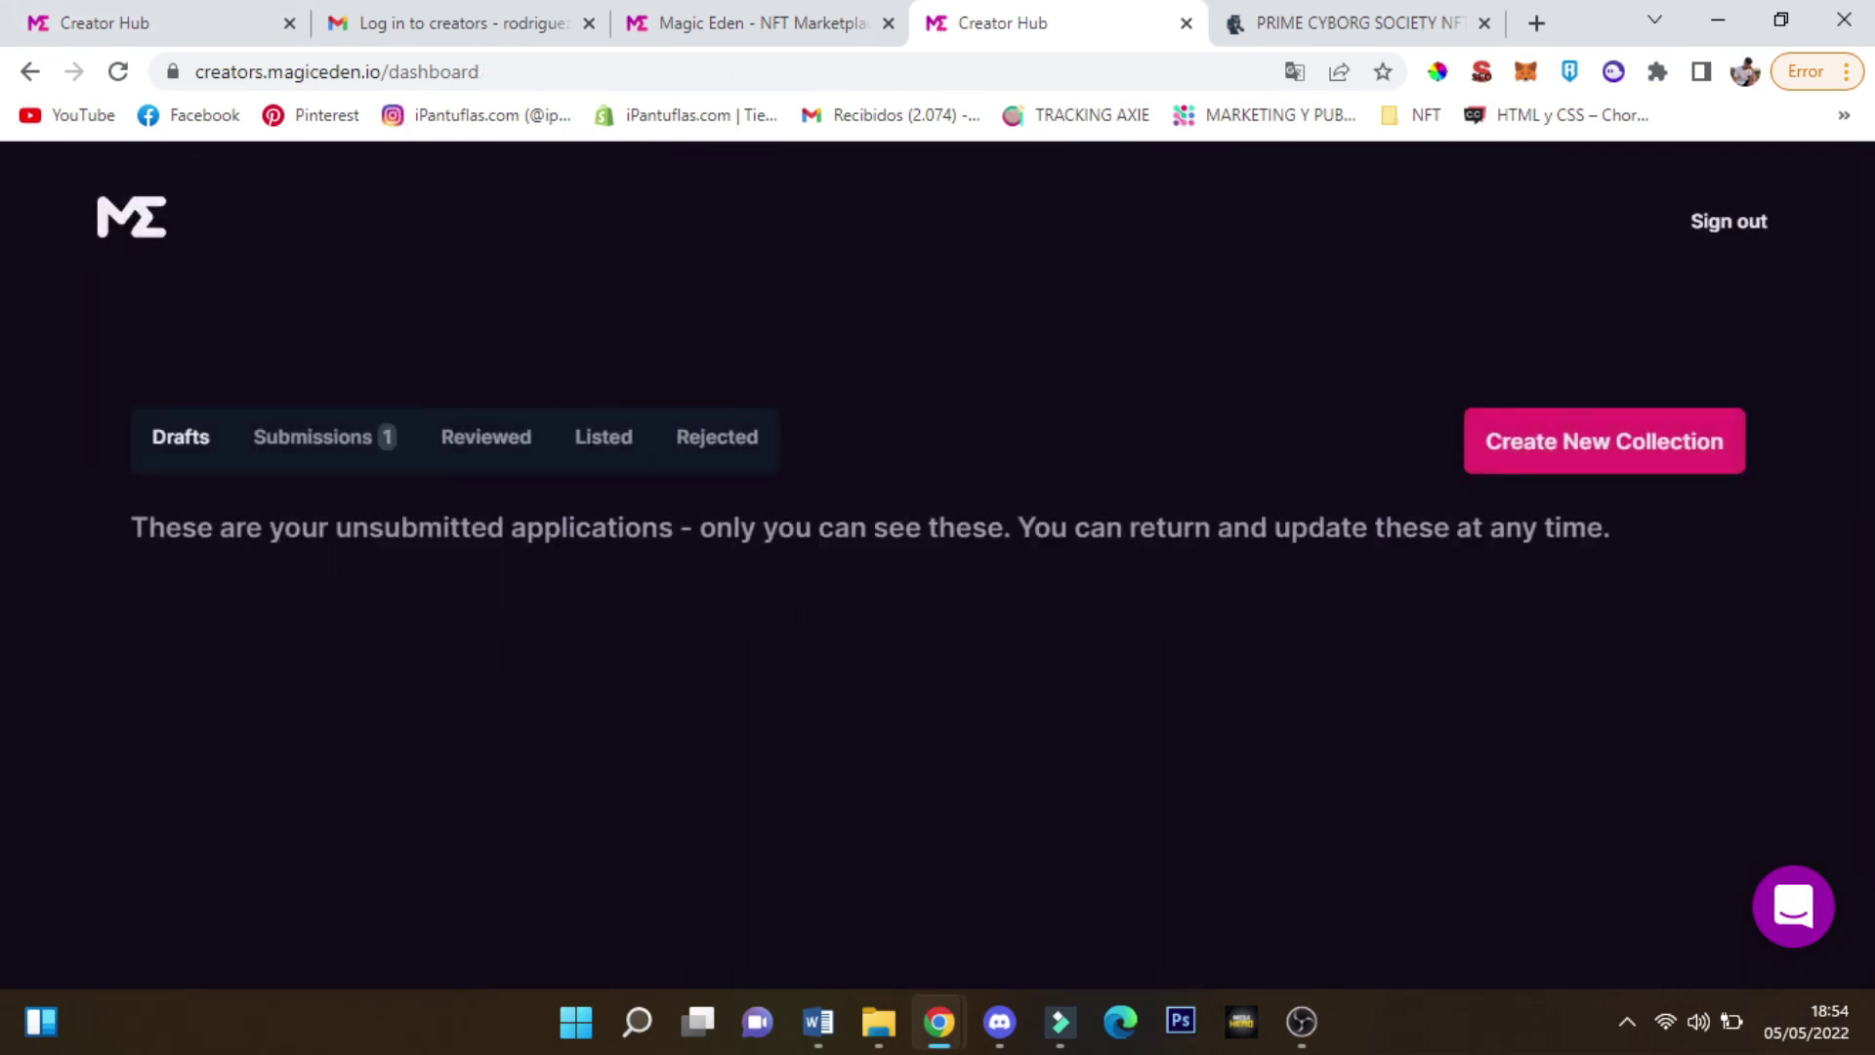
Open the Submissions tab showing Prime Cyborg Society and compare the marketplace's creator application options
click(312, 439)
scroll(348, 598, down, 2)
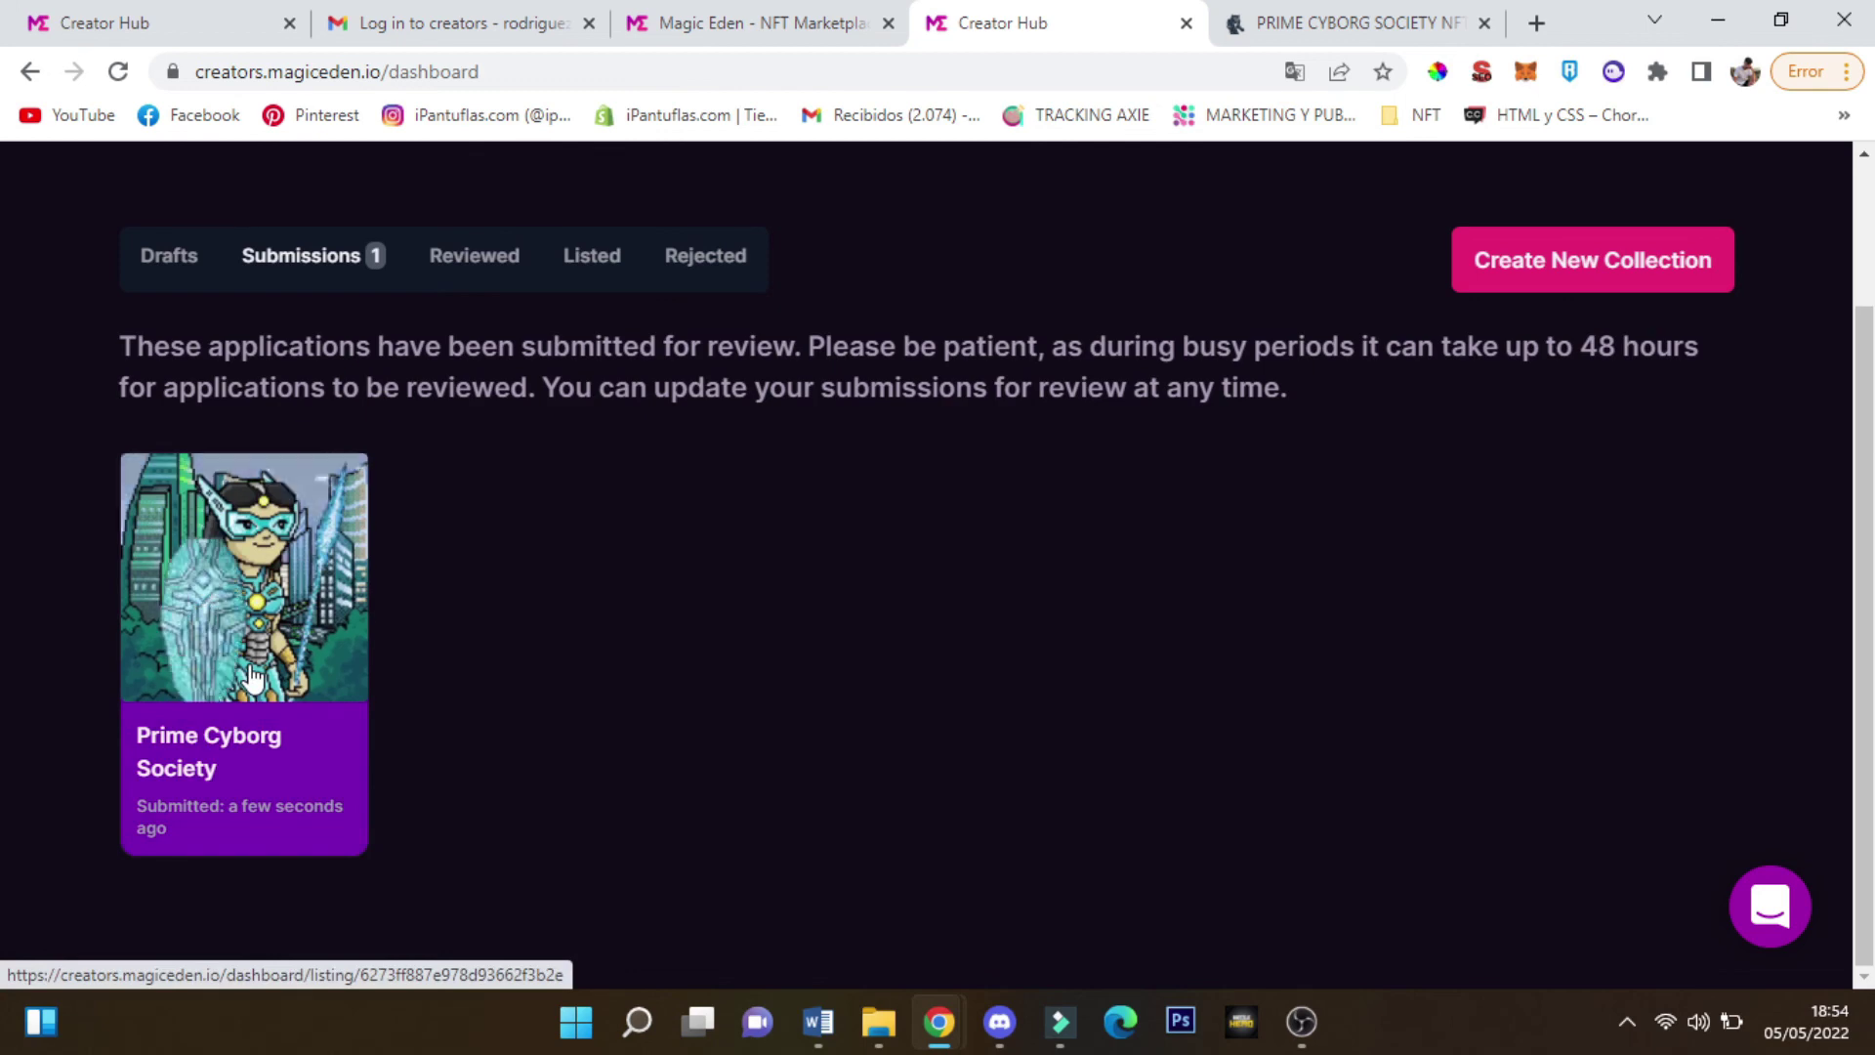
click(793, 12)
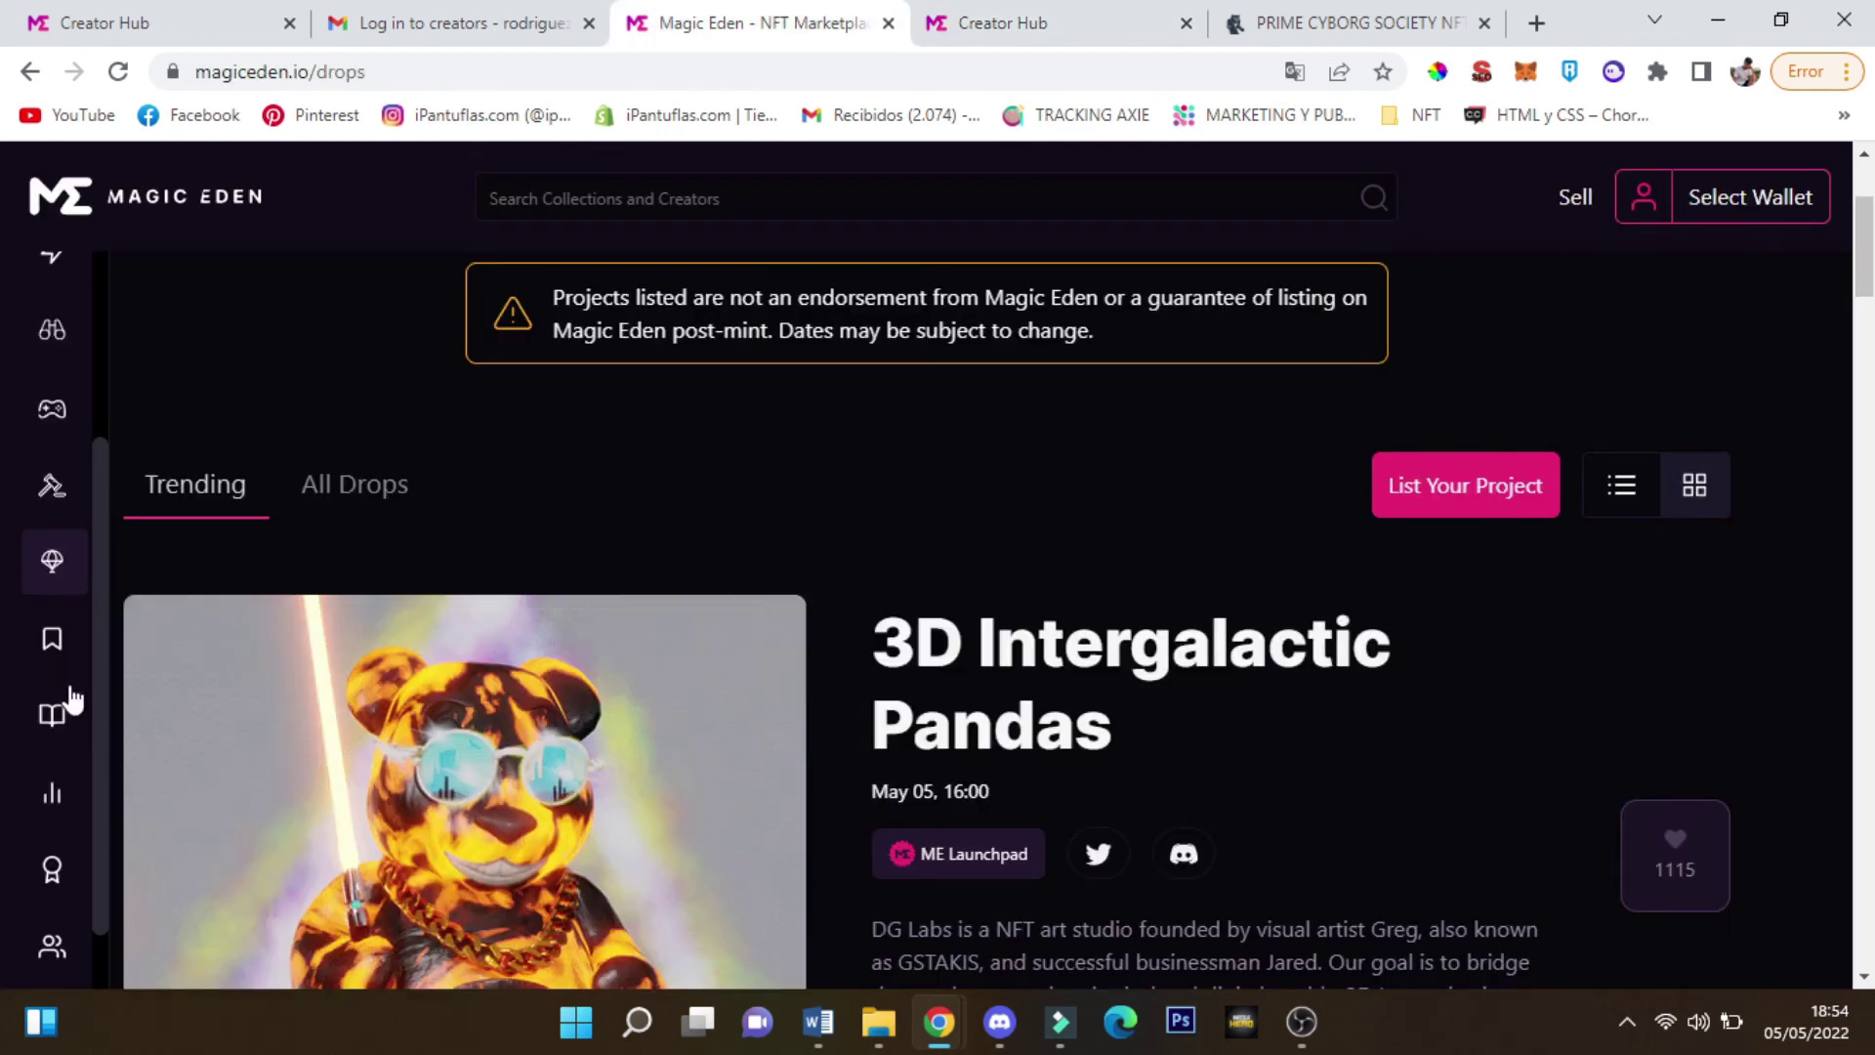
click(185, 807)
scroll(219, 874, down, 2)
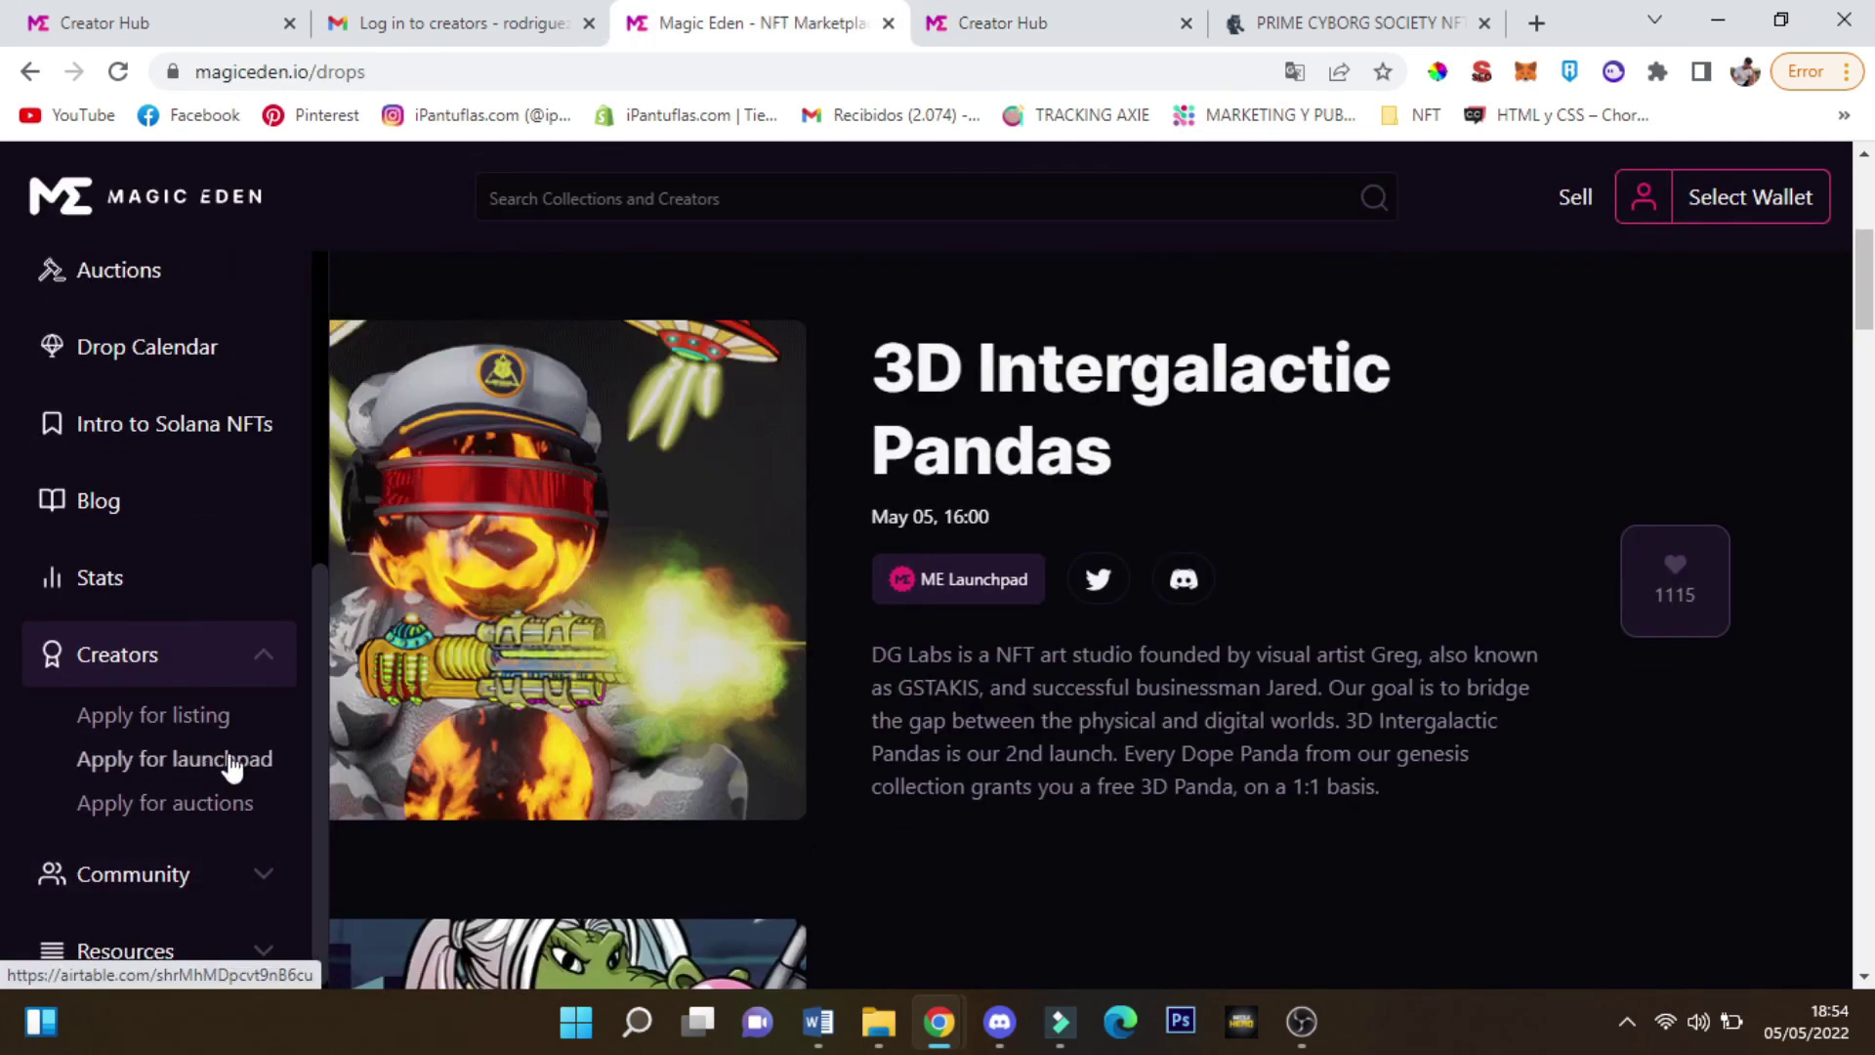
scroll(126, 766, down, 2)
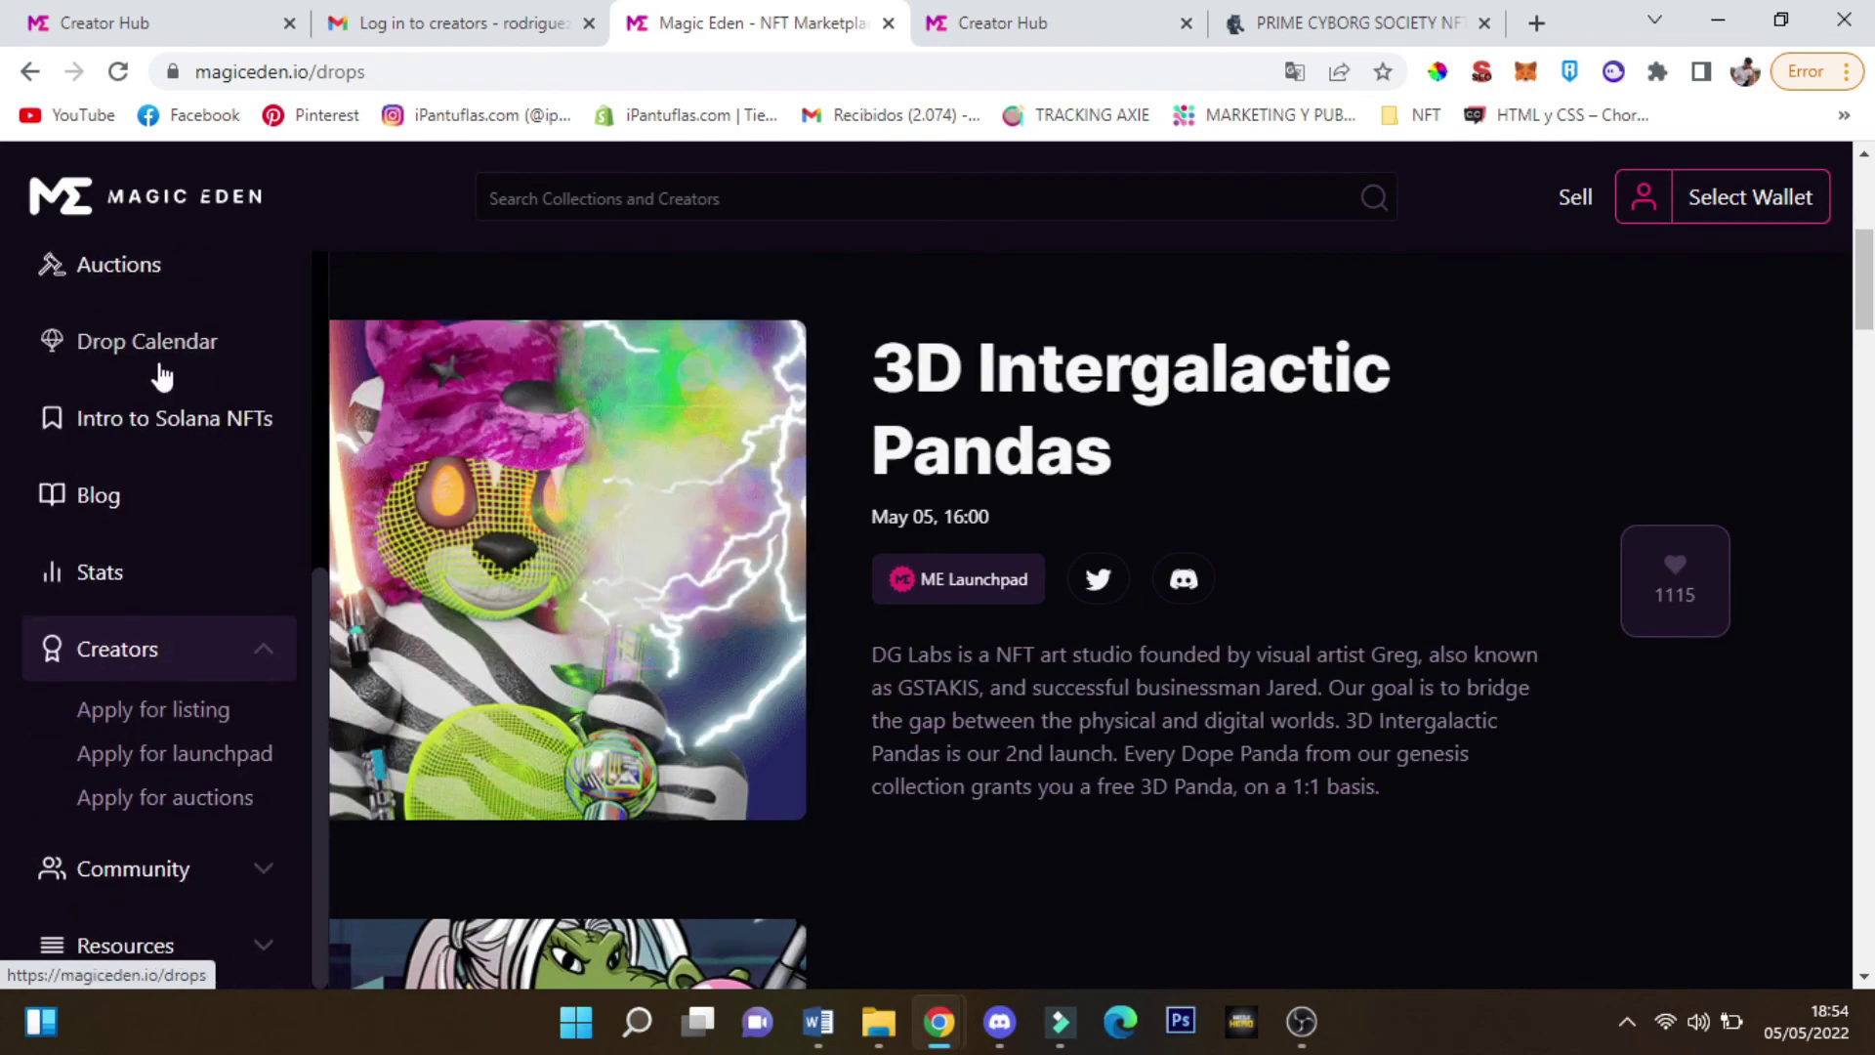
click(1006, 21)
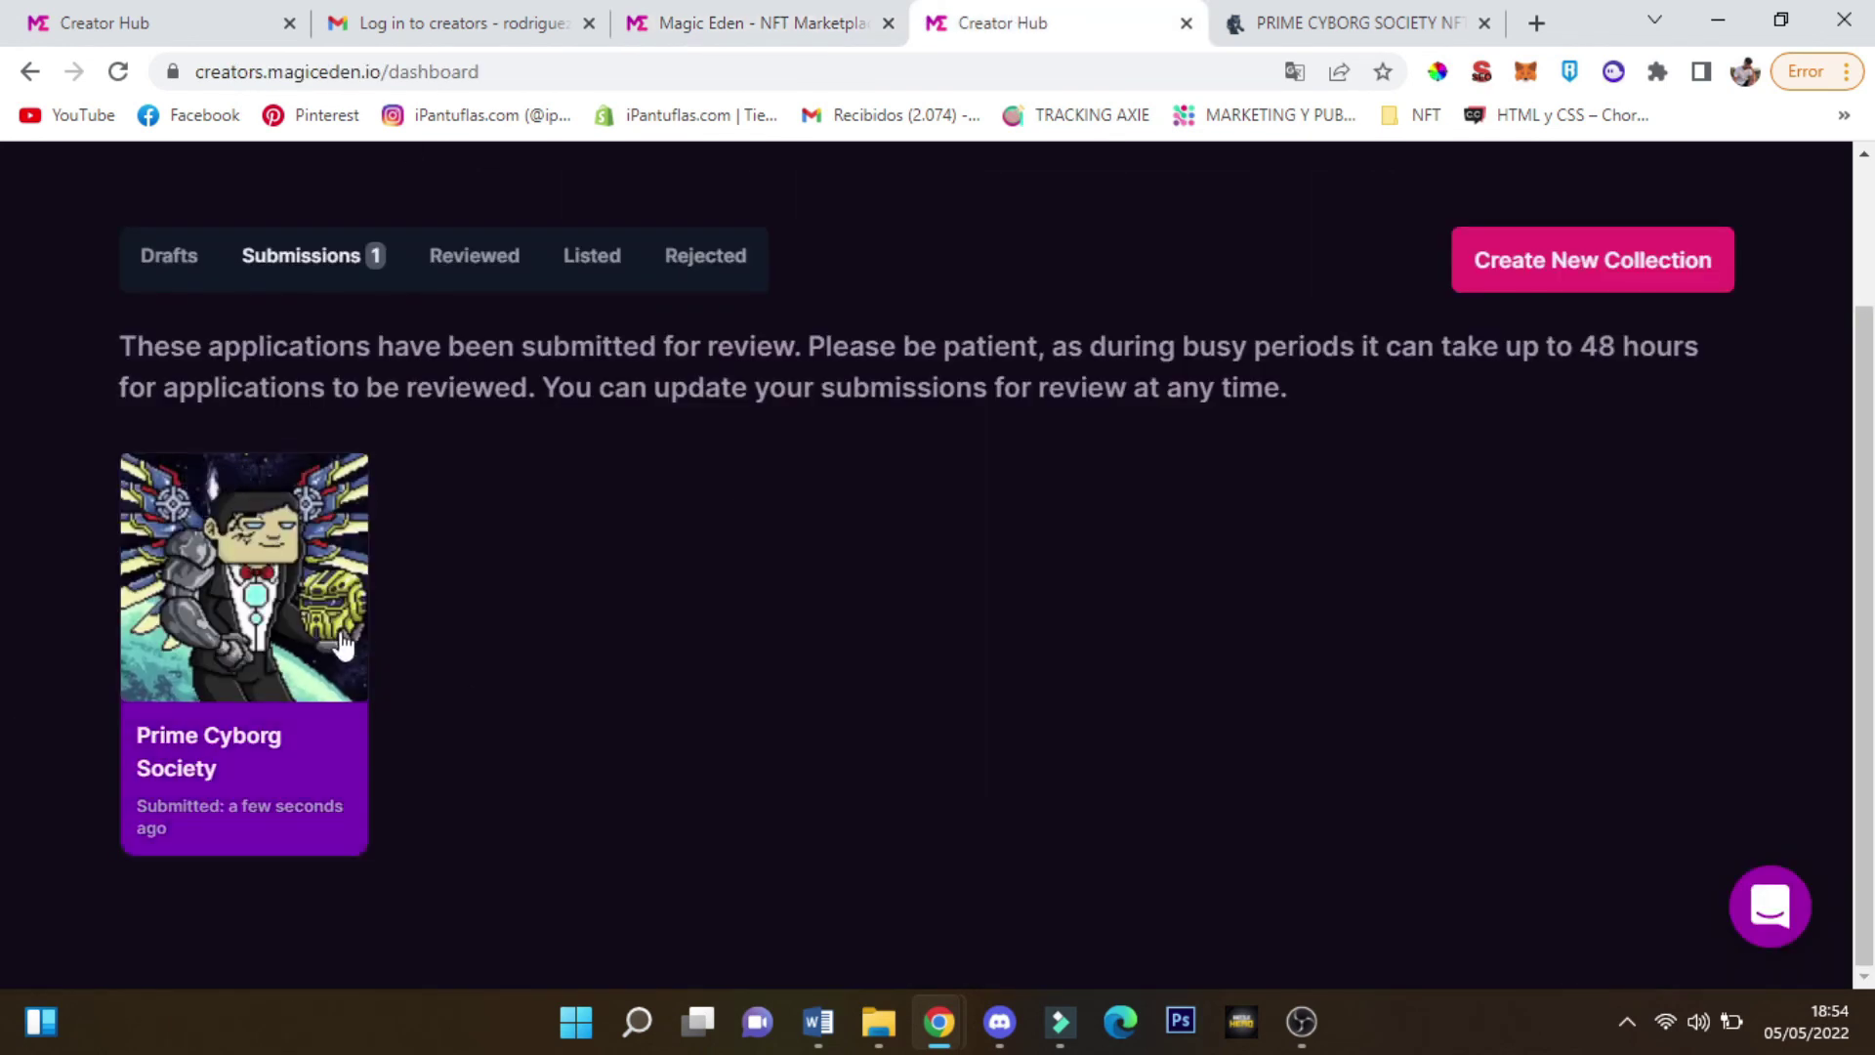
scroll(1014, 503, up, 2)
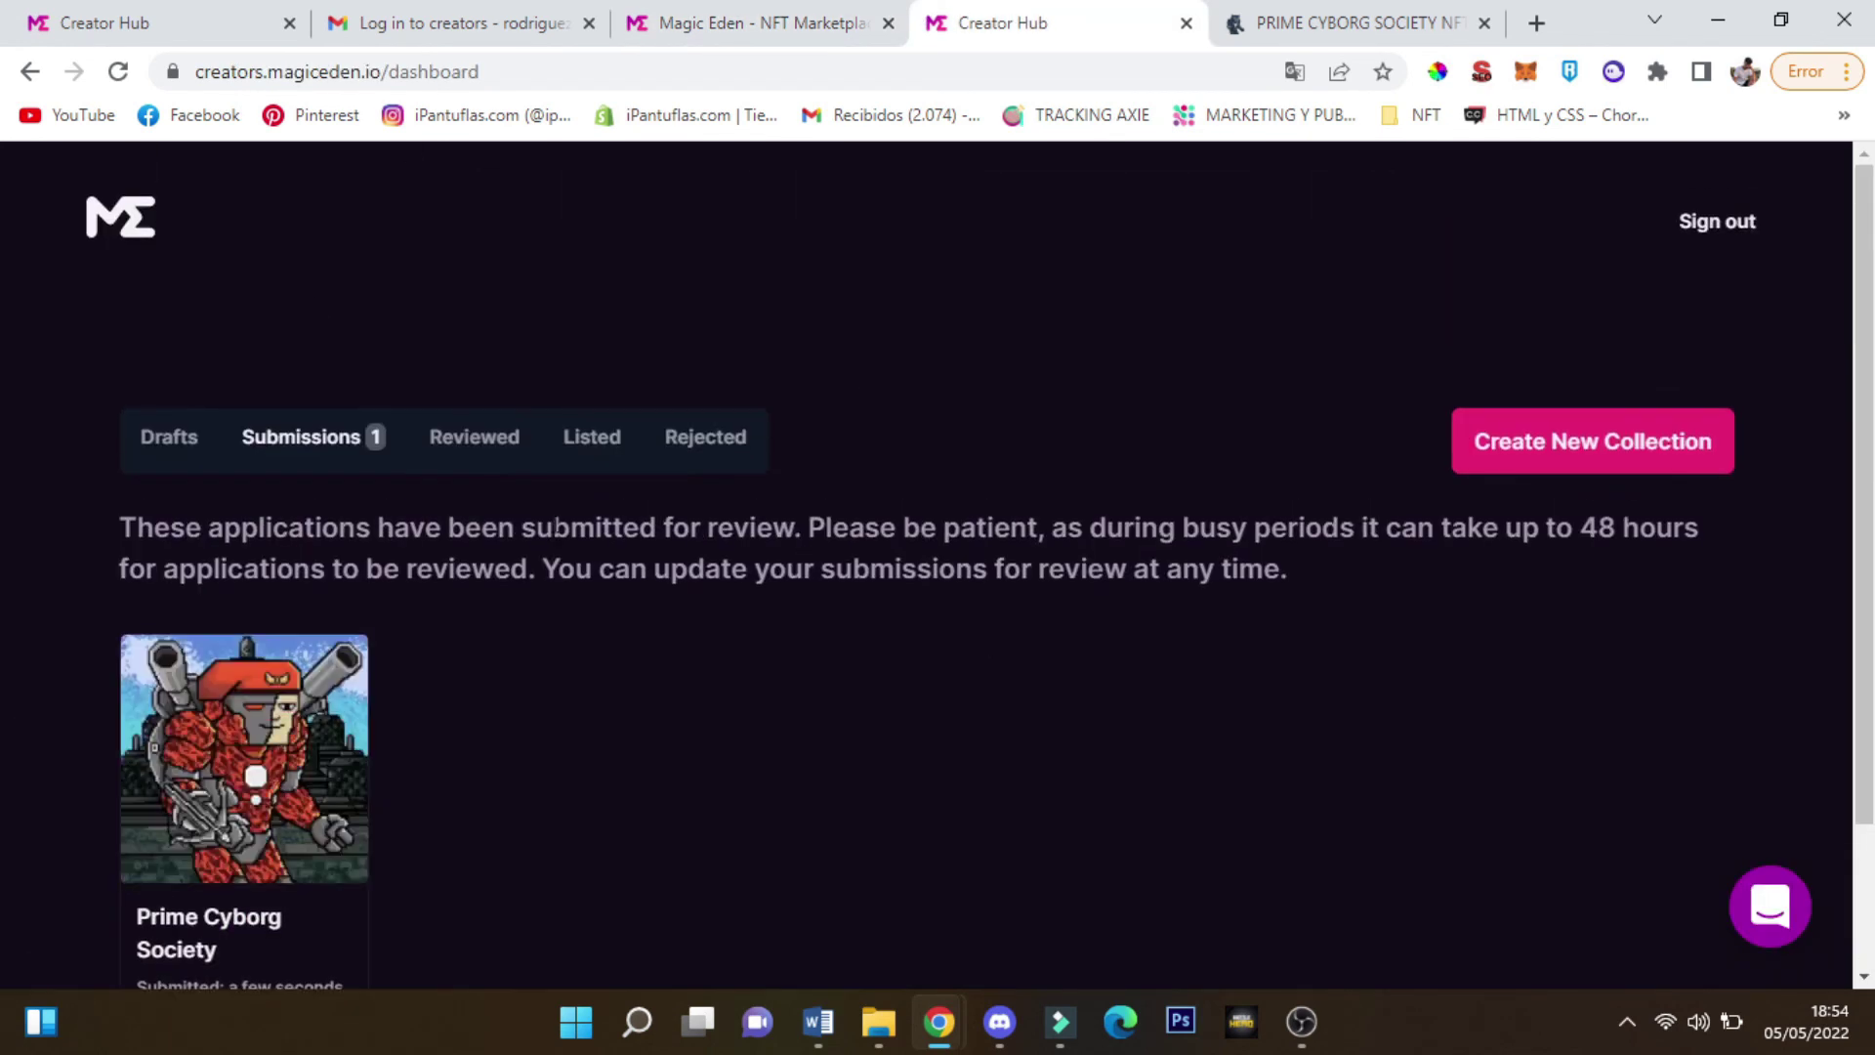
Browse the marketplace's Popular Collections page, led by Okay Bears and DeGods, then return to Submissions
click(752, 21)
mouse_move(26, 724)
scroll(127, 633, down, 2)
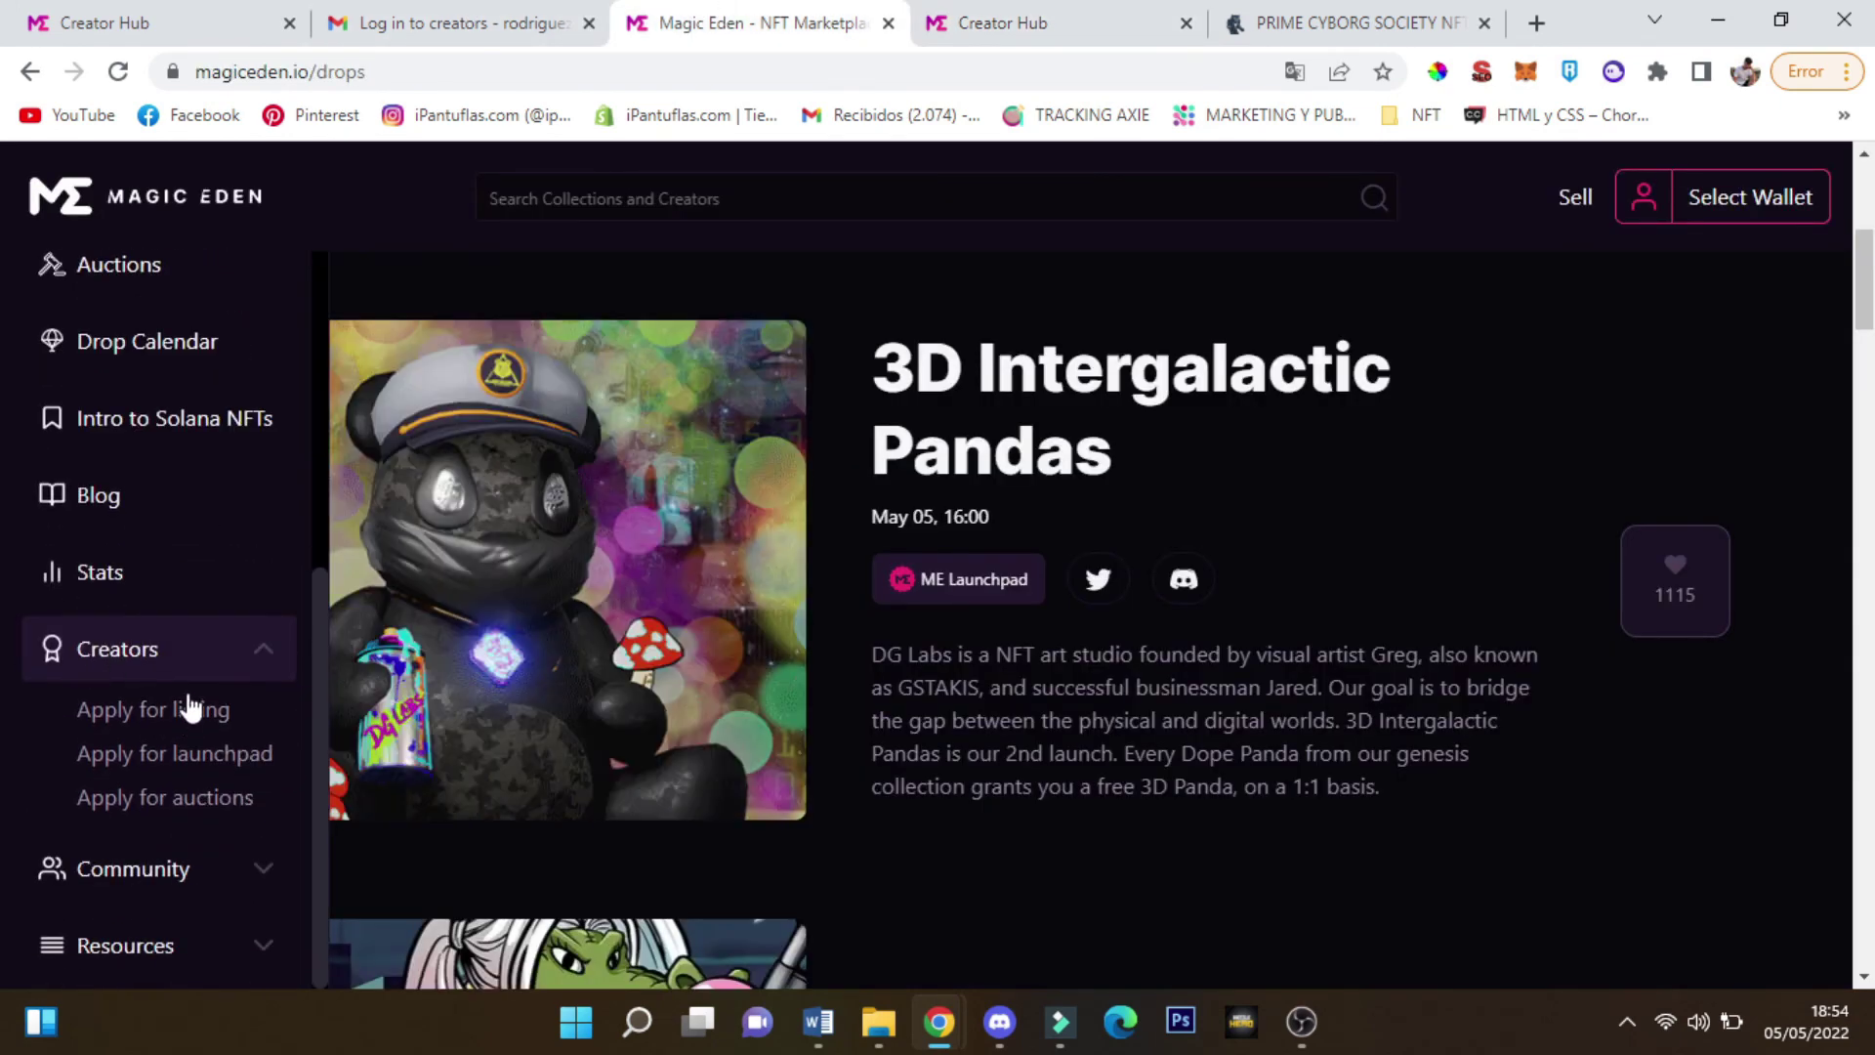
scroll(164, 437, up, 5)
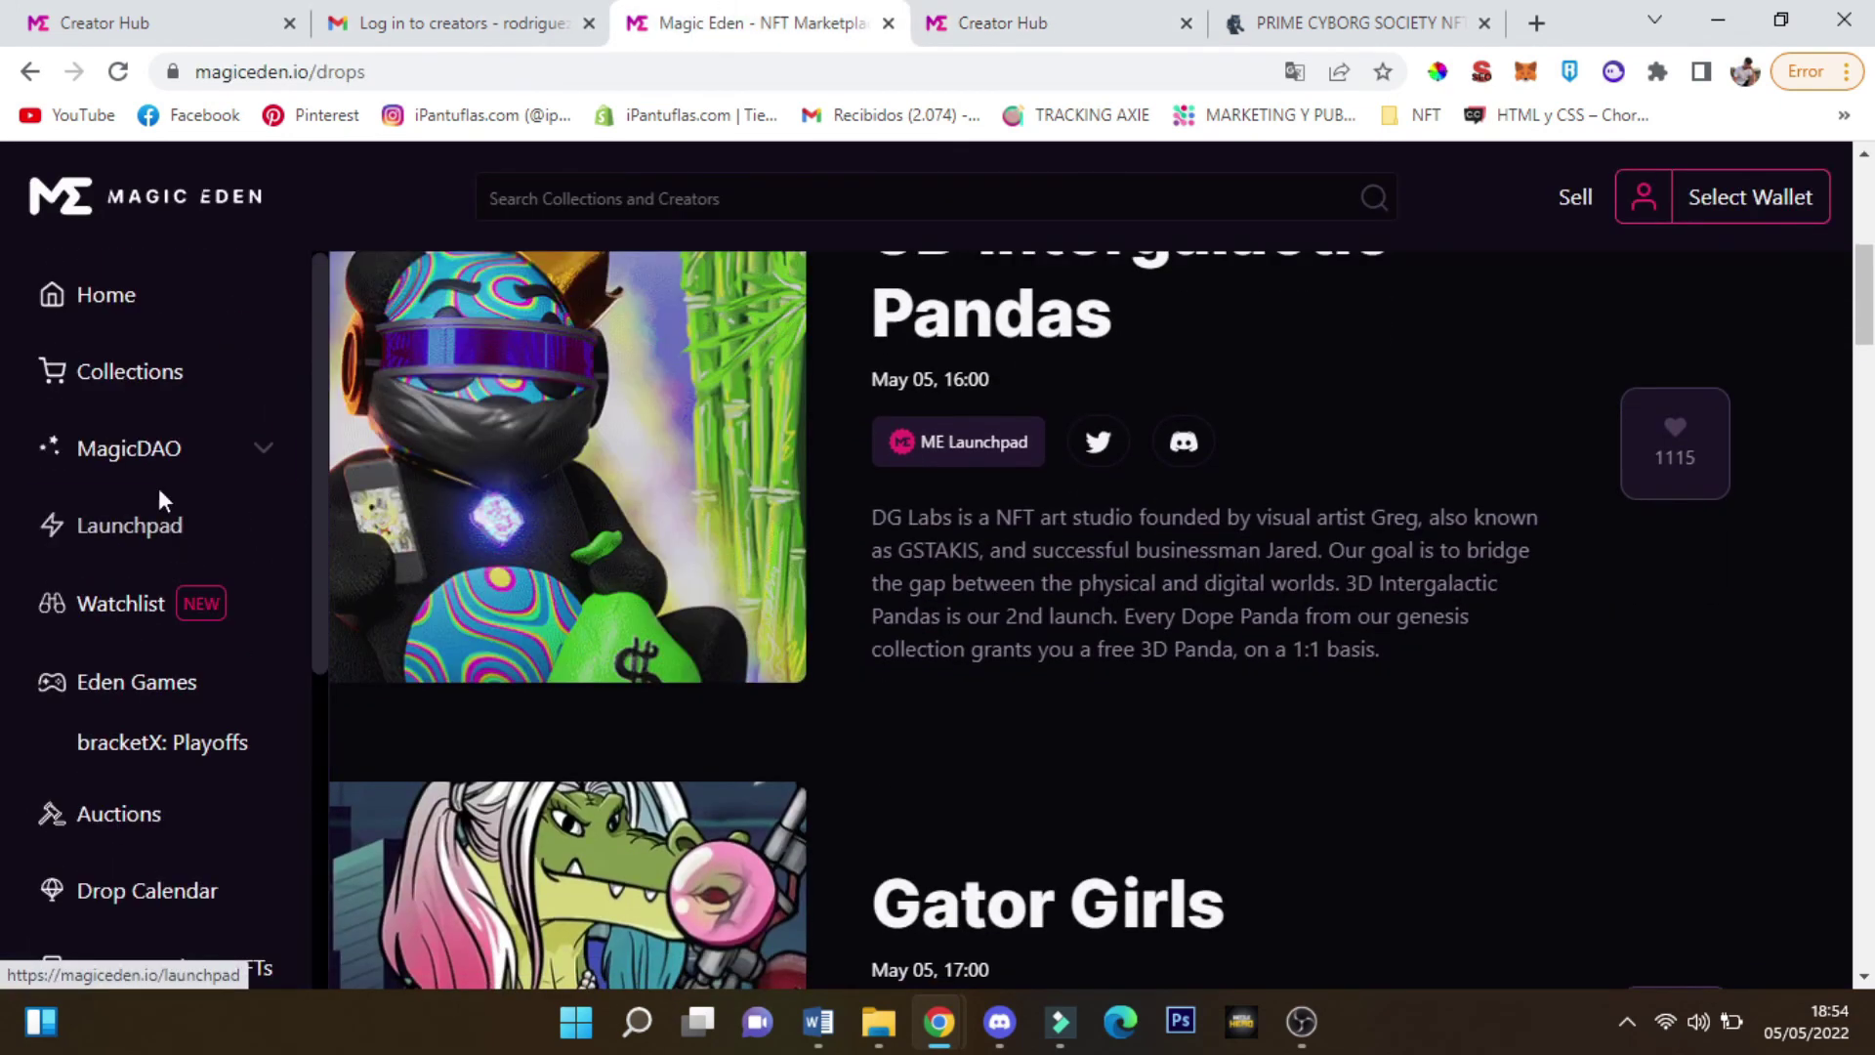
click(137, 381)
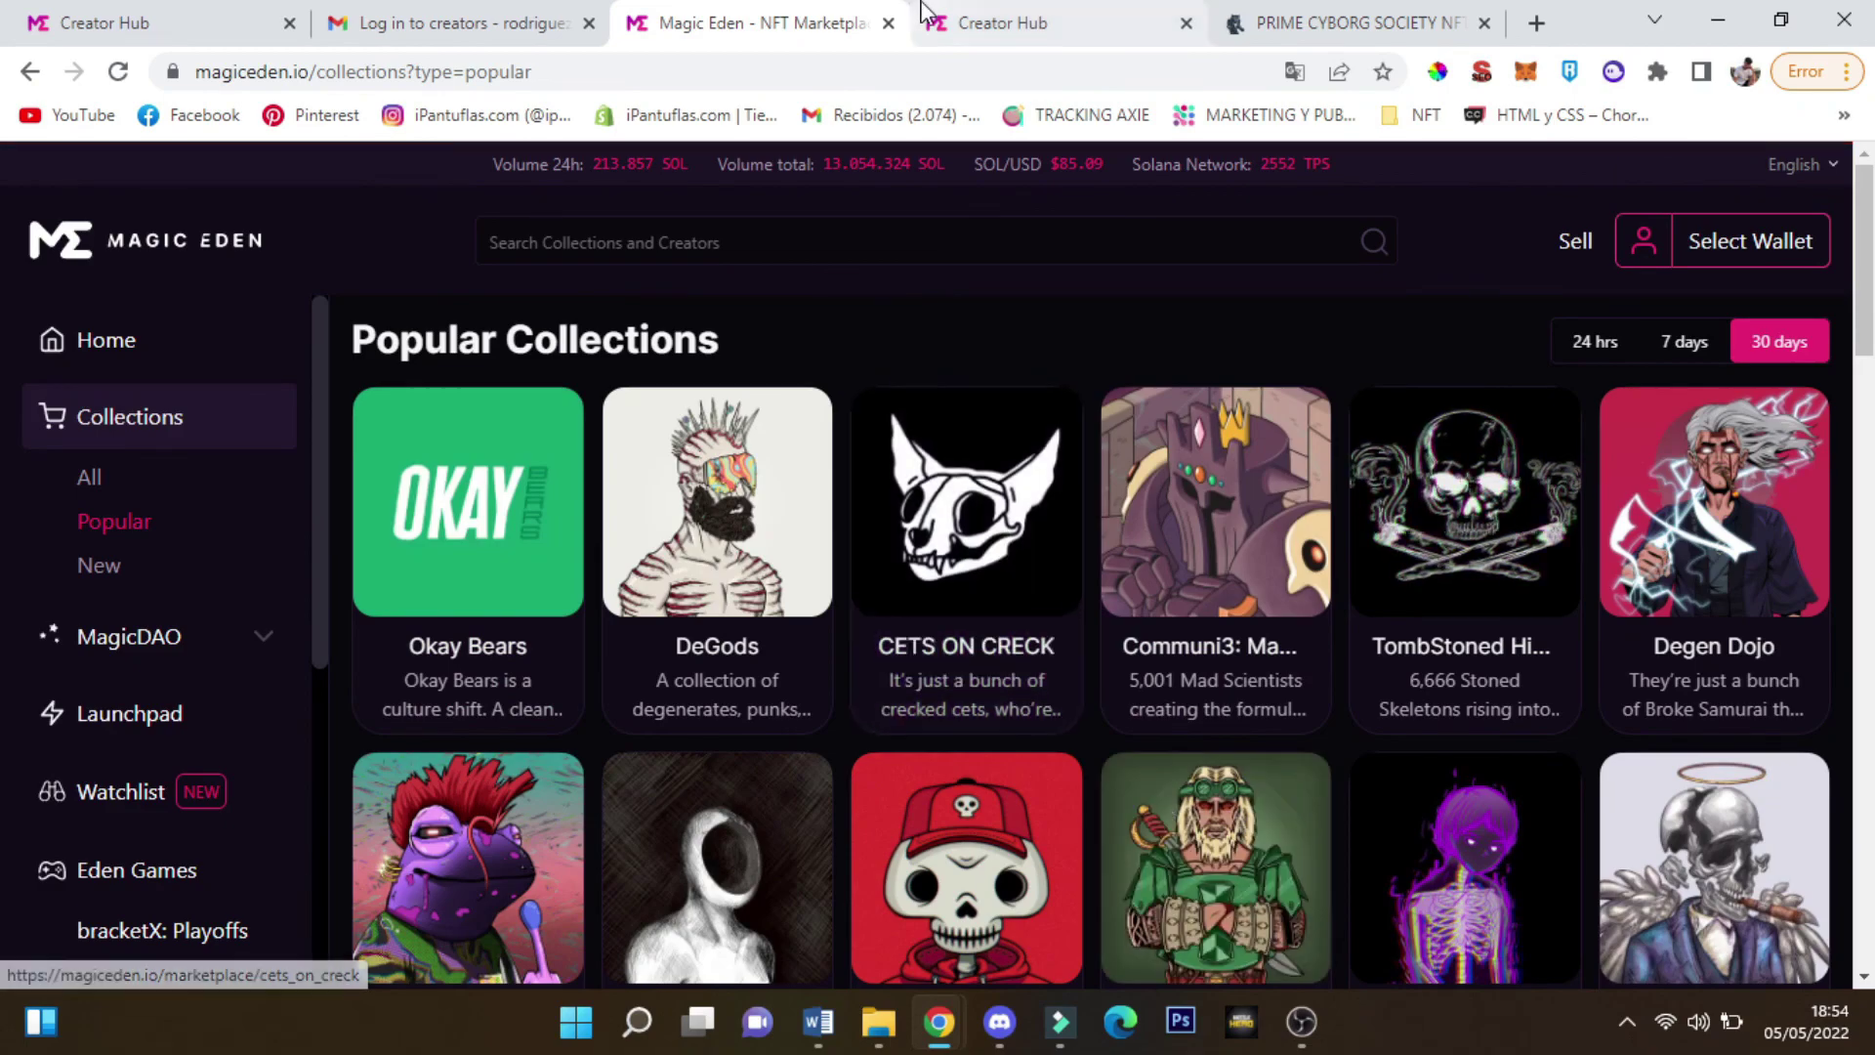
click(1006, 22)
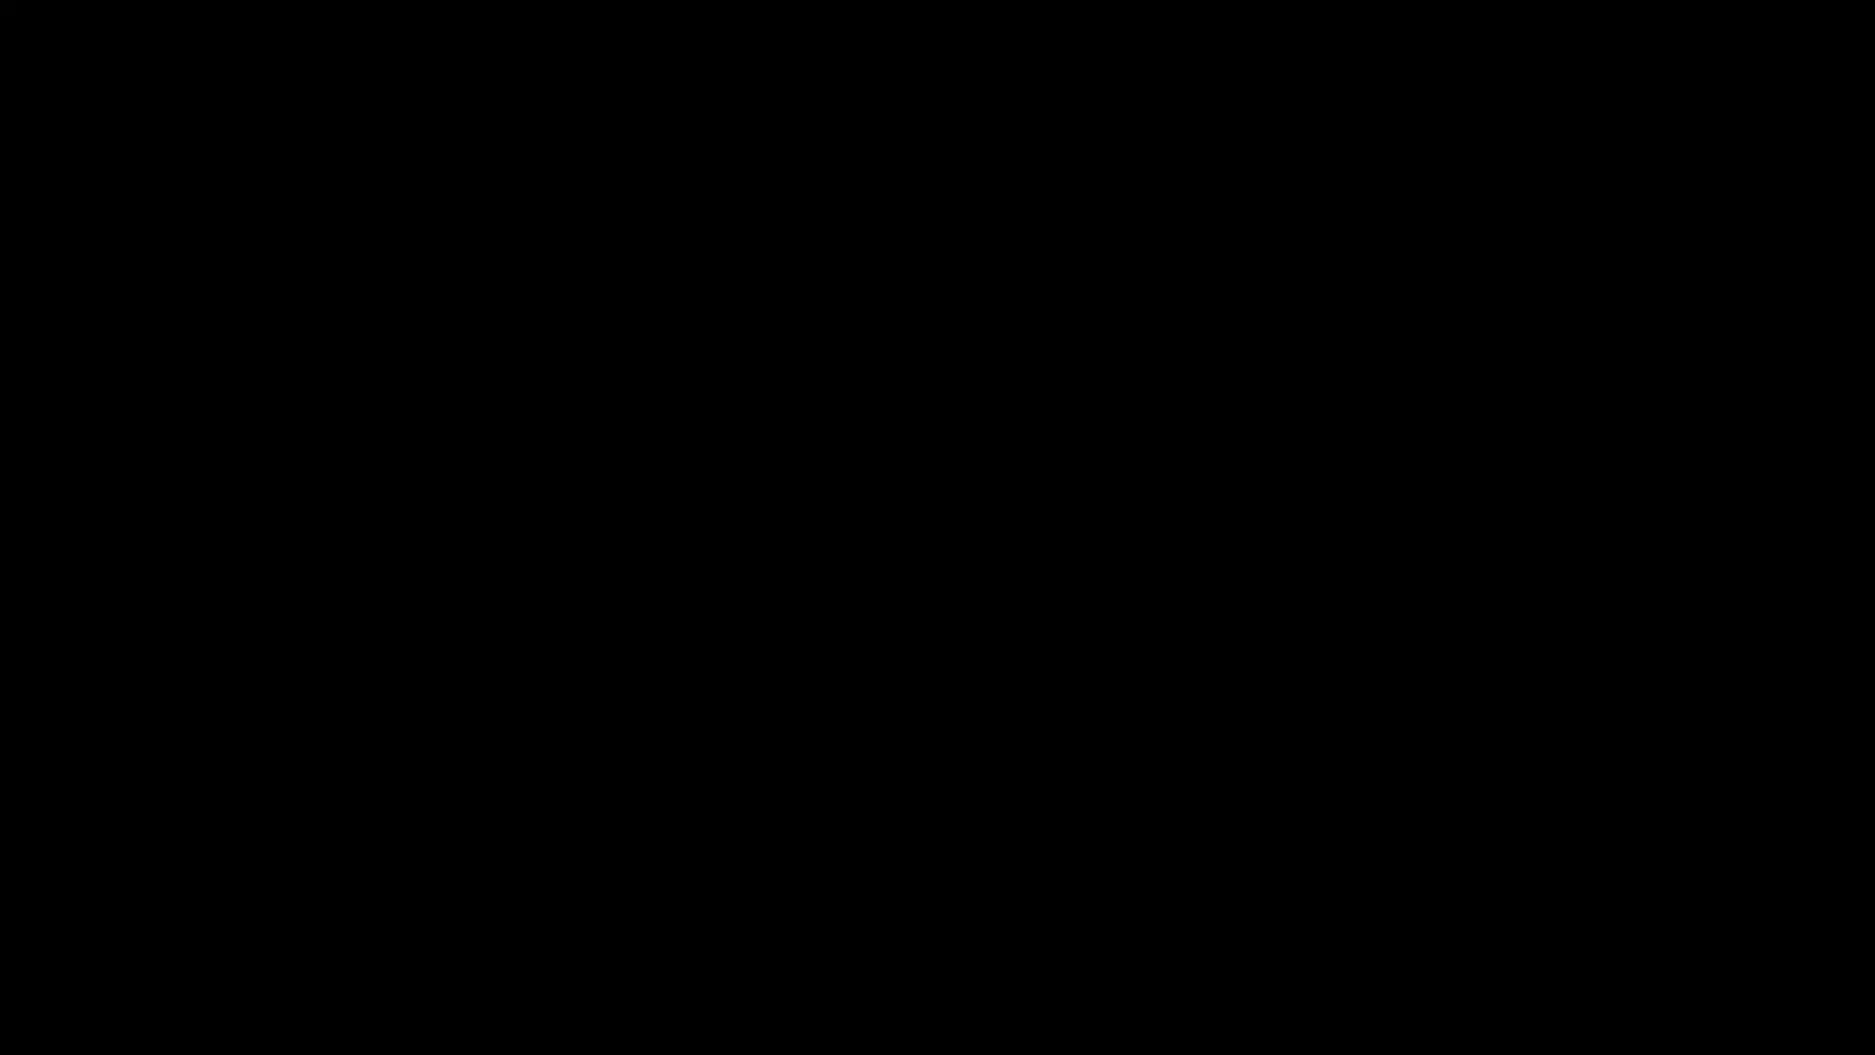